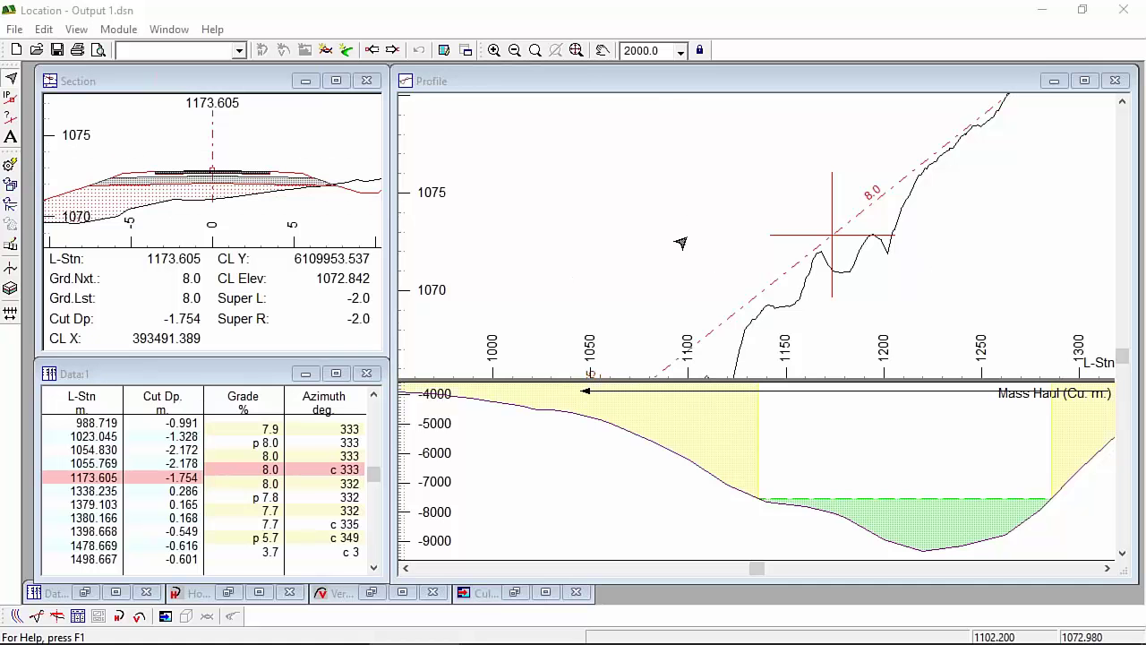
- Examine the road profile and mass haul diagram along the alignment
{"action": "left_click", "coordinate": [737, 226]}
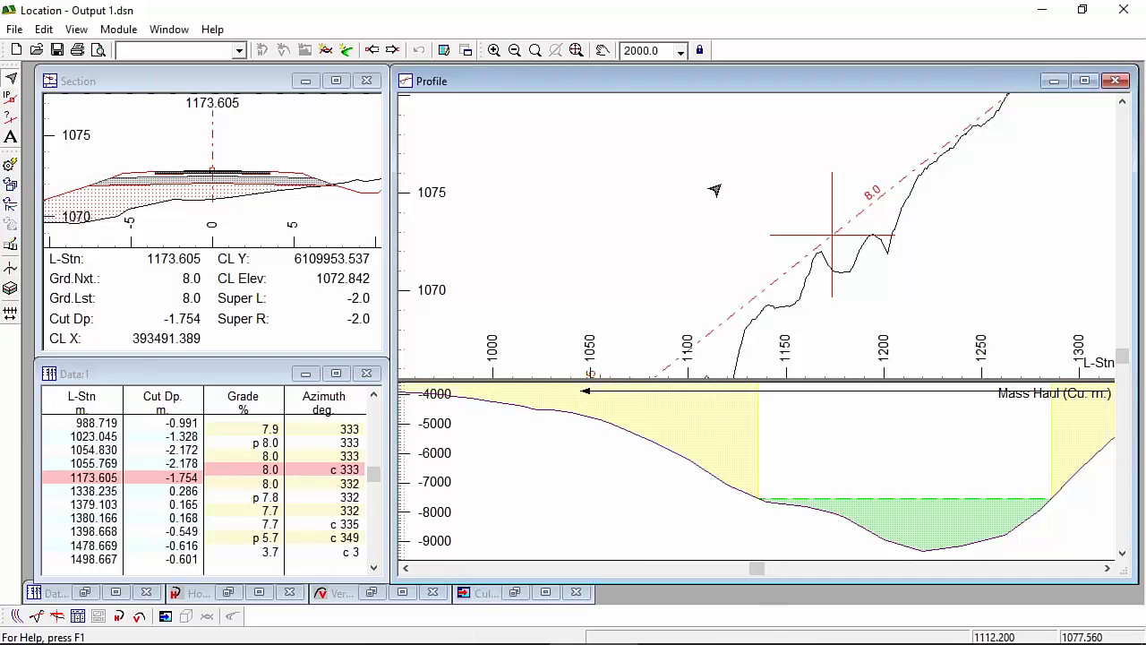
{"action": "scroll", "coordinate": [735, 231], "scroll_direction": "down", "scroll_amount": 4}
{"action": "scroll", "coordinate": [733, 237], "scroll_direction": "down", "scroll_amount": 1}
{"action": "middle_click_drag", "start_coordinate": [732, 238], "coordinate": [969, 157]}
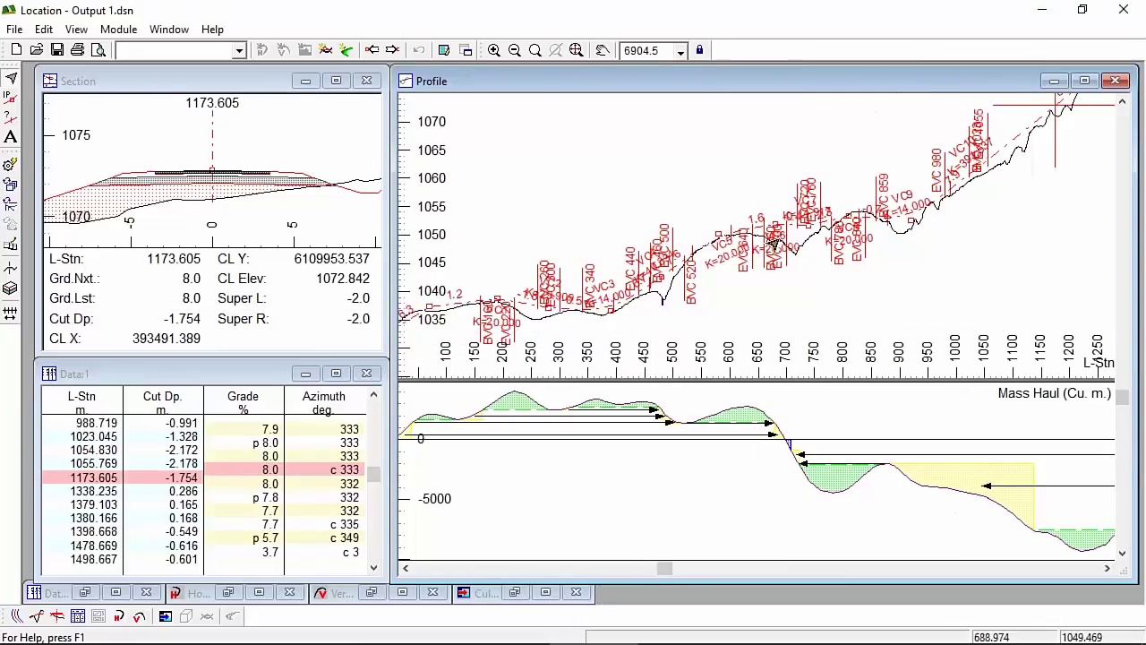
{"action": "scroll", "coordinate": [748, 237], "scroll_direction": "up", "scroll_amount": 1}
{"action": "scroll", "coordinate": [747, 238], "scroll_direction": "up", "scroll_amount": 2}
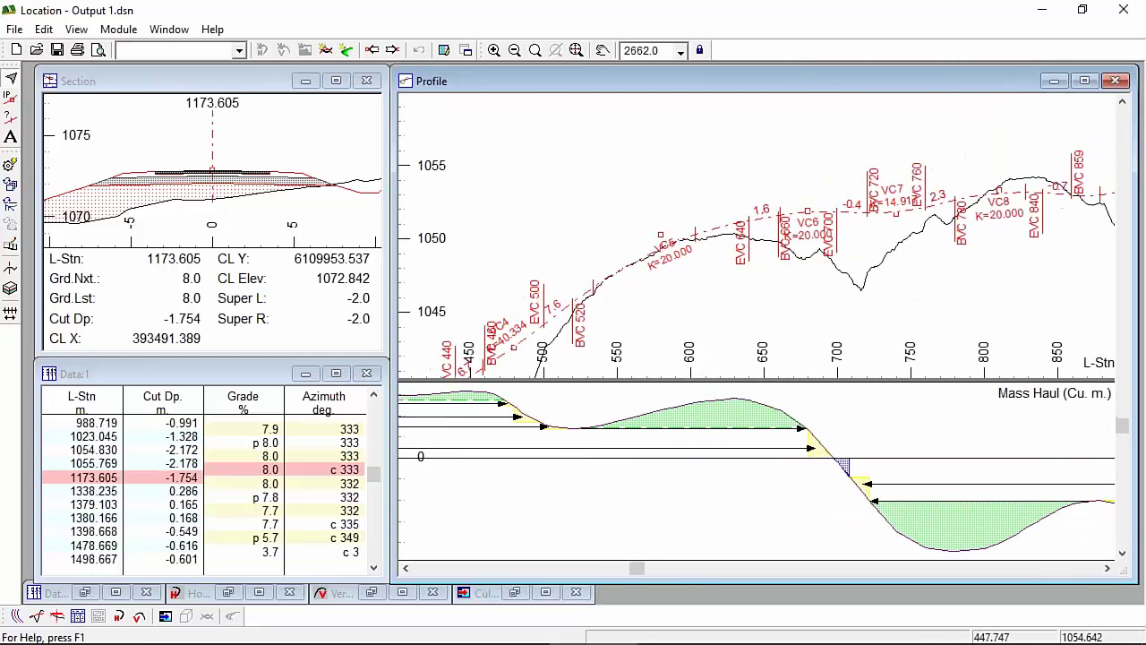
- Display the plan view and inspect the alignment and terrain information beside curve C4
{"action": "left_click", "coordinate": [16, 618]}
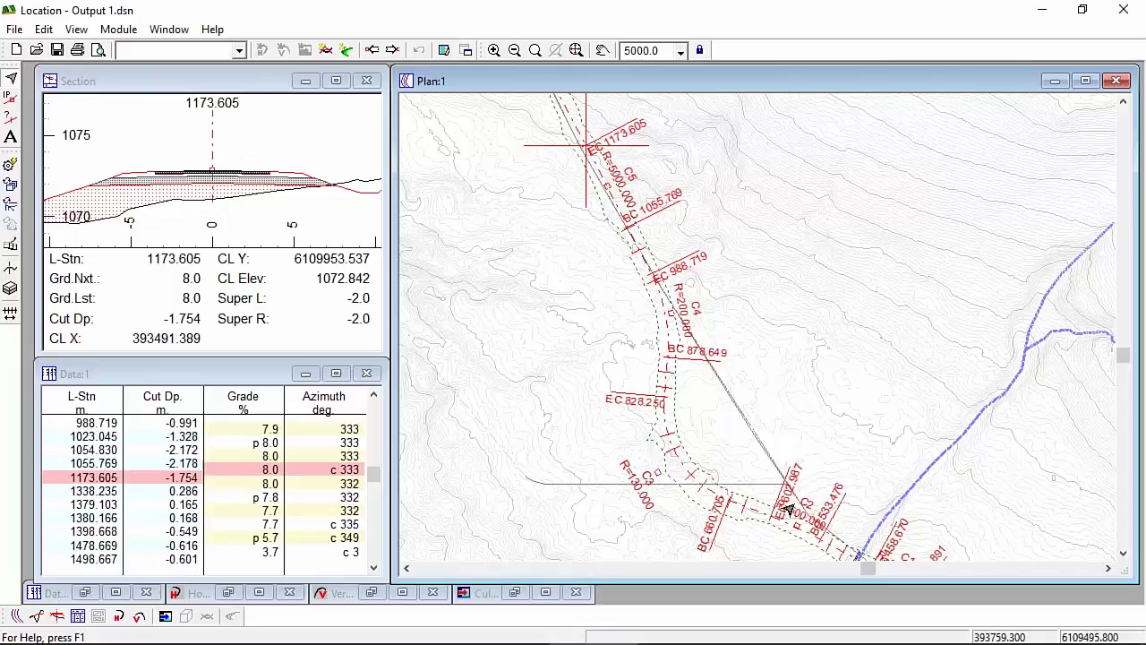
{"action": "scroll", "coordinate": [797, 509], "scroll_direction": "up", "scroll_amount": 3}
{"action": "scroll", "coordinate": [797, 488], "scroll_direction": "down", "scroll_amount": 1}
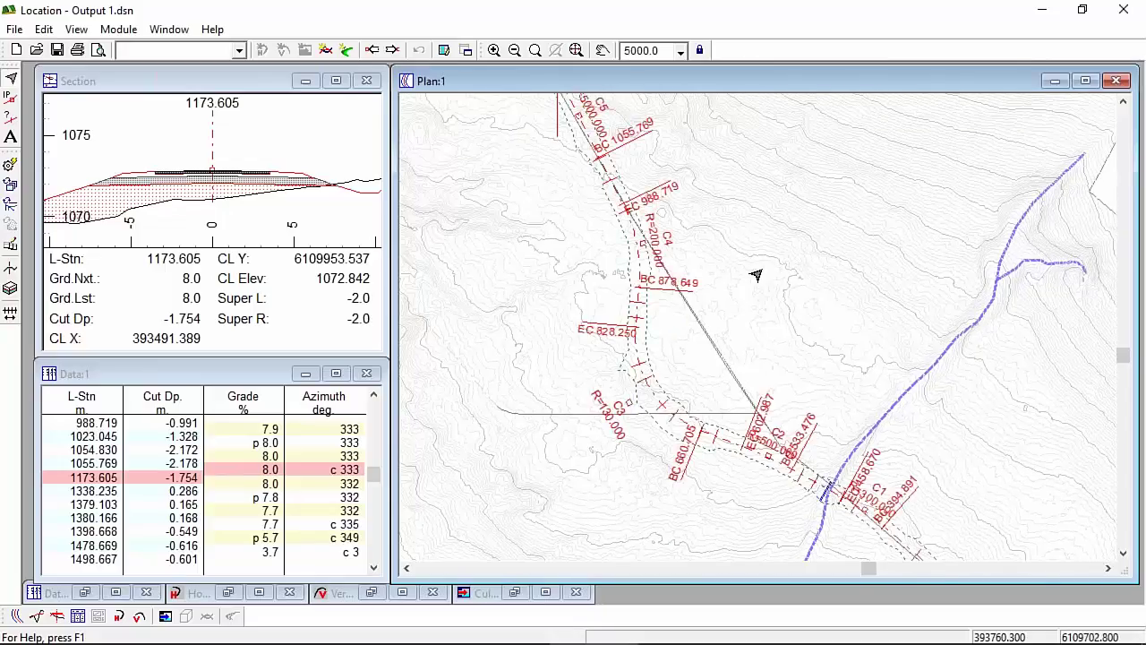
{"action": "mouse_move", "coordinate": [731, 261]}
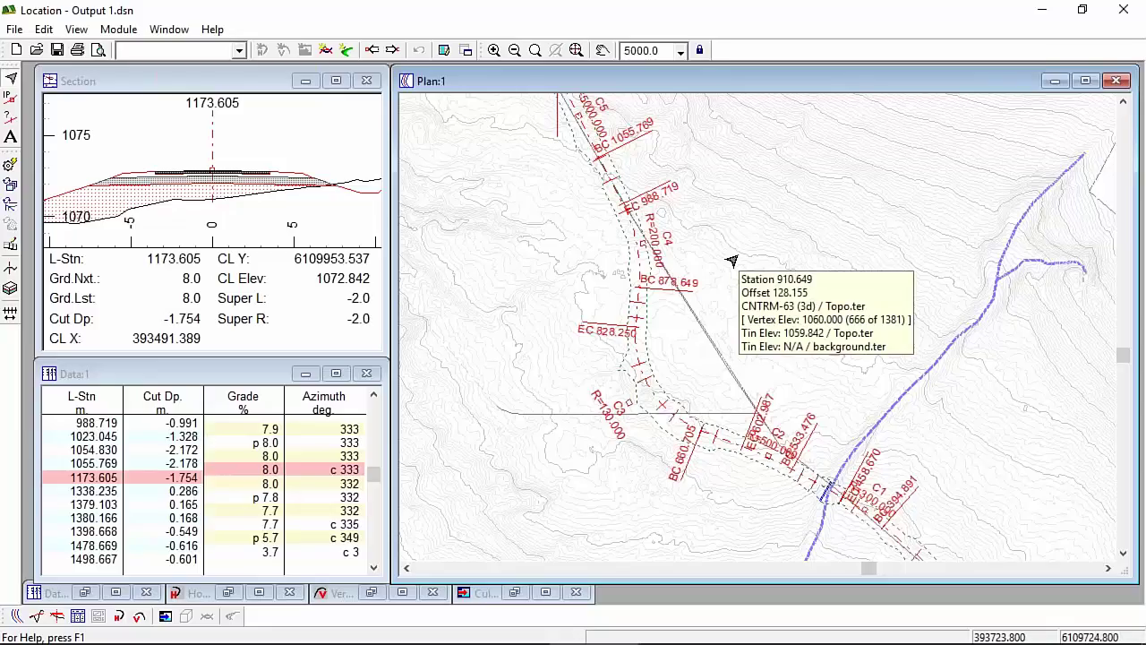
- Review the plan window options and the plan label selection and formatting settings, then close both without changes
{"action": "right_click", "coordinate": [755, 249]}
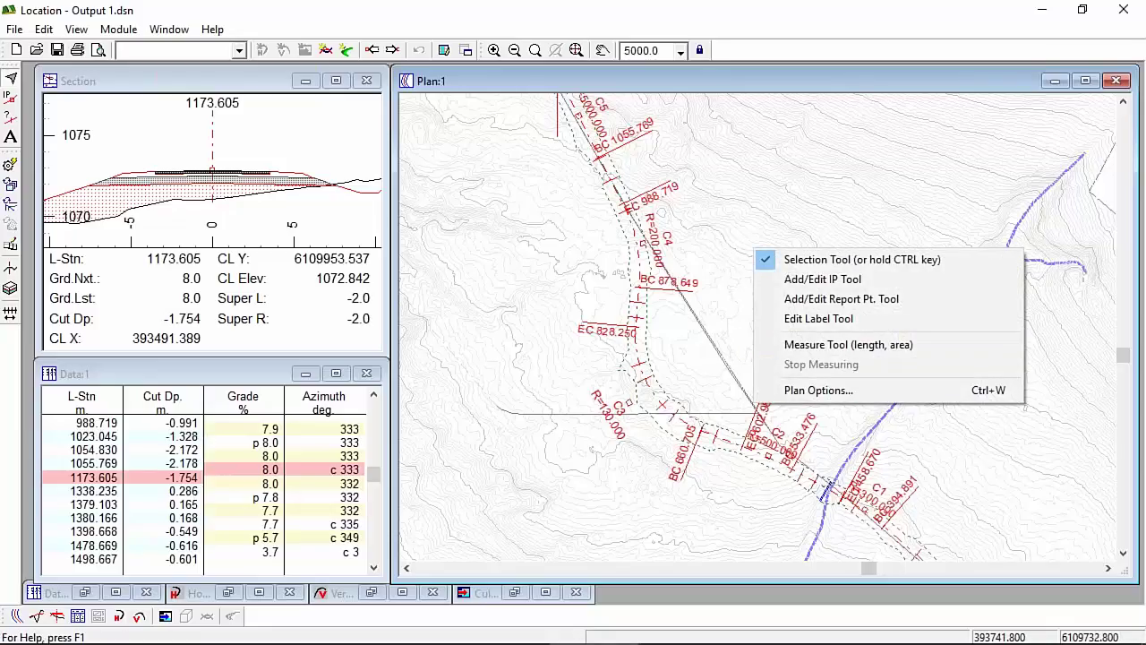
{"action": "left_click", "coordinate": [855, 391]}
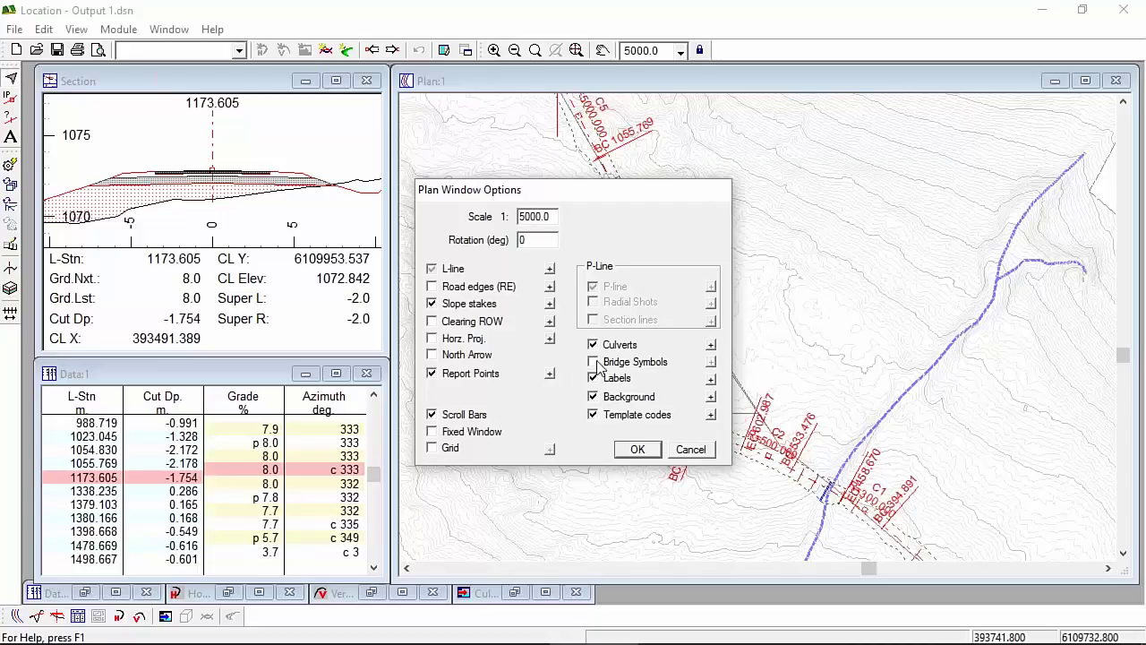
{"action": "left_click", "coordinate": [712, 379]}
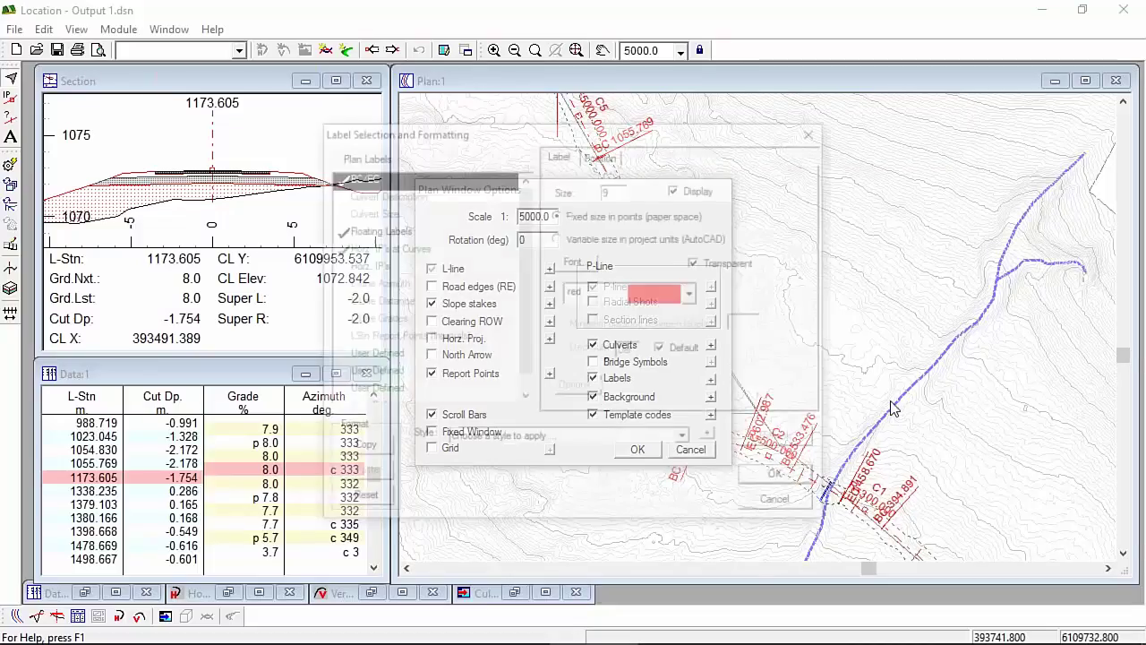
{"action": "left_click", "coordinate": [778, 509]}
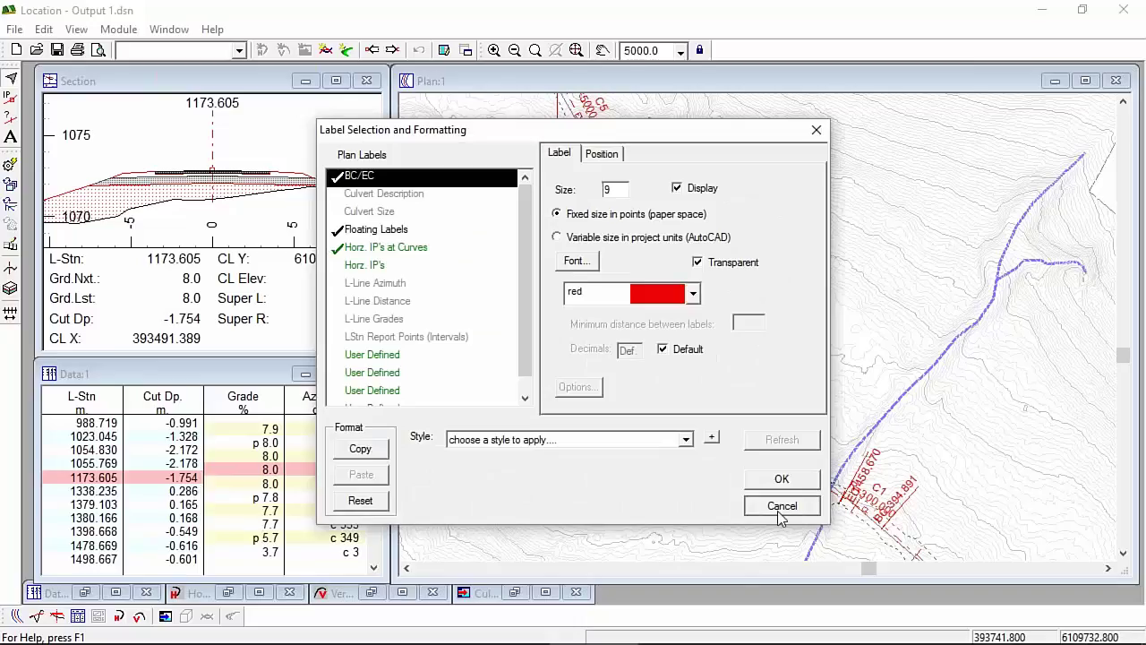
{"action": "left_click", "coordinate": [691, 450]}
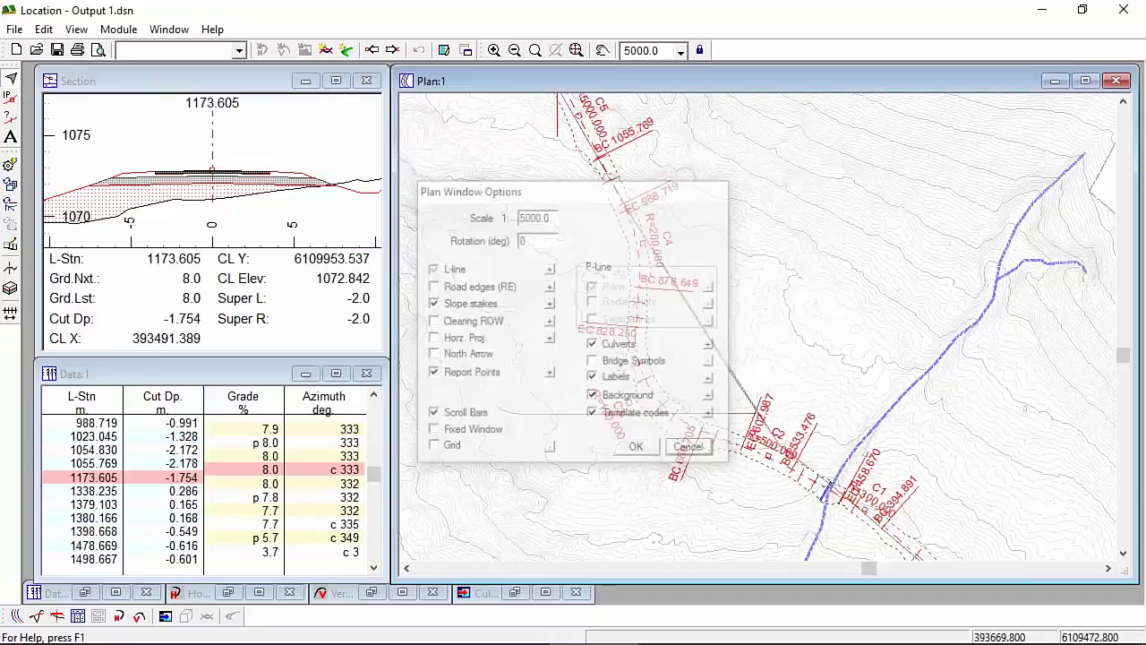
- Load the design.dlt screen layout and replace it with the Output Plan Profile.dlt layout
{"action": "left_click", "coordinate": [239, 50]}
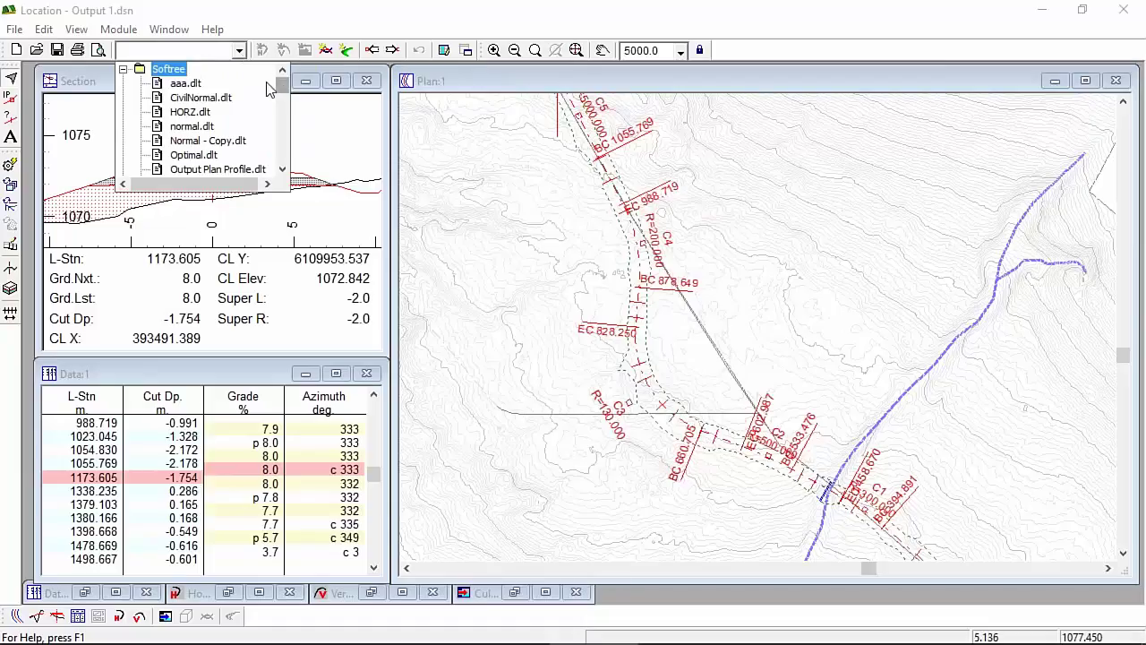
{"action": "left_click_drag", "start_coordinate": [285, 85], "coordinate": [304, 119]}
{"action": "left_click", "coordinate": [192, 126]}
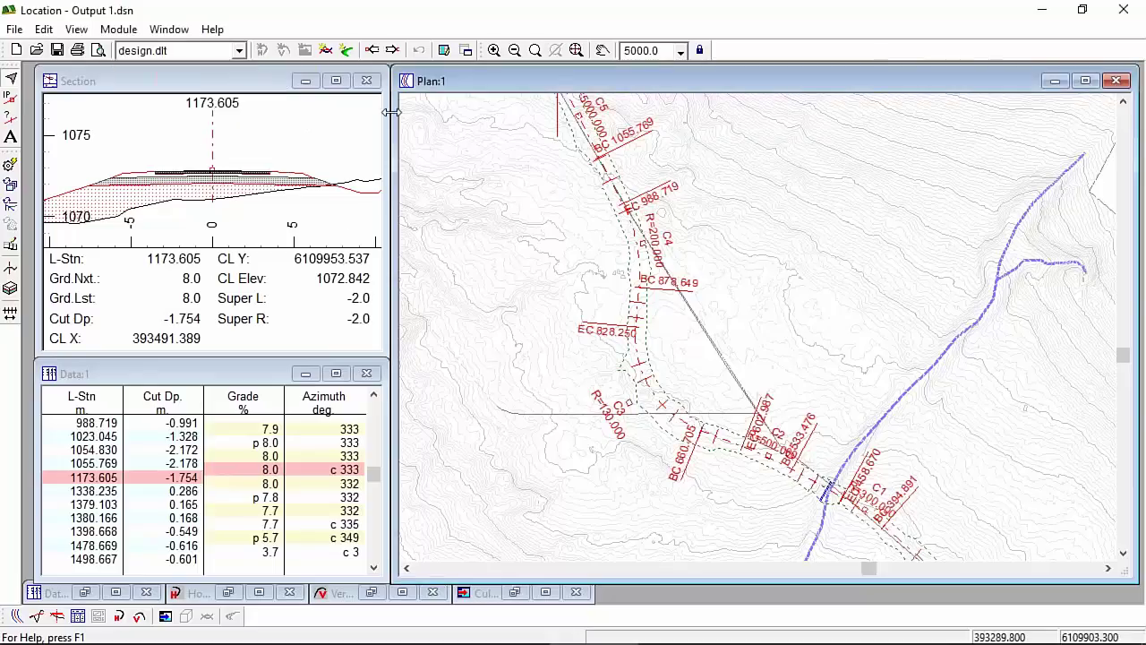
{"action": "left_click", "coordinate": [239, 51]}
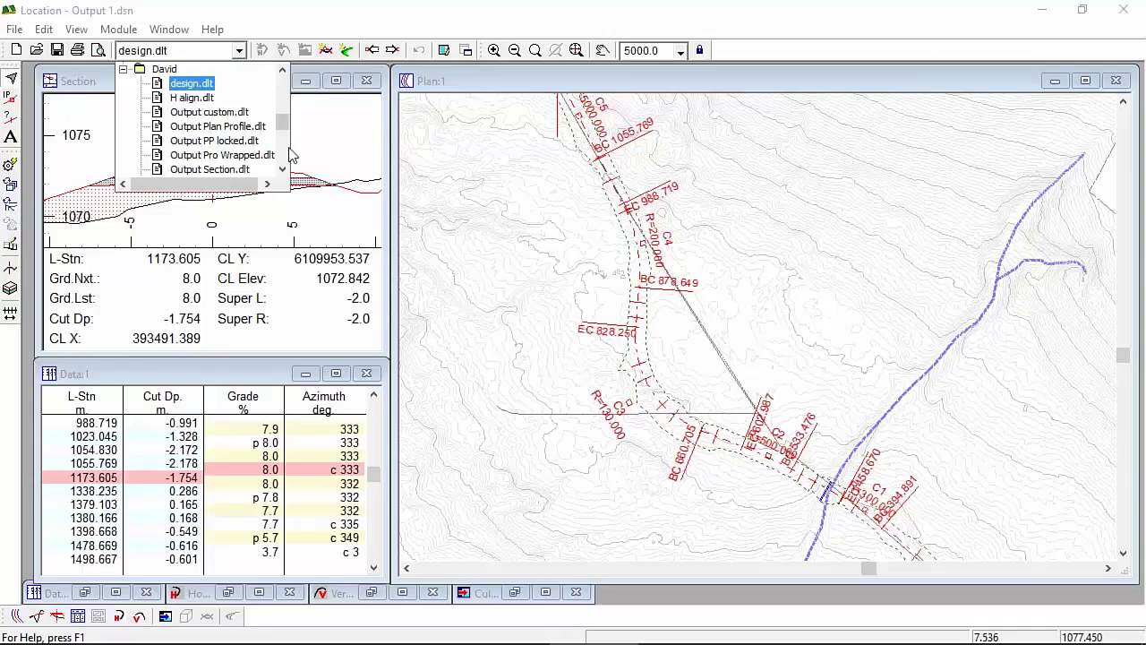
{"action": "left_click", "coordinate": [195, 130]}
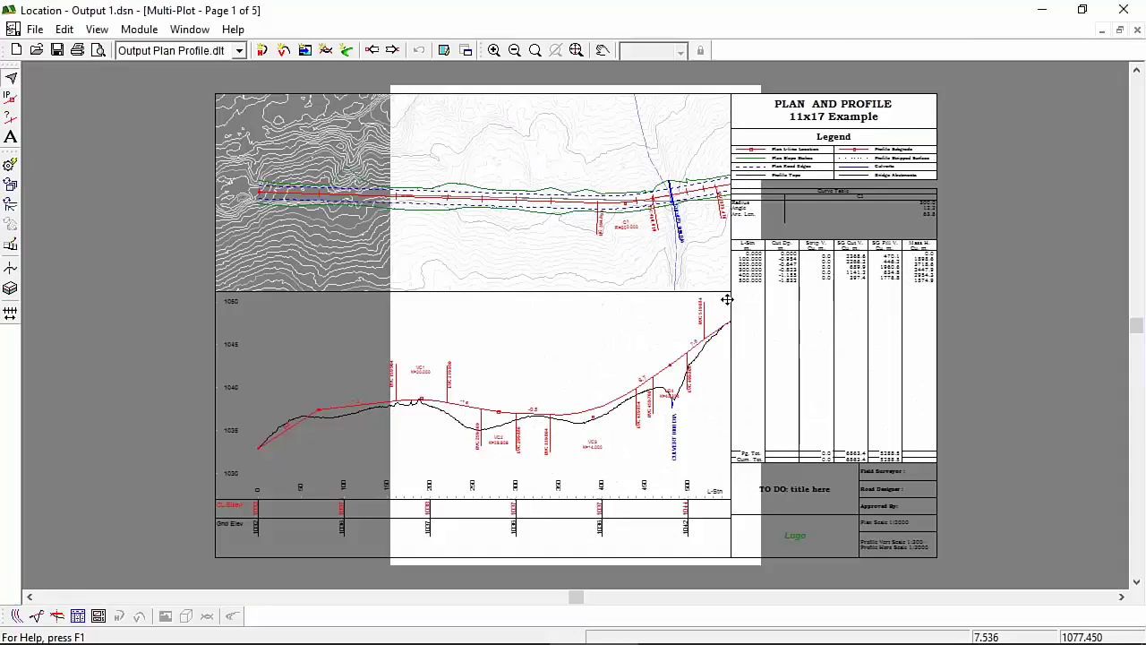
- Review the available screen layouts in the Softree folder and collapse that folder, keeping the loaded layout
{"action": "left_click", "coordinate": [239, 50]}
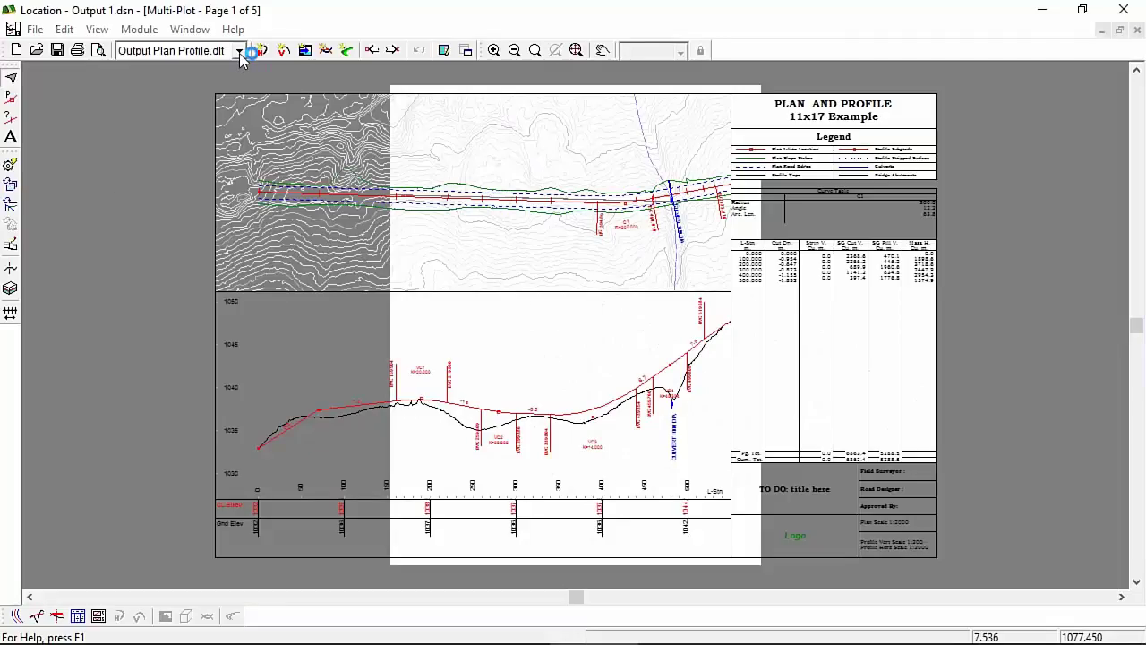
{"action": "left_click_drag", "start_coordinate": [283, 116], "coordinate": [288, 51]}
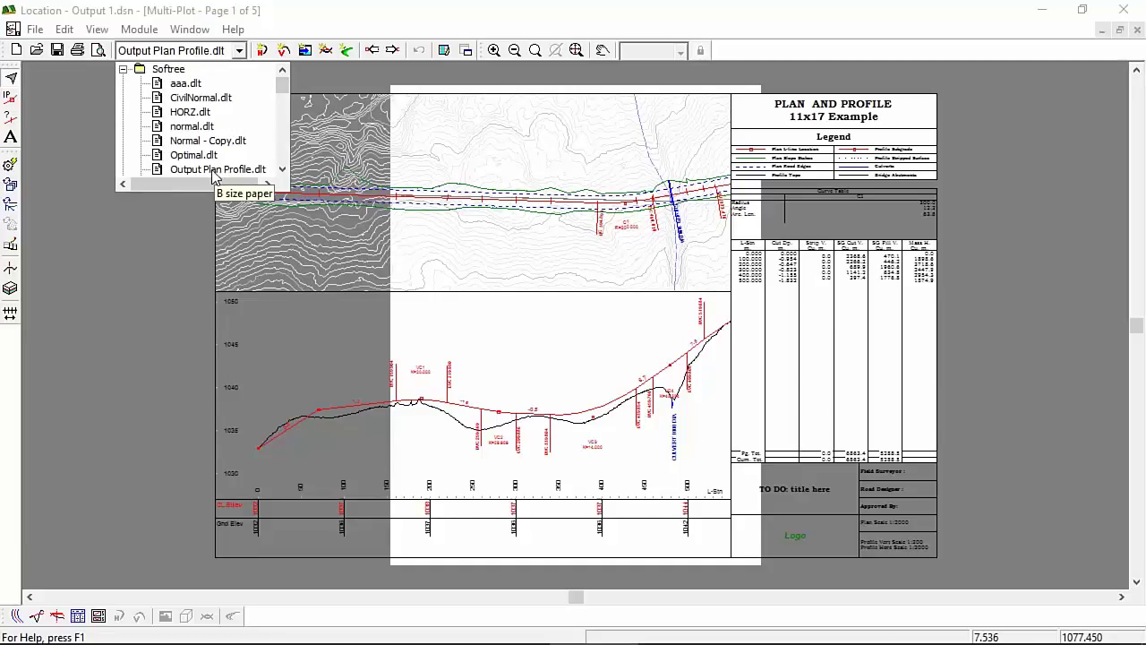
{"action": "left_click", "coordinate": [124, 69]}
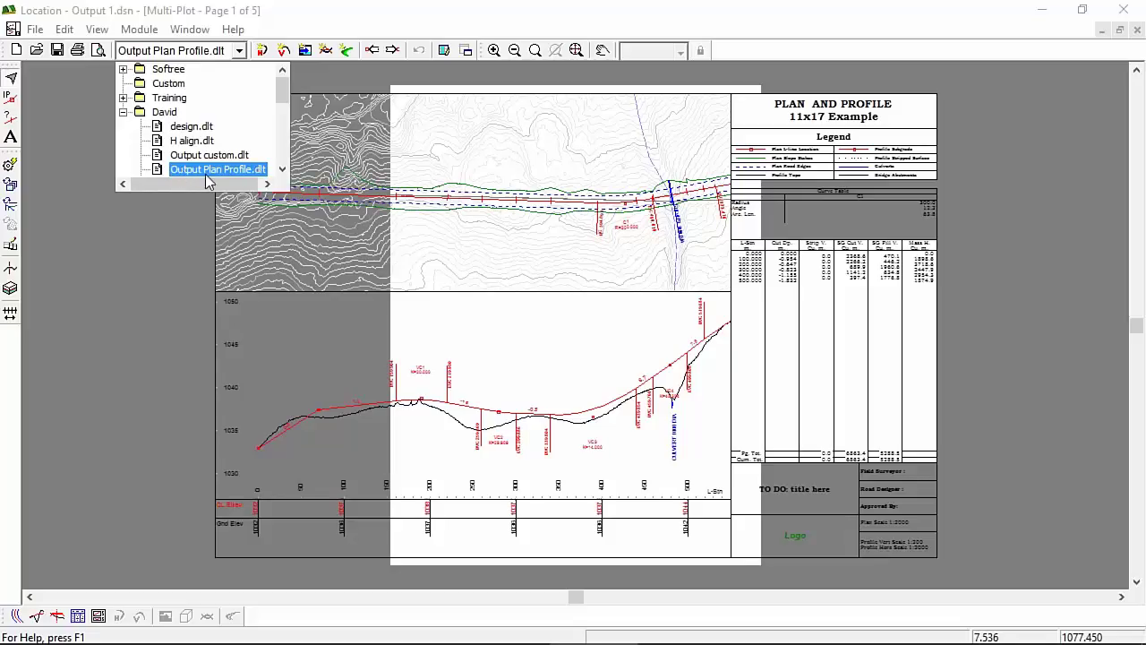
{"action": "left_click", "coordinate": [861, 93]}
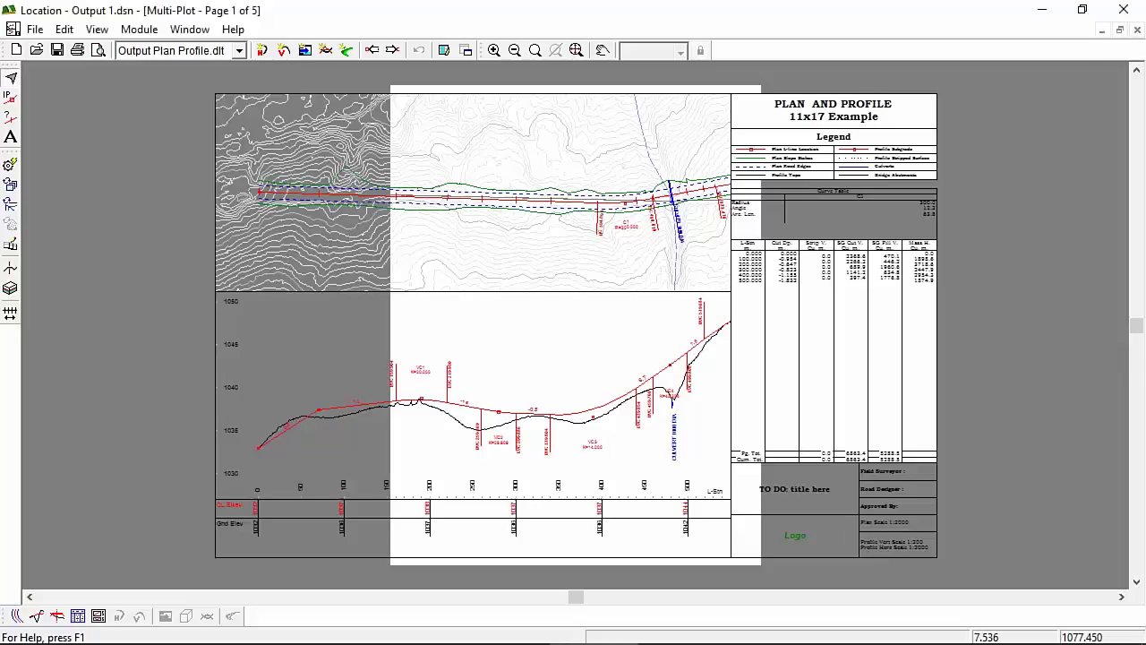
- Set up printing on the doPDF 8 printer in landscape orientation and try to choose the Tabloid paper size
{"action": "left_click", "coordinate": [34, 32]}
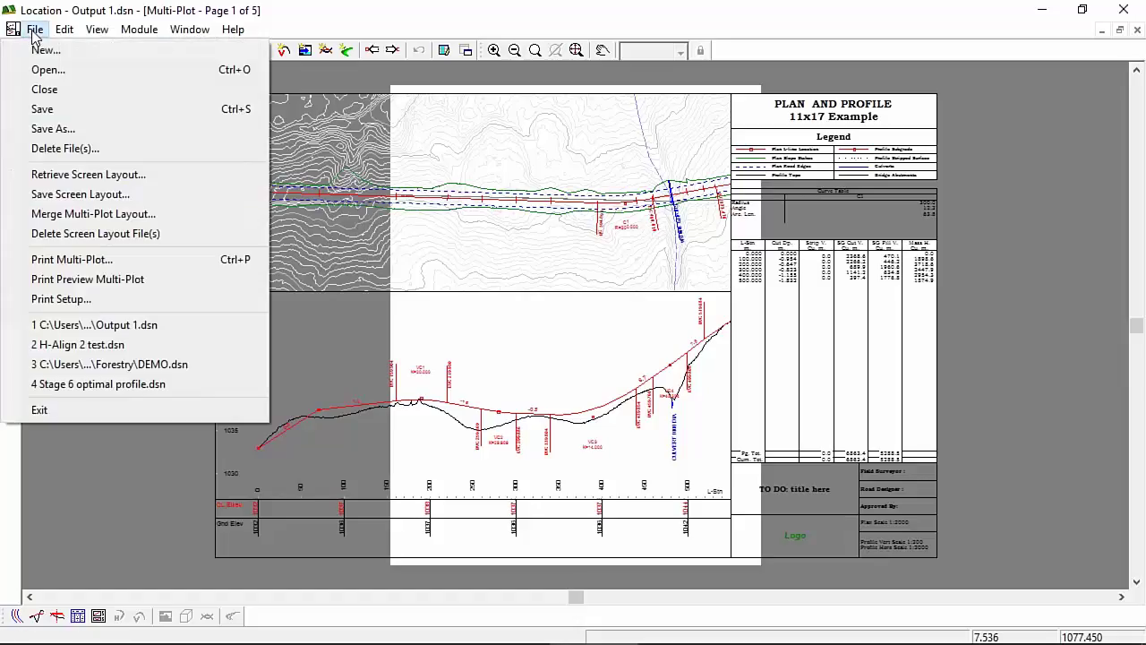
{"action": "left_click", "coordinate": [63, 301]}
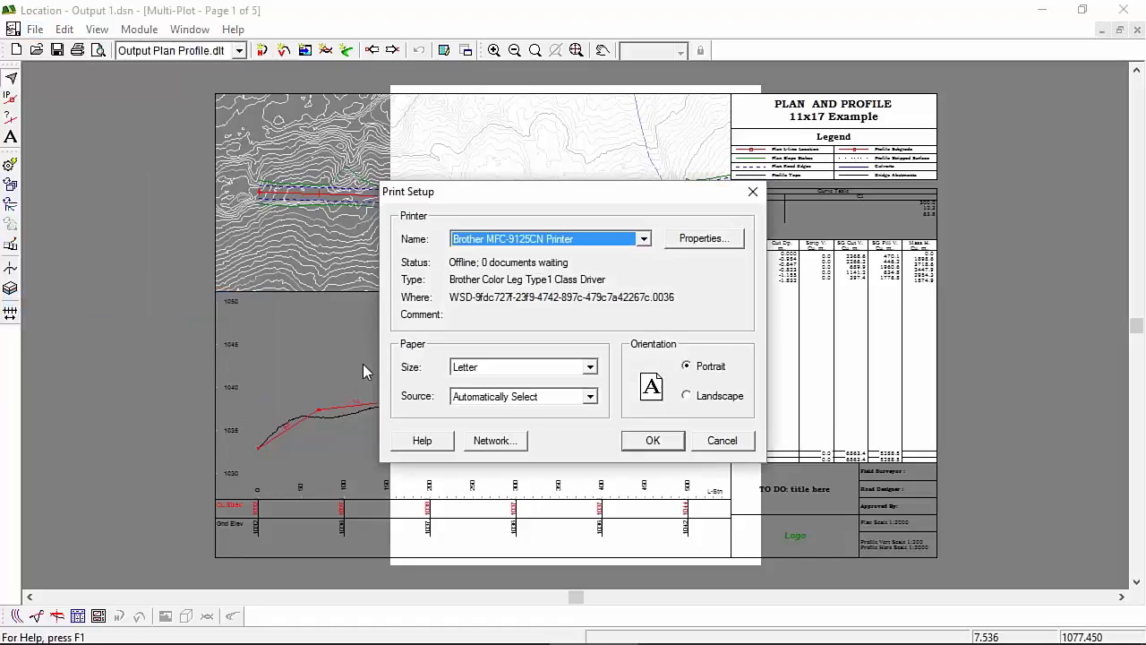
{"action": "left_click", "coordinate": [642, 239]}
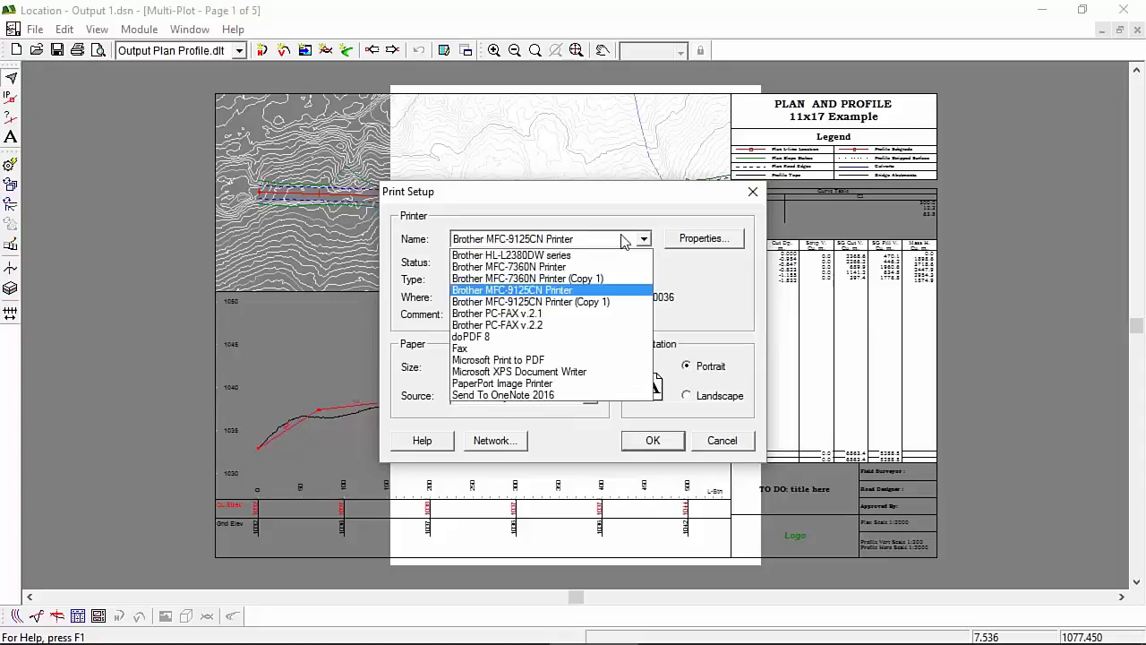
{"action": "left_click", "coordinate": [529, 337]}
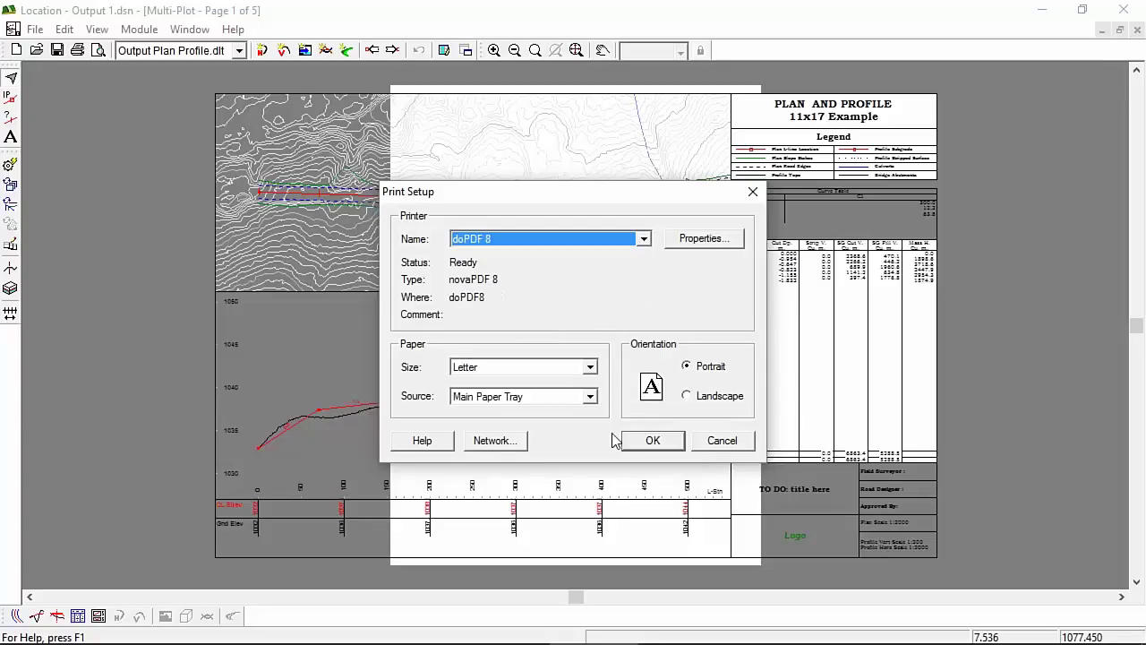
{"action": "left_click", "coordinate": [590, 367]}
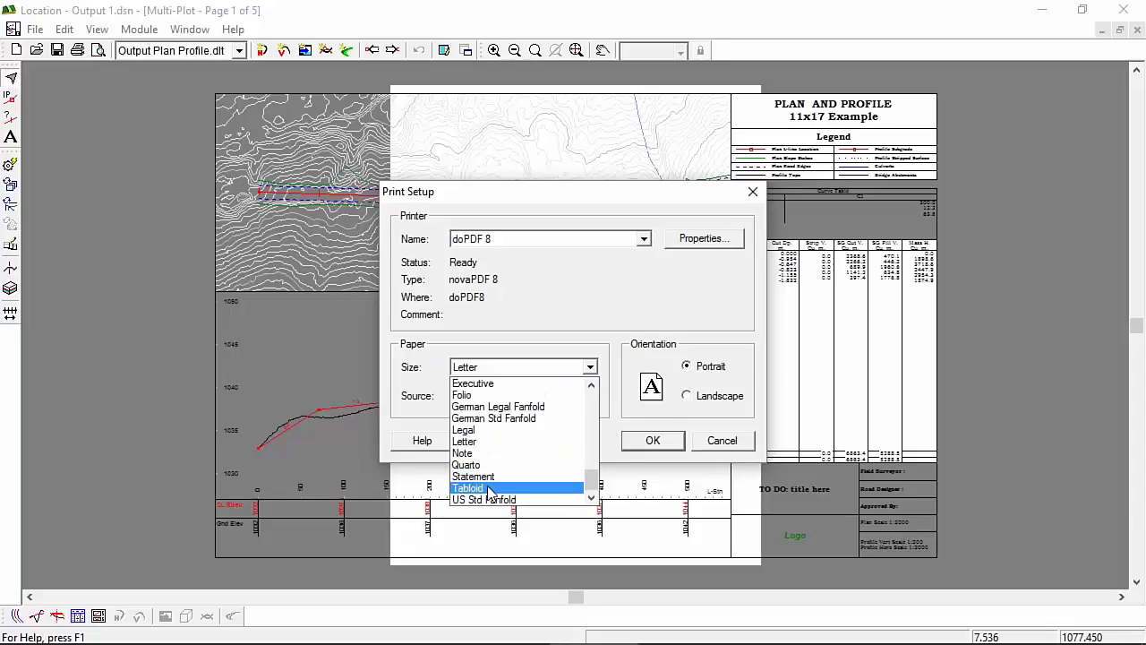
{"action": "left_click", "coordinate": [490, 488]}
{"action": "left_click", "coordinate": [723, 397]}
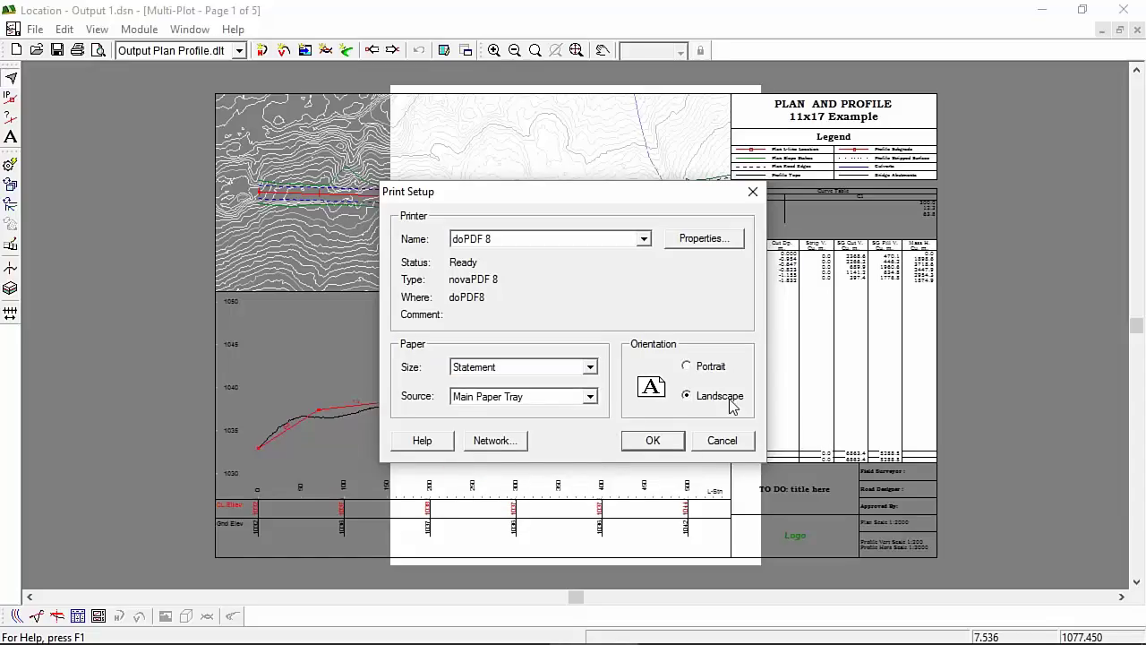
{"action": "left_click", "coordinate": [658, 443]}
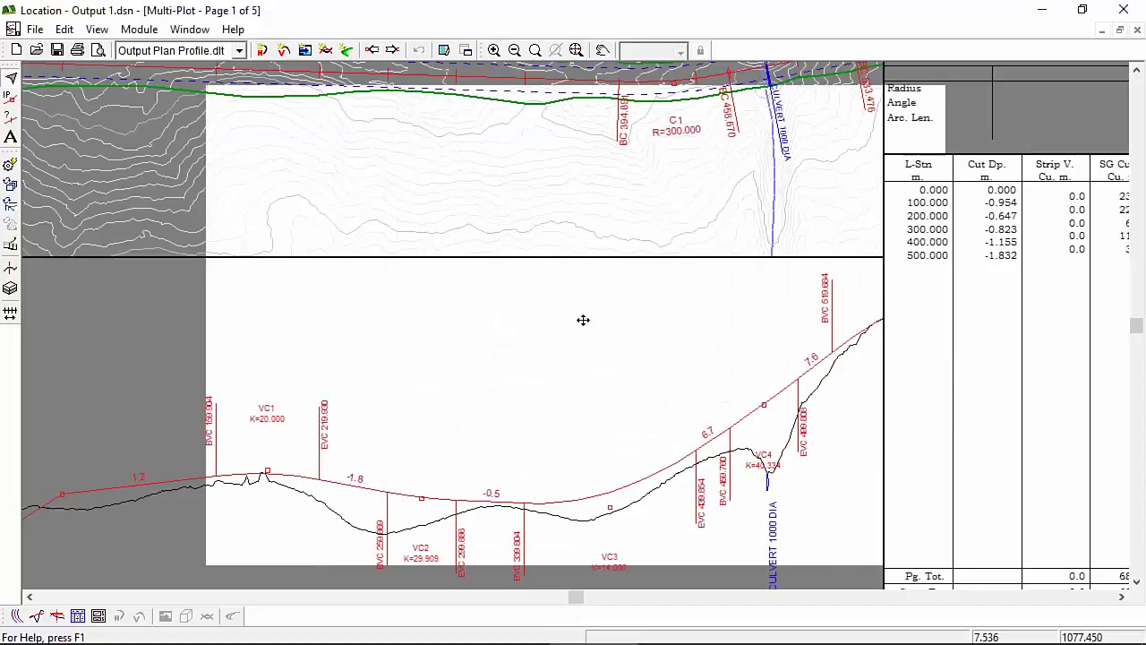
- Change the paper size to Tabloid in the print setup
{"action": "scroll", "coordinate": [558, 336], "scroll_direction": "down", "scroll_amount": 5}
{"action": "left_click", "coordinate": [35, 29]}
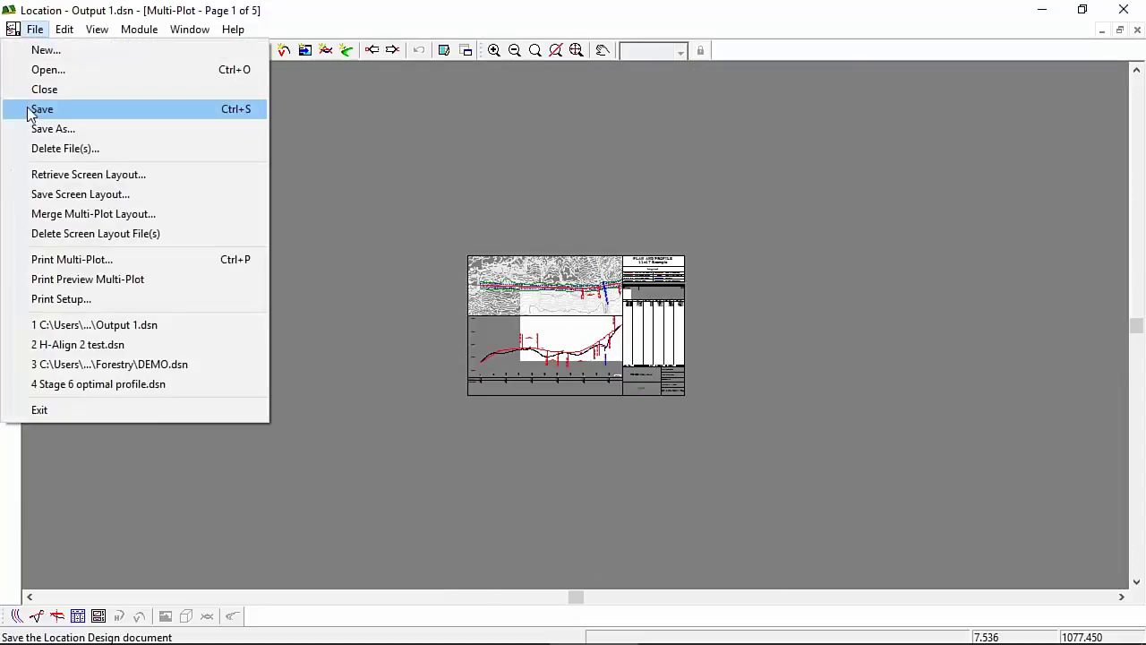
{"action": "left_click", "coordinate": [74, 305]}
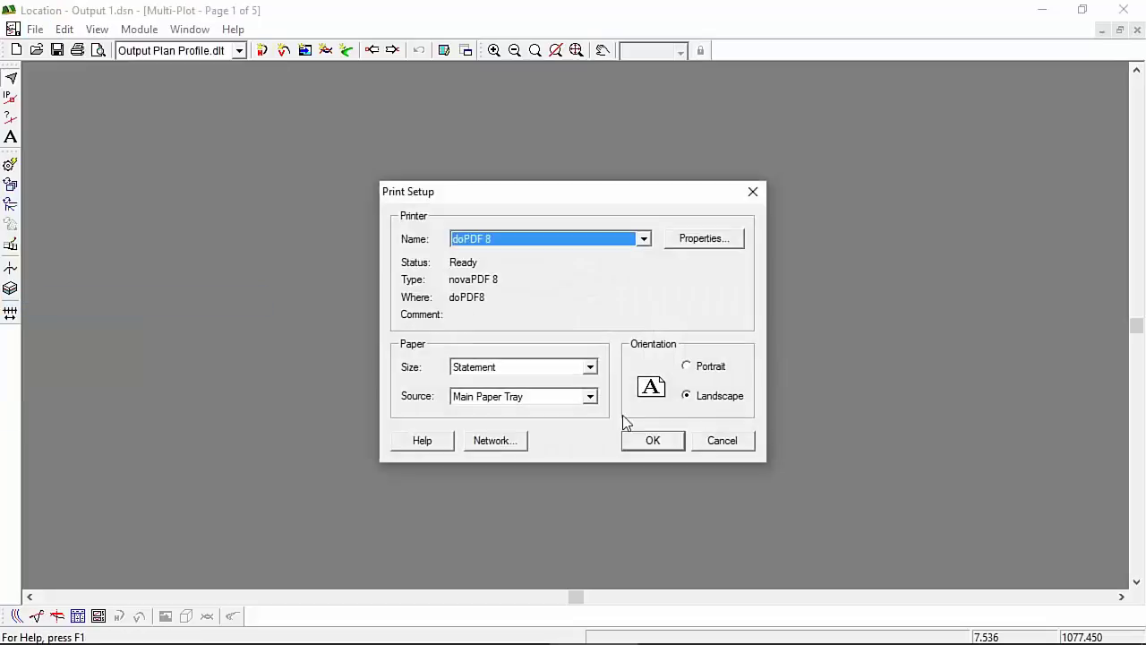
{"action": "left_click", "coordinate": [590, 367]}
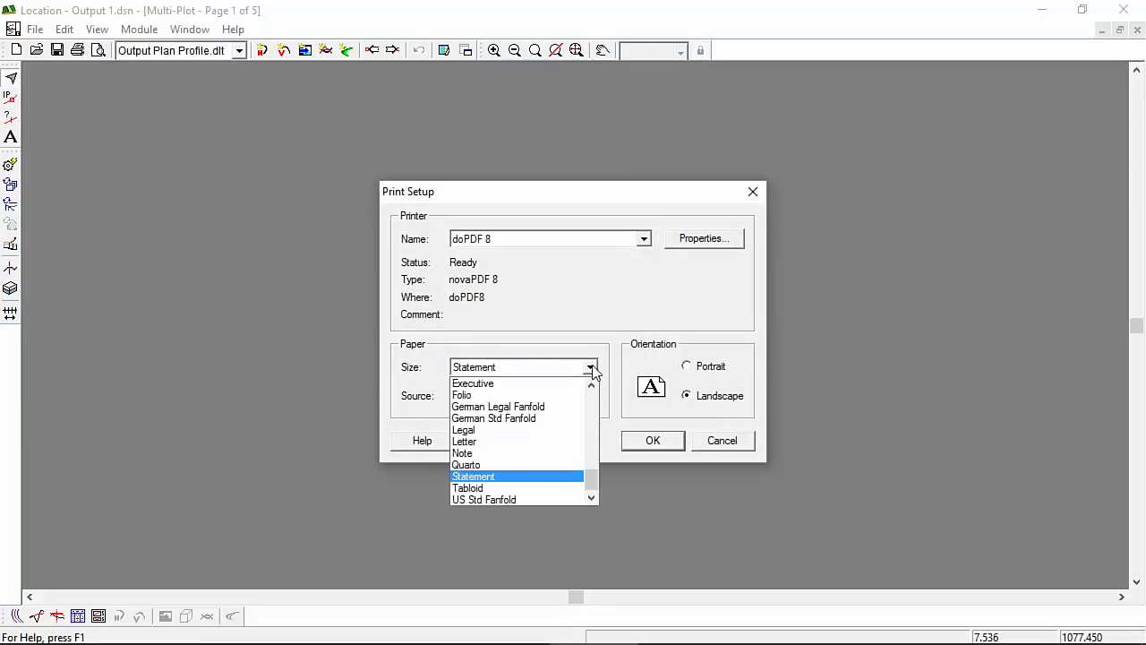
{"action": "left_click", "coordinate": [502, 488]}
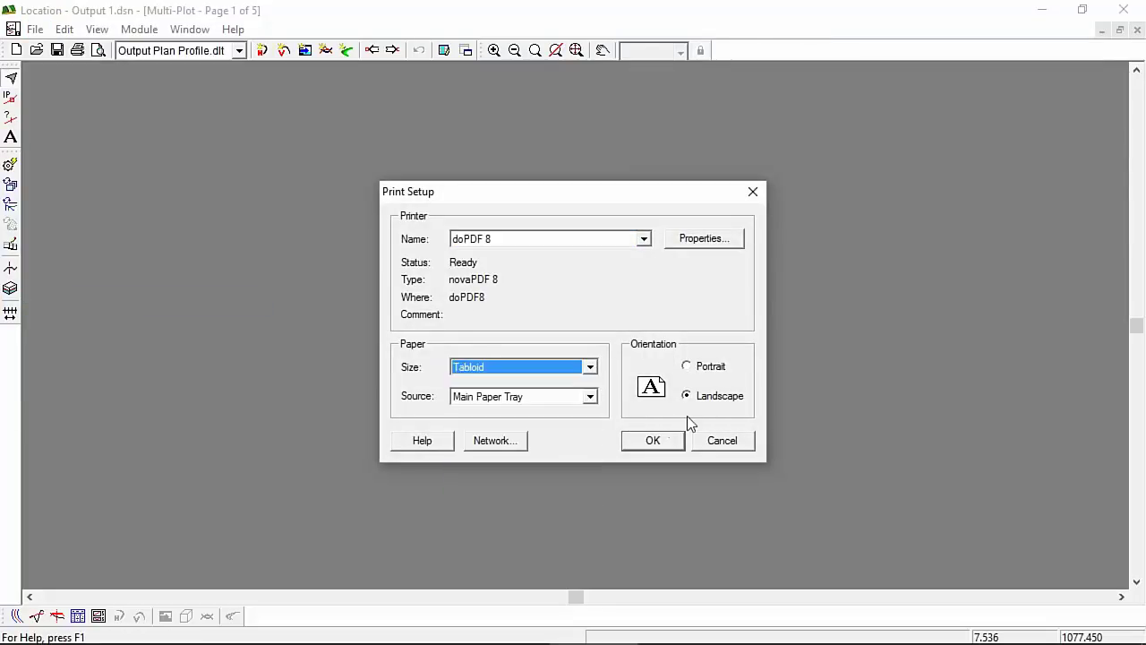
{"action": "left_click", "coordinate": [656, 442]}
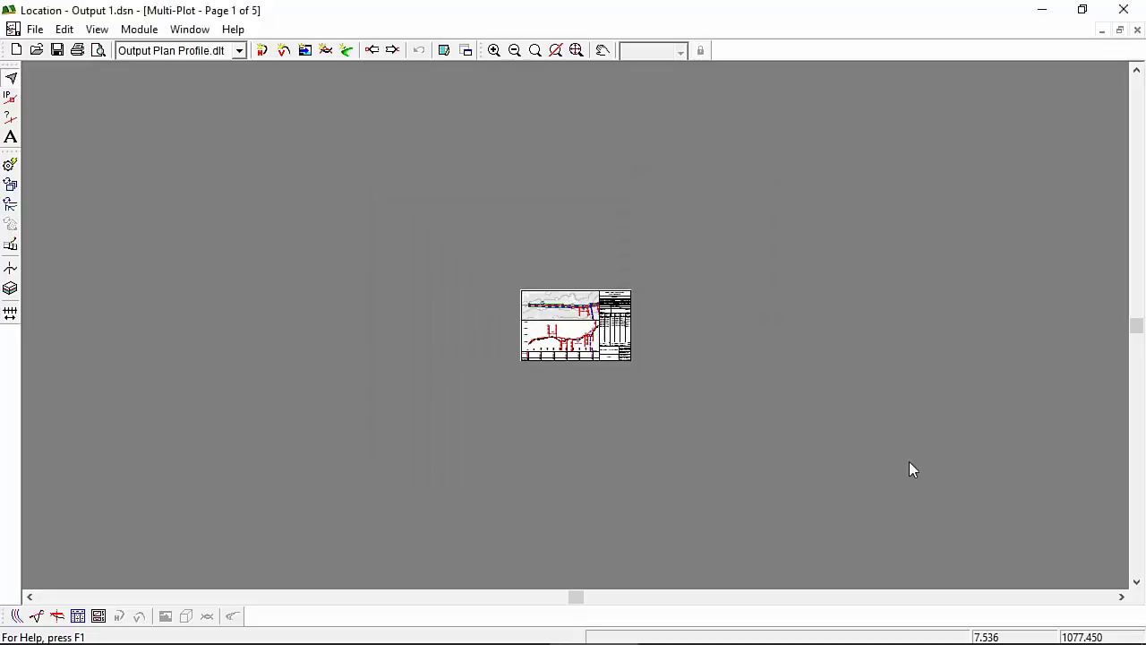
- Add a new scale bar sub-view to the plan and profile sheet
{"action": "left_click", "coordinate": [576, 50]}
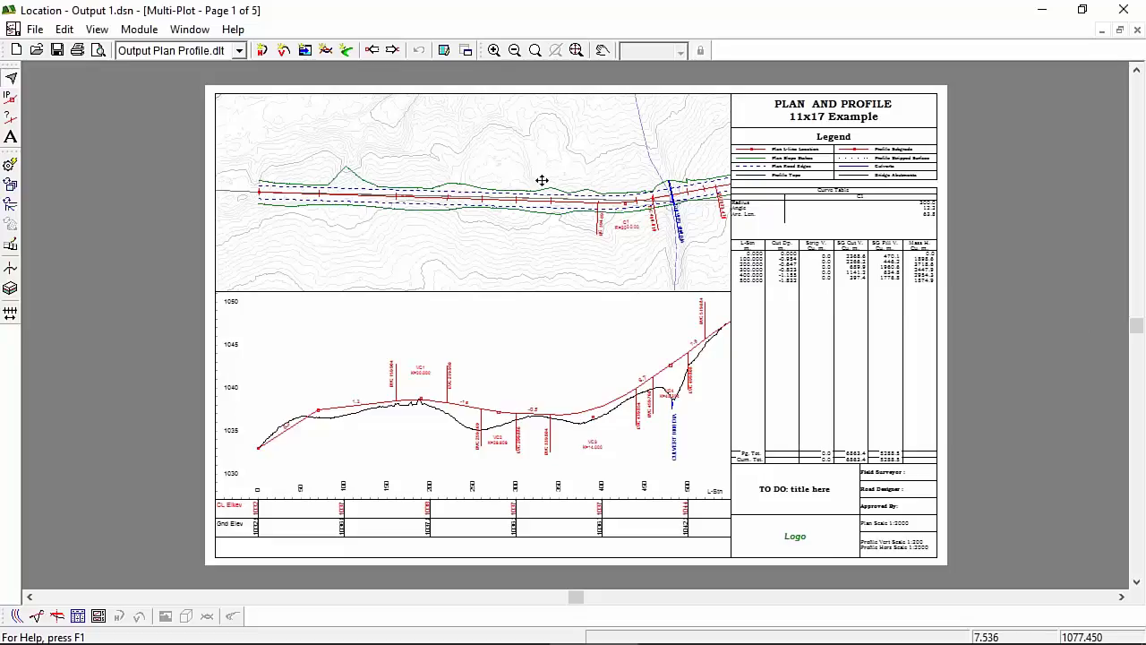
{"action": "right_click", "coordinate": [446, 168]}
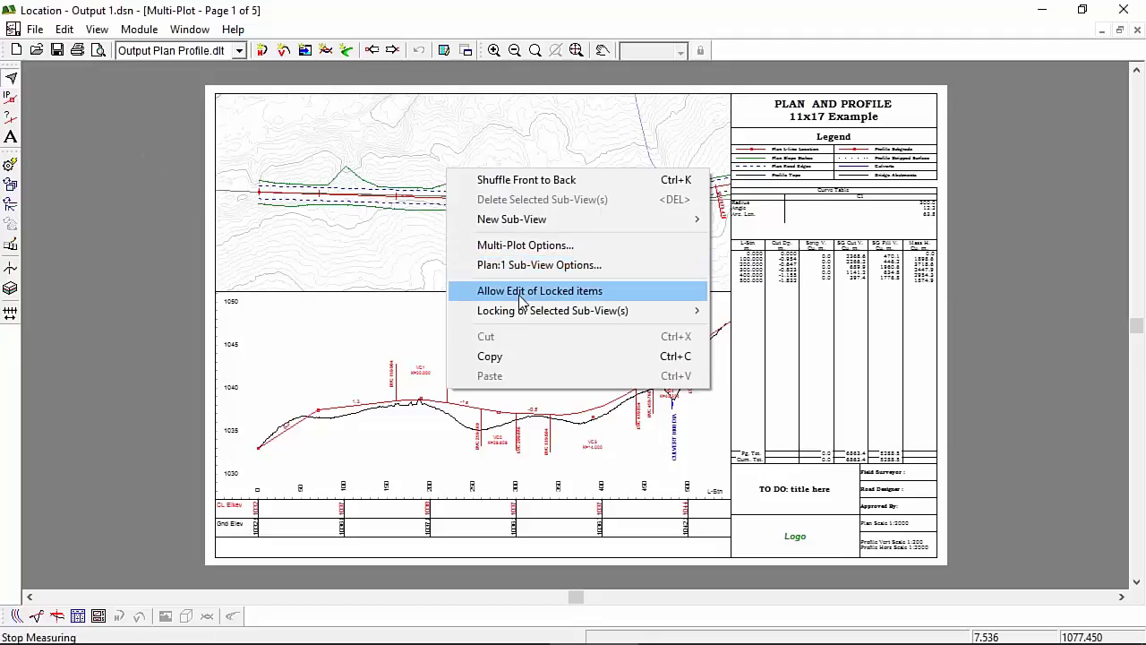
{"action": "mouse_move", "coordinate": [525, 224]}
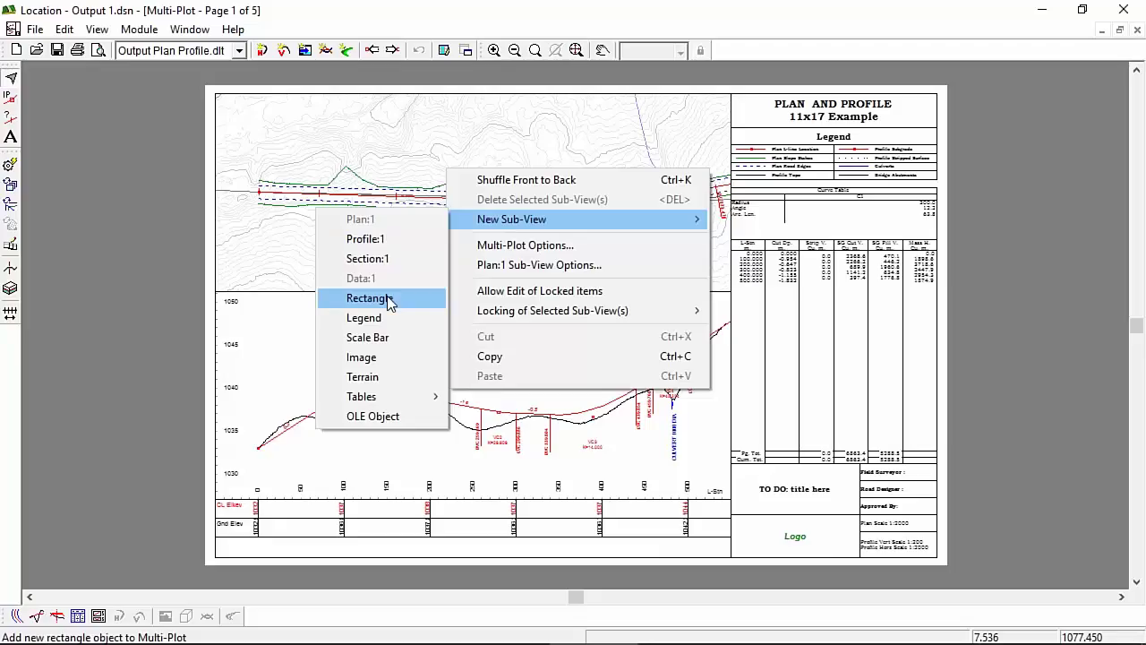
{"action": "left_click", "coordinate": [367, 337]}
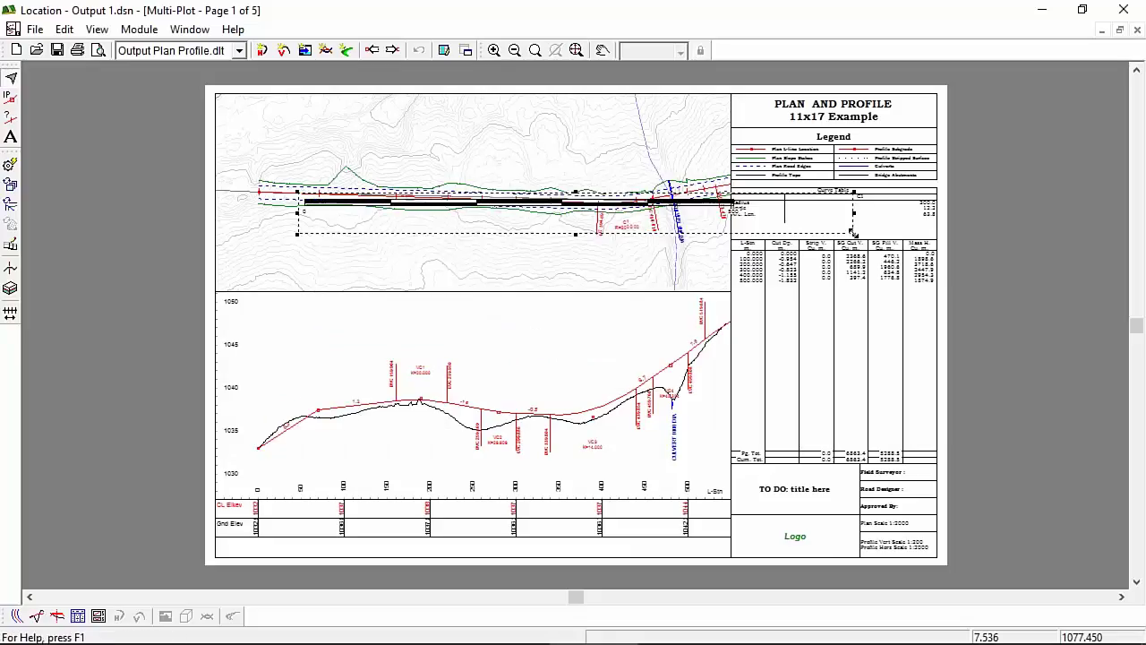
- Shrink the new scale bar sub-view so it fits inside the plan view below the road alignment
{"action": "left_click_drag", "start_coordinate": [857, 235], "coordinate": [404, 262]}
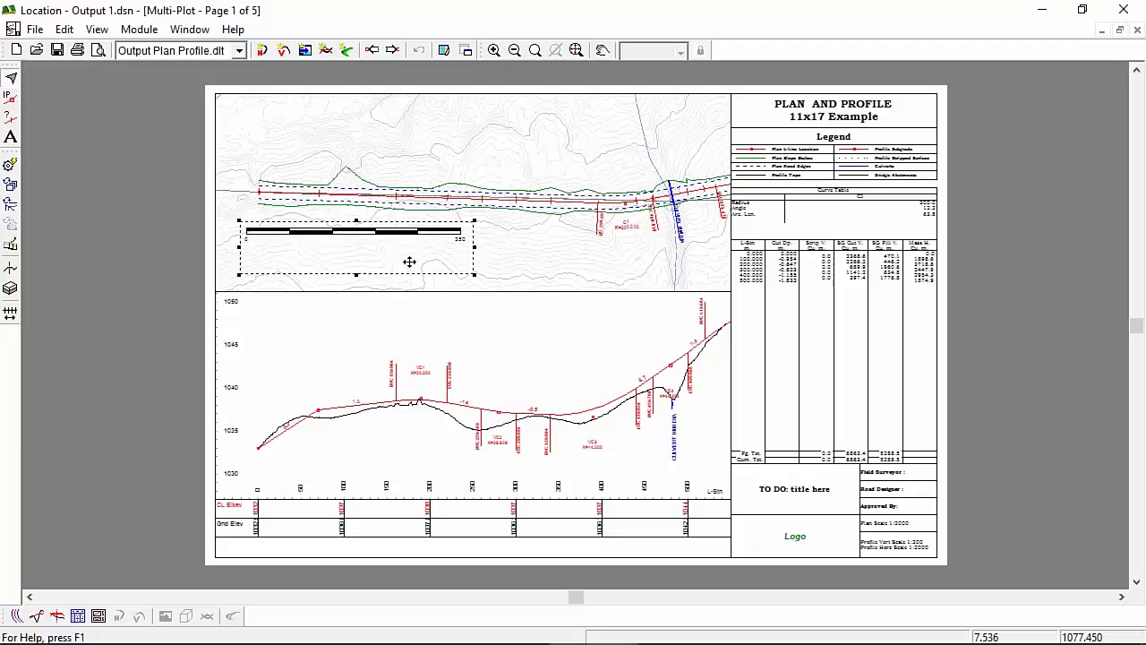
{"action": "double_click", "coordinate": [358, 236]}
{"action": "key", "text": "Escape"}
- Examine the scale bar sub-view's title and locking options, keeping it as an unlocked Plan Scale bar shown on all pages
{"action": "right_click", "coordinate": [405, 255]}
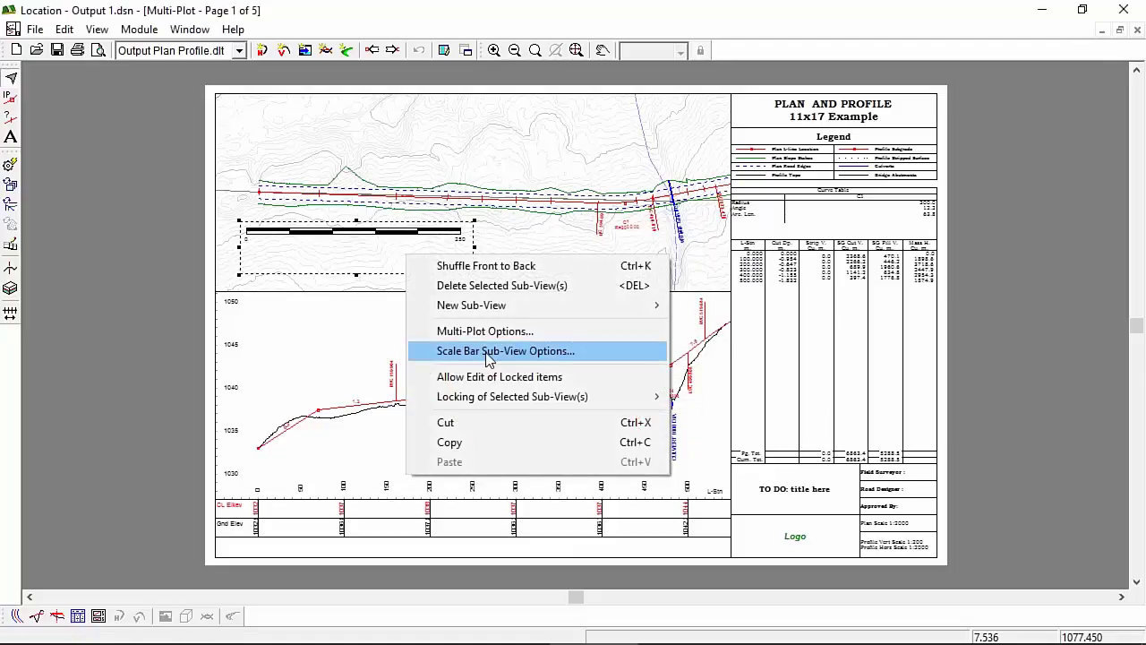
{"action": "left_click", "coordinate": [488, 351]}
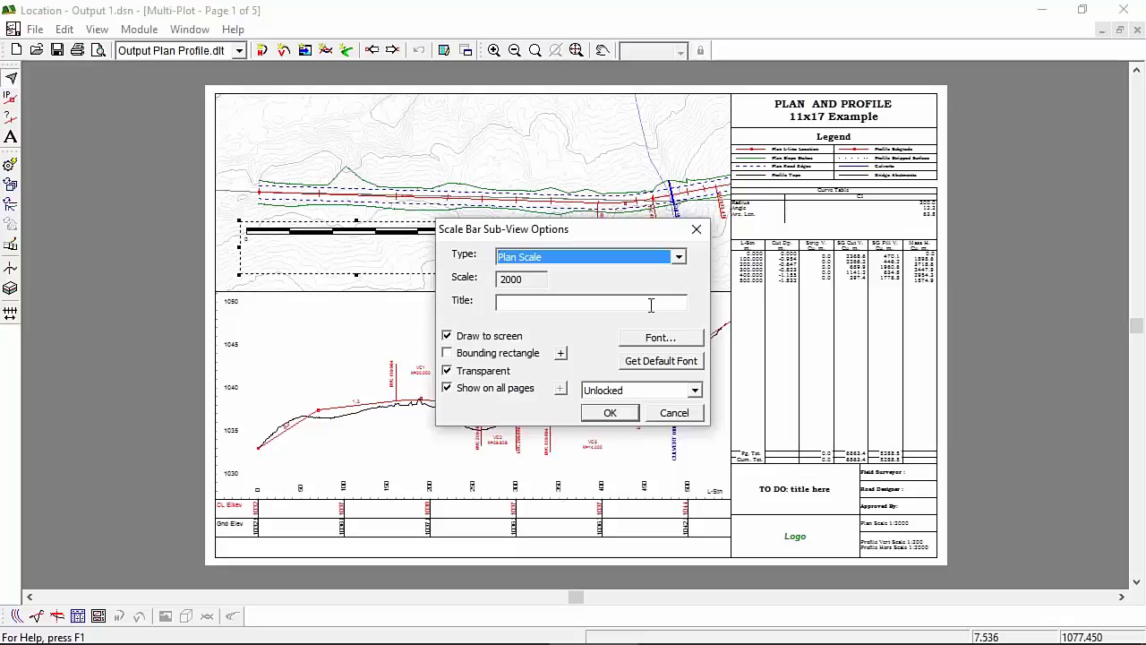
{"action": "left_click", "coordinate": [517, 302]}
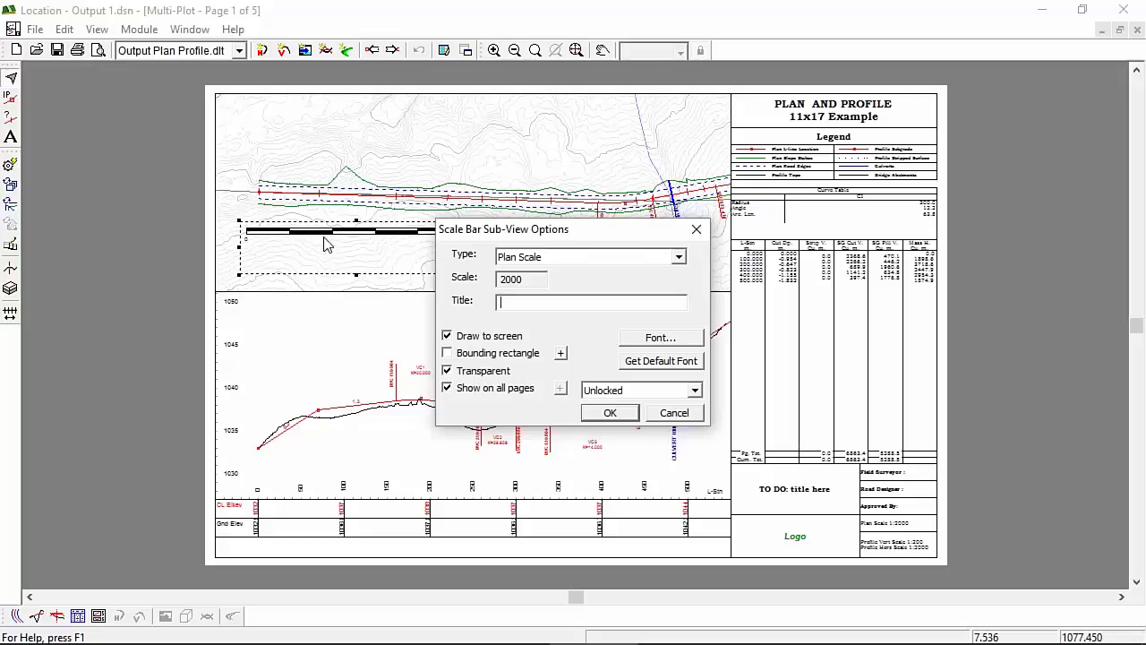
{"action": "left_click", "coordinate": [695, 394]}
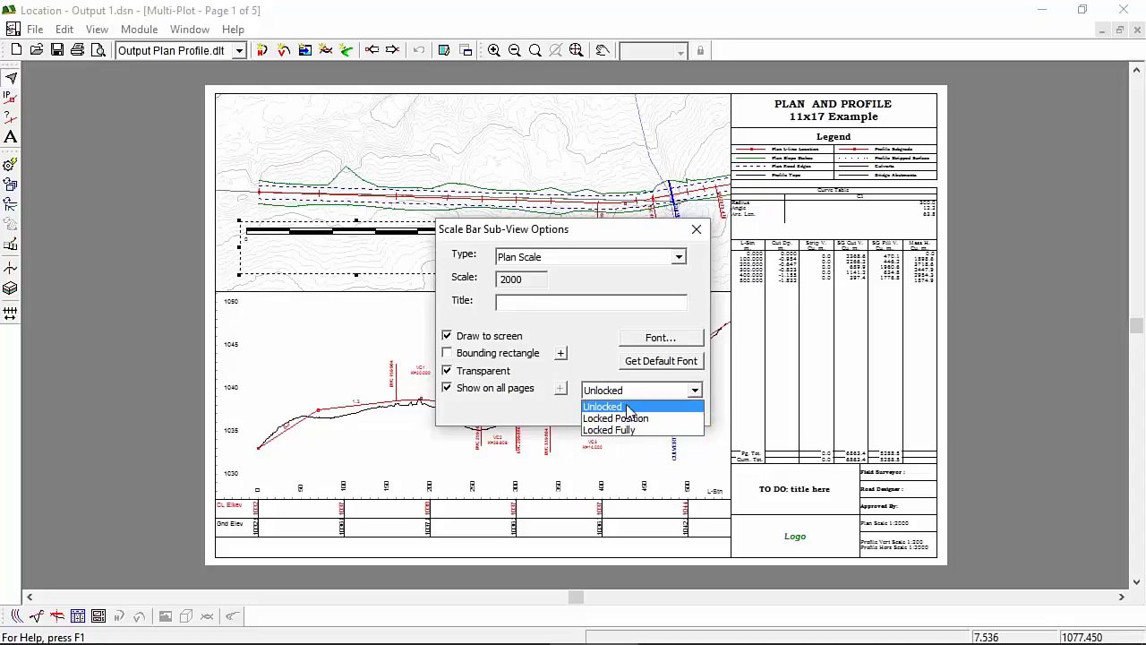
{"action": "left_click", "coordinate": [523, 416]}
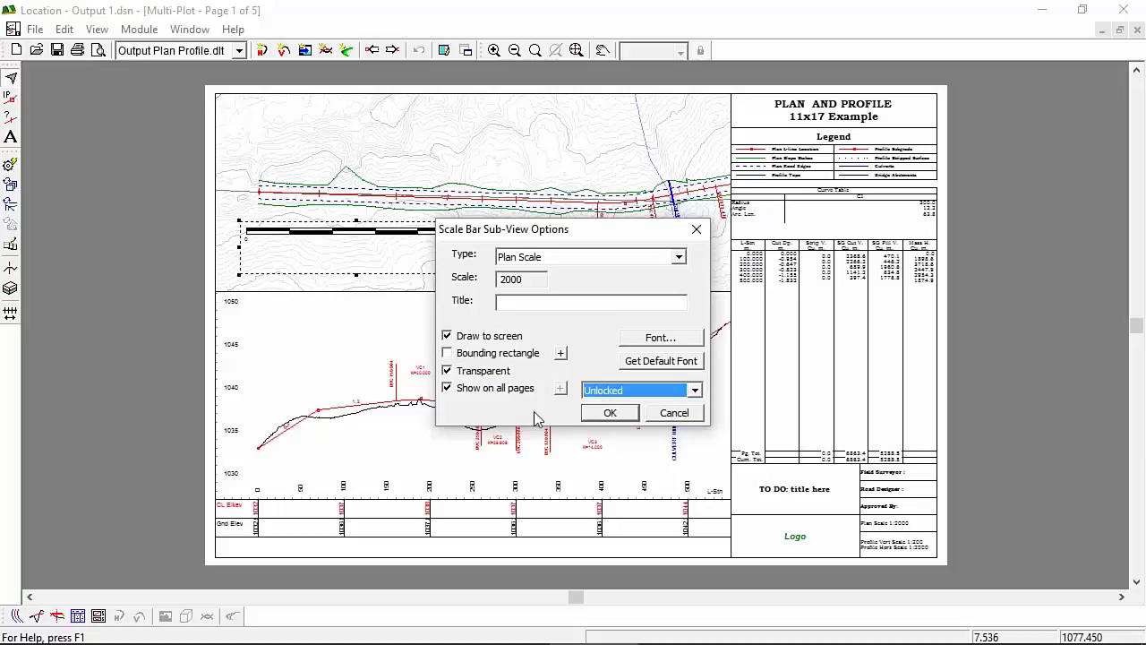
{"action": "left_click", "coordinate": [616, 420]}
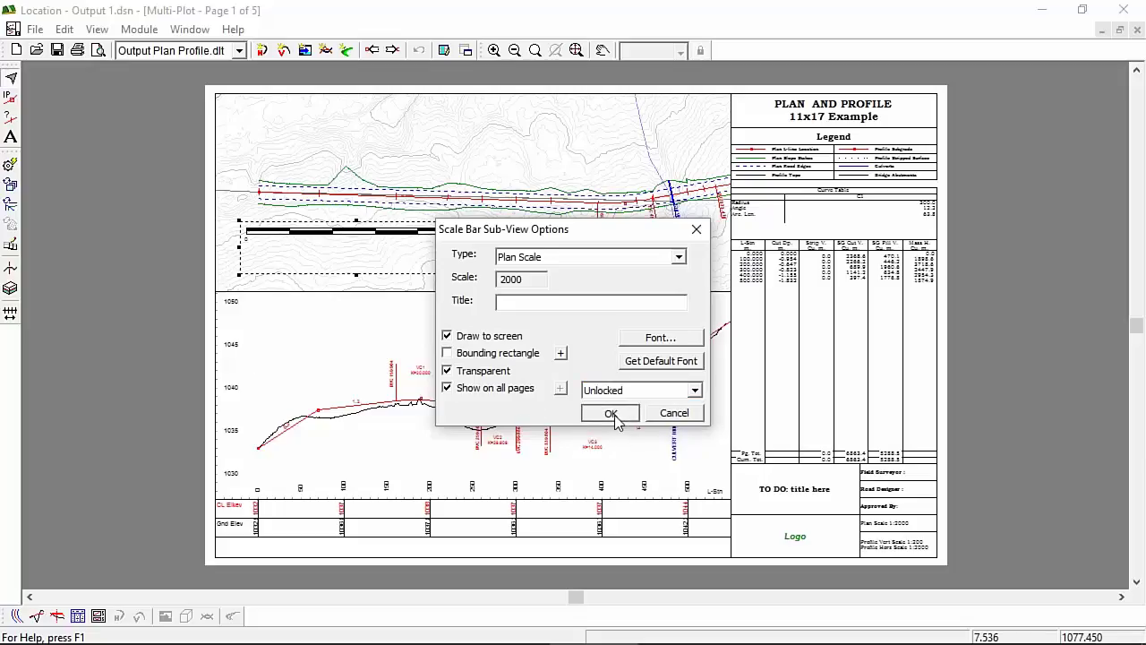
{"action": "left_click", "coordinate": [610, 417]}
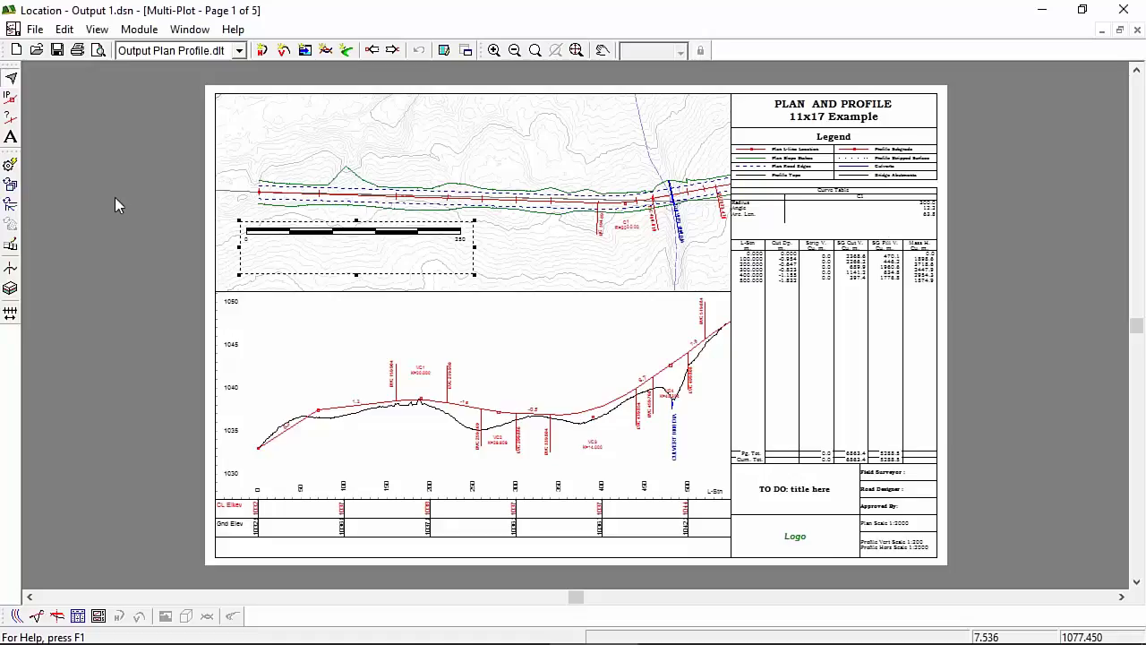
- Page through the sheets to page 5 to check the scale bar's placement on each, and return to page 1
{"action": "key", "text": "Page_Down"}
{"action": "key", "text": "Page_Down"}
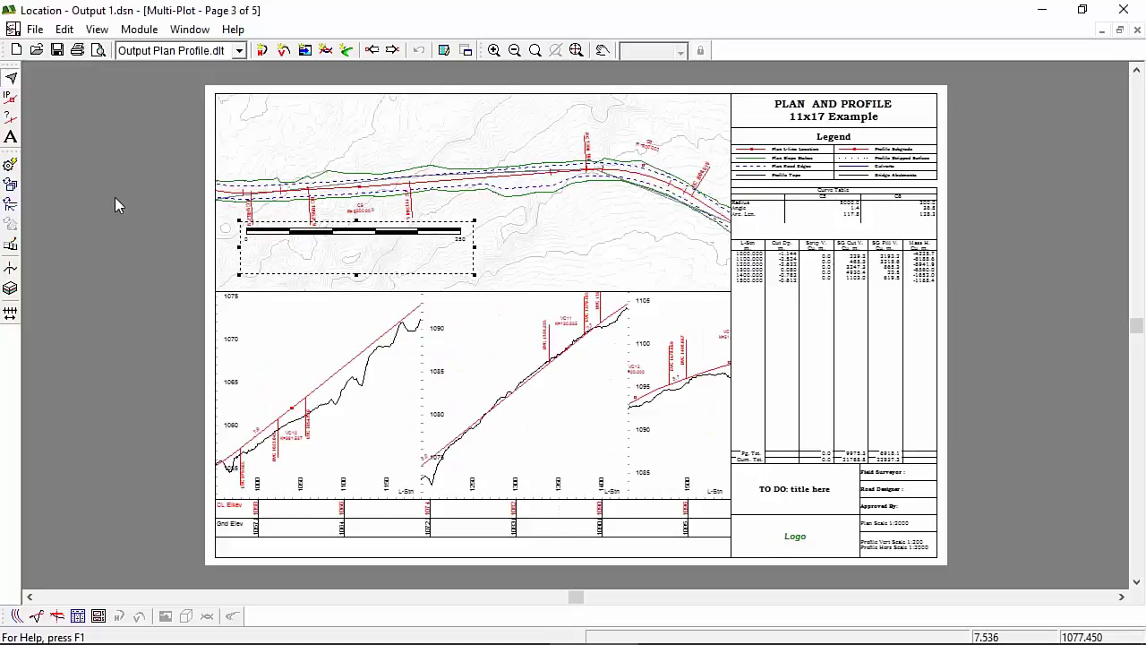
{"action": "key", "text": "Page_Down"}
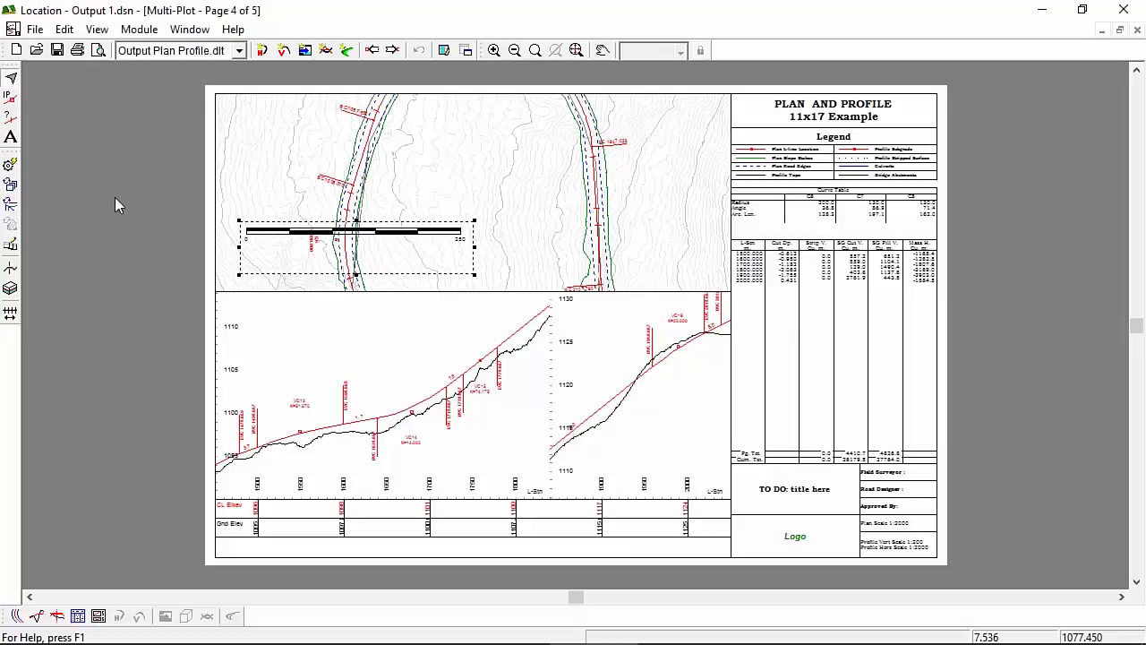
{"action": "key", "text": "Page_Down"}
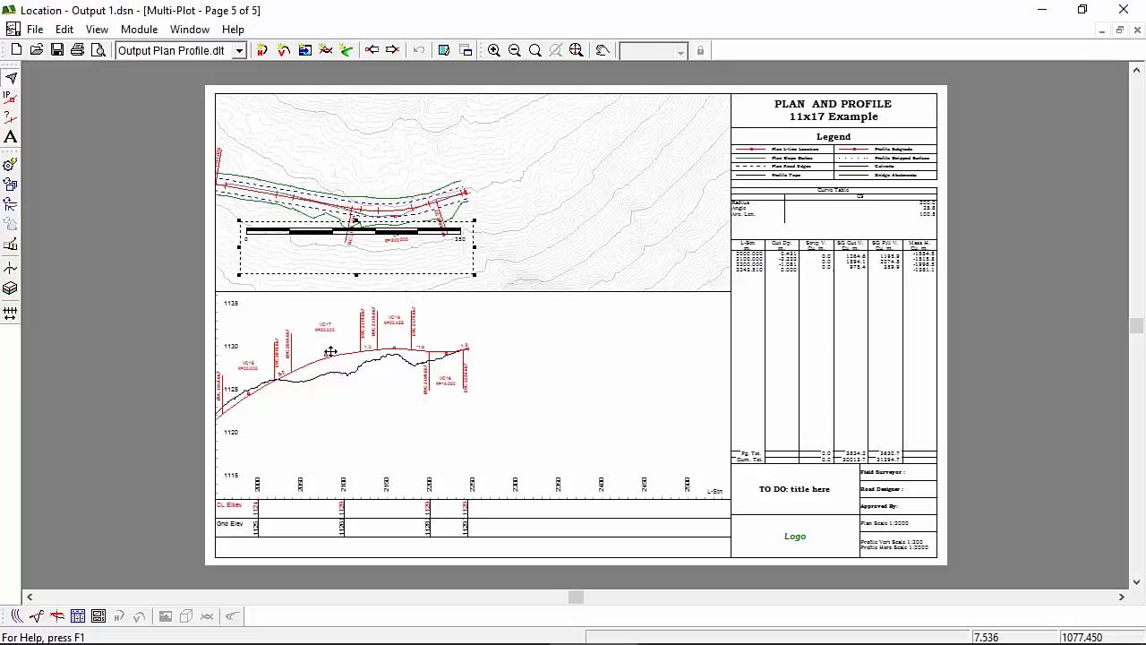
{"action": "key", "text": "Home"}
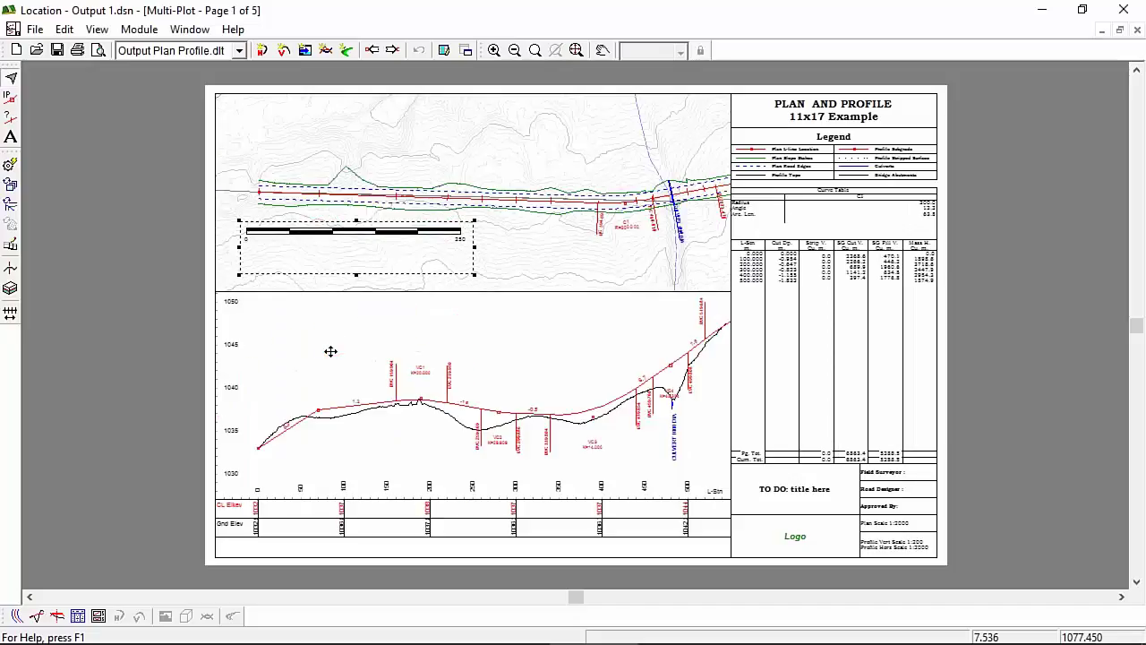
- In the multi-plot pagination options, try using the plan or profile width for the road length per page and set a 10% overlap
{"action": "right_click", "coordinate": [94, 214]}
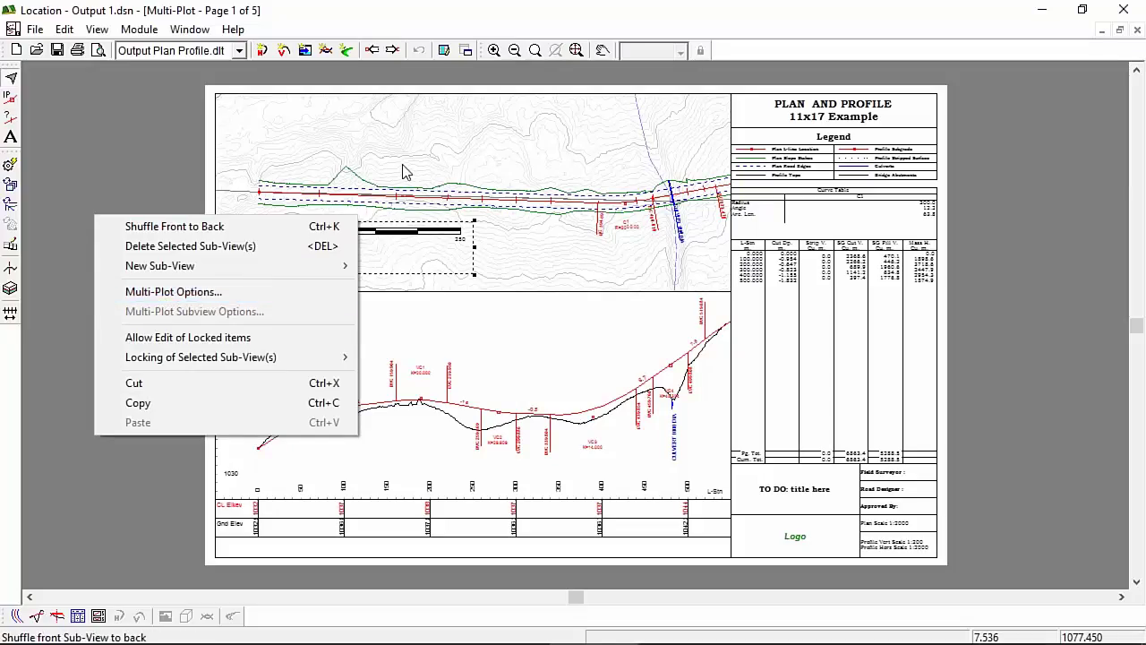
{"action": "left_click", "coordinate": [515, 141]}
{"action": "right_click", "coordinate": [515, 134]}
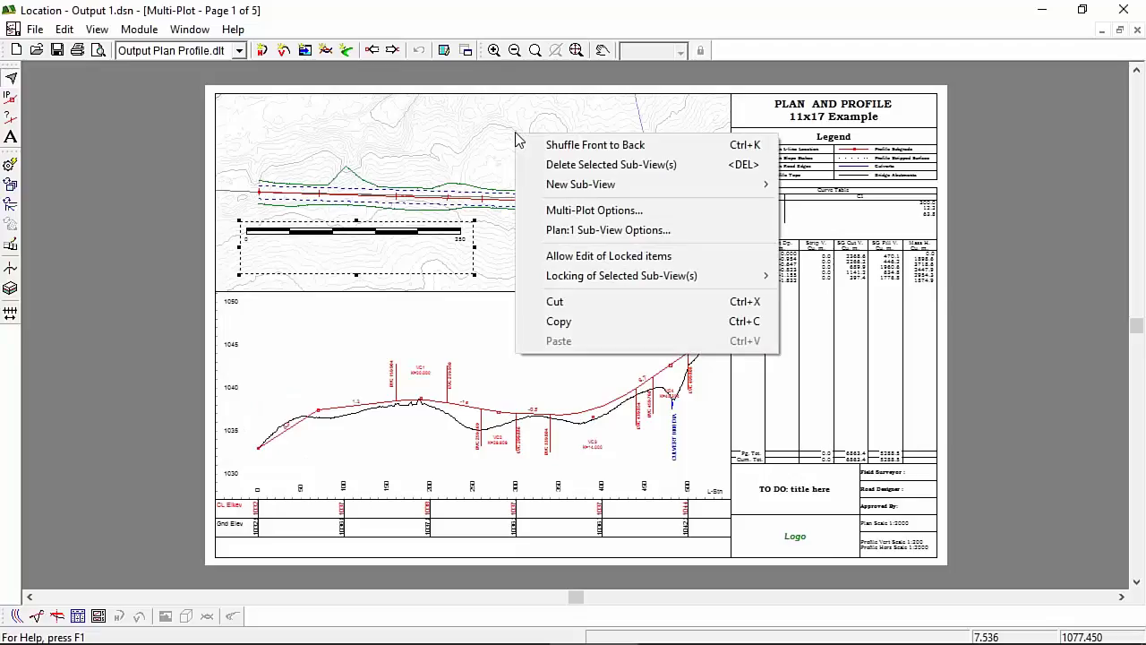
{"action": "left_click", "coordinate": [622, 215]}
{"action": "left_click", "coordinate": [487, 414]}
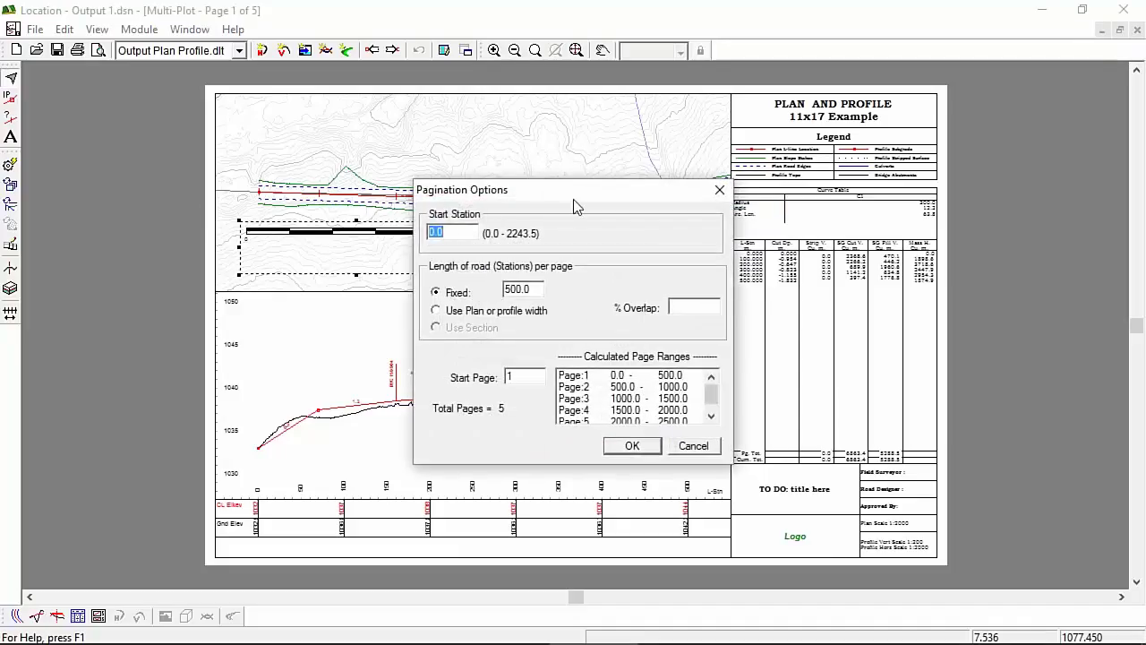
{"action": "left_click_drag", "start_coordinate": [575, 207], "coordinate": [750, 166]}
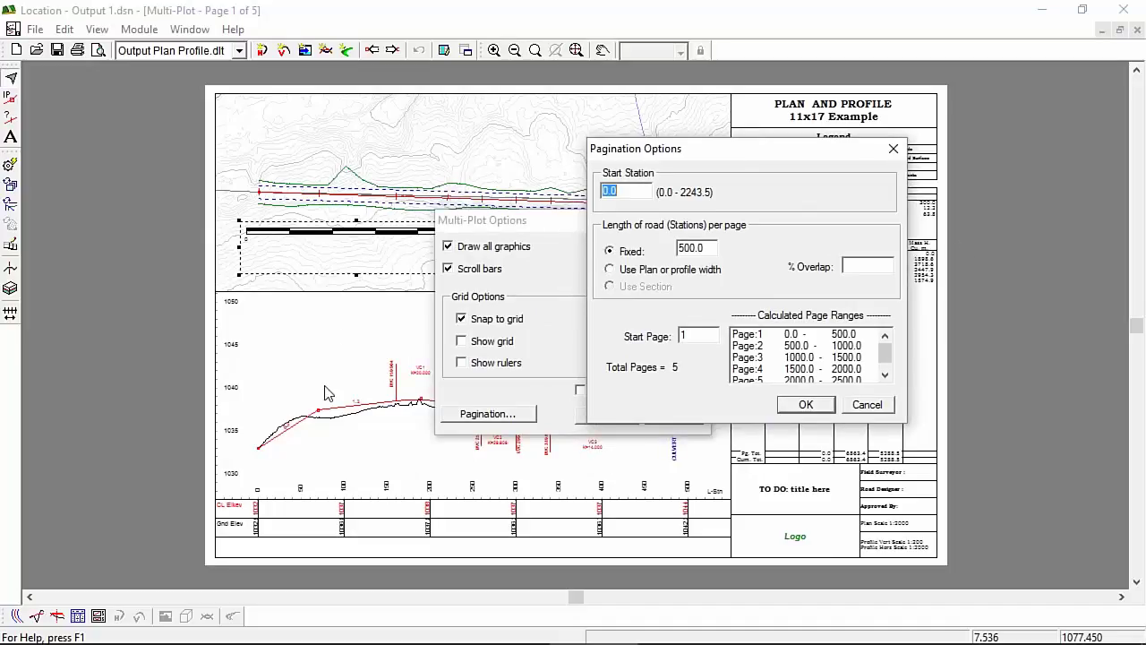
{"action": "left_click", "coordinate": [609, 271]}
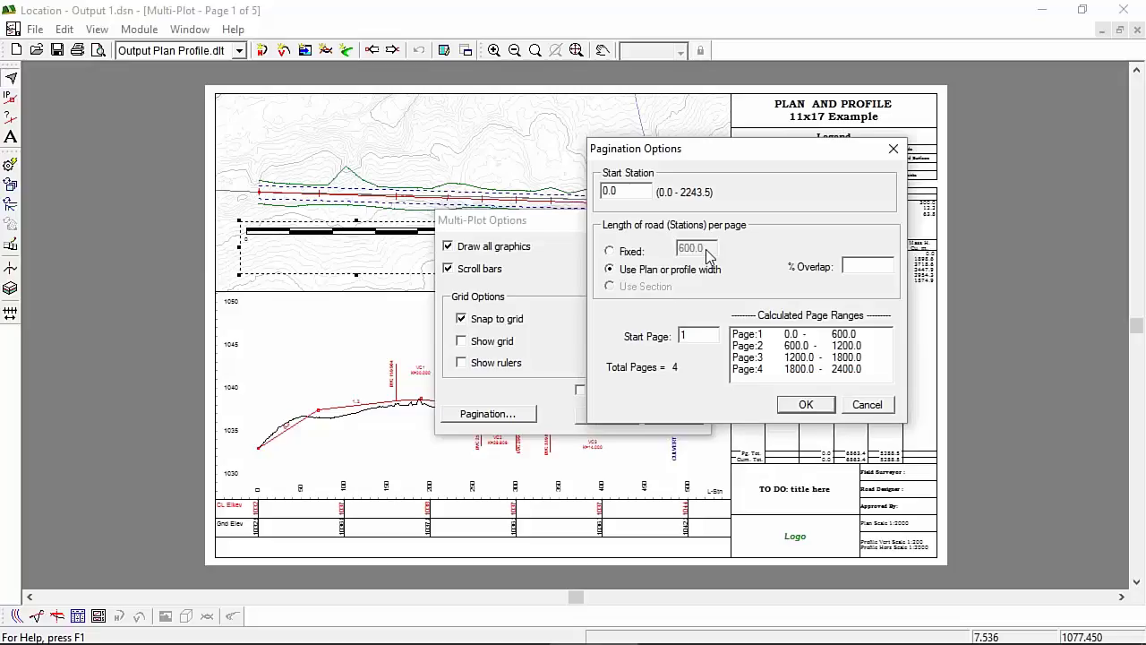
{"action": "left_click", "coordinate": [869, 266]}
{"action": "type", "text": "10"}
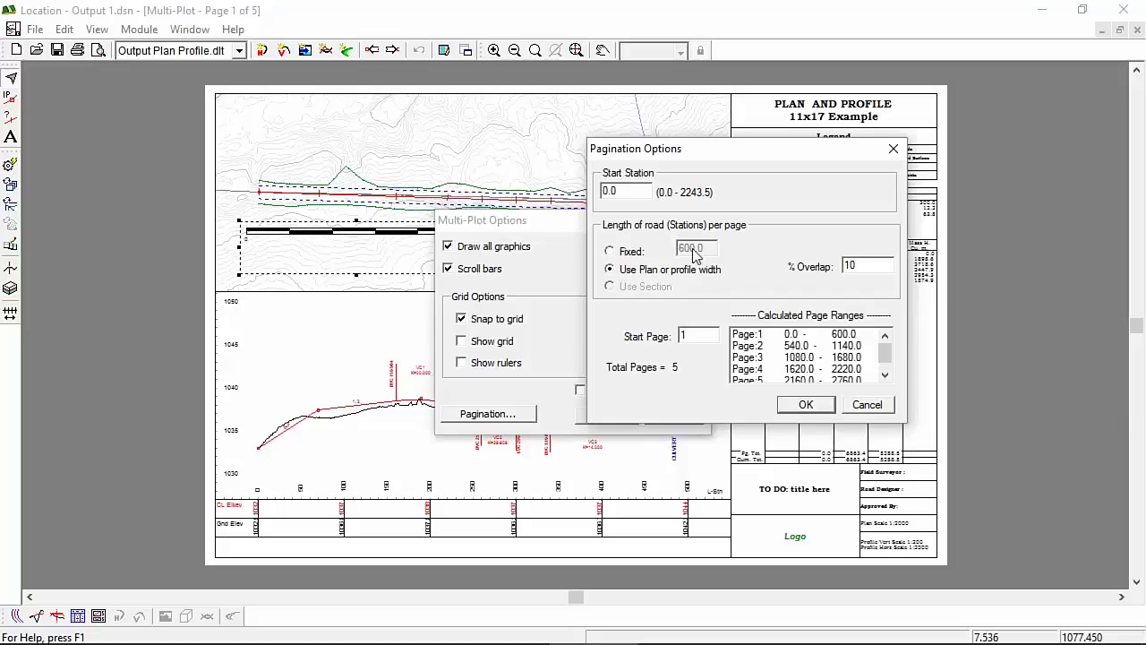
- Switch the road length per page to fixed at 500.0 and apply the pagination and multi-plot options
{"action": "left_click", "coordinate": [611, 251]}
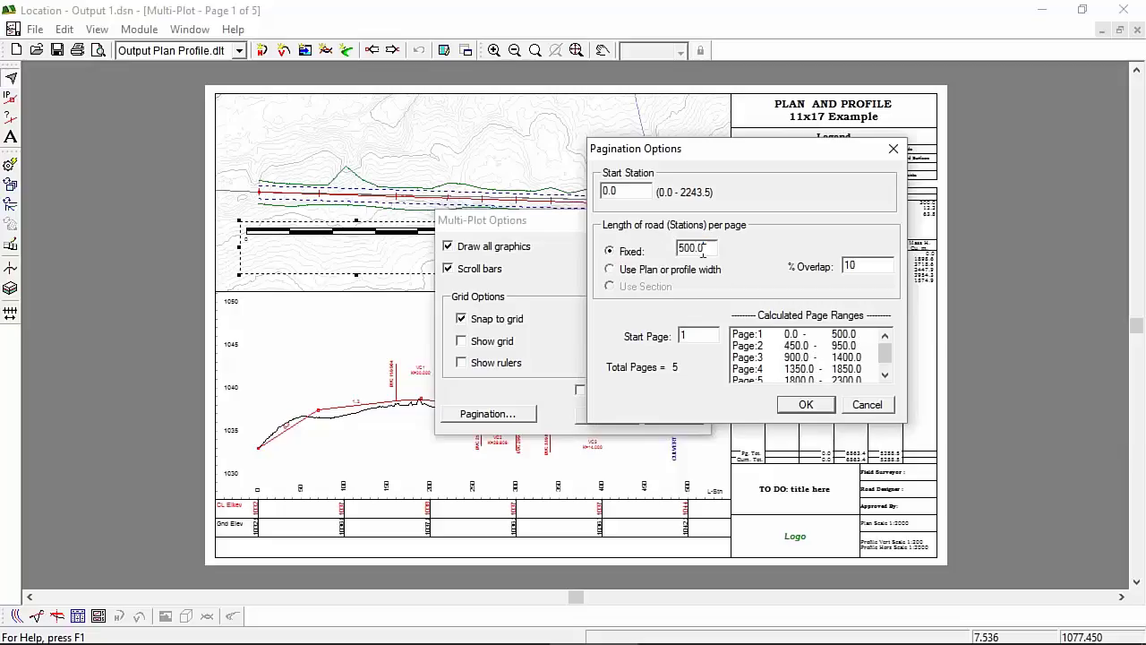
{"action": "double_click", "coordinate": [704, 250]}
{"action": "left_click", "coordinate": [806, 407]}
{"action": "left_click", "coordinate": [808, 405]}
{"action": "left_click", "coordinate": [605, 416]}
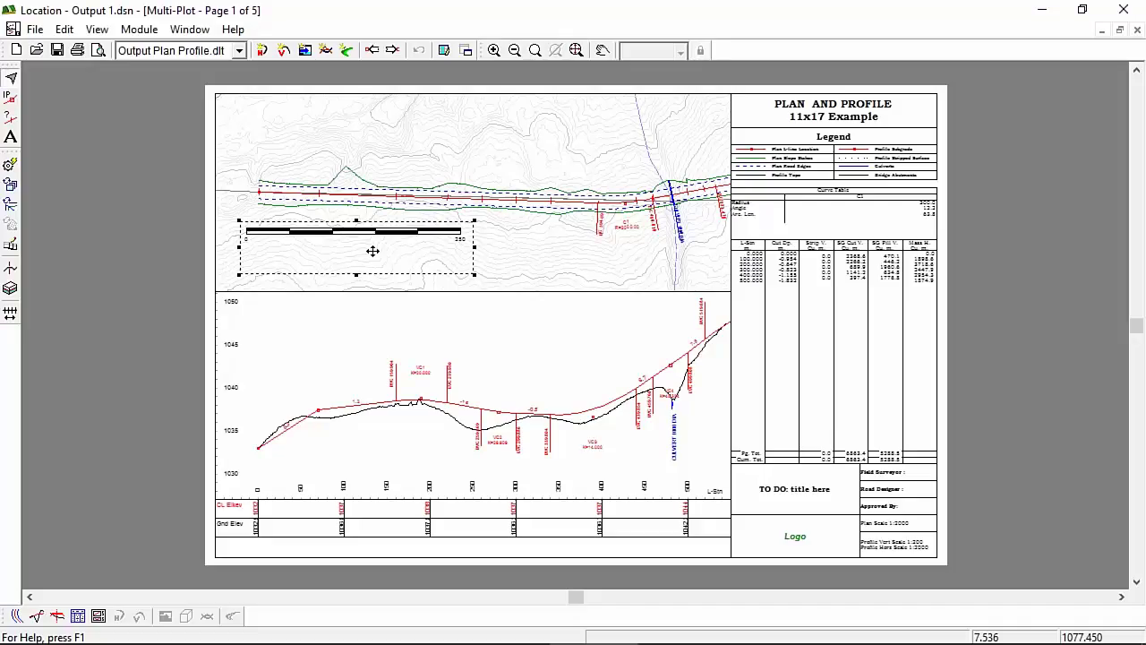
- Move the scale bar sub-view over the plan's left border and delete it from the sheet
{"action": "left_click_drag", "start_coordinate": [379, 243], "coordinate": [342, 228]}
{"action": "left_click", "coordinate": [396, 151]}
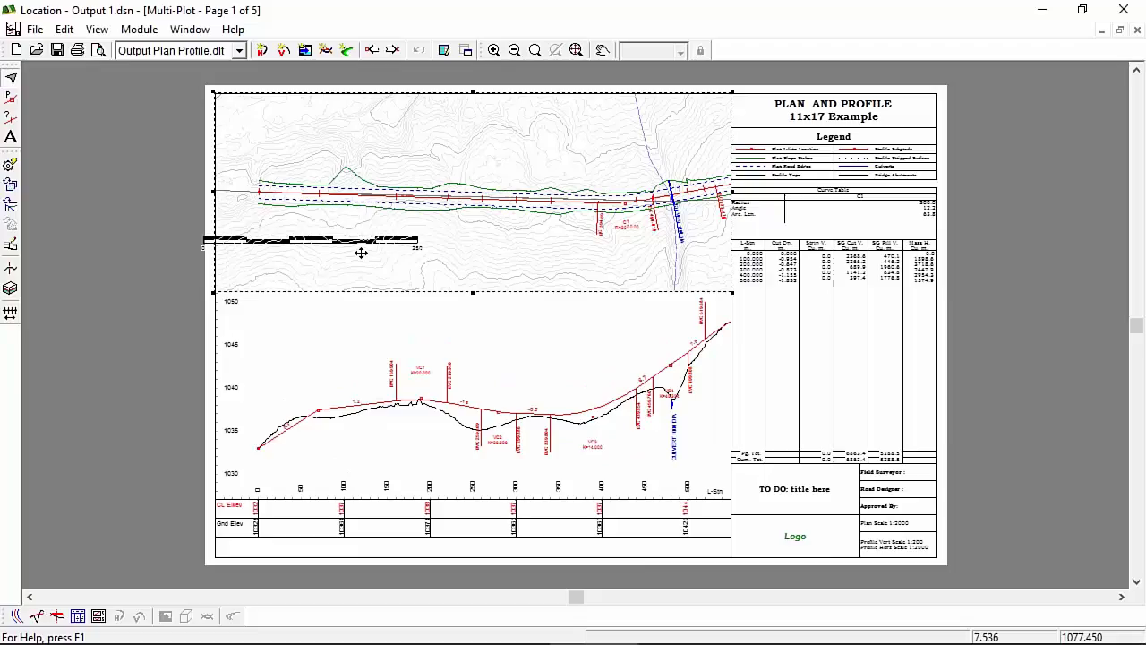
{"action": "left_click", "coordinate": [466, 251]}
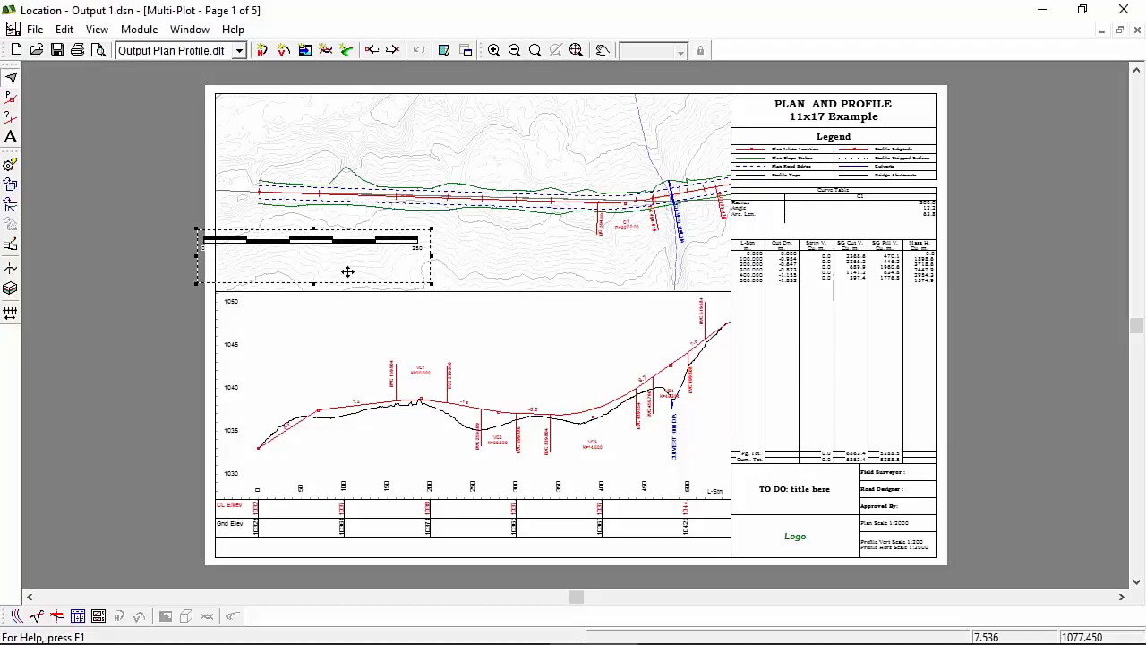
{"action": "key", "text": "Delete"}
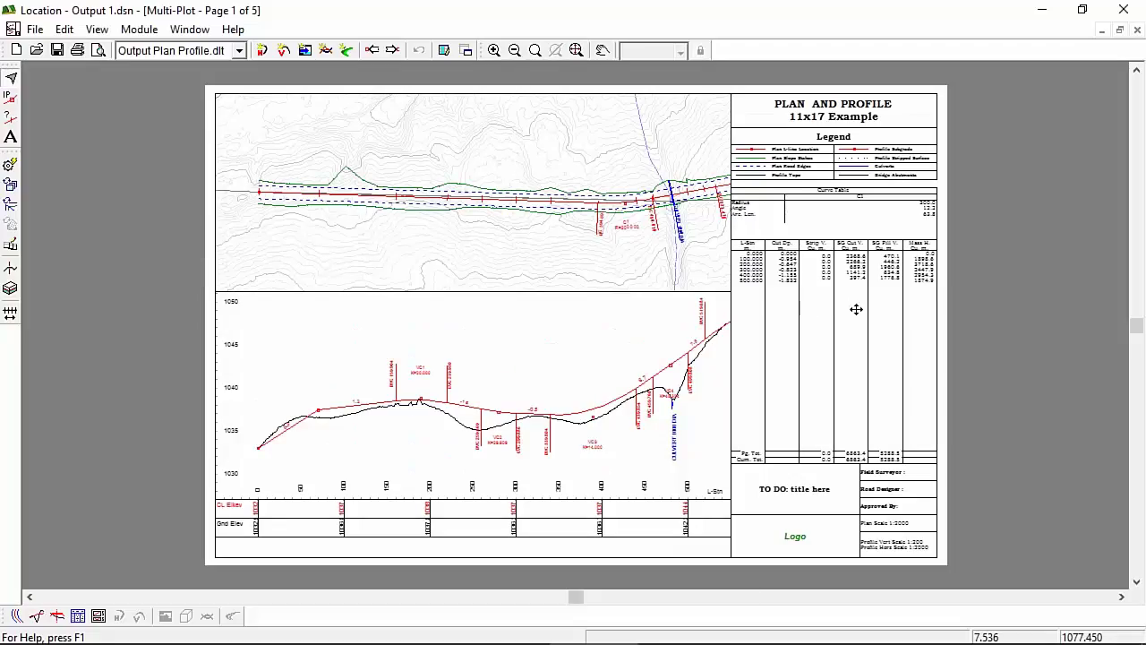
- Go to page 2 and inspect the Profile:1 sub-view's layout margins and rescale setting, leaving them unchanged
{"action": "key", "text": "Page_Down"}
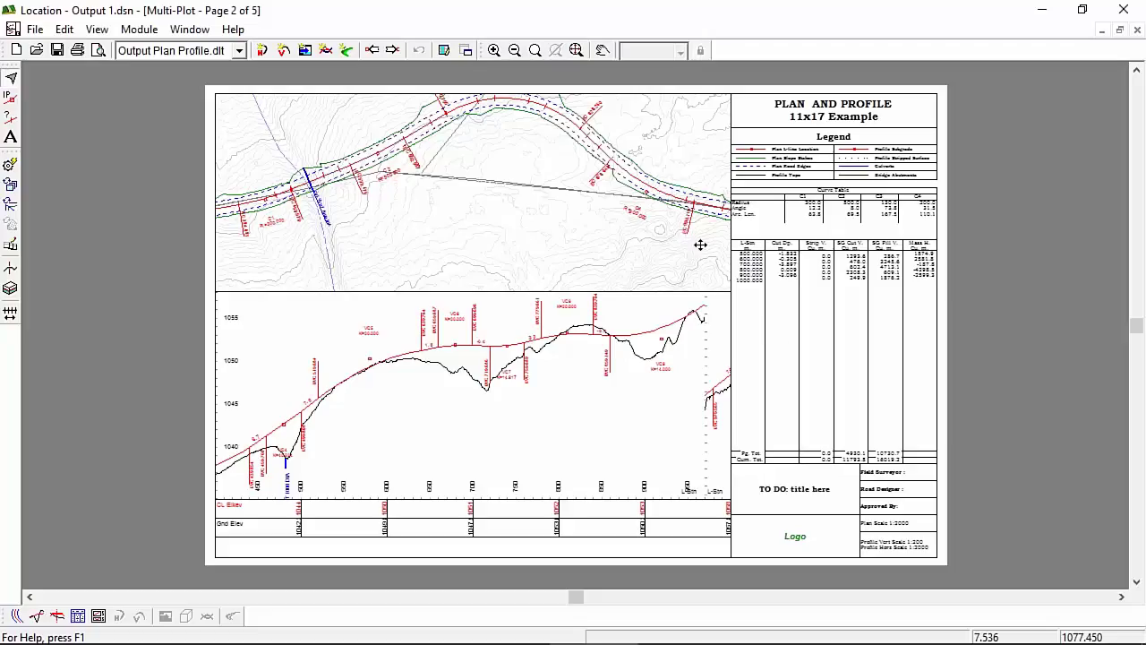
{"action": "right_click", "coordinate": [534, 388]}
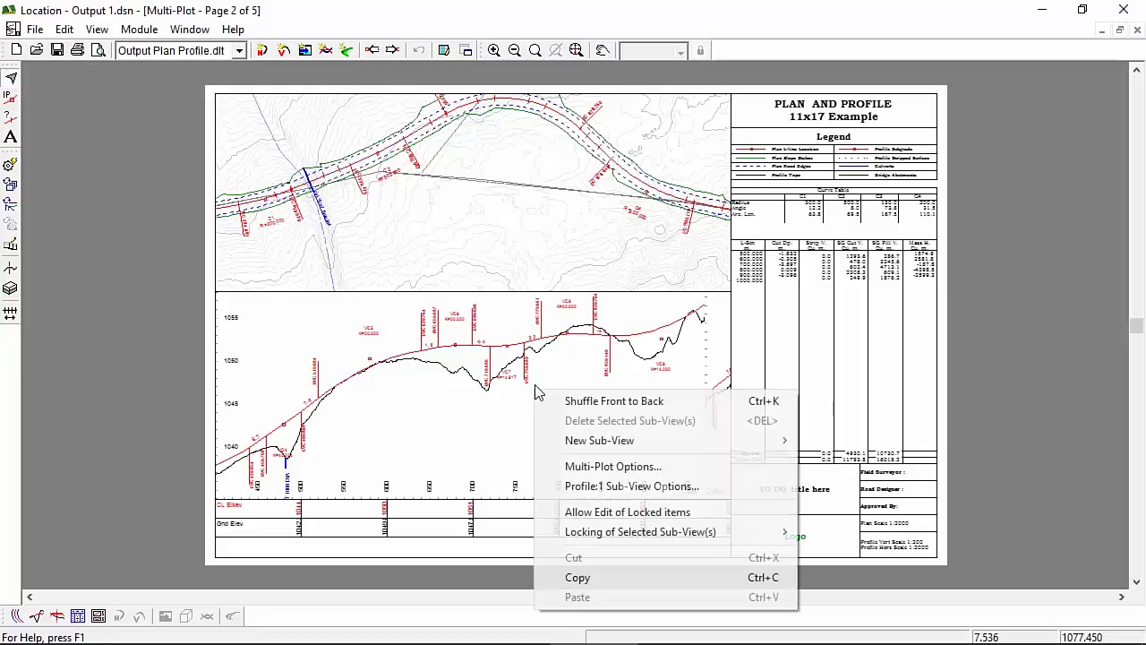
{"action": "left_click", "coordinate": [640, 486]}
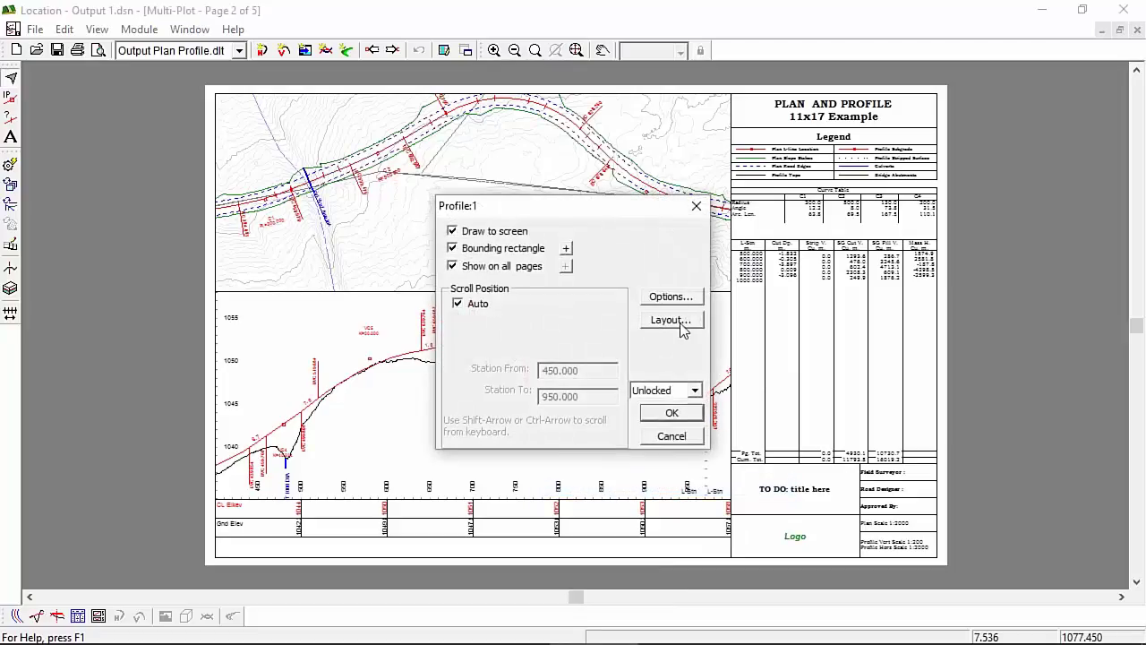
{"action": "left_click", "coordinate": [671, 319]}
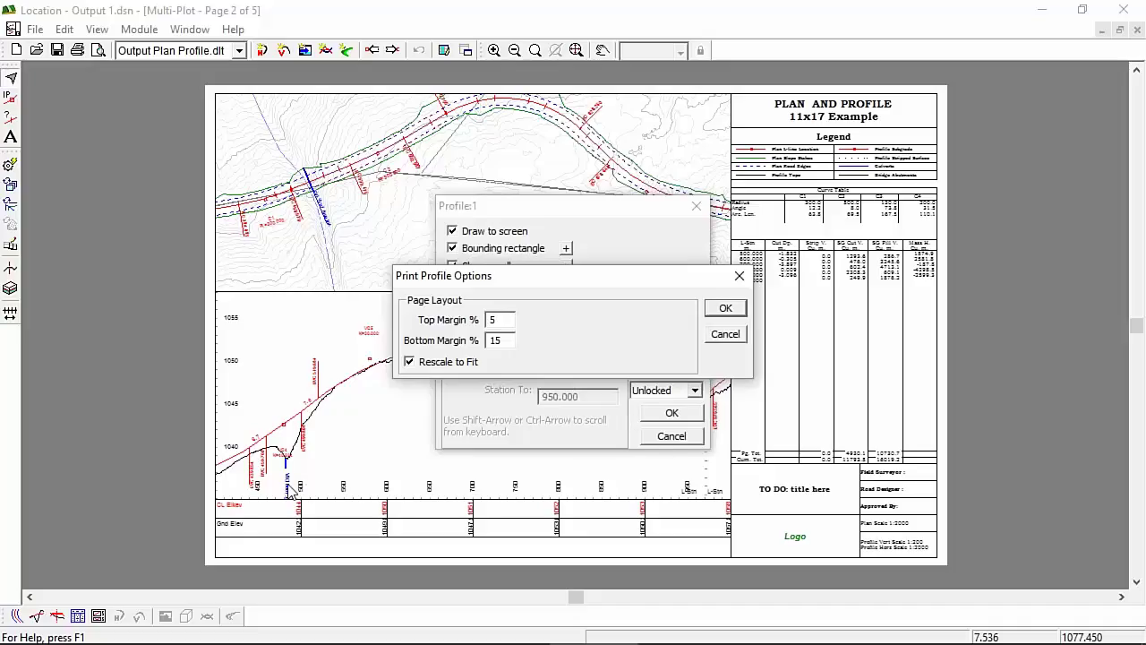
{"action": "left_click", "coordinate": [725, 333]}
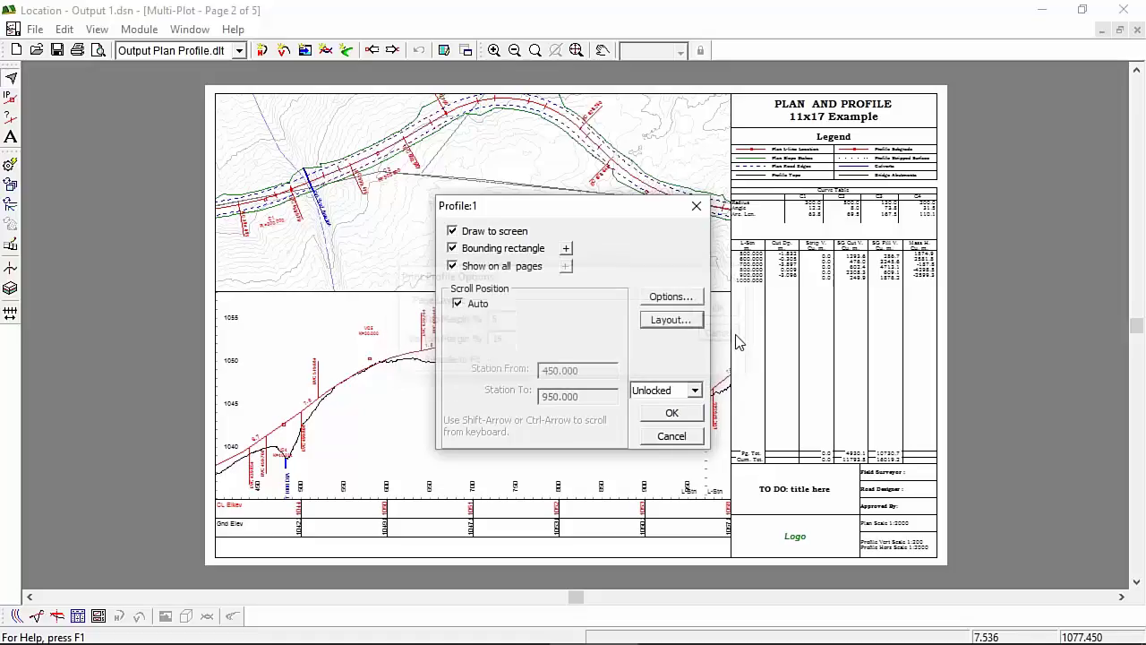
{"action": "left_click", "coordinate": [672, 437]}
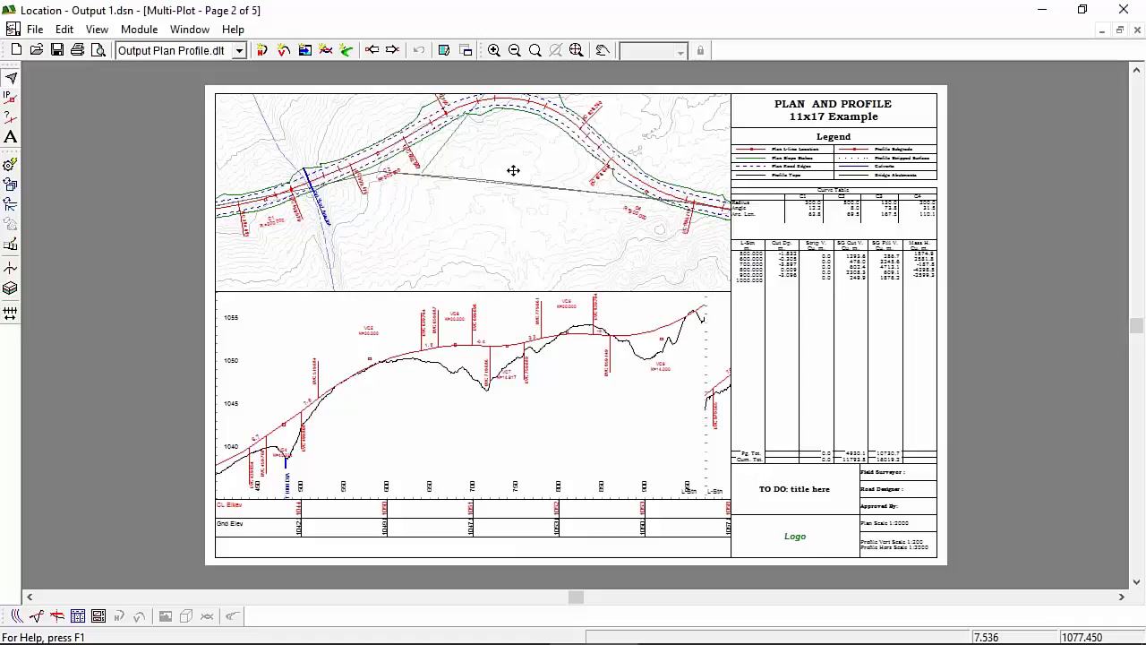
- Review the overlapping pages through page 5, return to page 1, and look up the page-jump command from page 2
{"action": "key", "text": "Page_Down"}
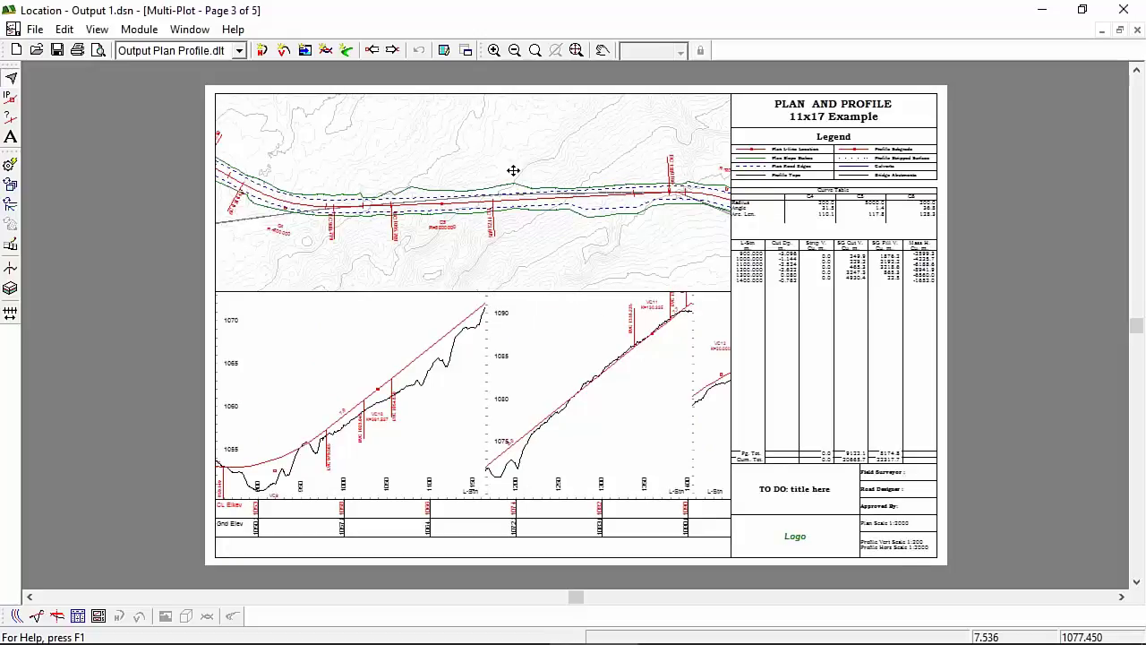
{"action": "key", "text": "Page_Down"}
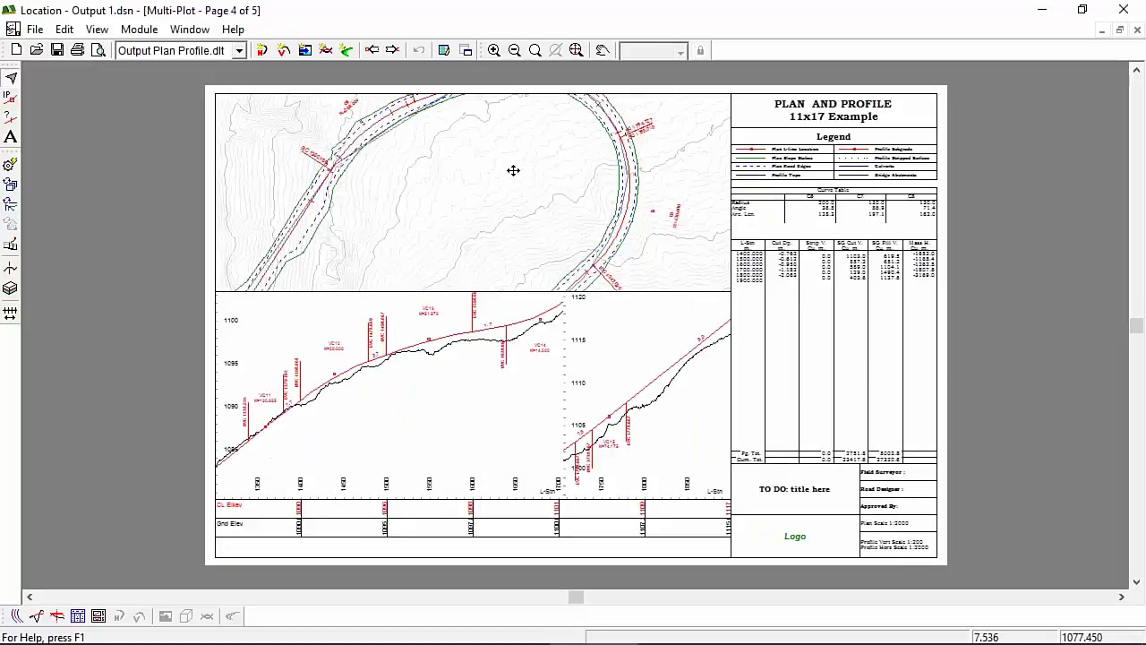
{"action": "key", "text": "Page_Down"}
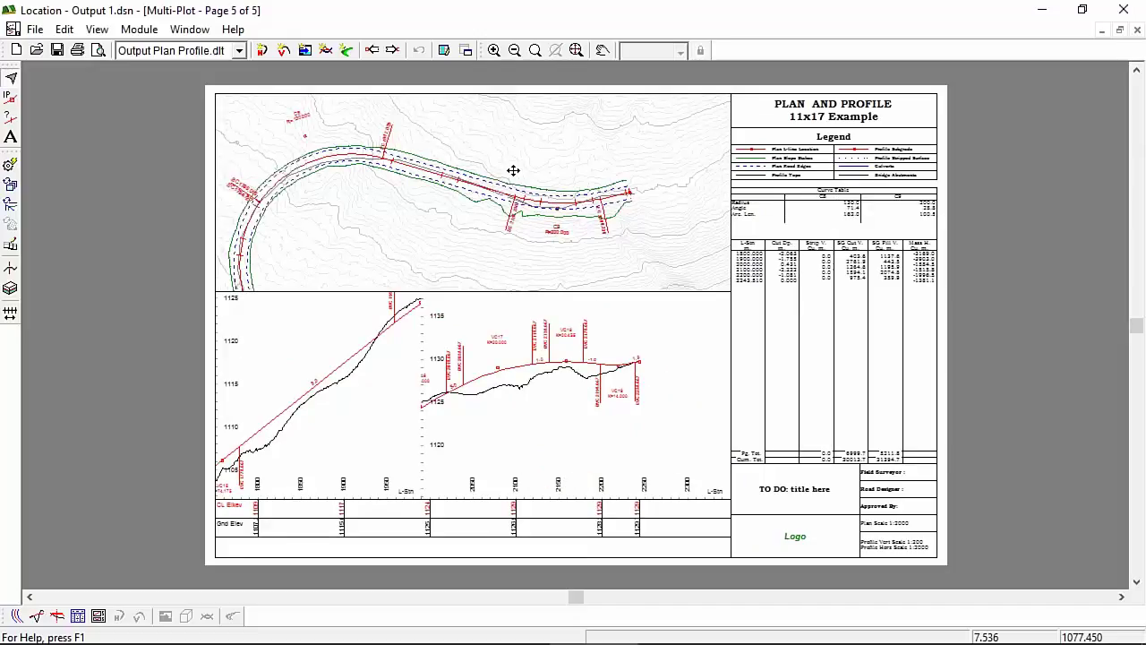
{"action": "key", "text": "Home"}
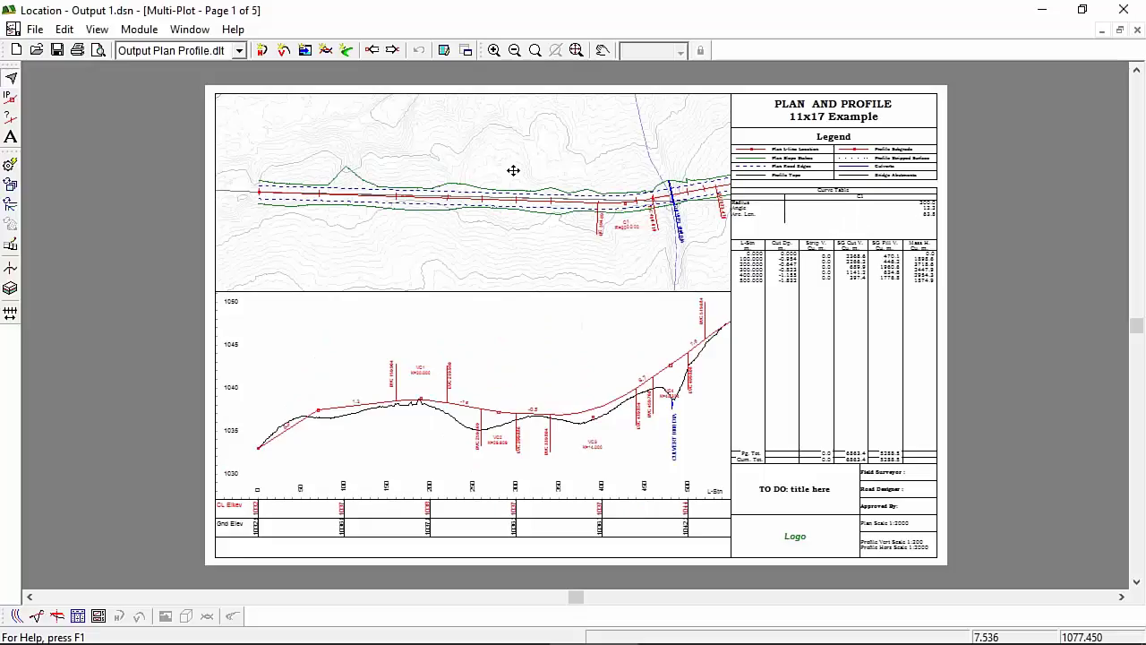
{"action": "key", "text": "Page_Down"}
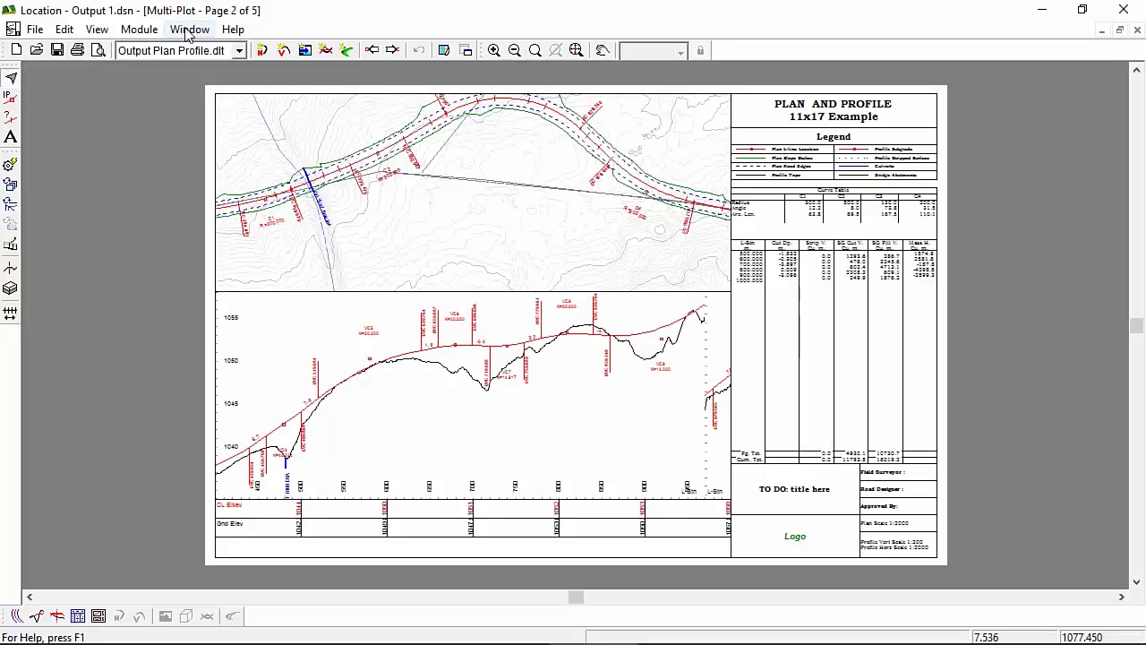
{"action": "left_click", "coordinate": [105, 27]}
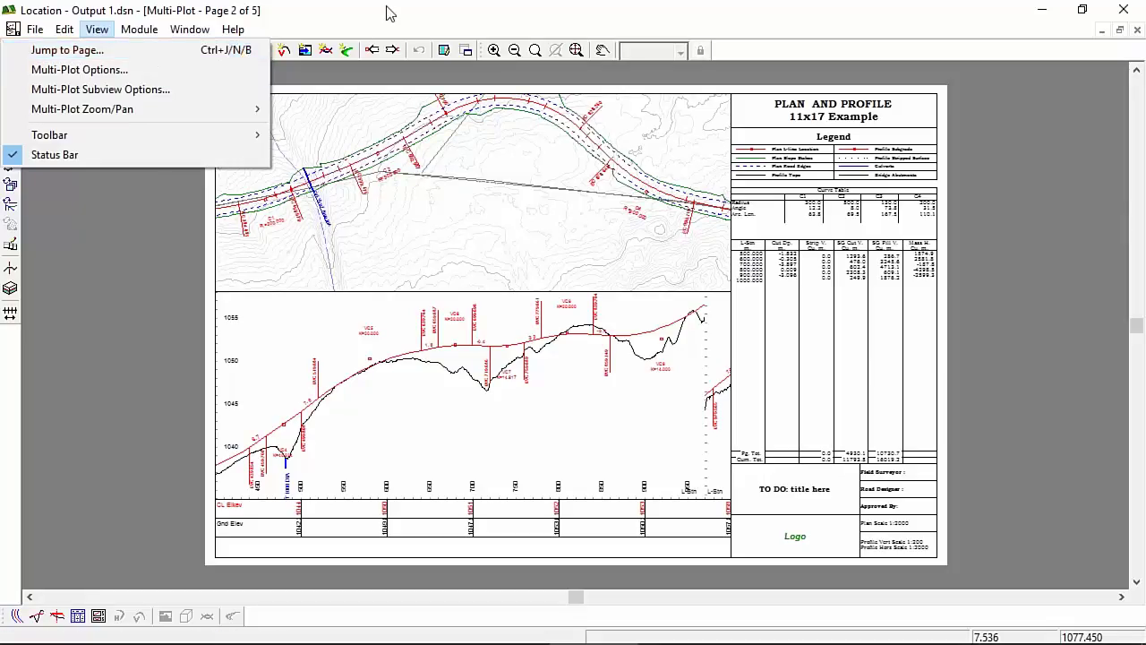
- Switch the Plan:1 sub-view on page 2 from automatic to coordinate-based scroll position, applied to this page only
{"action": "left_click", "coordinate": [358, 27]}
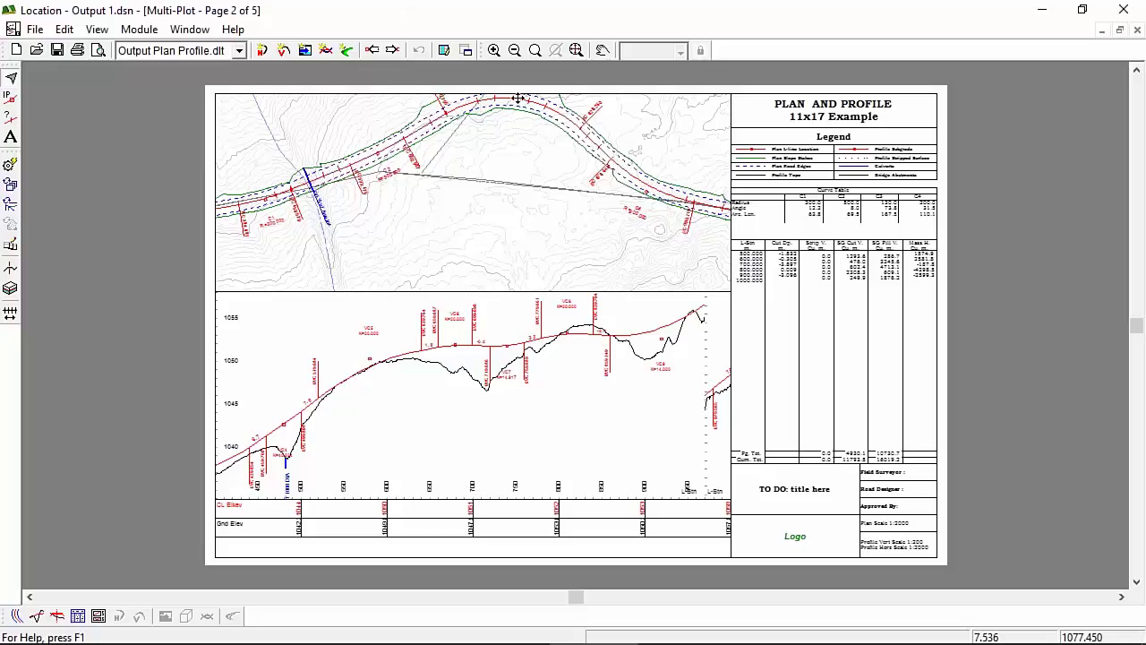
{"action": "right_click", "coordinate": [476, 168]}
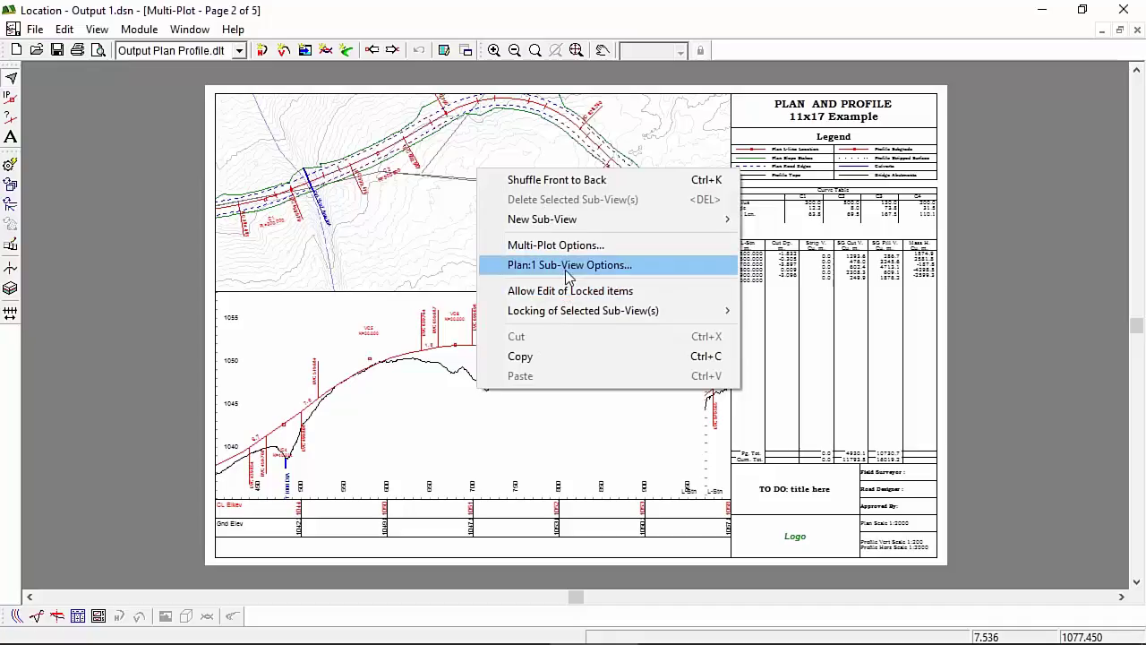
{"action": "left_click", "coordinate": [567, 265]}
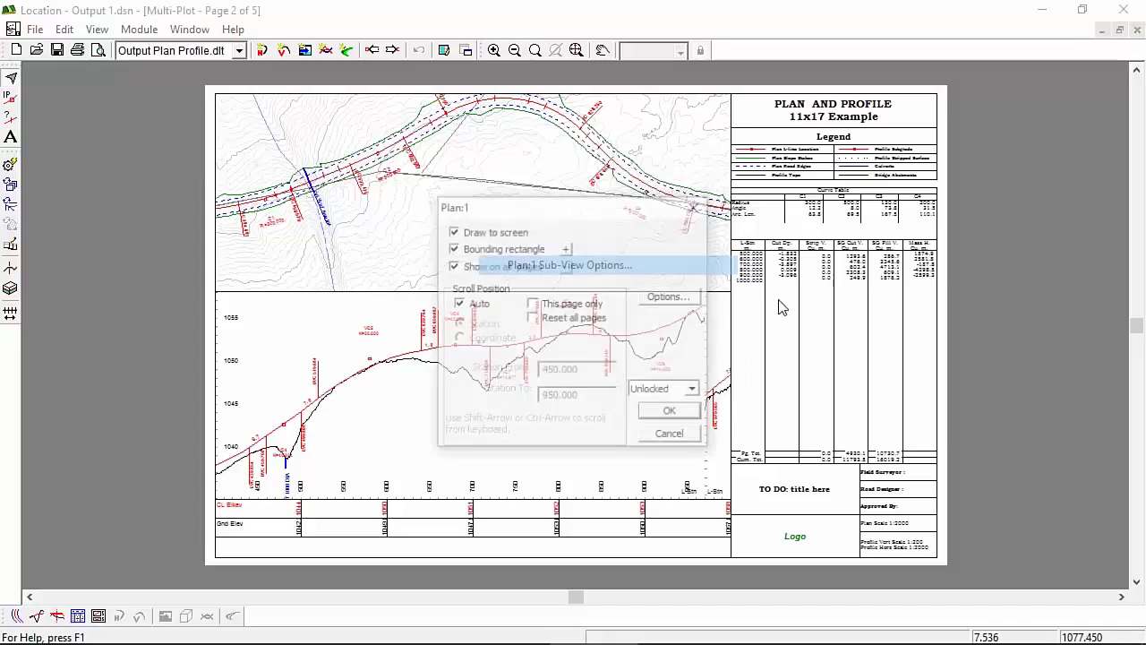
{"action": "left_click", "coordinate": [458, 304]}
{"action": "left_click", "coordinate": [460, 340]}
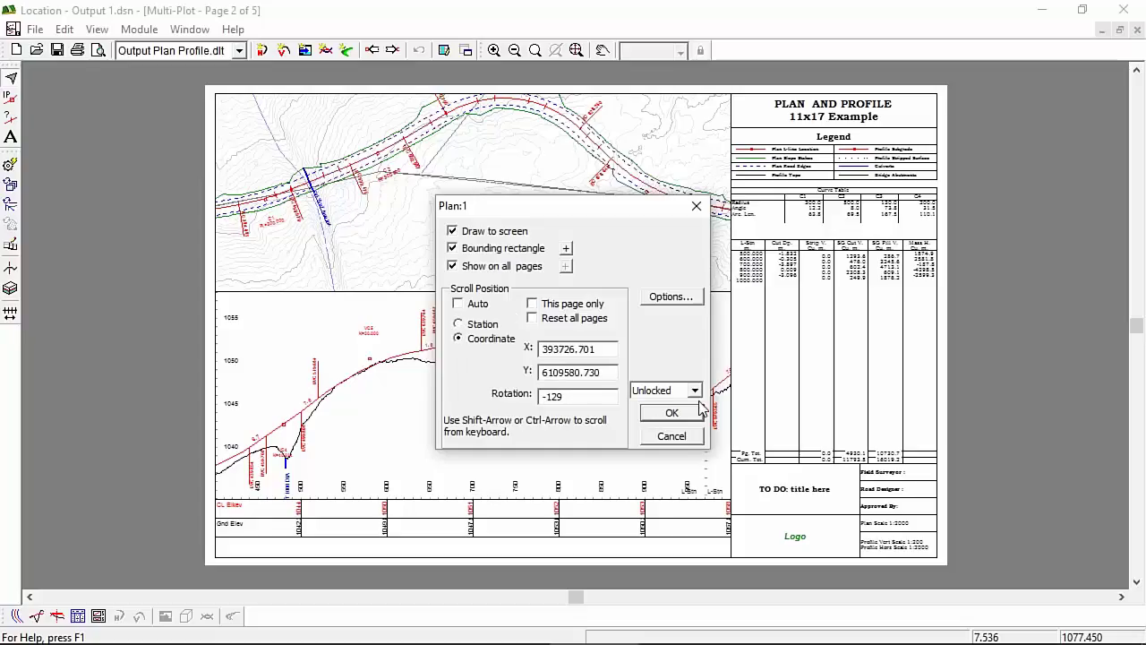
{"action": "left_click", "coordinate": [532, 303]}
{"action": "left_click_drag", "start_coordinate": [616, 374], "coordinate": [464, 375]}
{"action": "left_click_drag", "start_coordinate": [602, 351], "coordinate": [371, 430]}
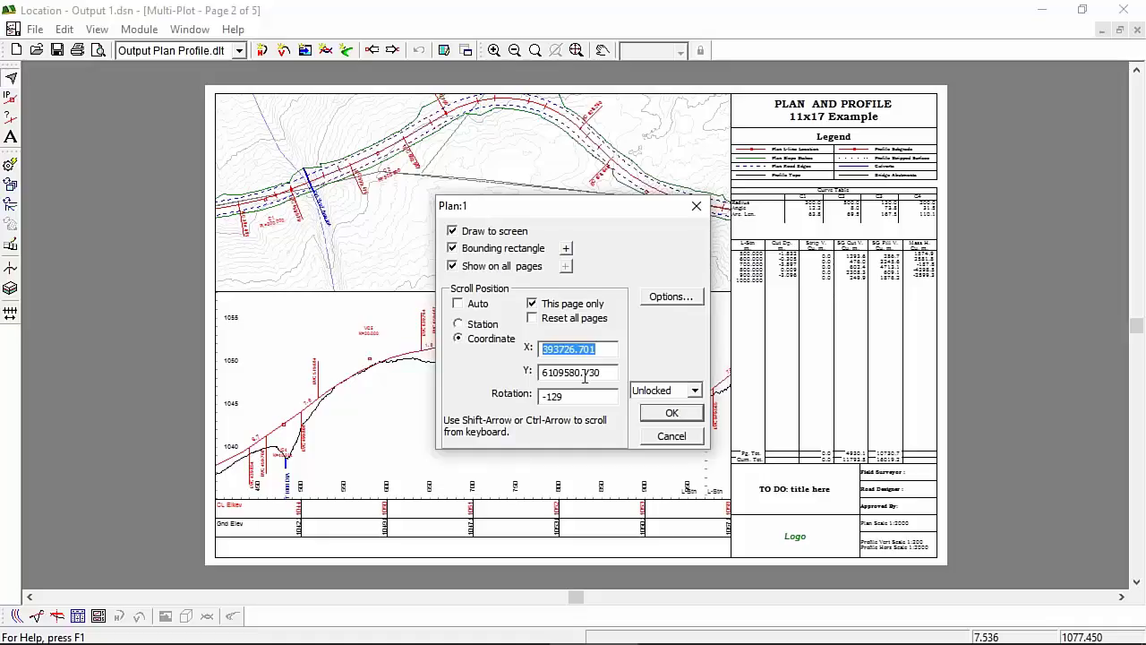
{"action": "left_click", "coordinate": [673, 419]}
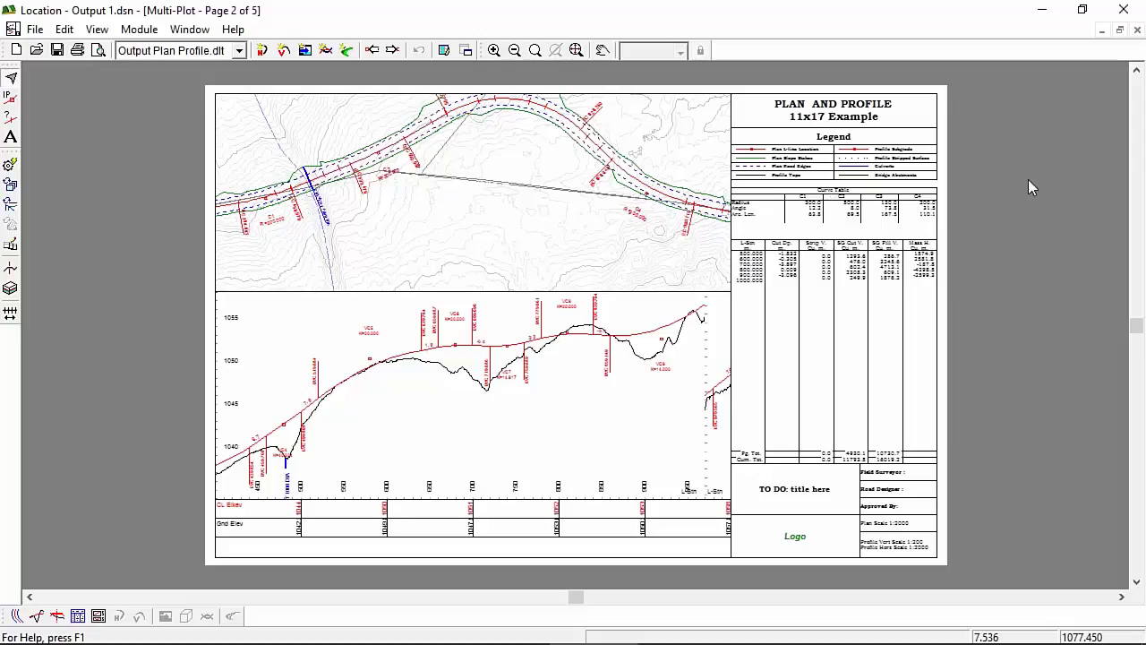
- Shift the road alignment slightly downward inside page 2's plan sub-view and compare the result with pages 3 and 1
{"action": "left_click", "coordinate": [426, 193]}
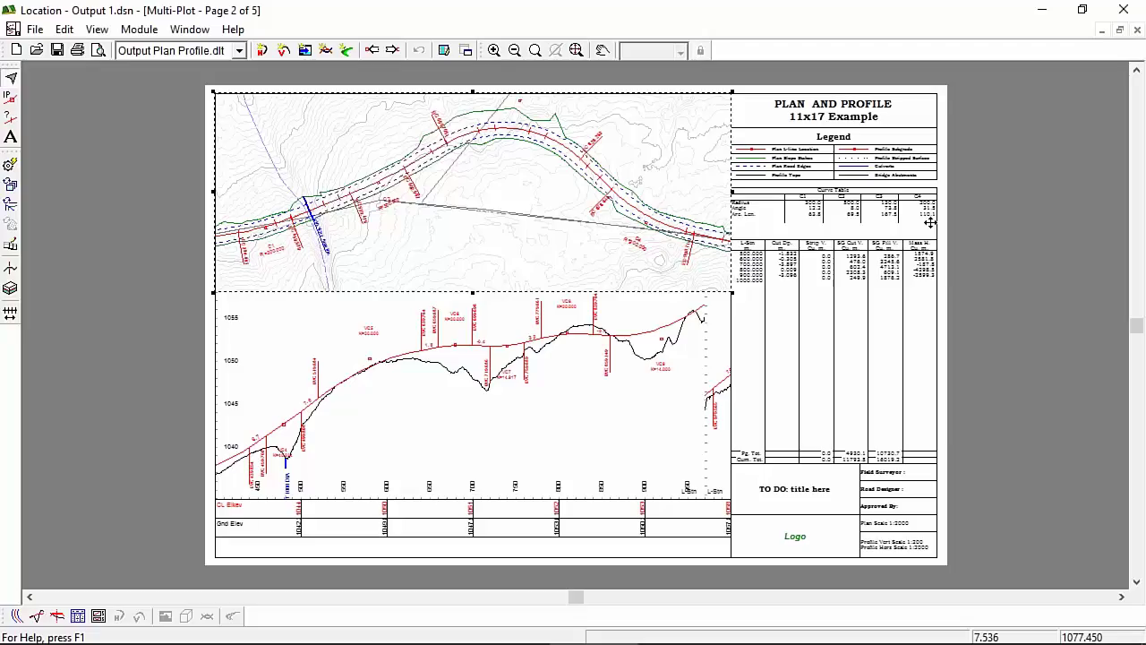
{"action": "key", "text": "Page_Down"}
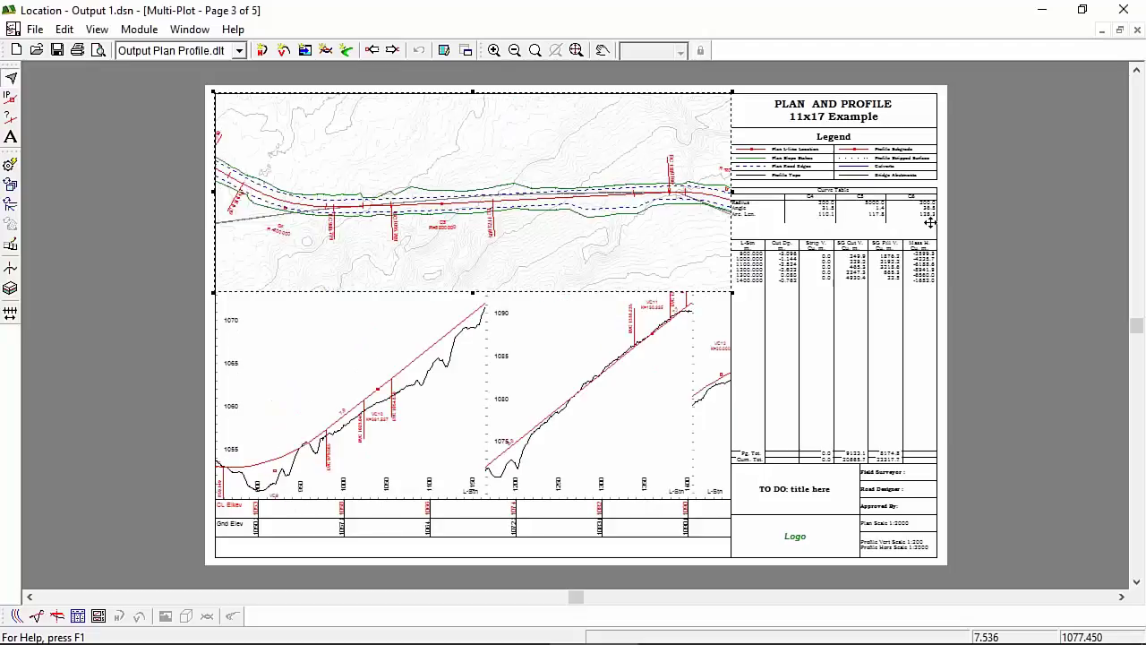
{"action": "key", "text": "Page_Up"}
{"action": "key", "text": "Page_Up"}
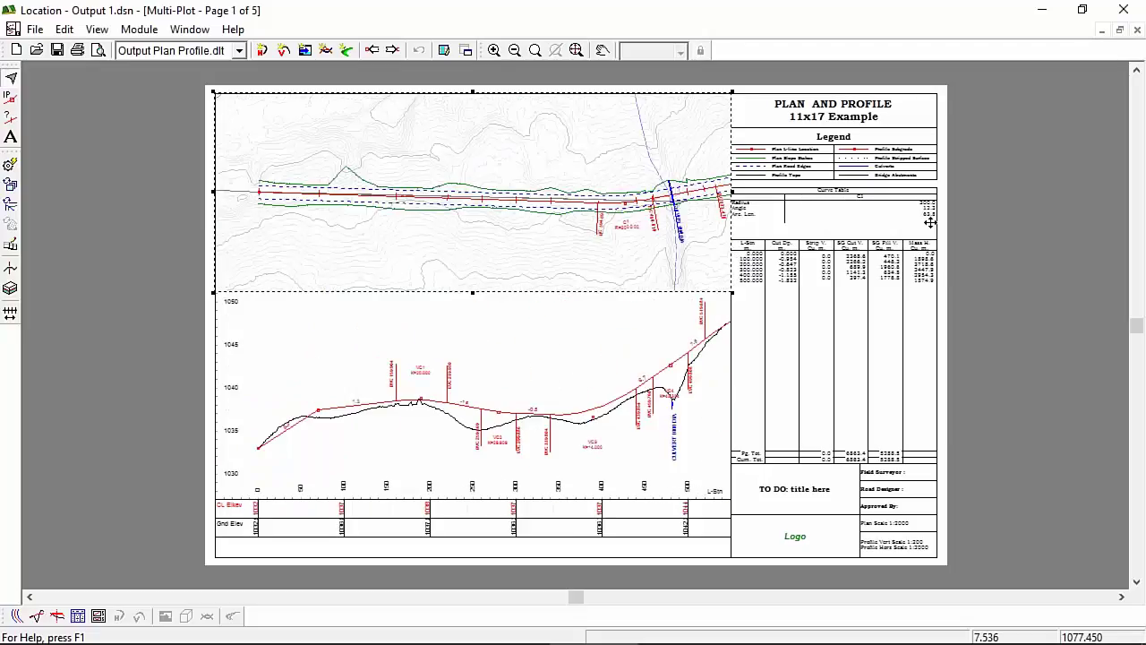
{"action": "key", "text": "Page_Down"}
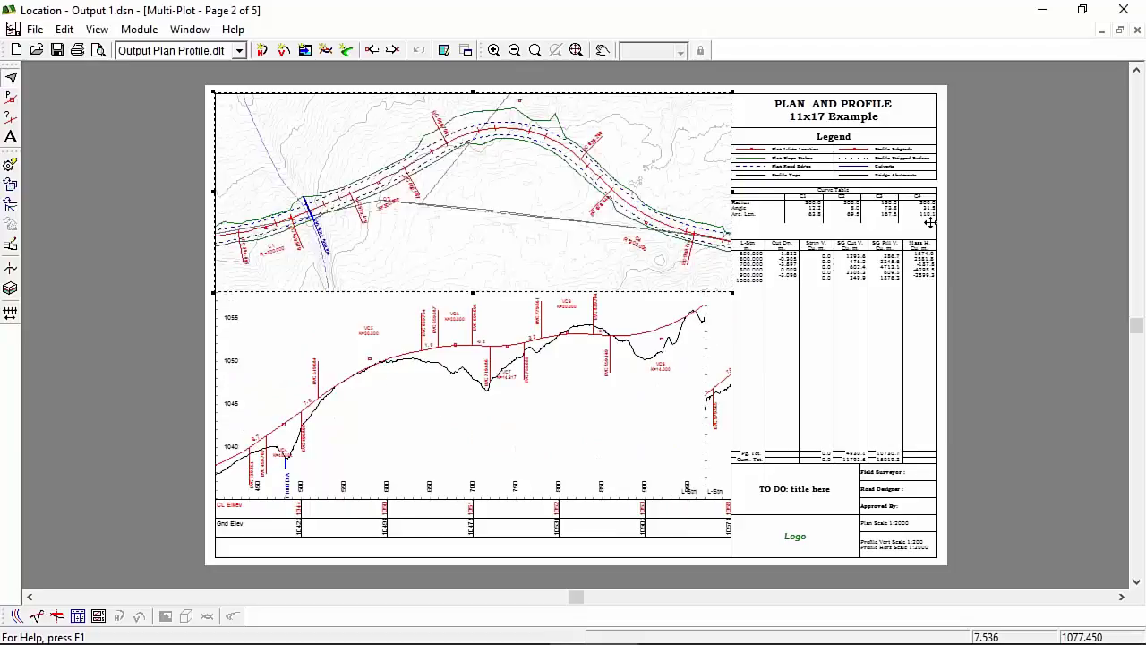
{"action": "key", "text": "Page_Up"}
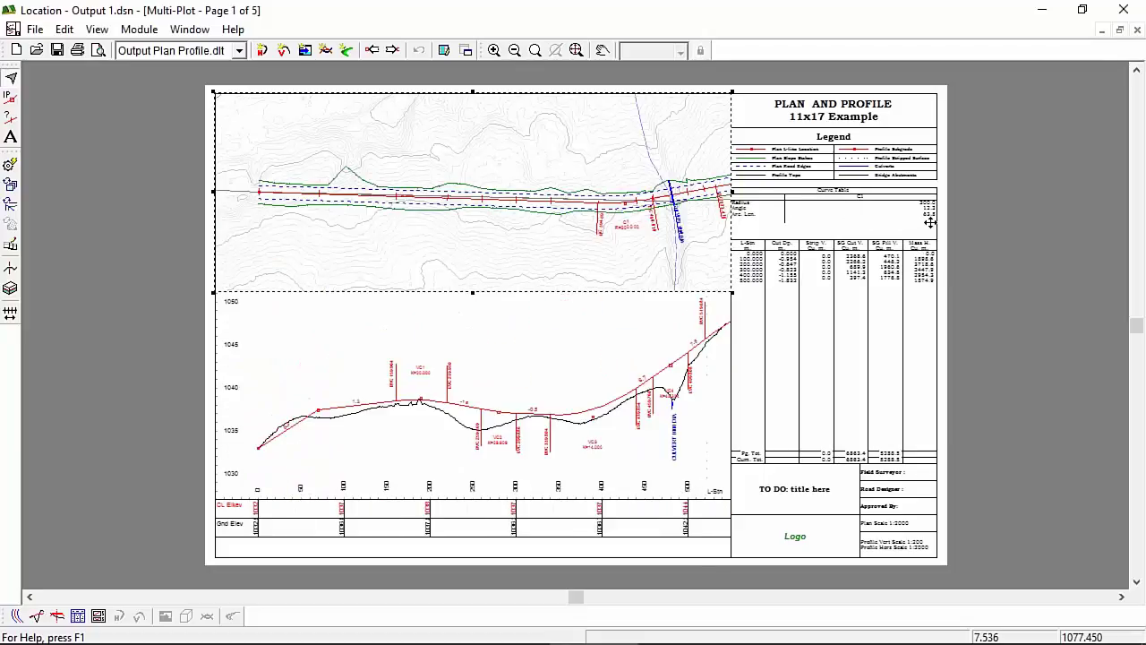
- Inspect the Plan:1 sub-view's scroll position settings and plan window options on page 1, leaving them unchanged
{"action": "double_click", "coordinate": [521, 180]}
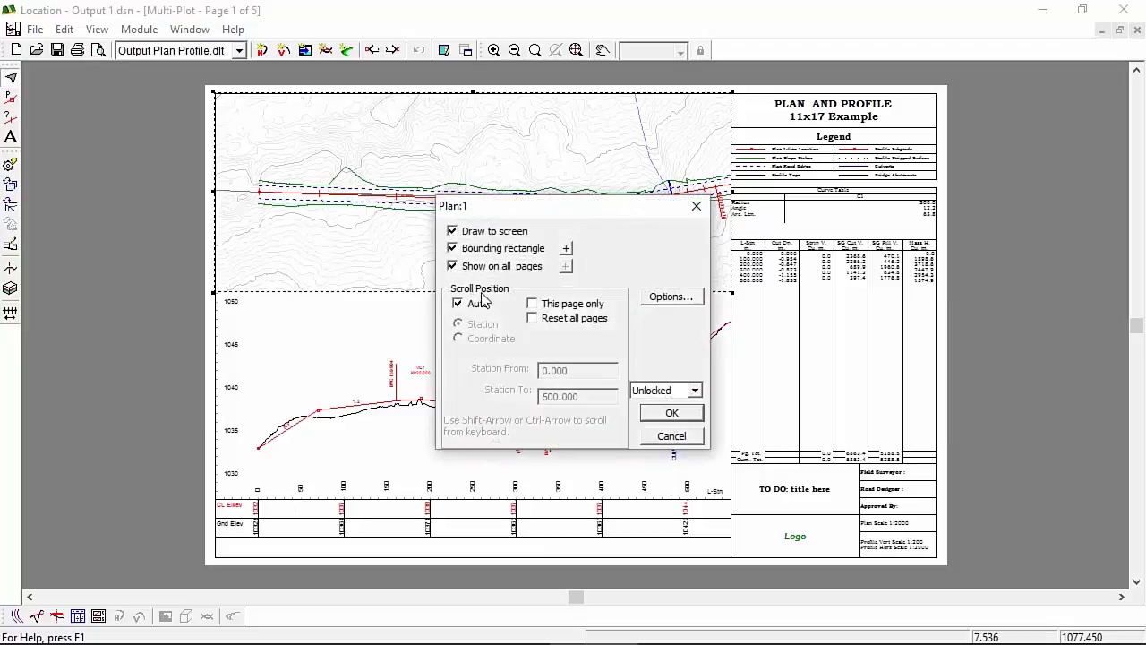
{"action": "left_click", "coordinate": [672, 436]}
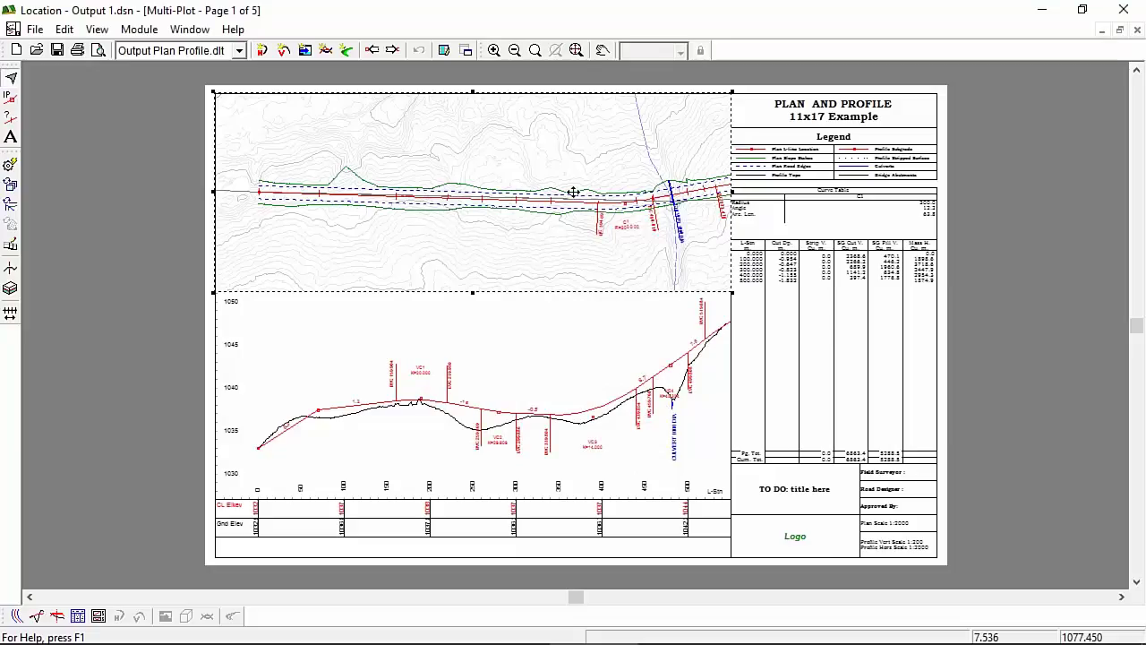
{"action": "right_click", "coordinate": [489, 170]}
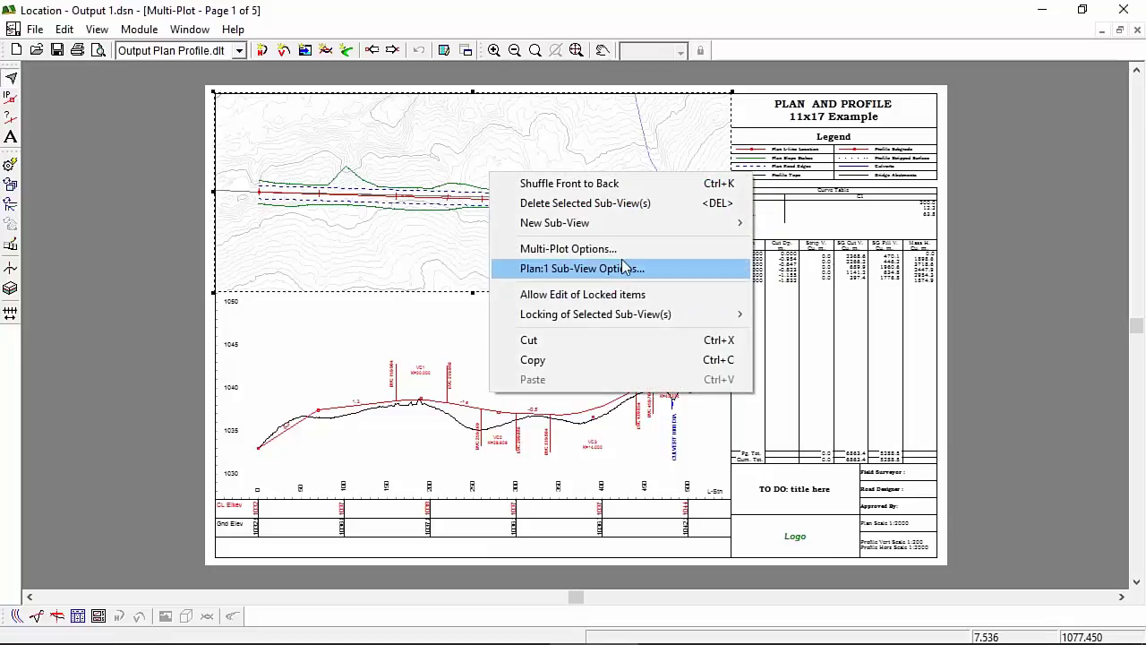
{"action": "left_click", "coordinate": [622, 269]}
{"action": "left_click", "coordinate": [673, 298]}
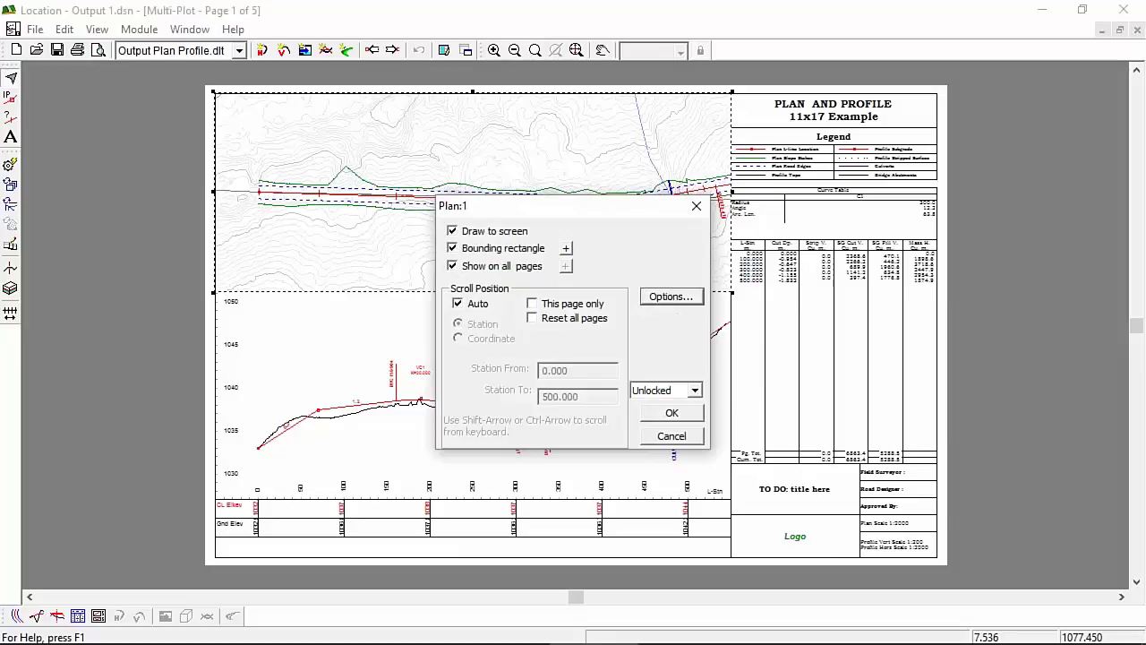
{"action": "left_click", "coordinate": [694, 450]}
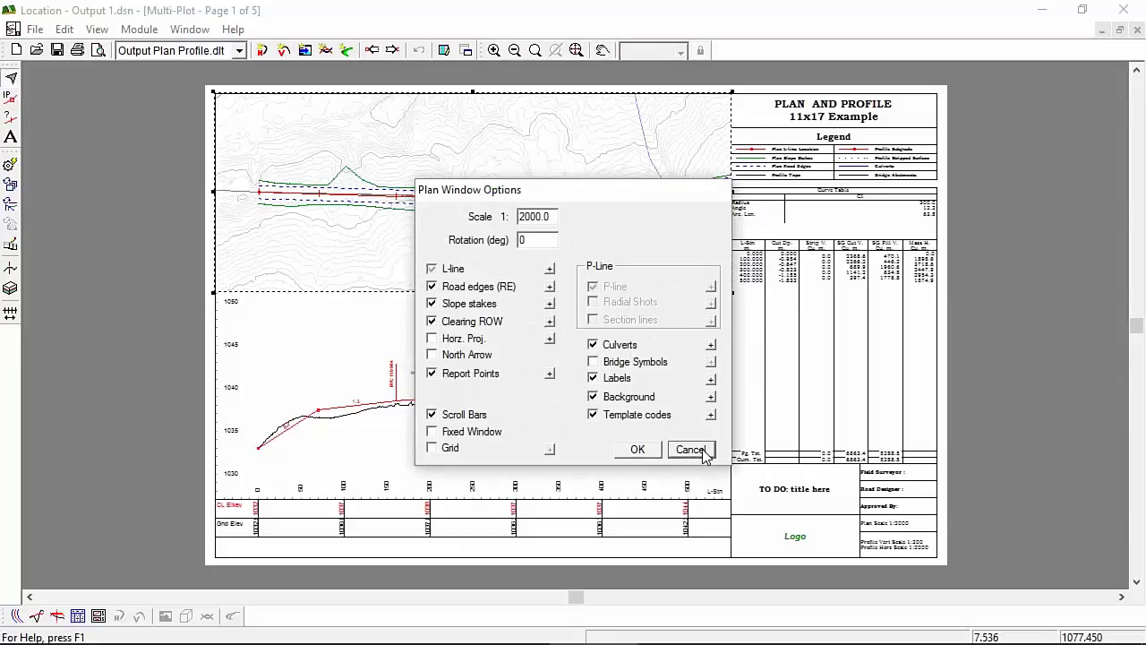
{"action": "left_click", "coordinate": [670, 438]}
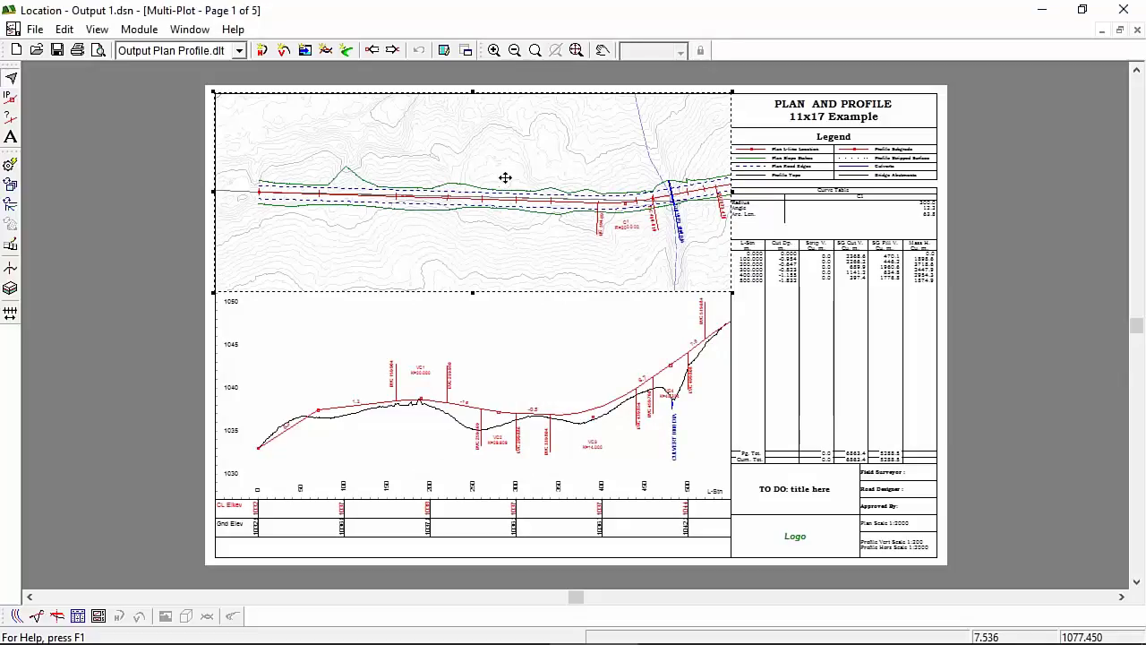
- Restore the Multi-Plot window to a smaller size, move it aside and bring the Plan:1 window to the front
{"action": "left_click", "coordinate": [1119, 31]}
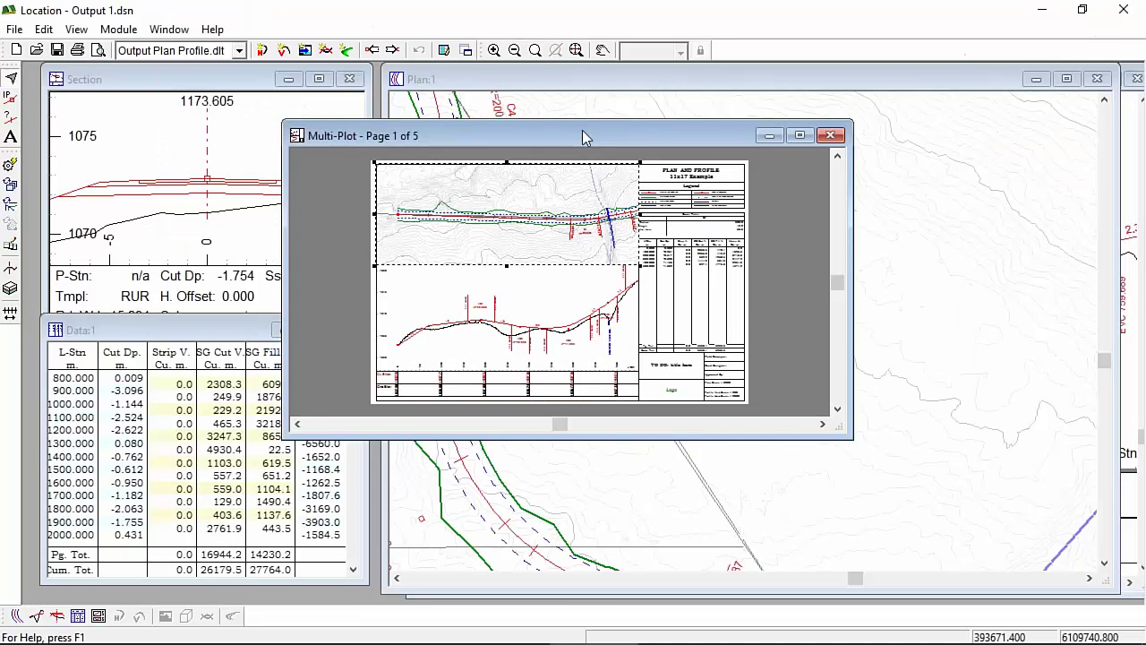
{"action": "left_click_drag", "start_coordinate": [584, 139], "coordinate": [394, 187]}
{"action": "left_click", "coordinate": [967, 148]}
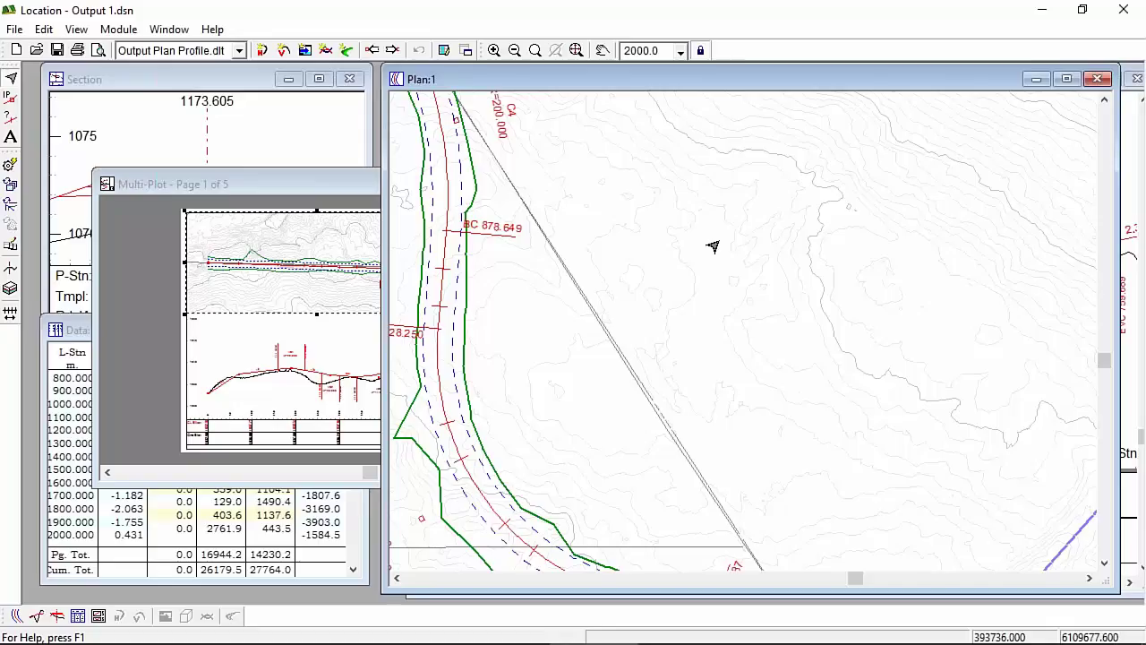
- Display the LStn Report Points (Intervals) labels in the Plan:1 window and apply the plan options
{"action": "right_click", "coordinate": [747, 263]}
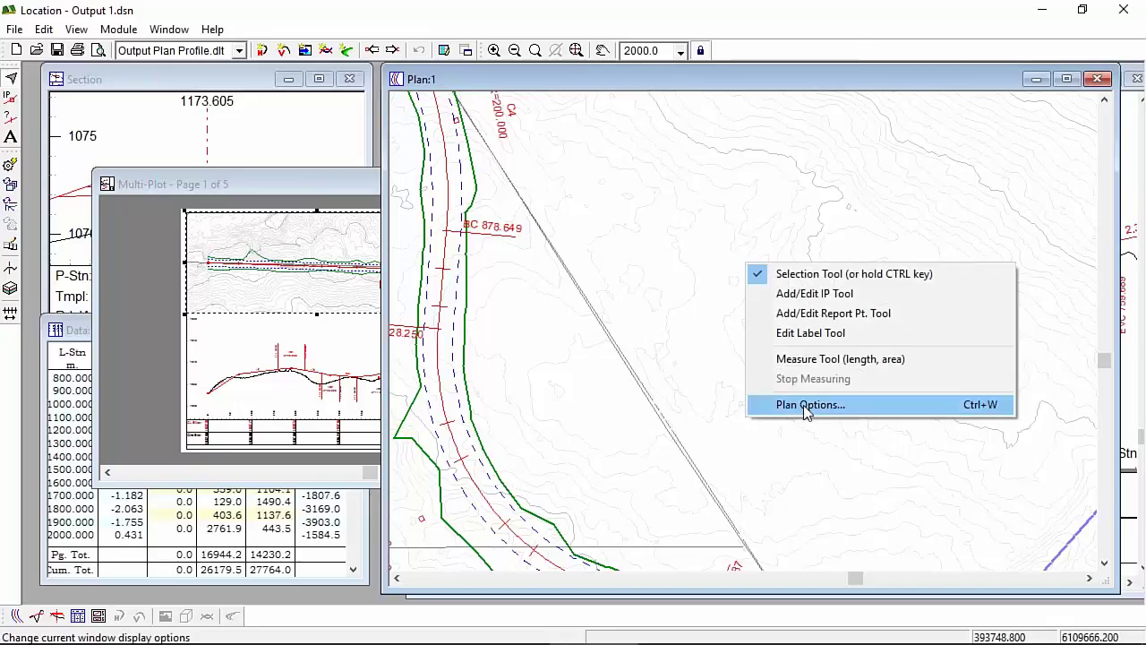
{"action": "left_click", "coordinate": [810, 404]}
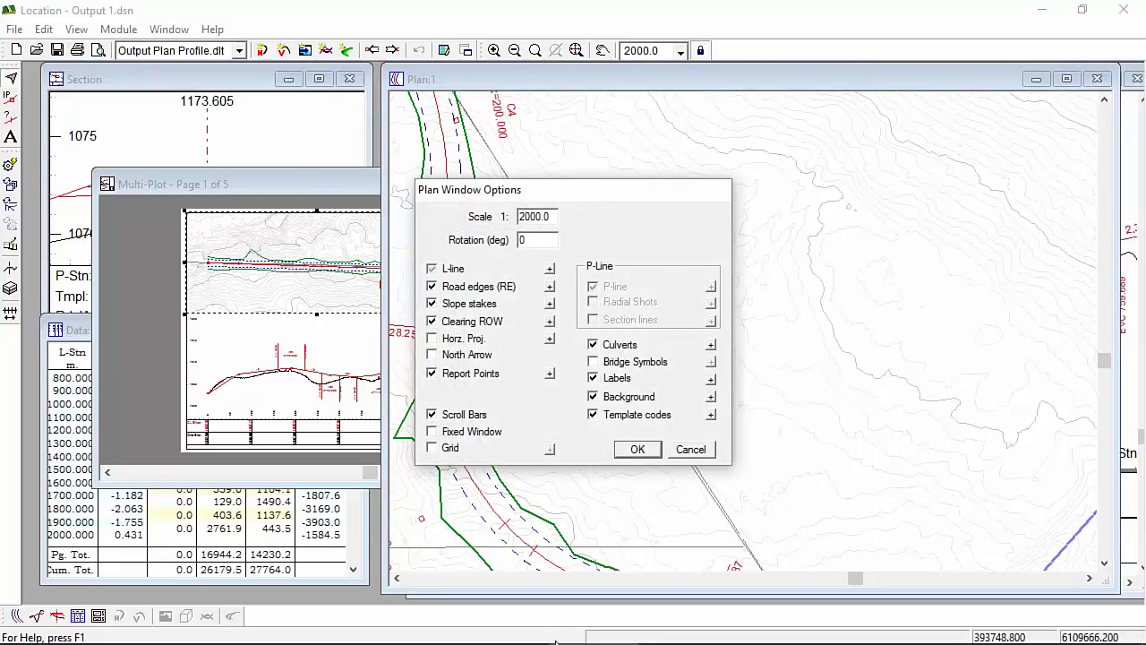
{"action": "double_click", "coordinate": [546, 217]}
{"action": "left_click", "coordinate": [713, 380]}
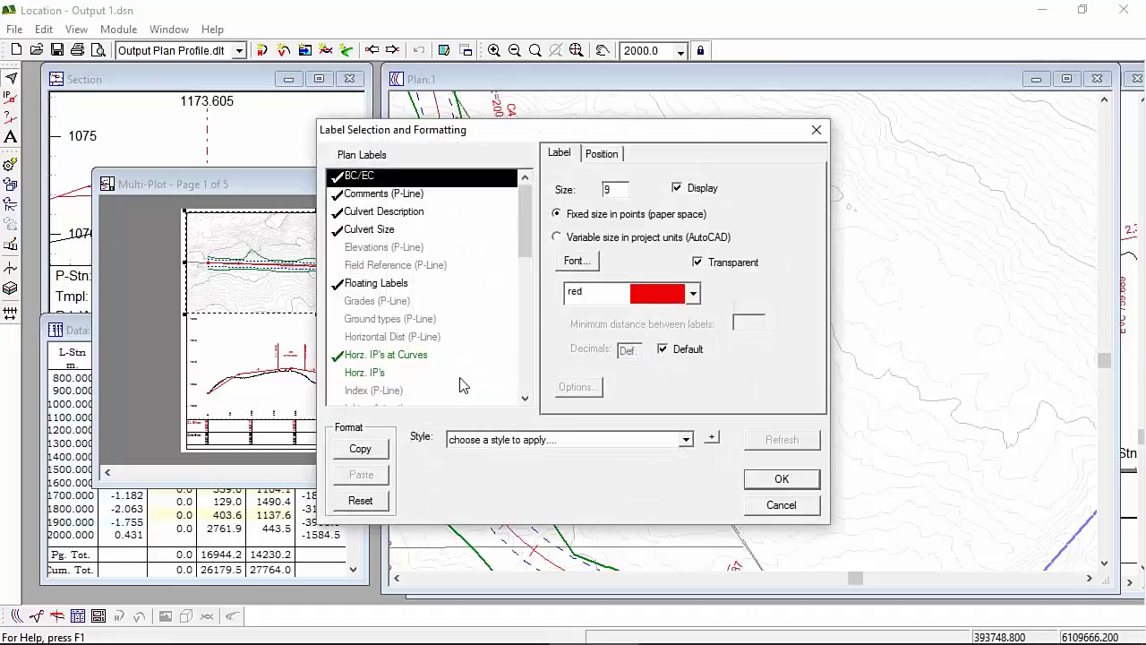
{"action": "left_click_drag", "start_coordinate": [529, 231], "coordinate": [523, 342]}
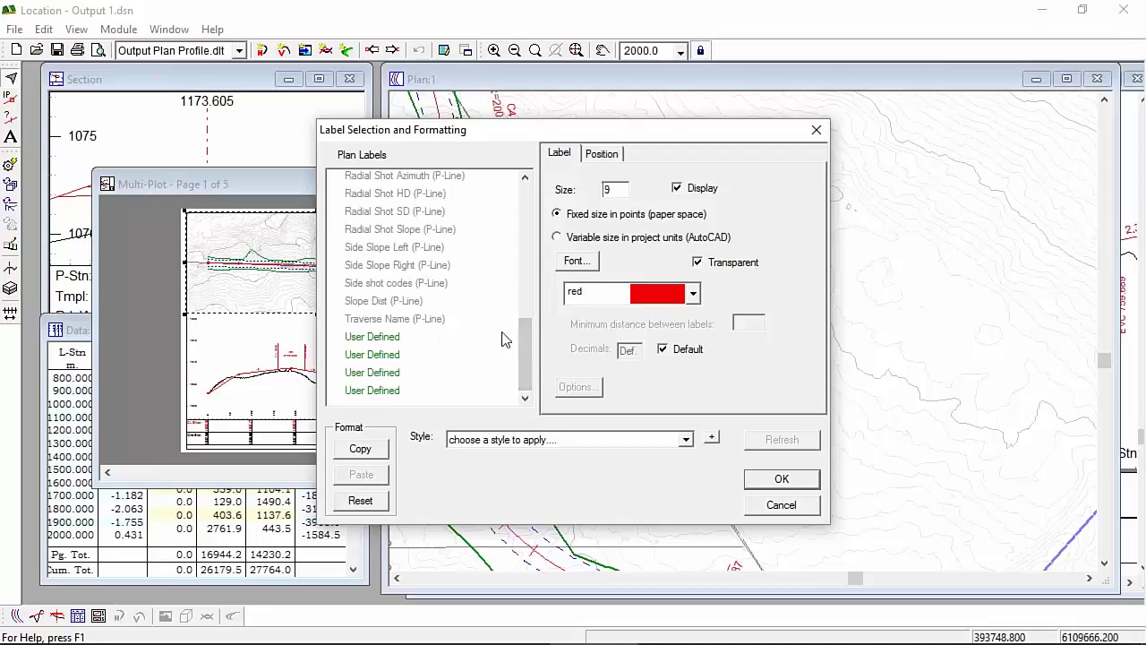
{"action": "left_click_drag", "start_coordinate": [525, 354], "coordinate": [540, 313]}
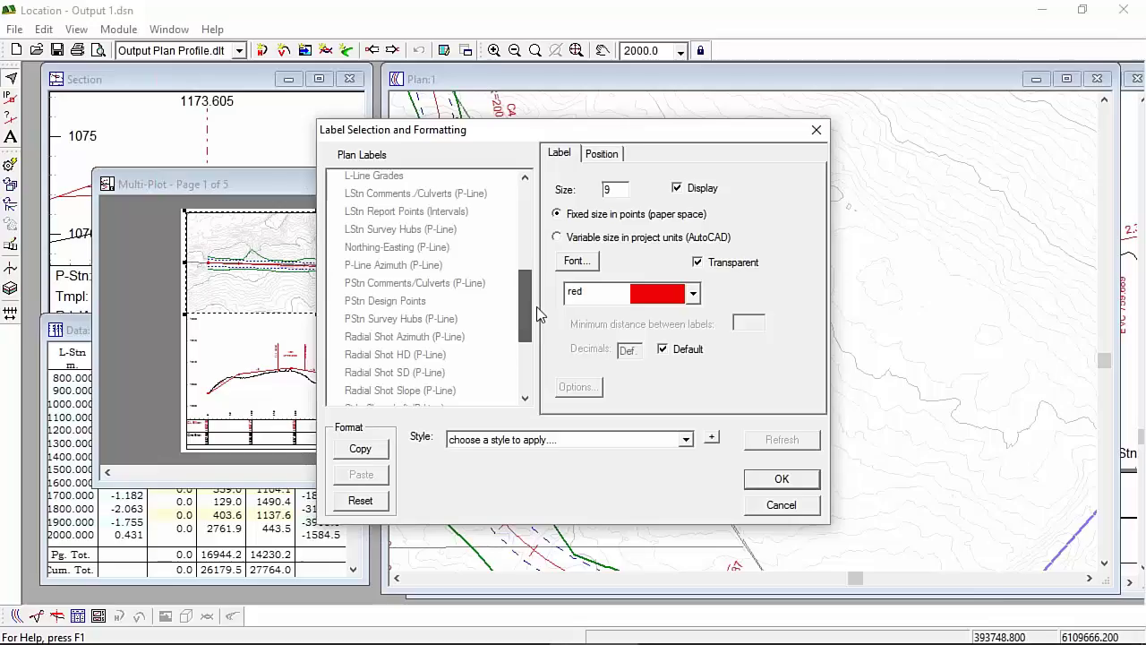
{"action": "left_click", "coordinate": [403, 213]}
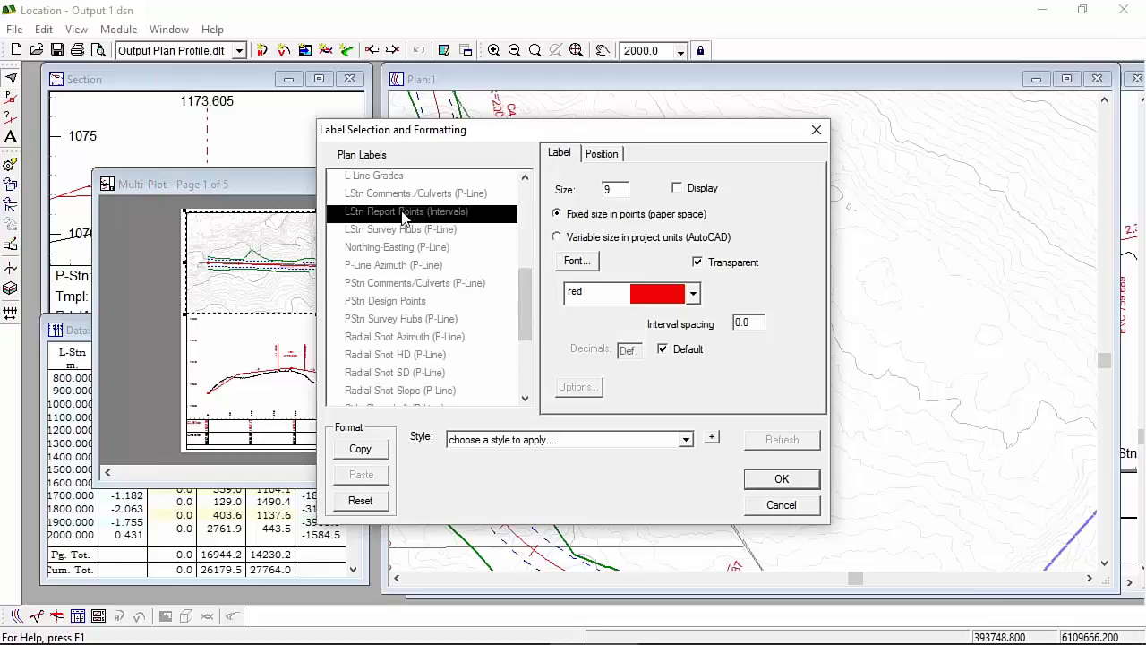
{"action": "left_click", "coordinate": [403, 215]}
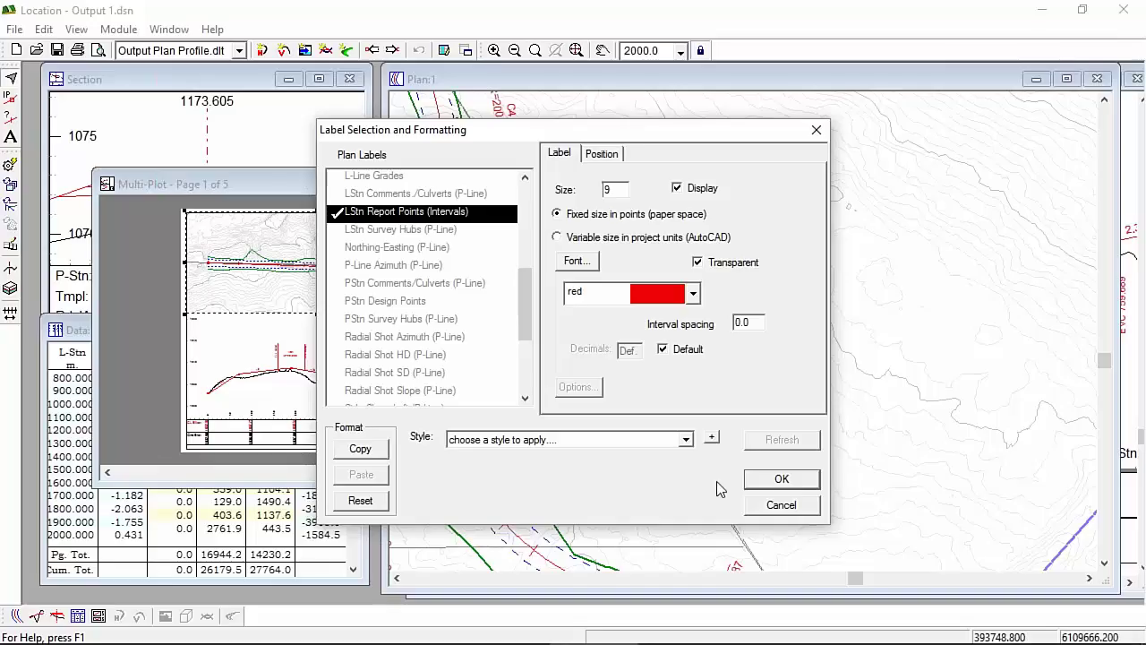
{"action": "left_click", "coordinate": [782, 478]}
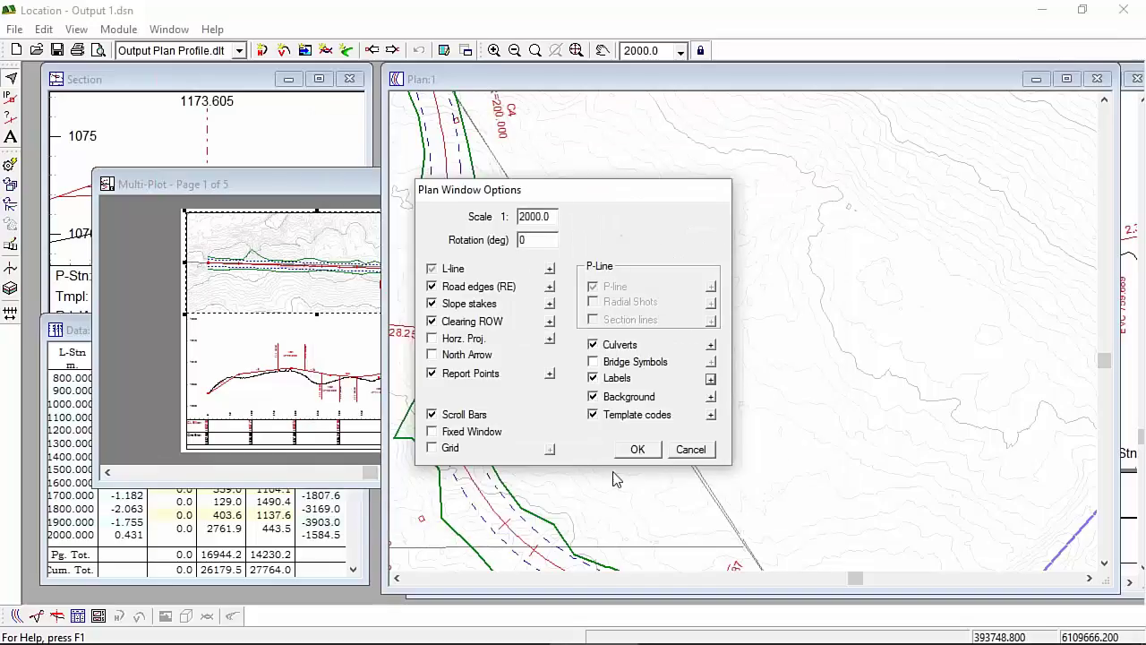
{"action": "left_click", "coordinate": [638, 449]}
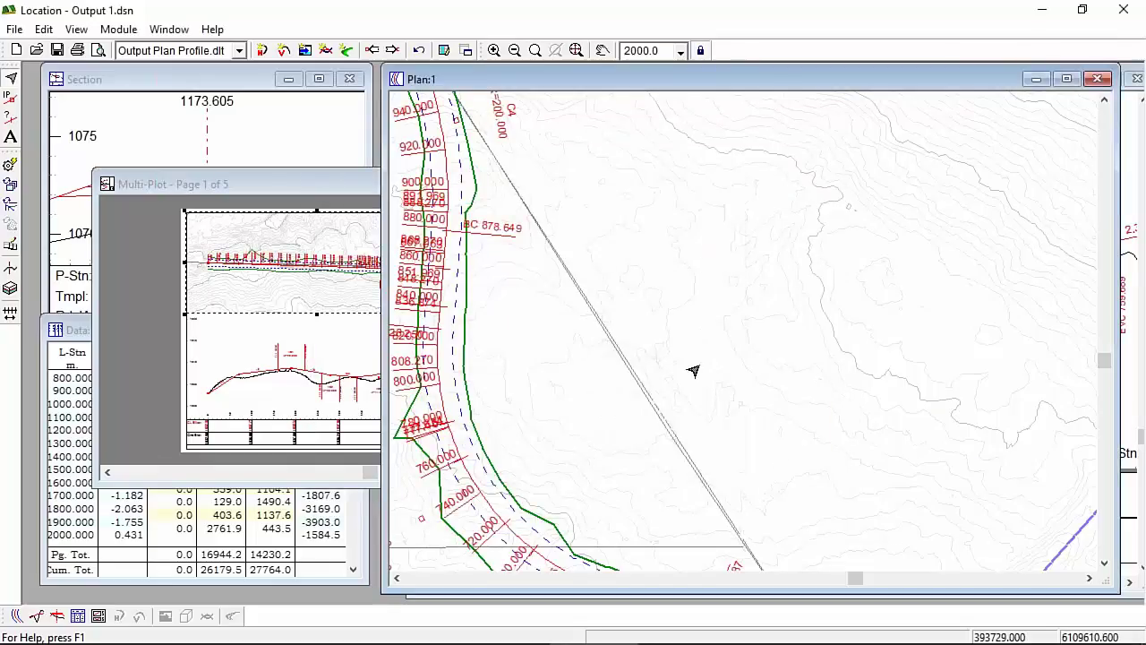
- Reopen the Plan:1 label formatting and turn off the LStn Report Points (Intervals) labels
{"action": "right_click", "coordinate": [654, 308]}
{"action": "left_click", "coordinate": [721, 452]}
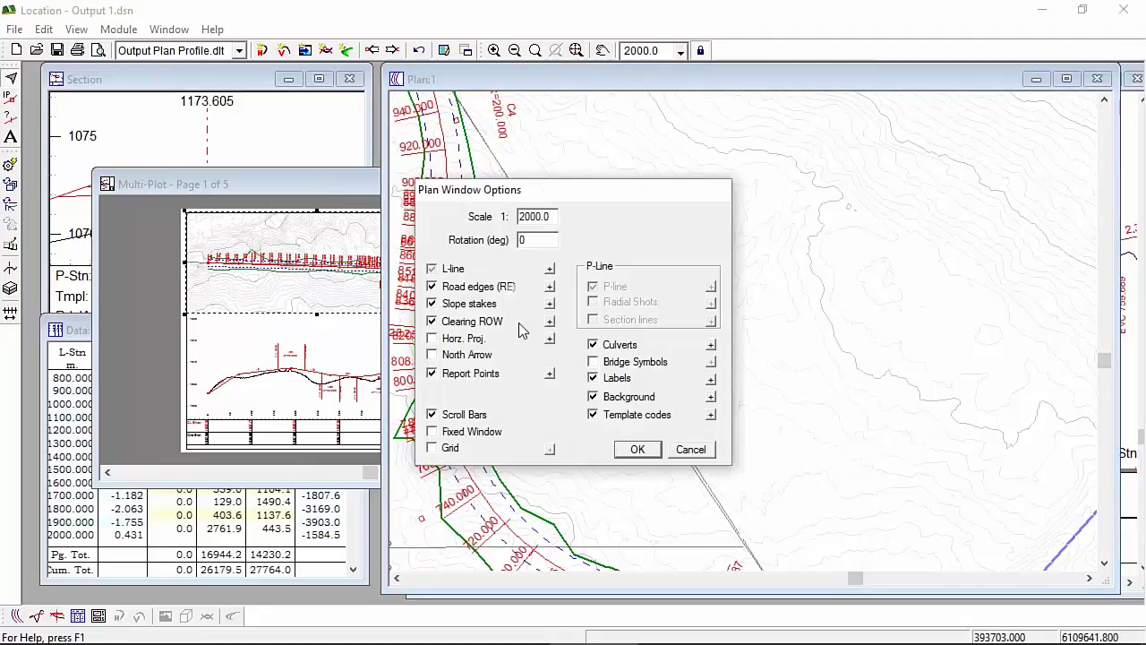
{"action": "left_click", "coordinate": [710, 379]}
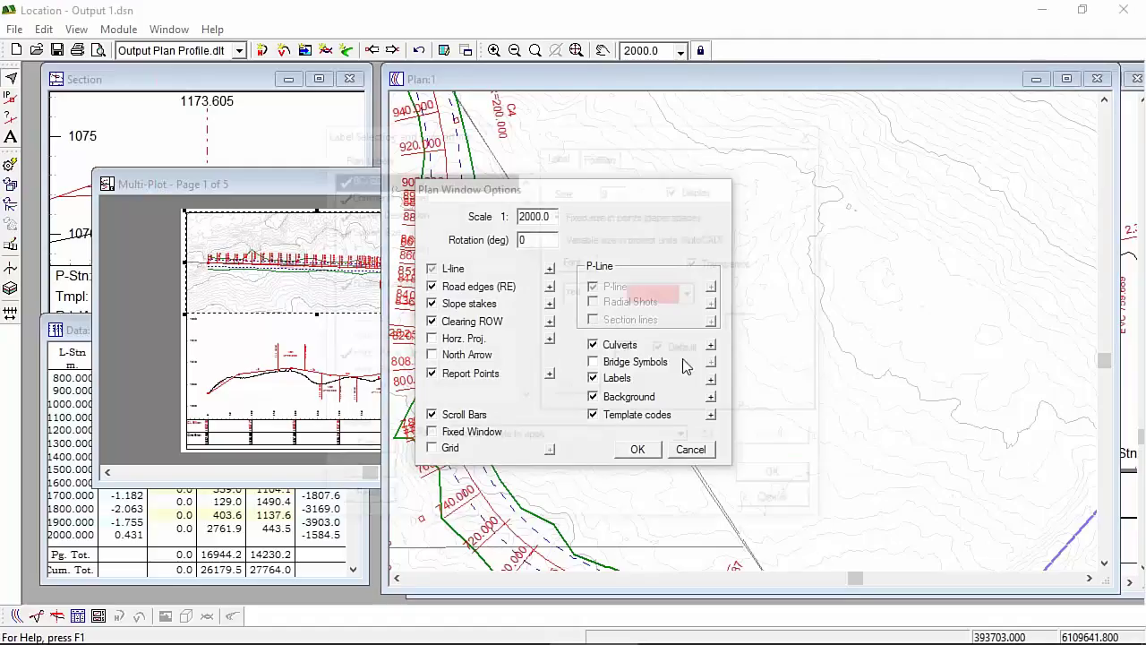
{"action": "scroll", "coordinate": [416, 335], "scroll_direction": "down", "scroll_amount": 2}
{"action": "scroll", "coordinate": [416, 333], "scroll_direction": "down", "scroll_amount": 2}
{"action": "left_click", "coordinate": [407, 319]}
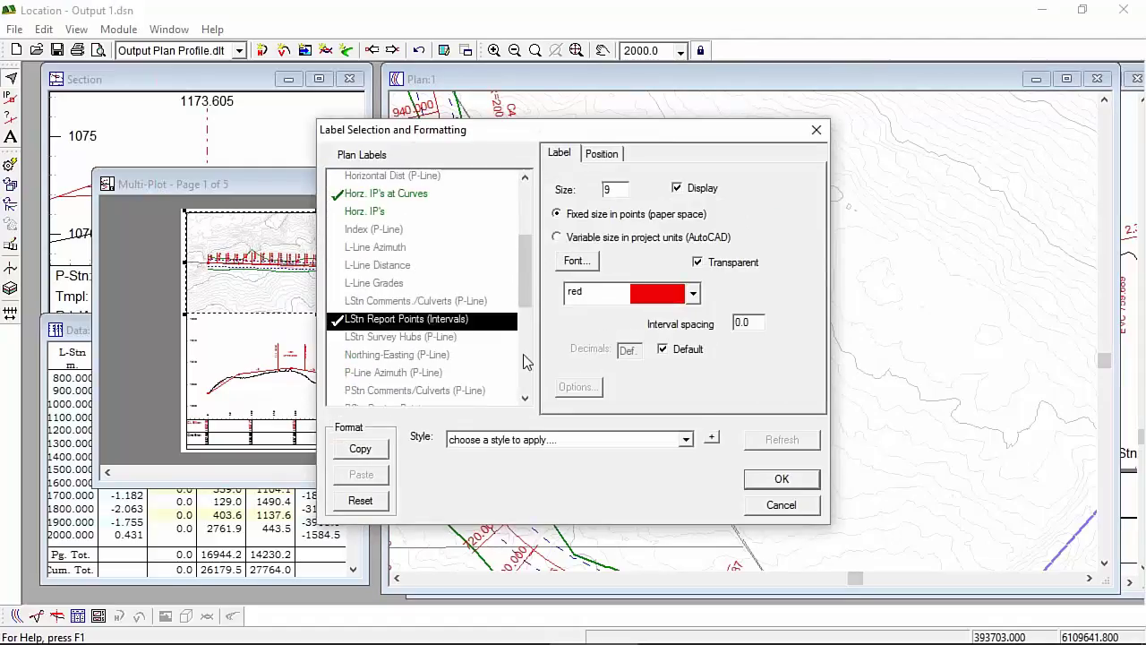
{"action": "left_click", "coordinate": [415, 322]}
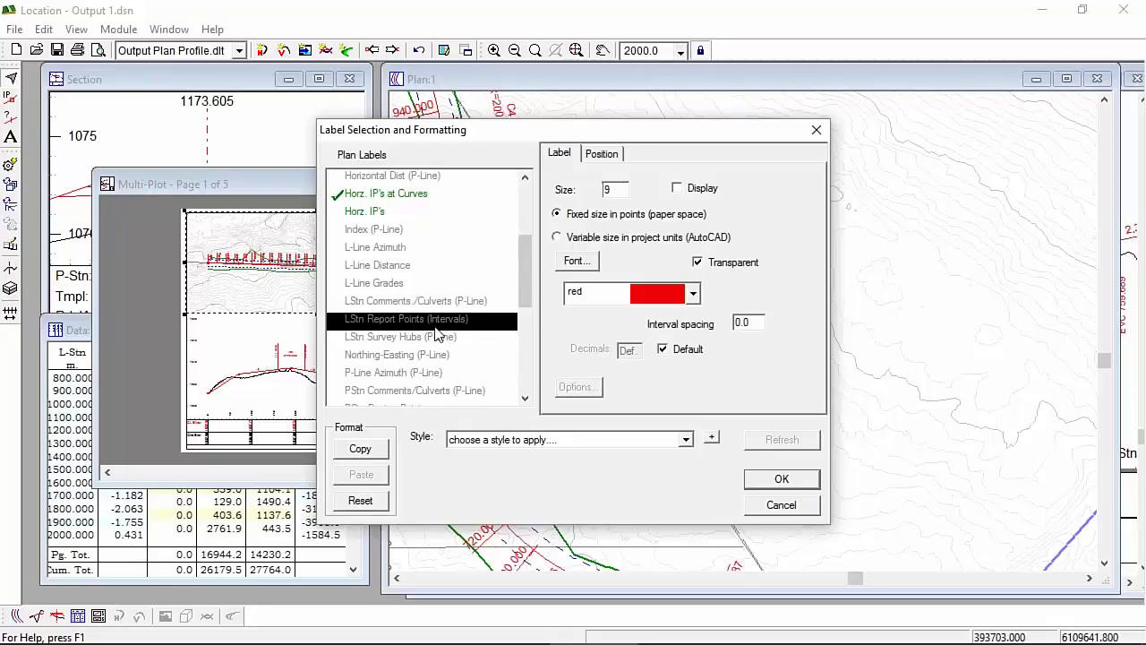
- Add the L-Stn attribute to the first User Defined plan label
{"action": "scroll", "coordinate": [437, 332], "scroll_direction": "down", "scroll_amount": 2}
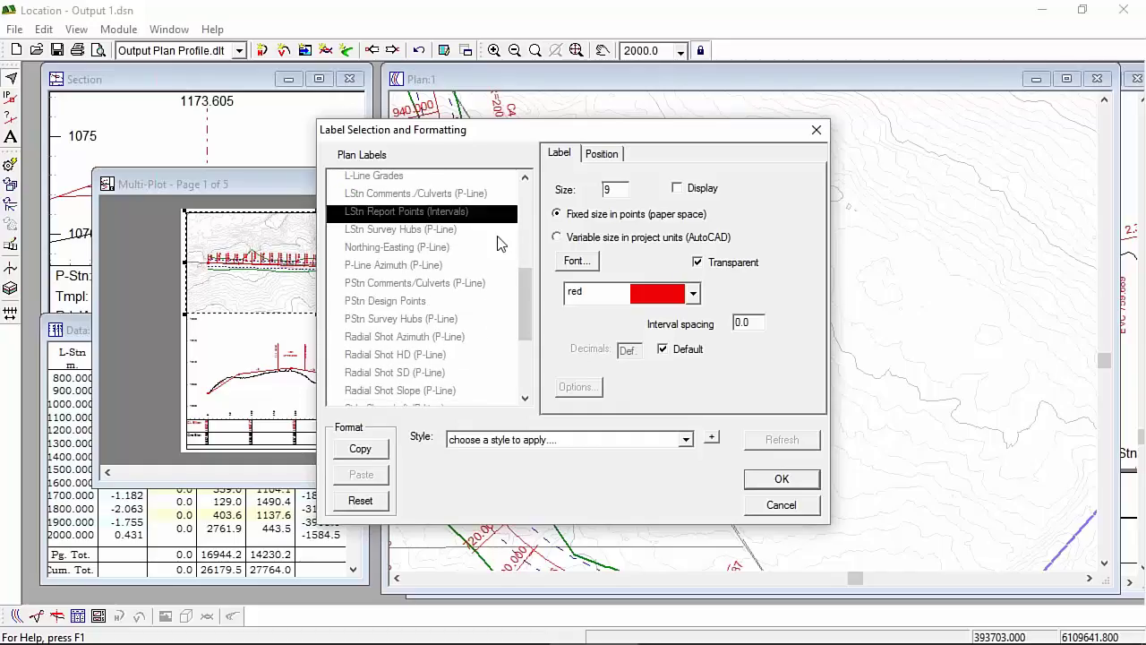
{"action": "scroll", "coordinate": [491, 352], "scroll_direction": "down", "scroll_amount": 3}
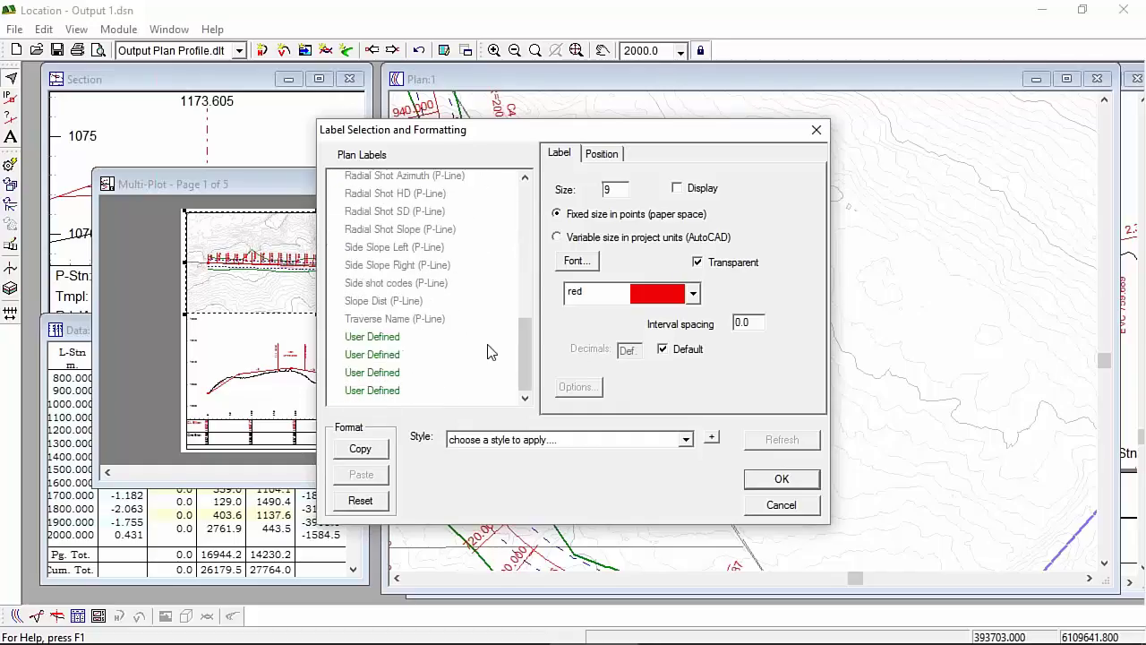
{"action": "left_click", "coordinate": [376, 337]}
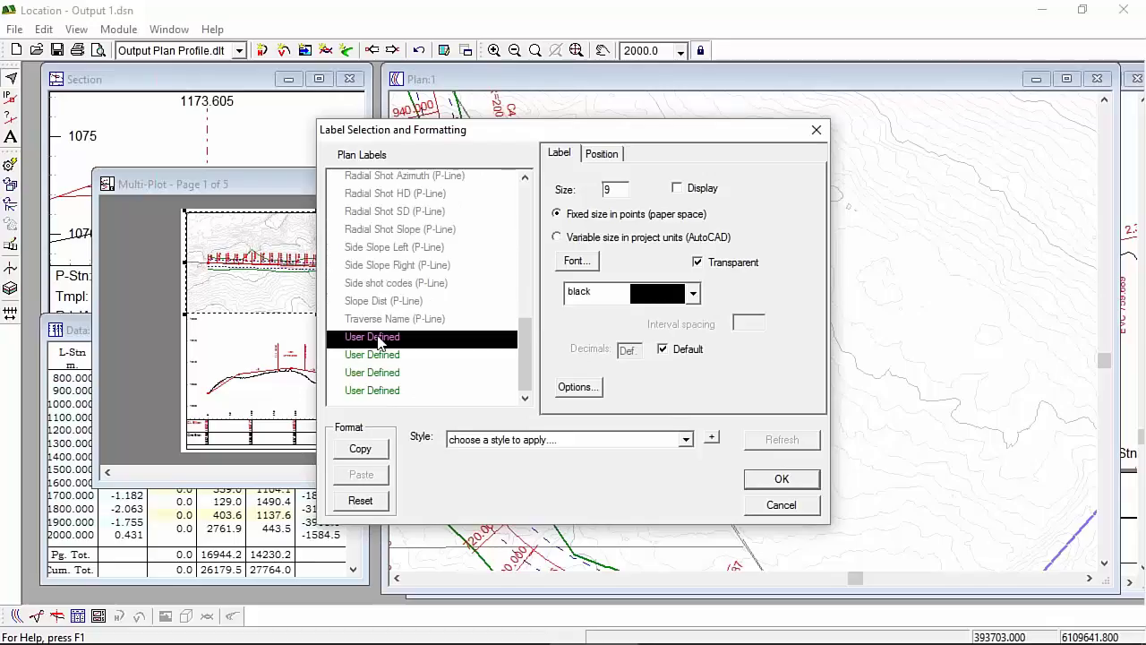
{"action": "left_click", "coordinate": [573, 387]}
{"action": "left_click", "coordinate": [511, 258]}
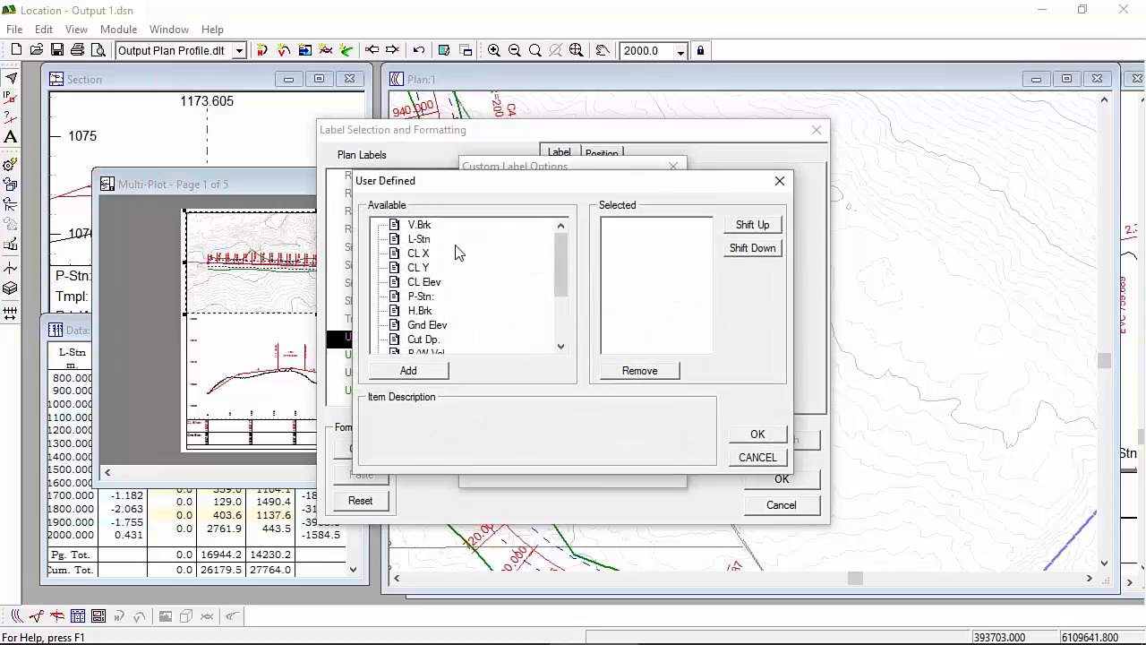
{"action": "double_click", "coordinate": [420, 239]}
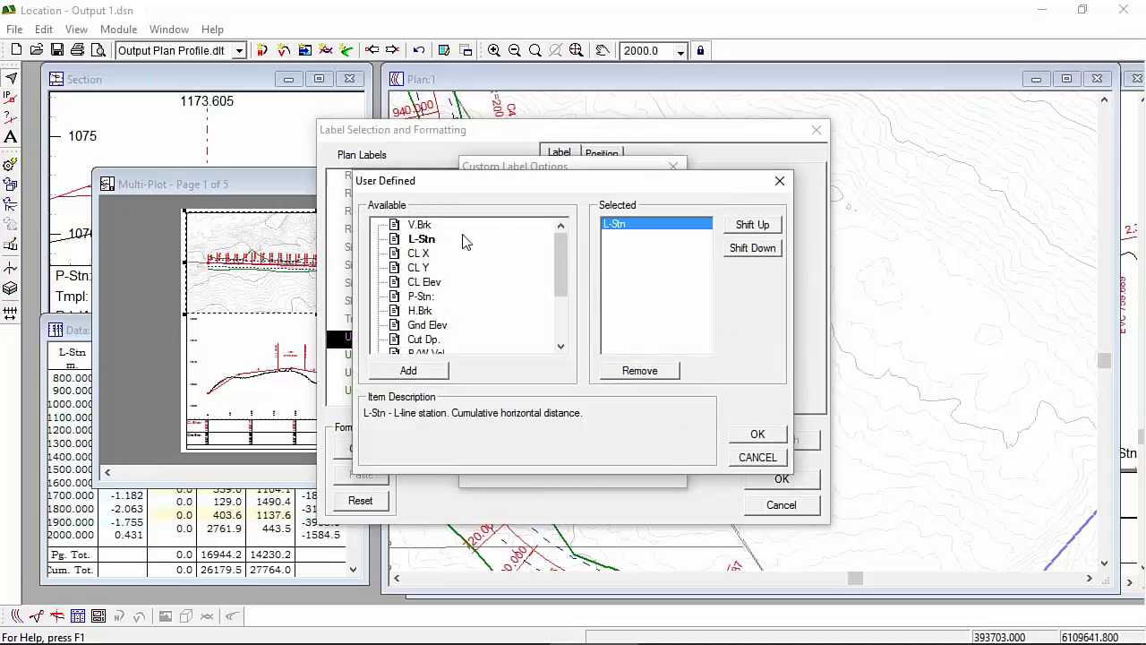
{"action": "left_click", "coordinate": [759, 435]}
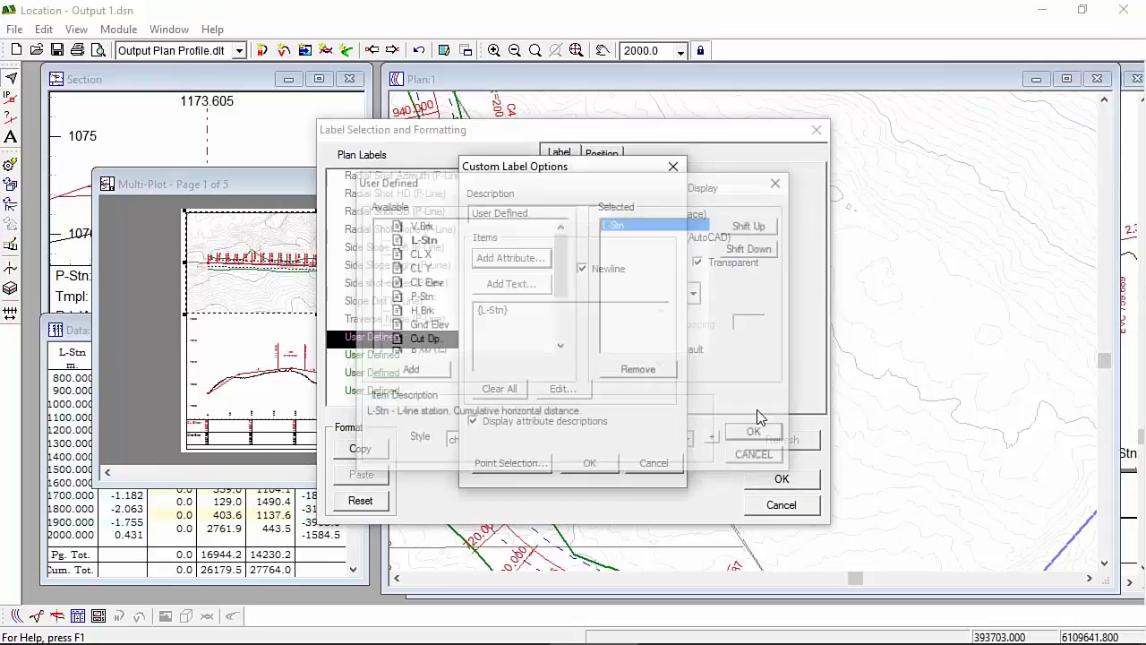
- Open the custom label's point selection and exclude all of the point types
{"action": "left_click", "coordinate": [508, 463]}
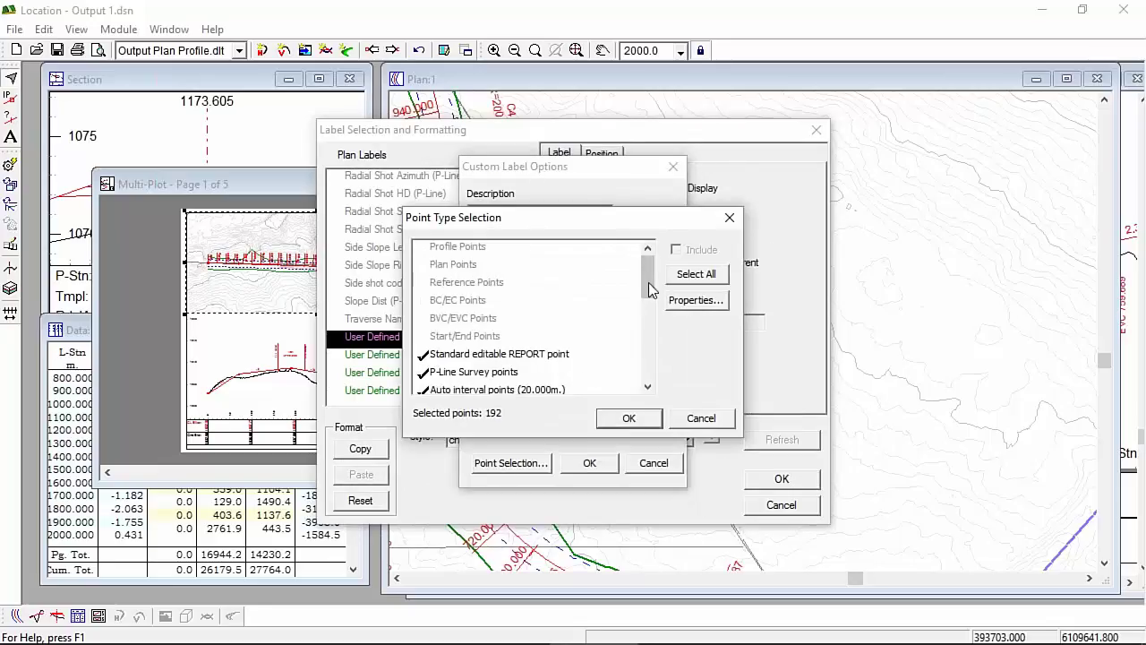
{"action": "left_click_drag", "start_coordinate": [647, 294], "coordinate": [648, 315]}
{"action": "left_click", "coordinate": [528, 319]}
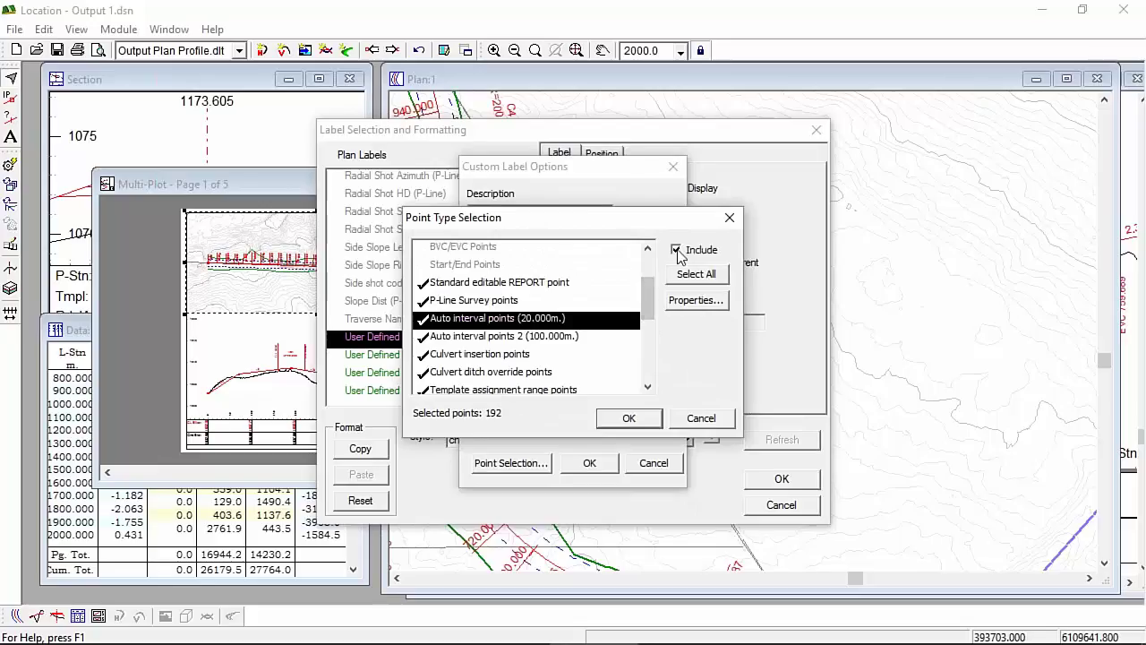
{"action": "left_click", "coordinate": [695, 273]}
{"action": "left_click", "coordinate": [675, 250]}
- Include only Auto interval points 2 (100.000m.) in the custom label's point selection and recheck that selection
{"action": "scroll", "coordinate": [501, 320], "scroll_direction": "down", "scroll_amount": 4}
{"action": "left_click", "coordinate": [501, 319]}
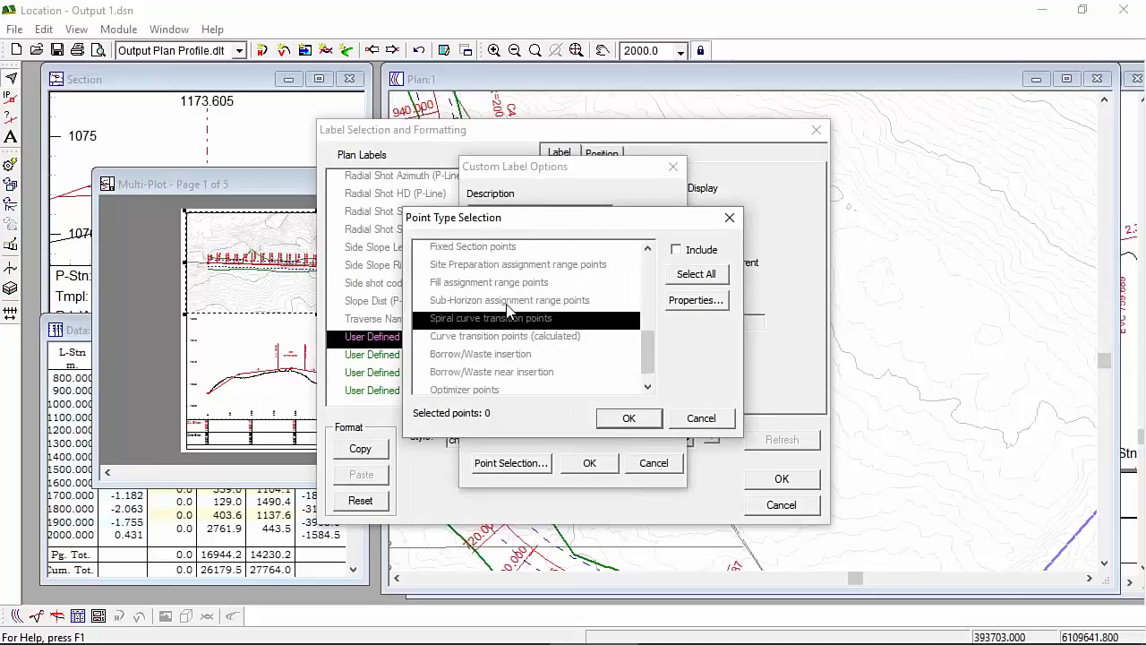
{"action": "scroll", "coordinate": [507, 309], "scroll_direction": "down", "scroll_amount": 1}
{"action": "scroll", "coordinate": [508, 309], "scroll_direction": "up", "scroll_amount": 6}
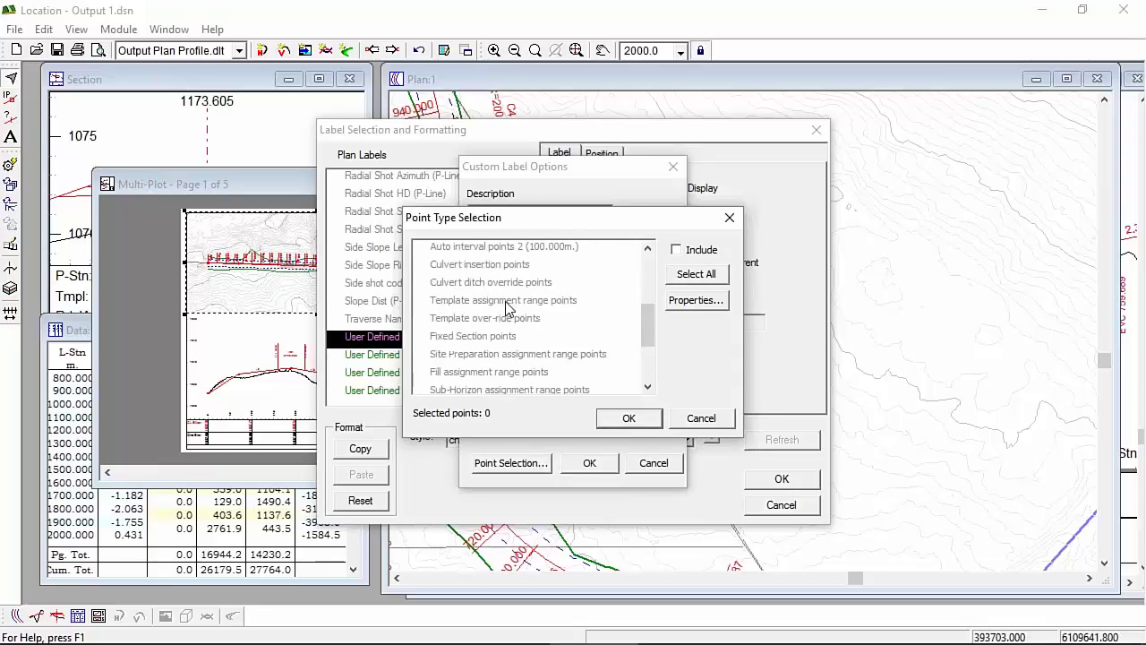
{"action": "scroll", "coordinate": [508, 309], "scroll_direction": "up", "scroll_amount": 3}
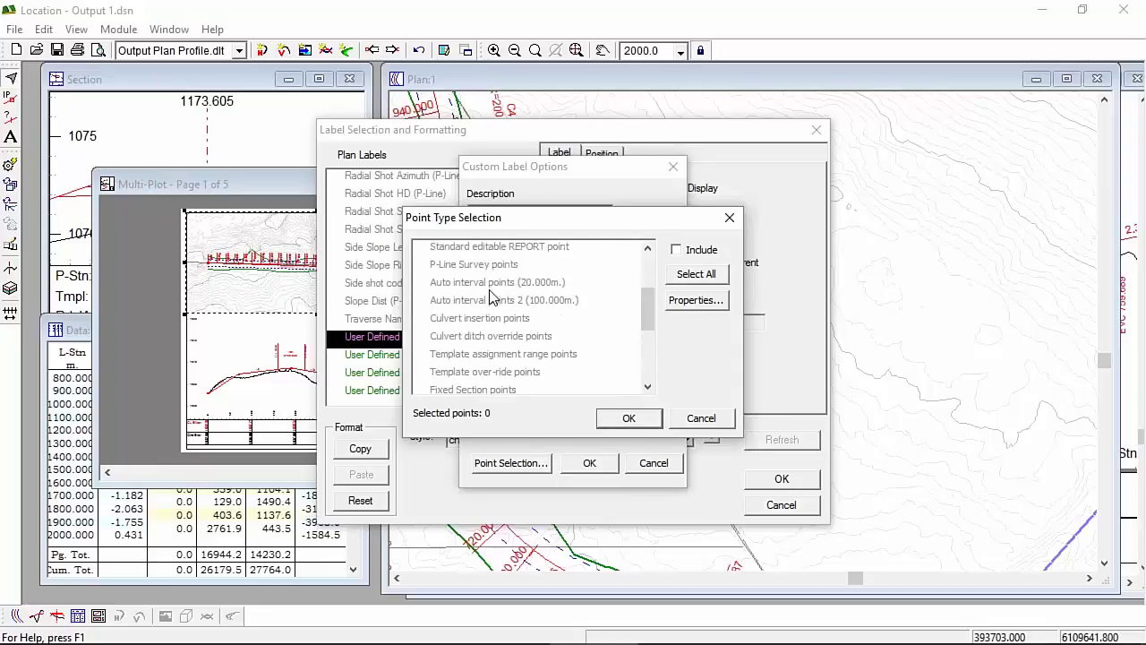
{"action": "left_click", "coordinate": [492, 302]}
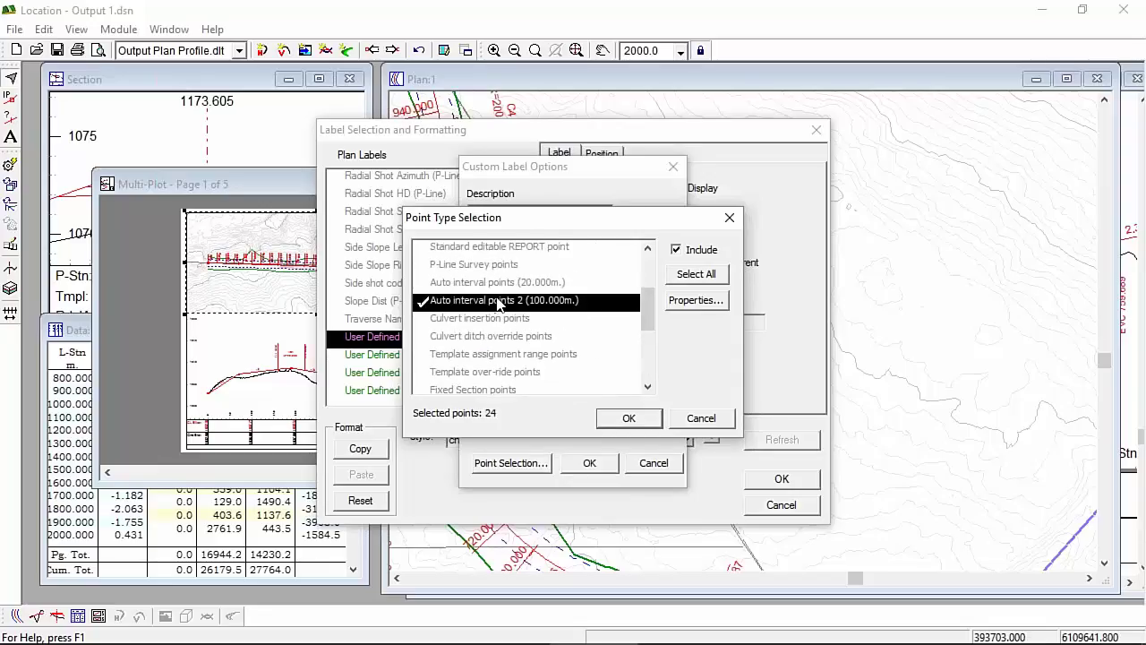
{"action": "left_click", "coordinate": [630, 419]}
{"action": "left_click", "coordinate": [510, 463]}
{"action": "left_click_drag", "start_coordinate": [650, 269], "coordinate": [653, 315]}
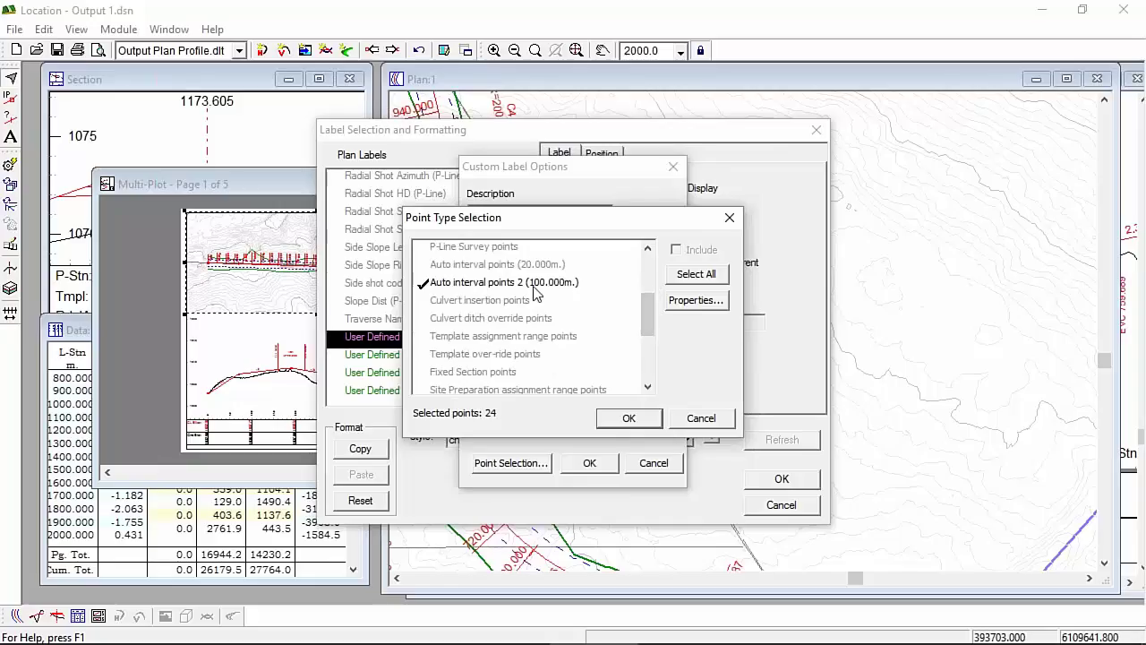
{"action": "left_click", "coordinate": [629, 419]}
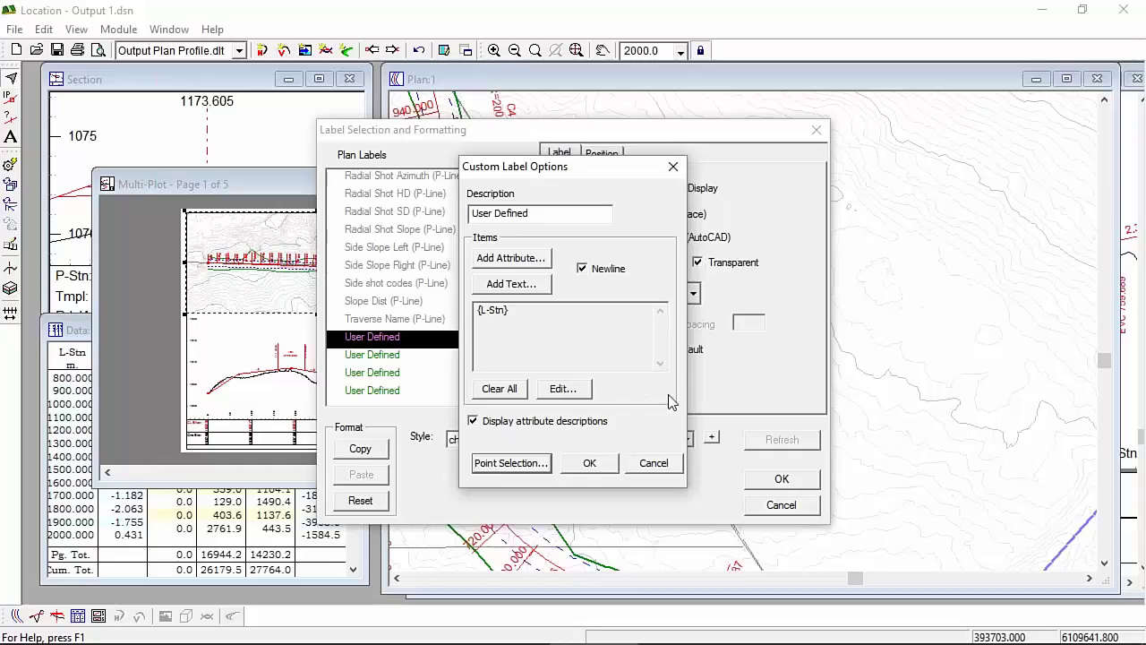
- Turn off attribute descriptions for the custom label and set the first User Defined label to display
{"action": "left_click", "coordinate": [474, 422]}
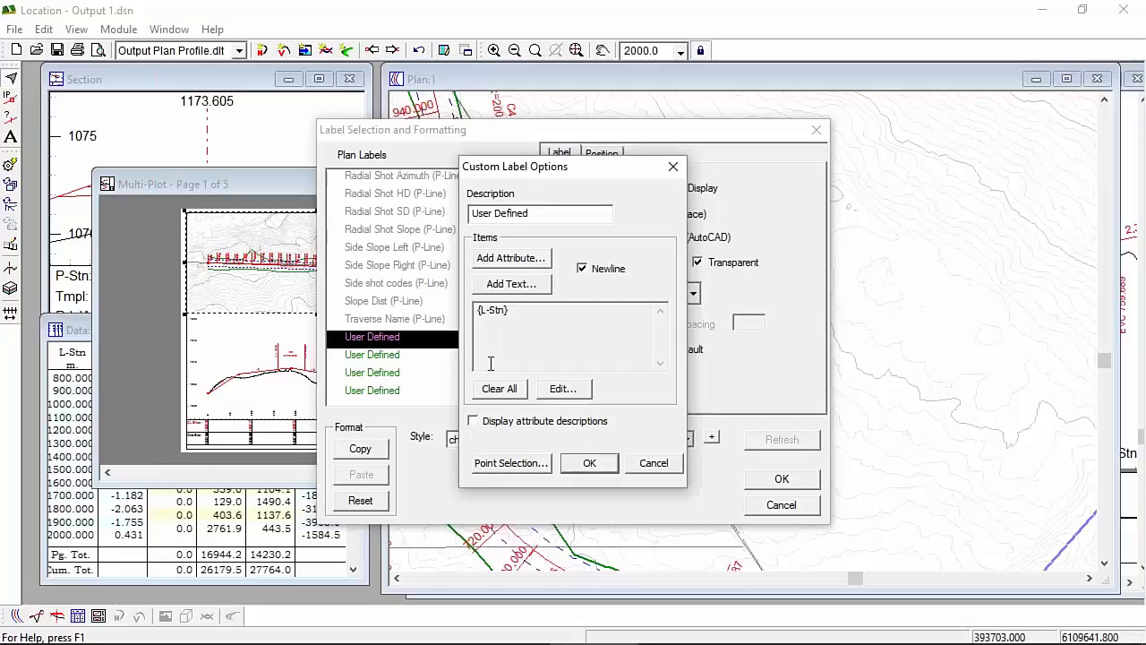
{"action": "left_click", "coordinate": [594, 465]}
{"action": "left_click", "coordinate": [589, 463]}
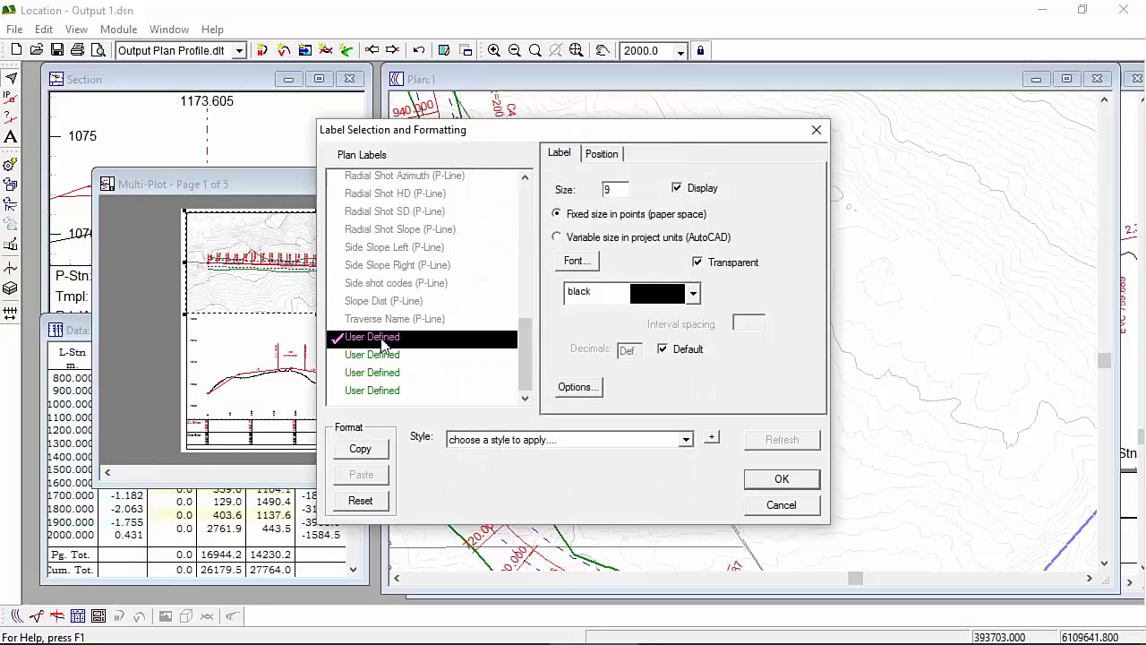
- Set the User Defined label's size to 12 points, check its position settings and apply the plan options
{"action": "double_click", "coordinate": [616, 189]}
{"action": "type", "text": "12"}
{"action": "left_click", "coordinate": [599, 154]}
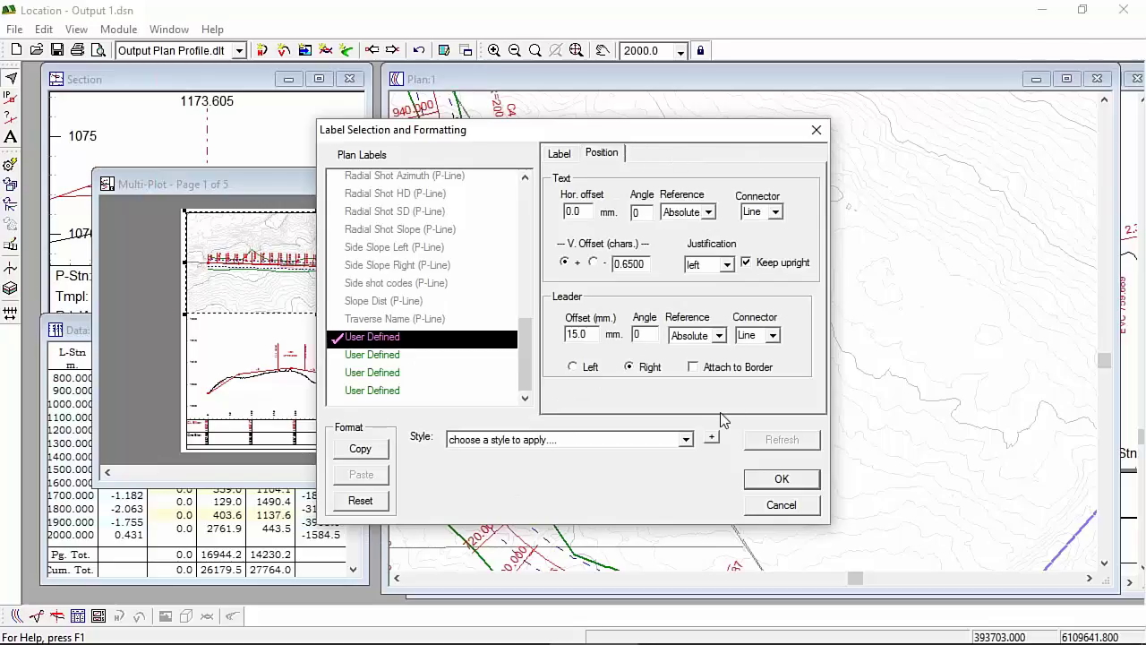
{"action": "left_click", "coordinate": [783, 481]}
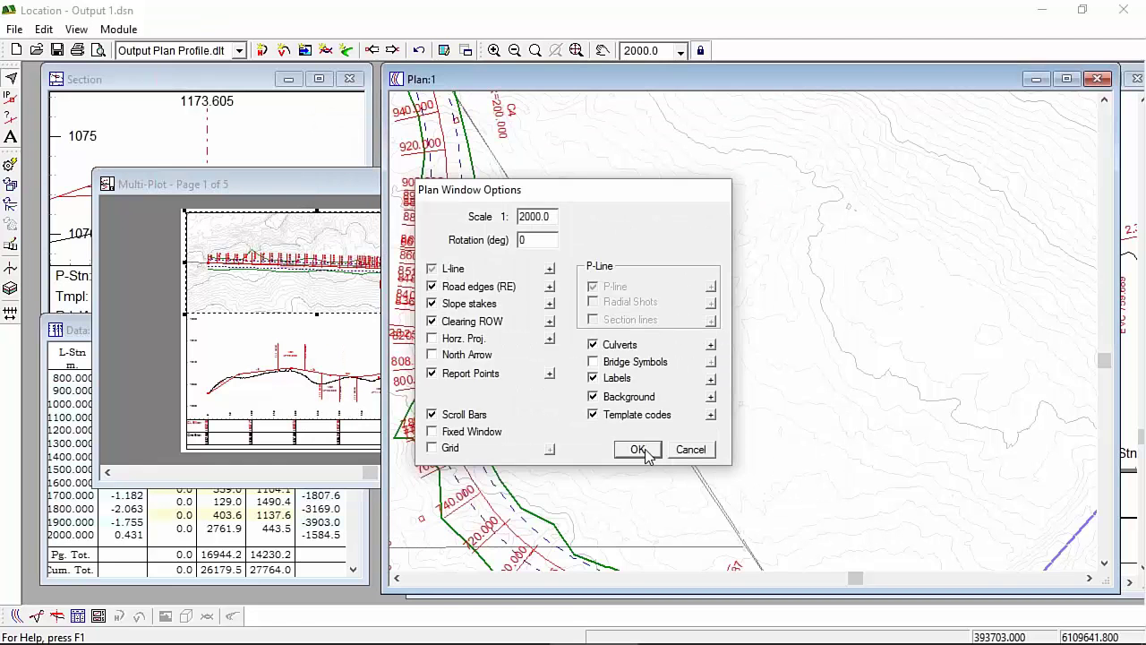
{"action": "left_click", "coordinate": [644, 450]}
- Reopen the Plan:1 label formatting and set the User Defined label's leader reference to Feature
{"action": "middle_click_drag", "start_coordinate": [550, 435], "coordinate": [787, 333]}
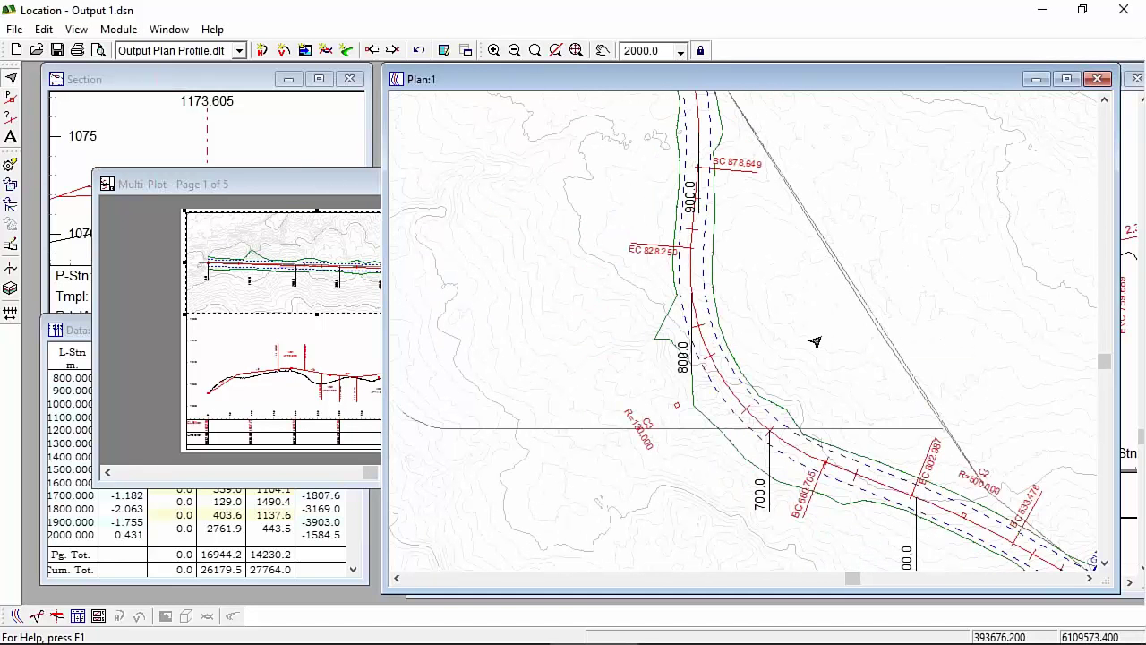
{"action": "right_click", "coordinate": [604, 304]}
{"action": "left_click", "coordinate": [666, 441]}
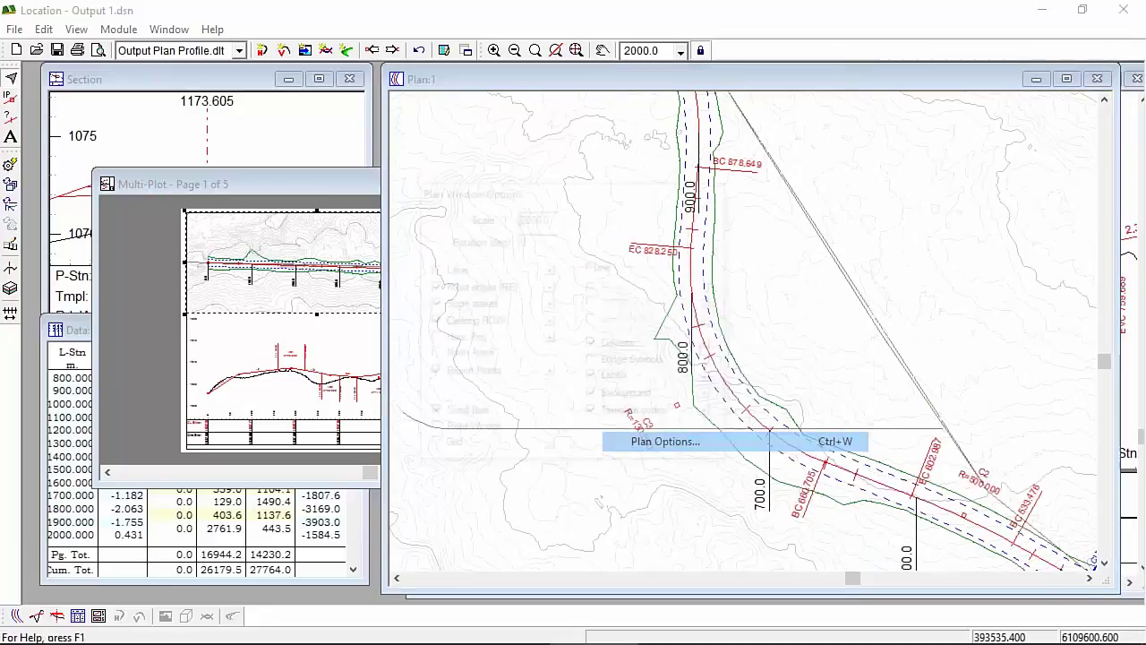
{"action": "left_click", "coordinate": [710, 377]}
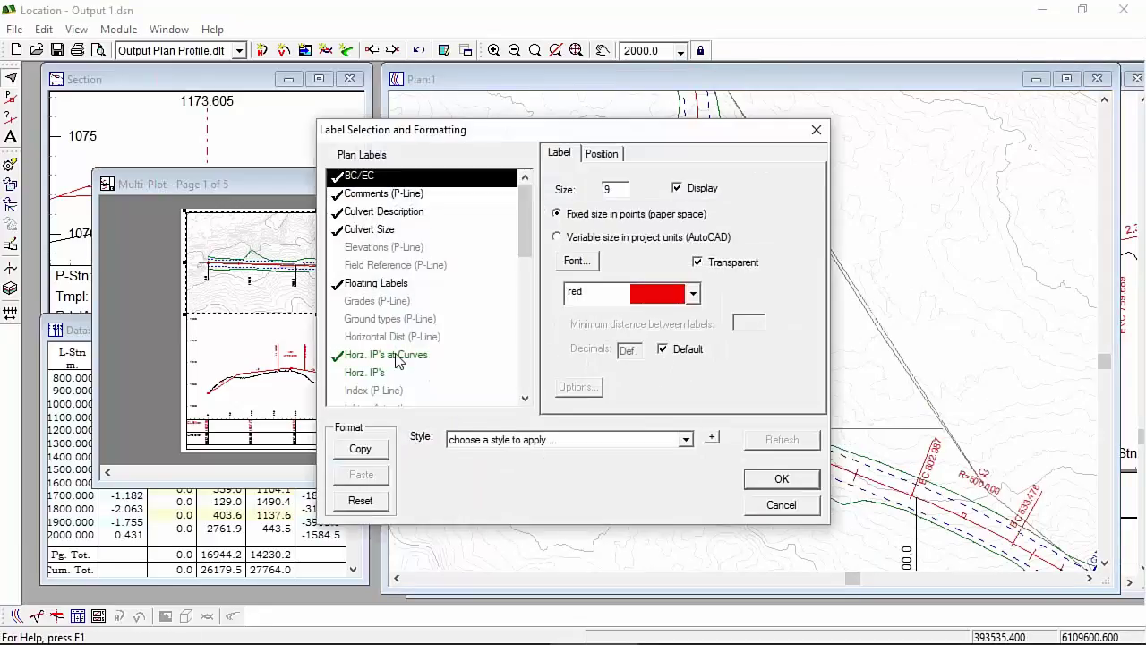
{"action": "left_click", "coordinate": [397, 356]}
{"action": "scroll", "coordinate": [497, 258], "scroll_direction": "down", "scroll_amount": 8}
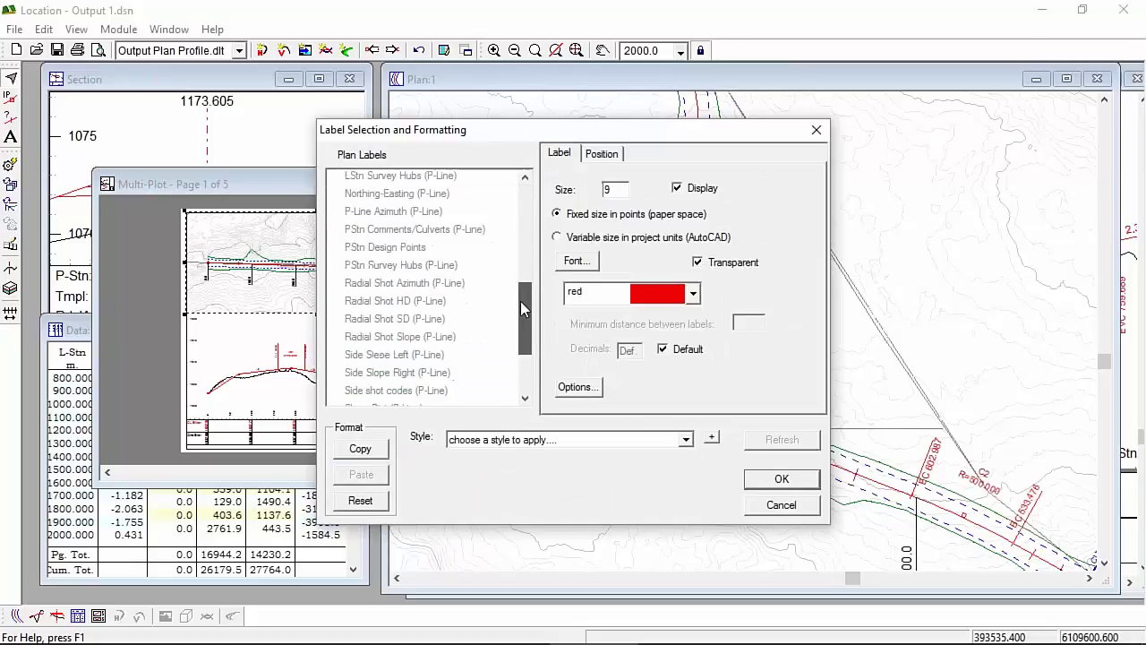
{"action": "left_click", "coordinate": [368, 339]}
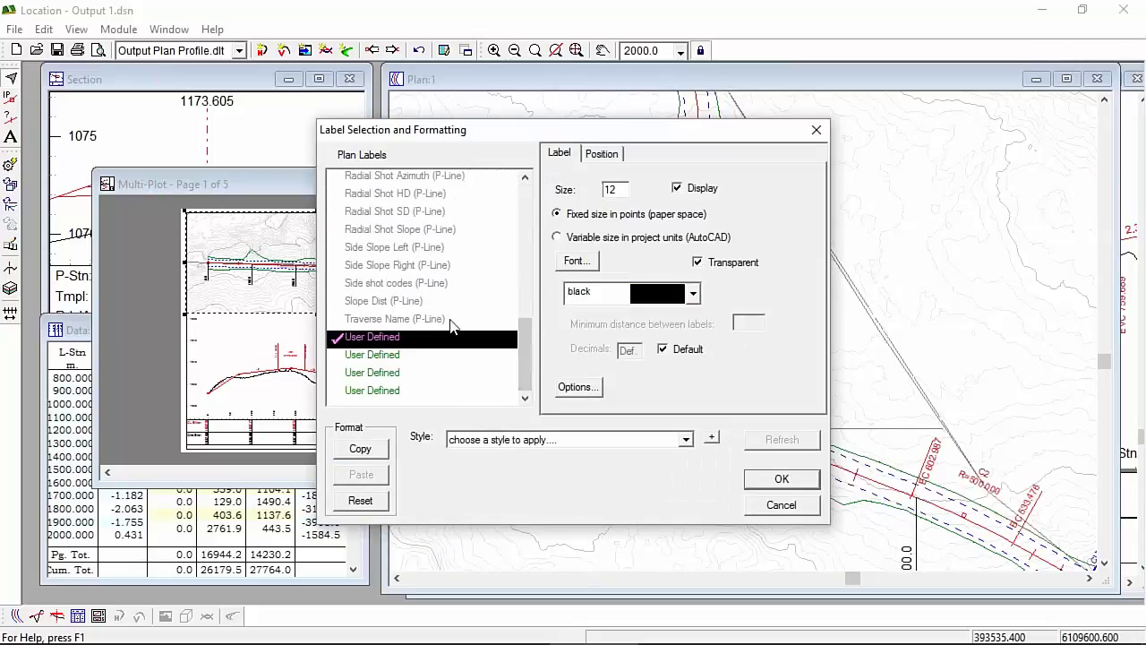
{"action": "left_click", "coordinate": [602, 155]}
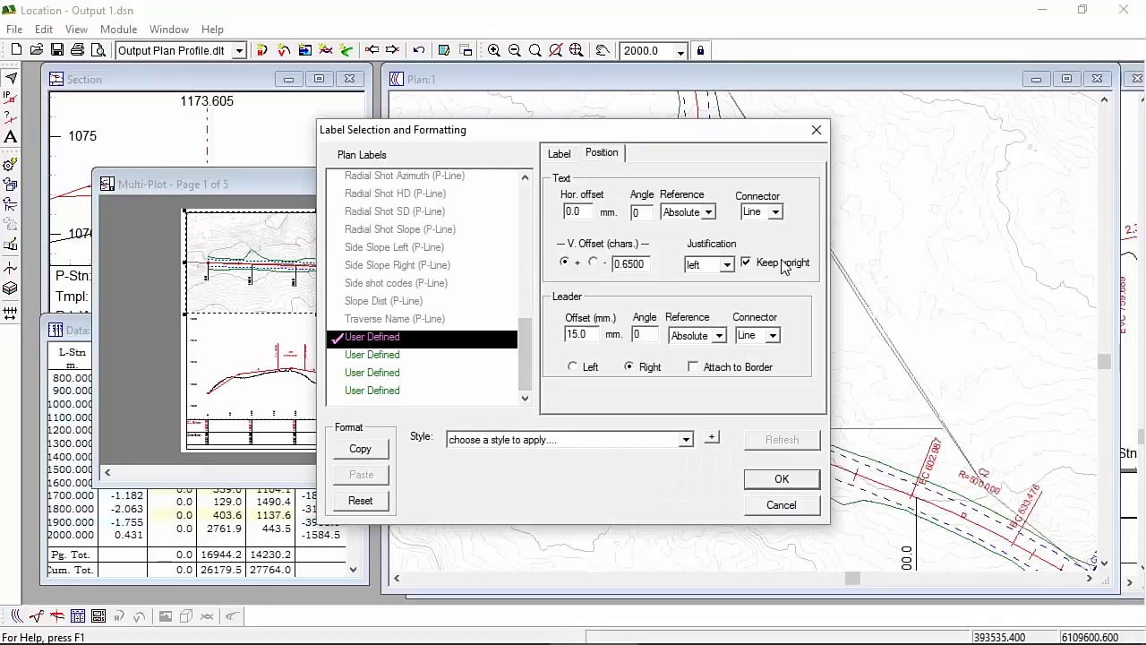
{"action": "left_click", "coordinate": [718, 336]}
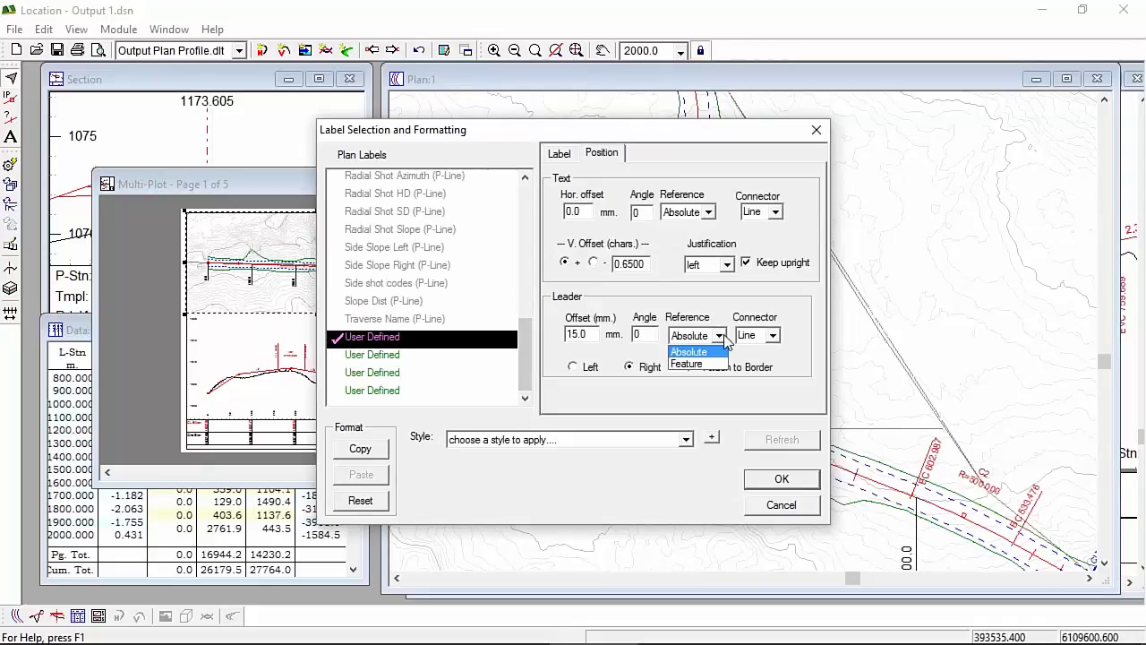
{"action": "left_click", "coordinate": [703, 365]}
- Set the User Defined label's text reference to Feature and apply the plan options
{"action": "left_click", "coordinate": [707, 212]}
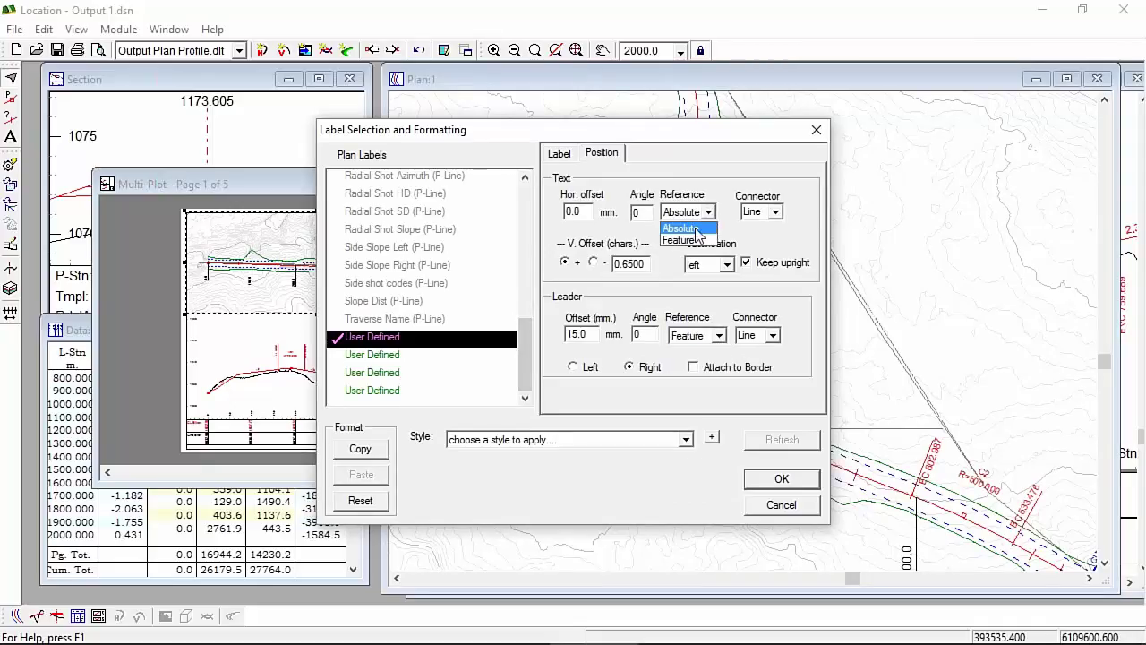
{"action": "left_click", "coordinate": [691, 242]}
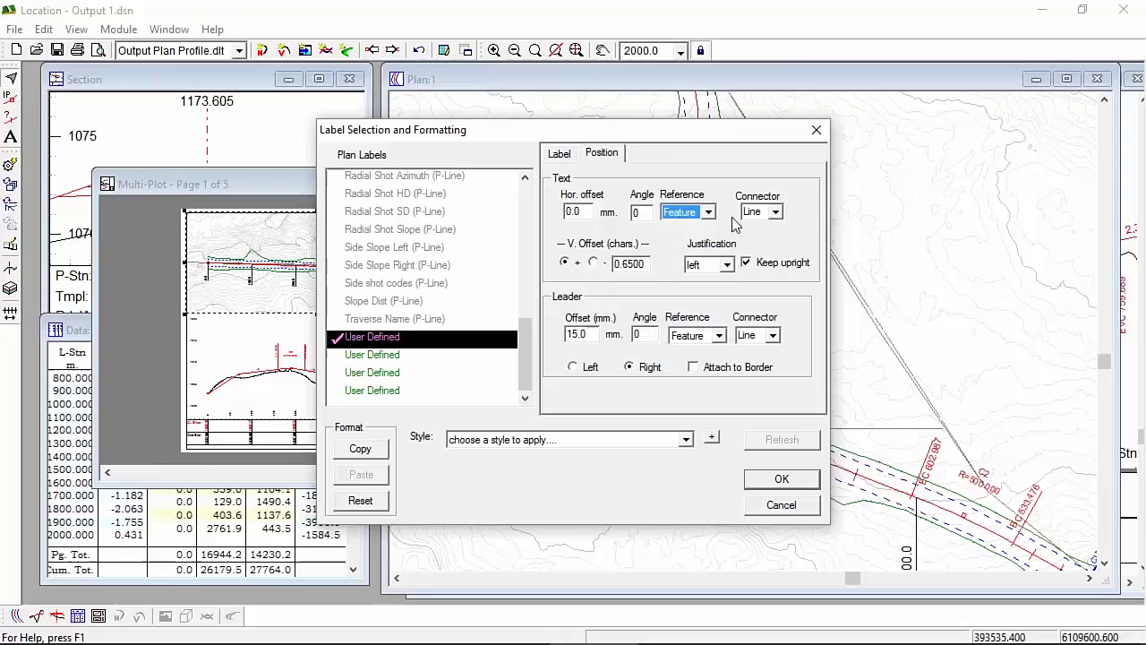
{"action": "left_click", "coordinate": [784, 481]}
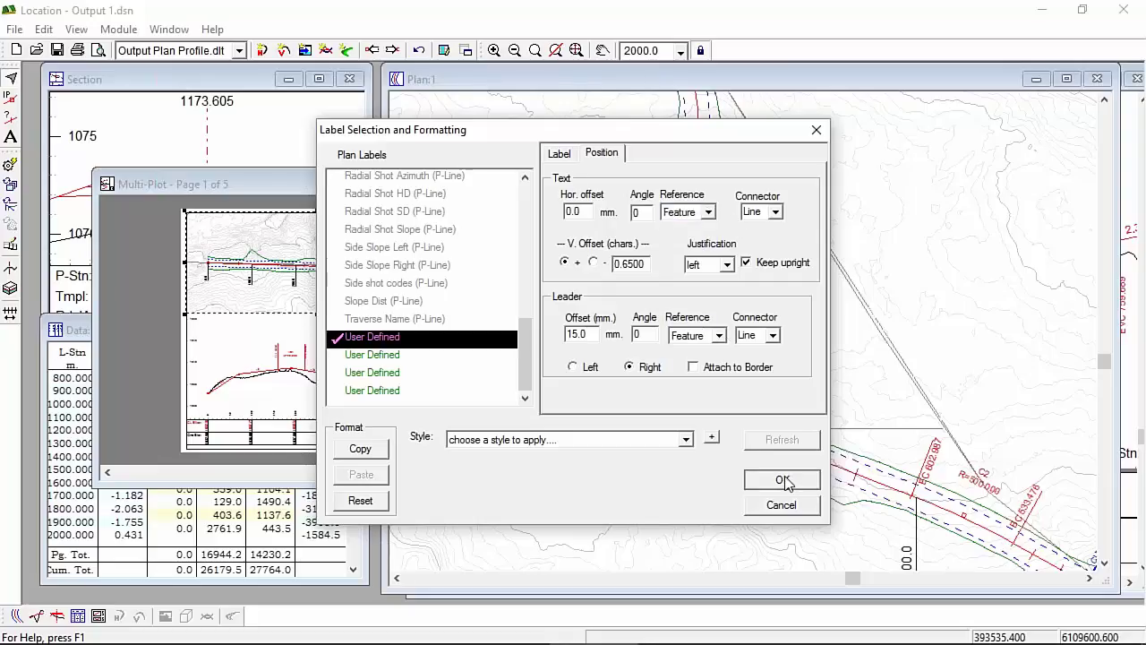
{"action": "left_click", "coordinate": [642, 452]}
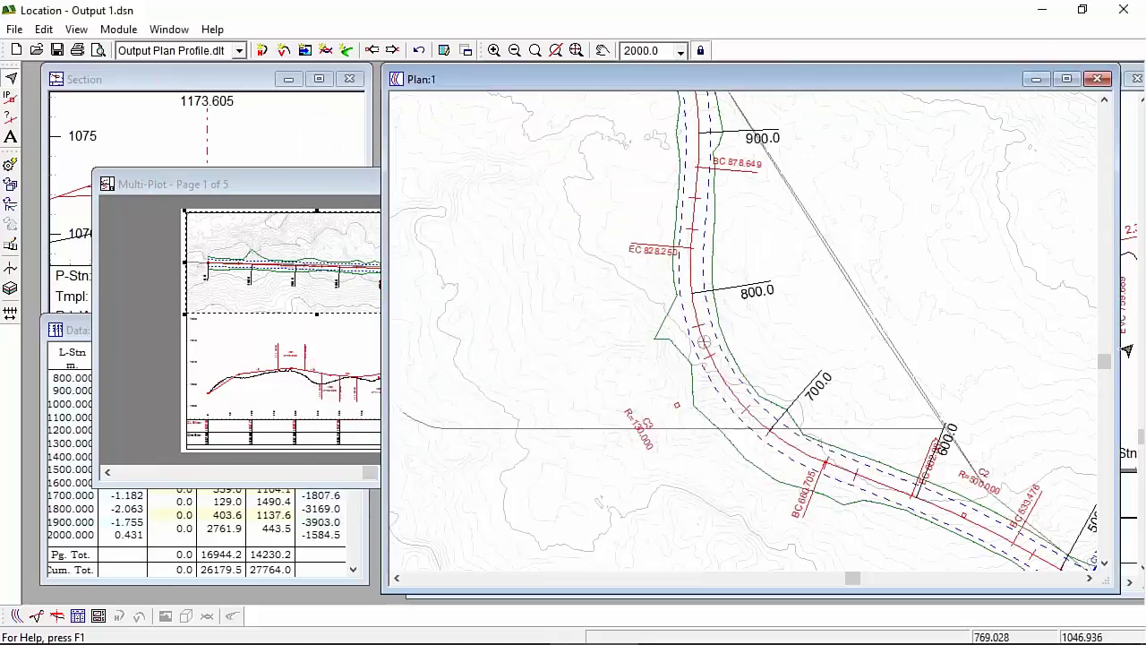
- Save the current screen layout to the existing Output Plan Profile.dlt file
{"action": "mouse_move", "coordinate": [1128, 350]}
{"action": "left_click", "coordinate": [239, 51]}
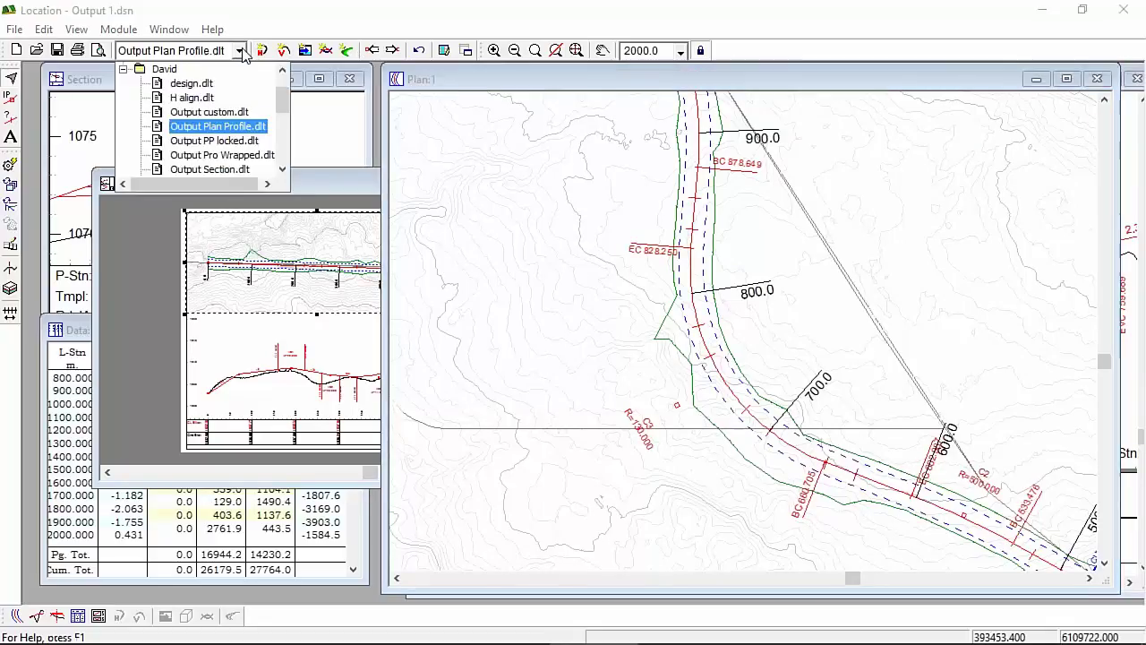
{"action": "right_click", "coordinate": [236, 134]}
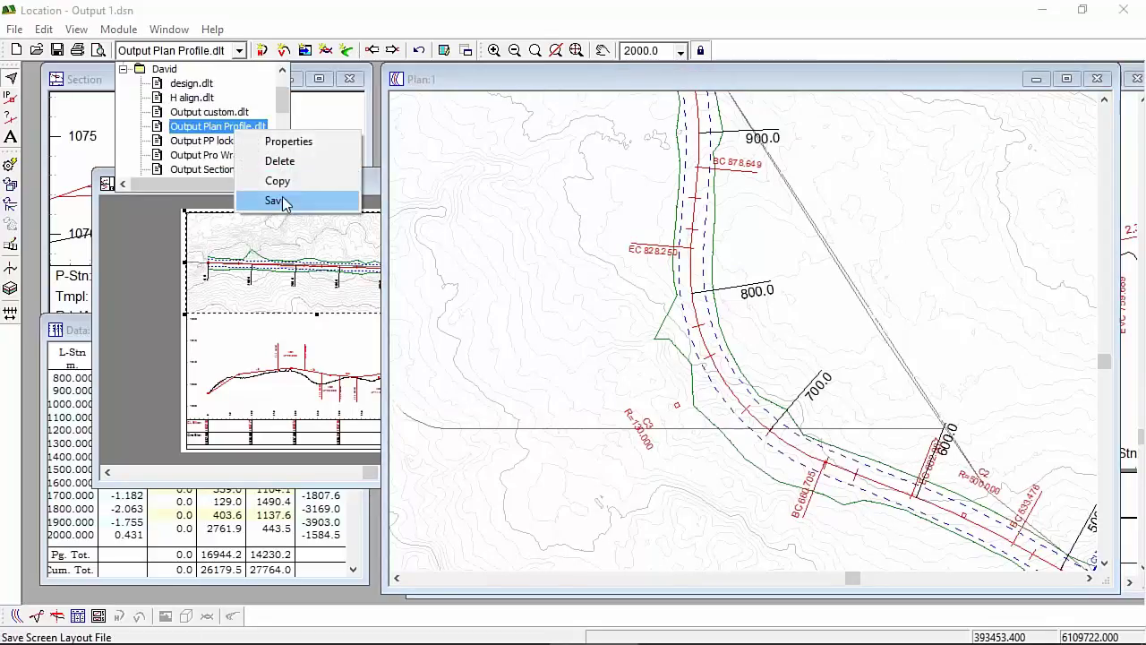
{"action": "left_click", "coordinate": [256, 197]}
{"action": "left_click", "coordinate": [605, 305]}
{"action": "right_click", "coordinate": [605, 304]}
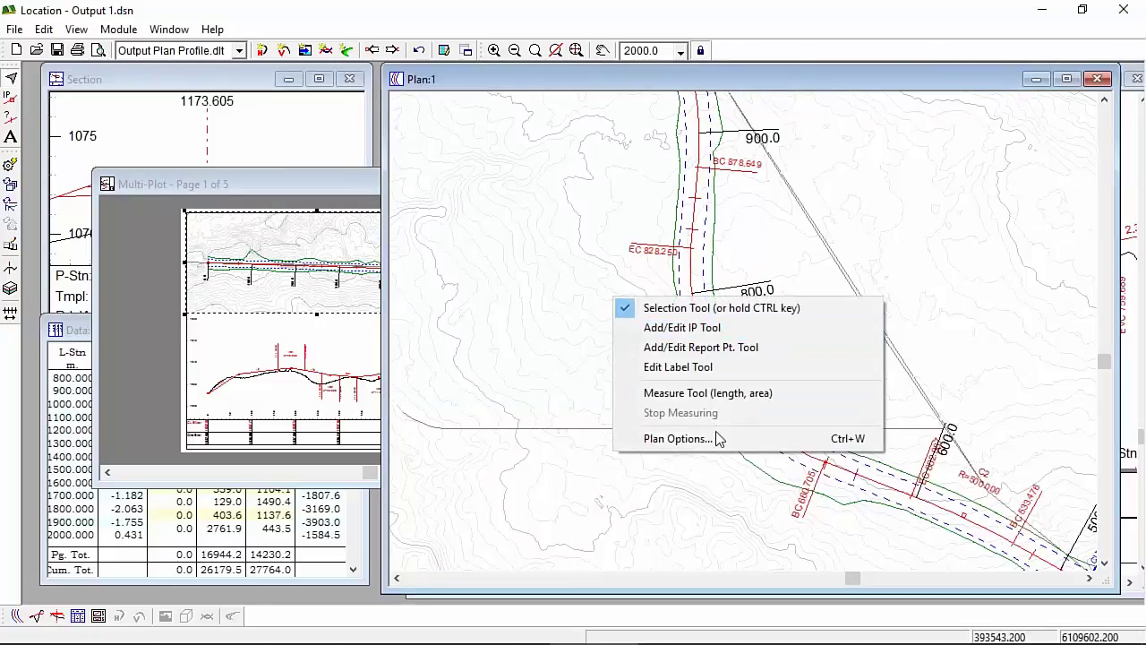
{"action": "left_click", "coordinate": [754, 438]}
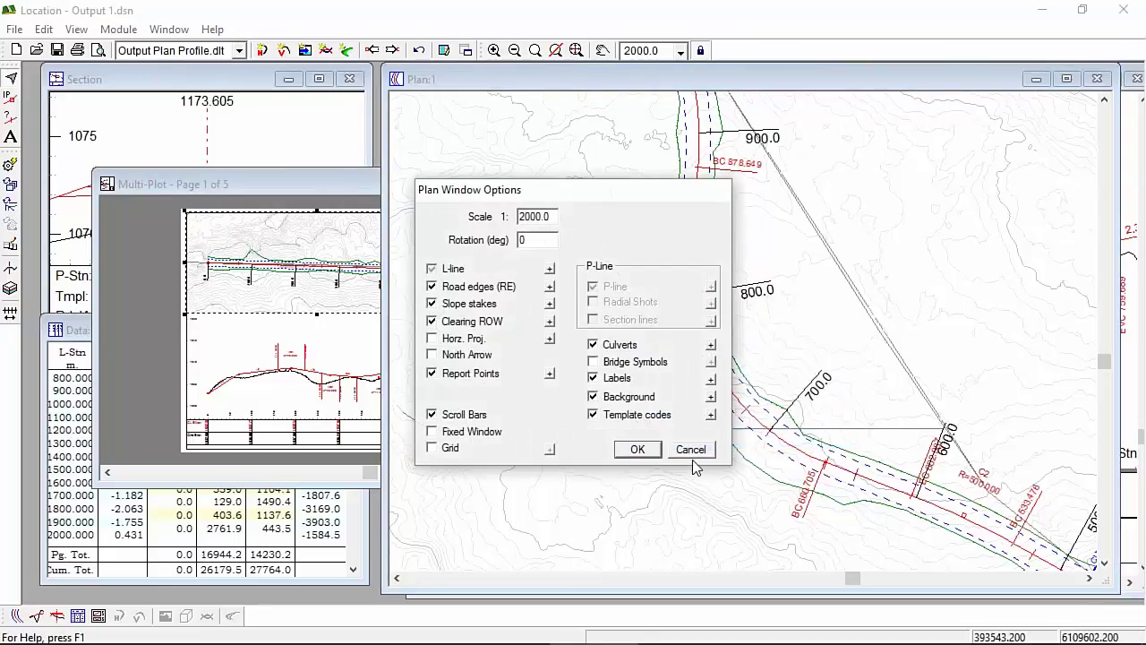
{"action": "left_click", "coordinate": [698, 453]}
- Maximize the Multi-Plot window showing page 1
{"action": "double_click", "coordinate": [332, 182]}
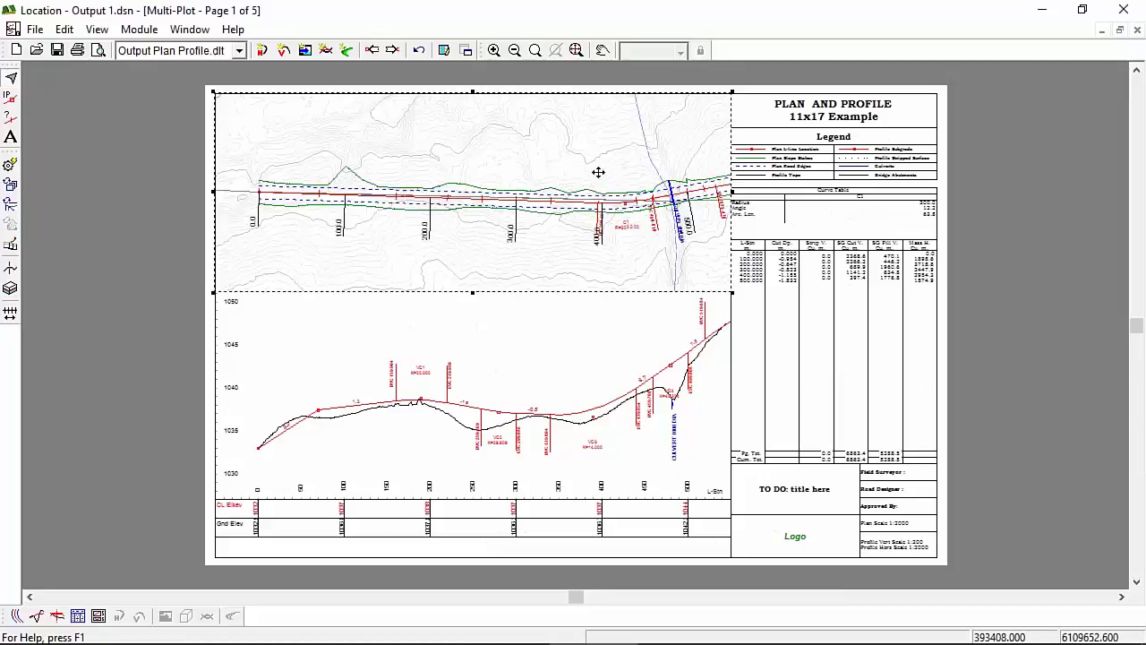
- Try moving the plan sub-view around page 1 and return it to its original position
{"action": "left_click_drag", "start_coordinate": [590, 173], "coordinate": [435, 230]}
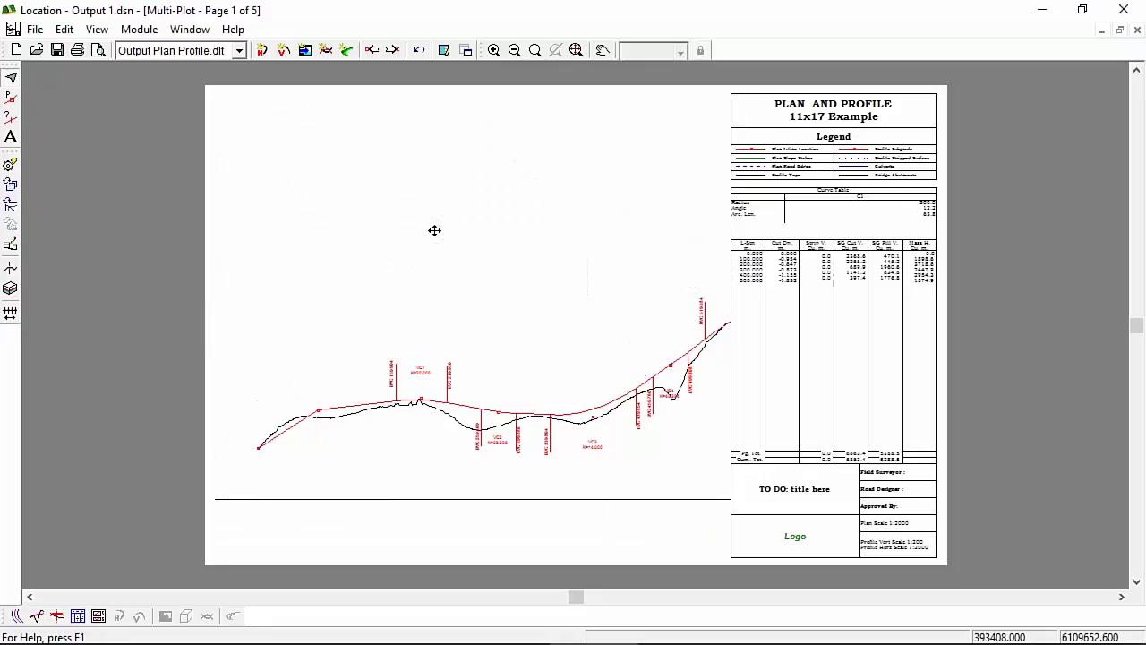
{"action": "left_click_drag", "start_coordinate": [364, 242], "coordinate": [573, 126]}
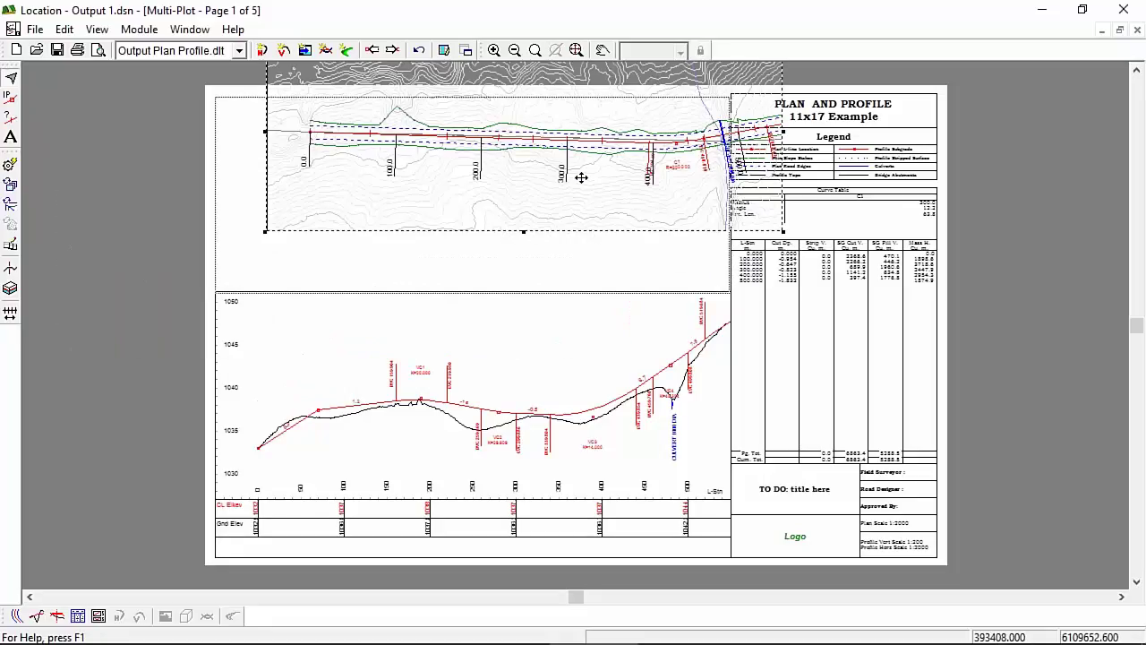
{"action": "left_click_drag", "start_coordinate": [584, 177], "coordinate": [531, 237]}
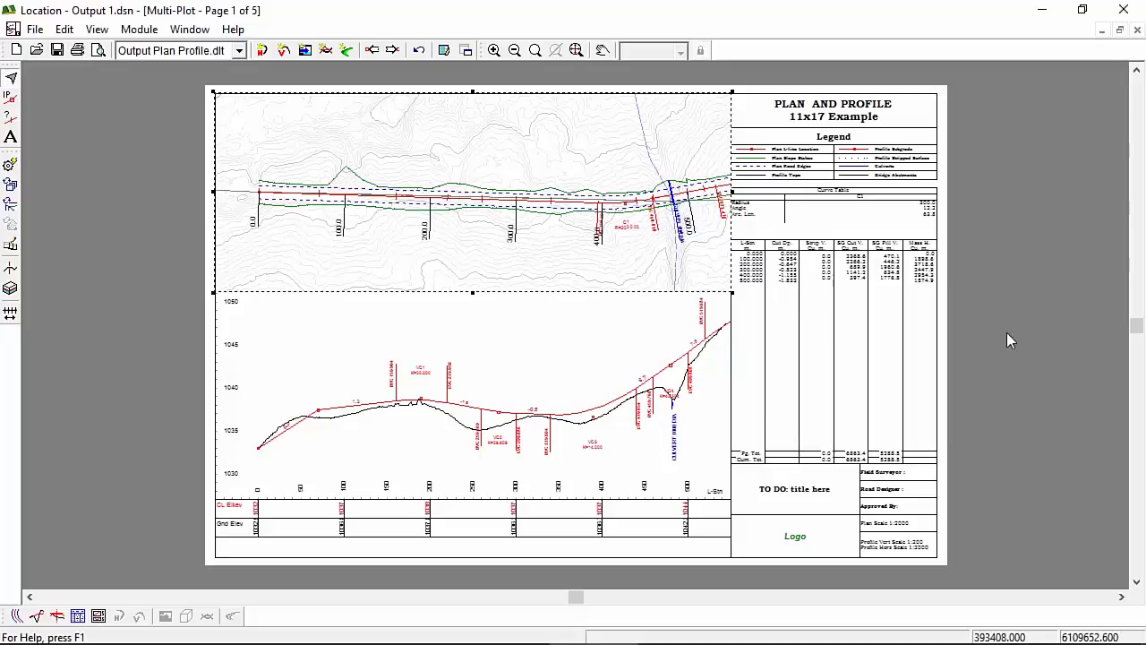
- Save the maximized multi-plot view to the Output Plan Profile.dlt screen layout
{"action": "left_click", "coordinate": [239, 51]}
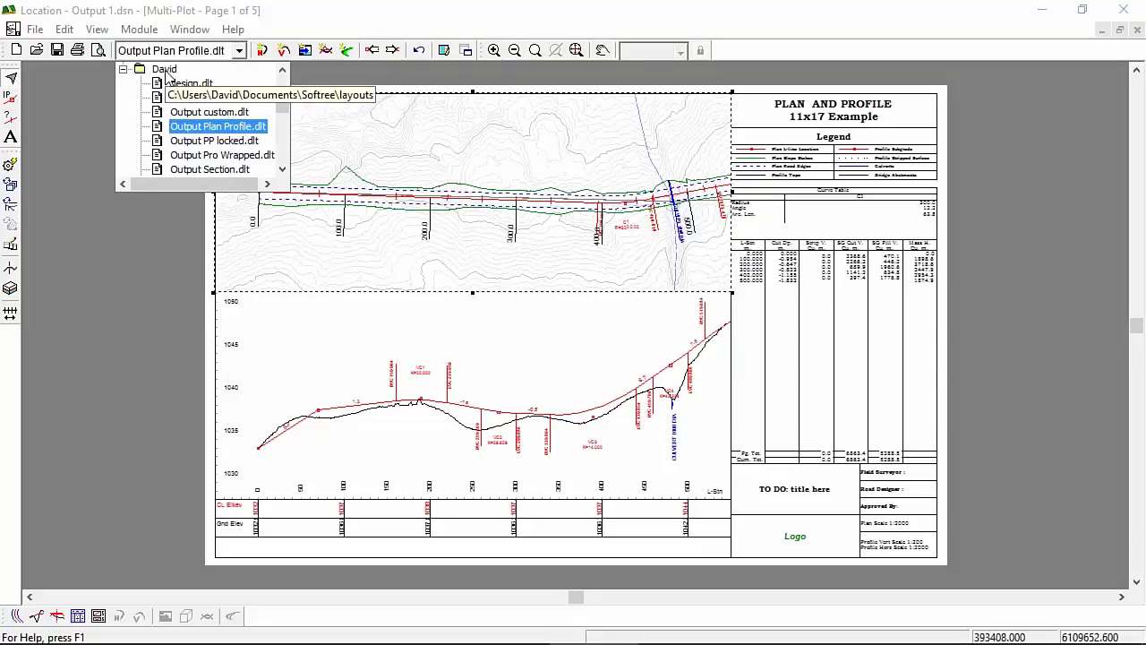
{"action": "right_click", "coordinate": [218, 132]}
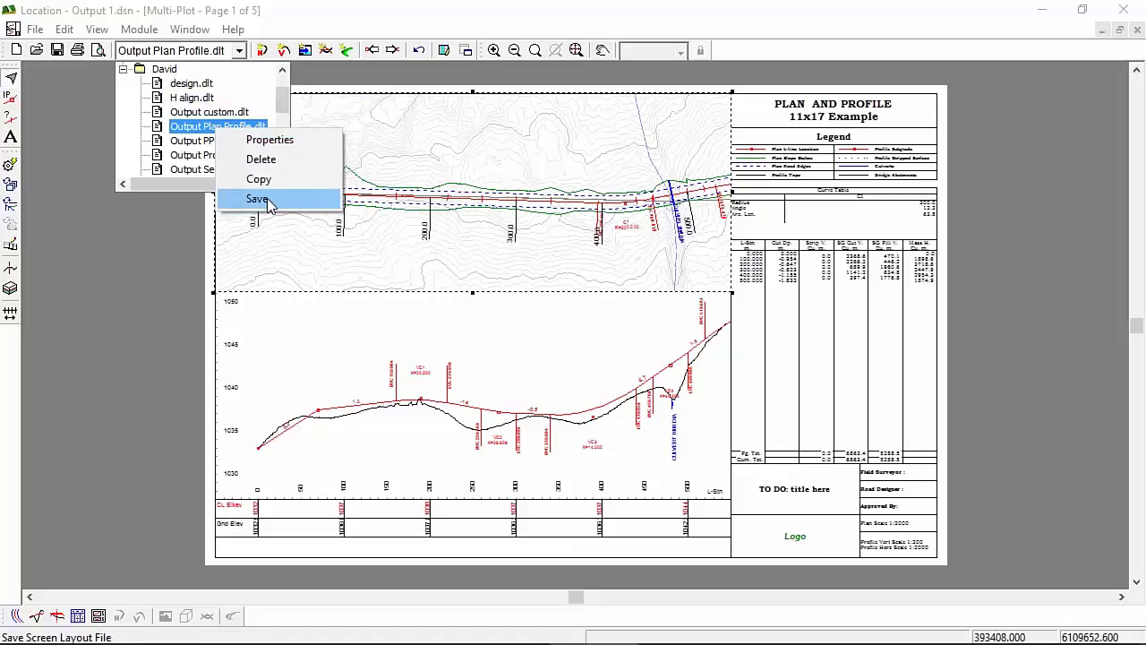
{"action": "left_click", "coordinate": [260, 199]}
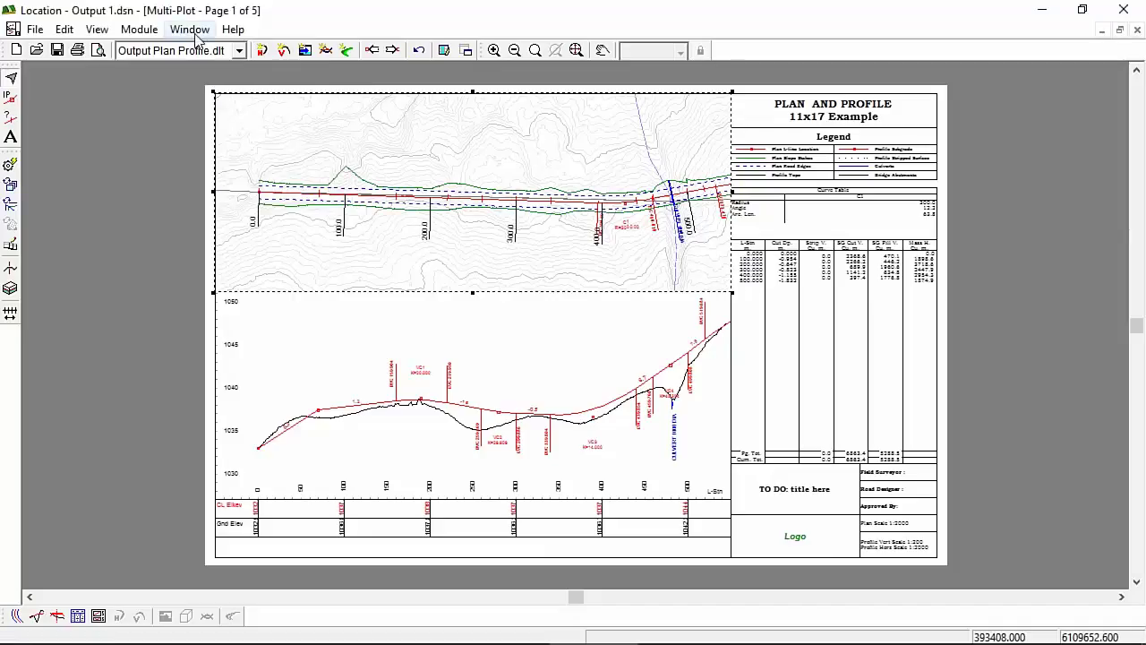
- Check the Defaults and Layouts Folder in the Location Setup install settings, explore its files and leave the setup unchanged
{"action": "left_click", "coordinate": [139, 30]}
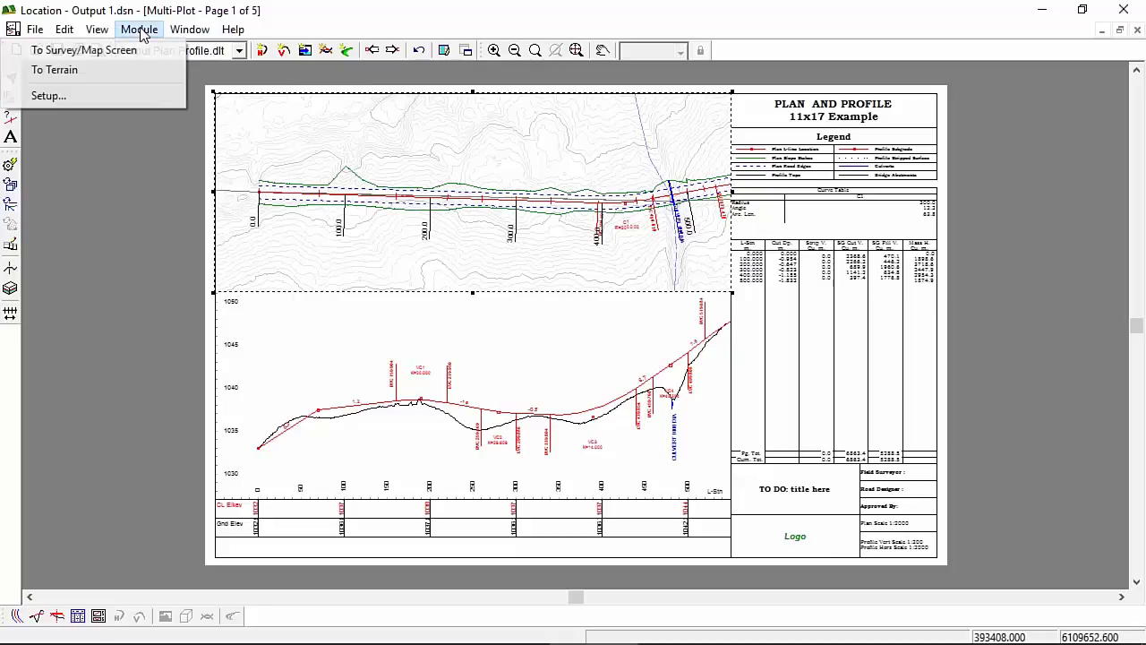
{"action": "left_click", "coordinate": [95, 100]}
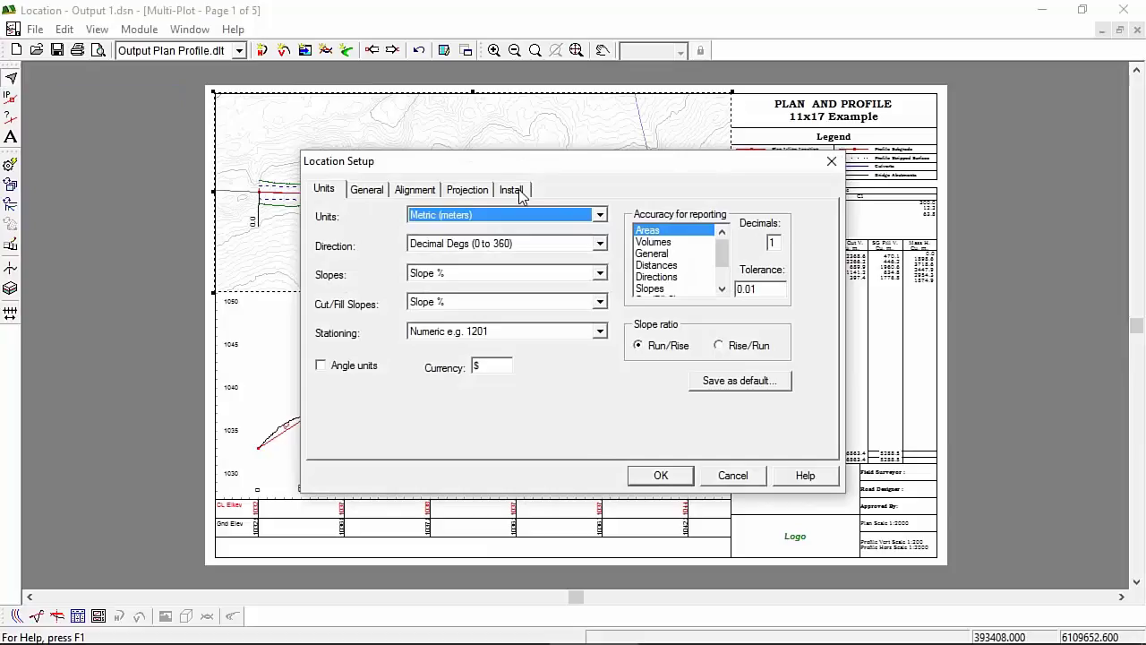
{"action": "left_click", "coordinate": [514, 191]}
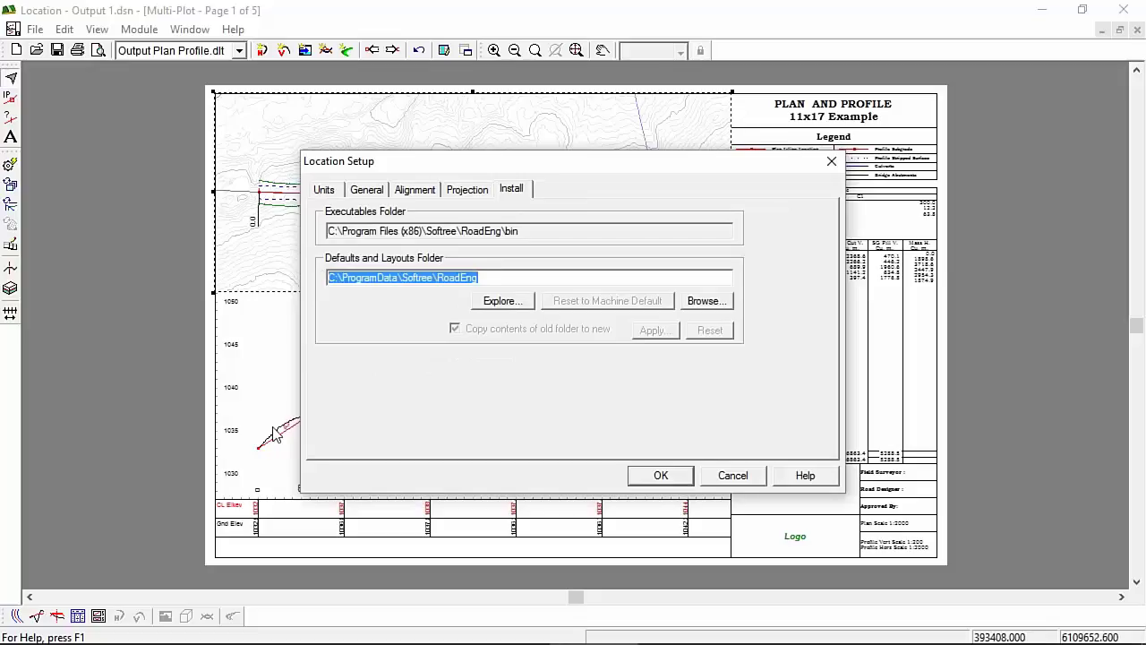
{"action": "left_click", "coordinate": [507, 304]}
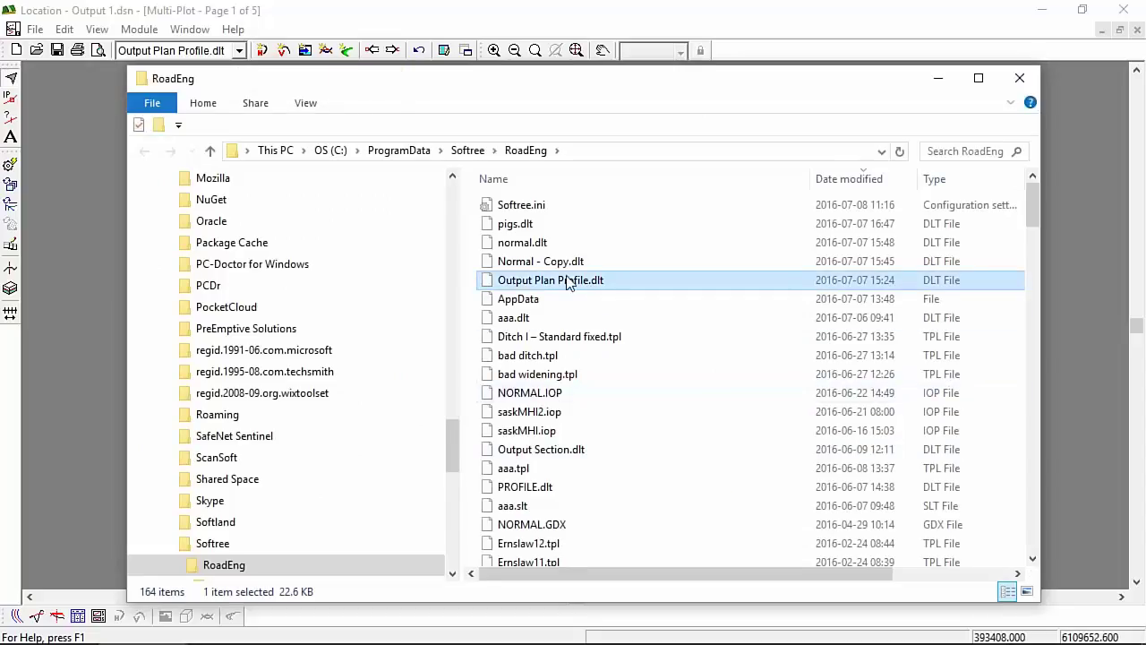
{"action": "left_click", "coordinate": [1021, 79]}
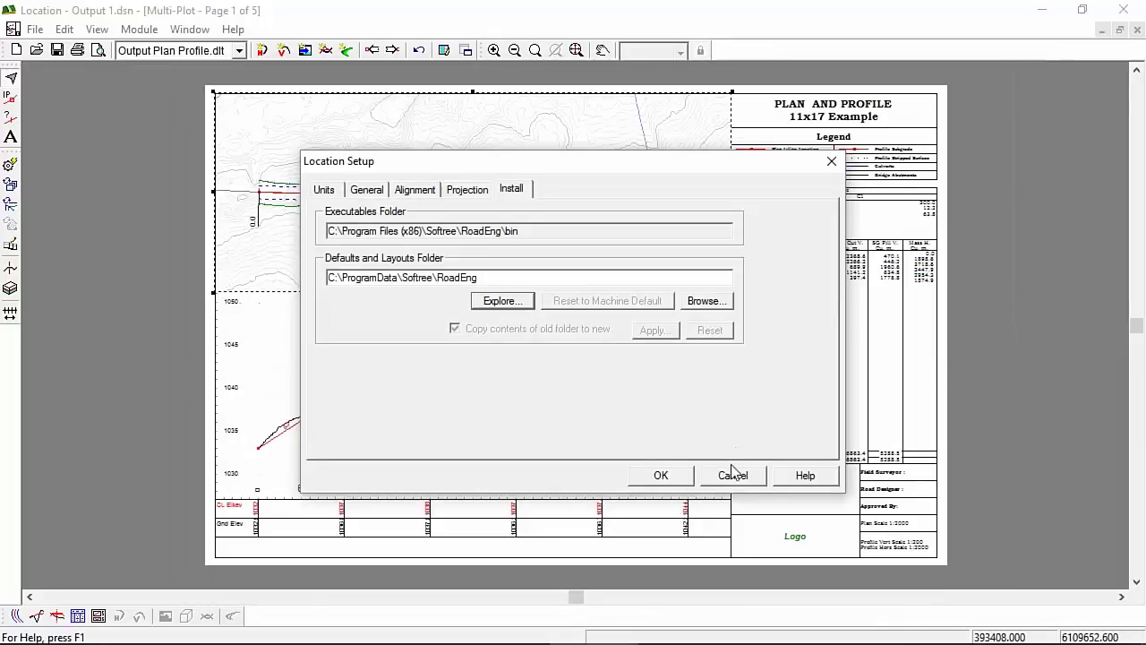
{"action": "left_click", "coordinate": [733, 474]}
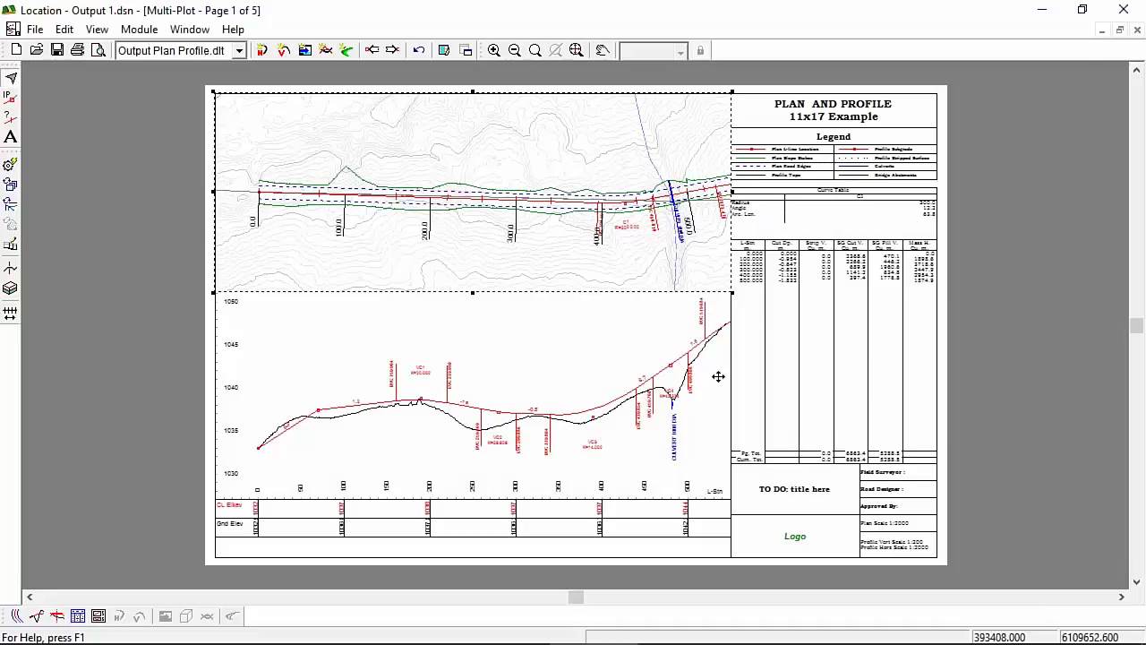
- Go to multi-plot page 3 and set the stationing format to Traditional S+ddd e.g. 1+201 in Location Setup
{"action": "key", "text": "Page_Down"}
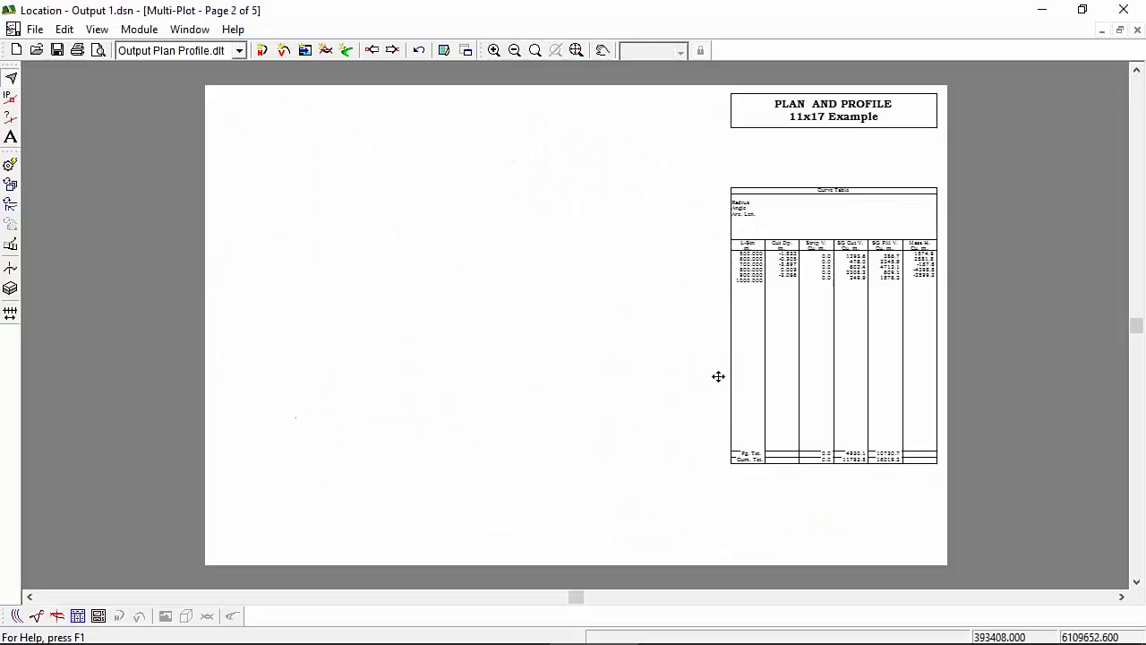
{"action": "key", "text": "Page_Down"}
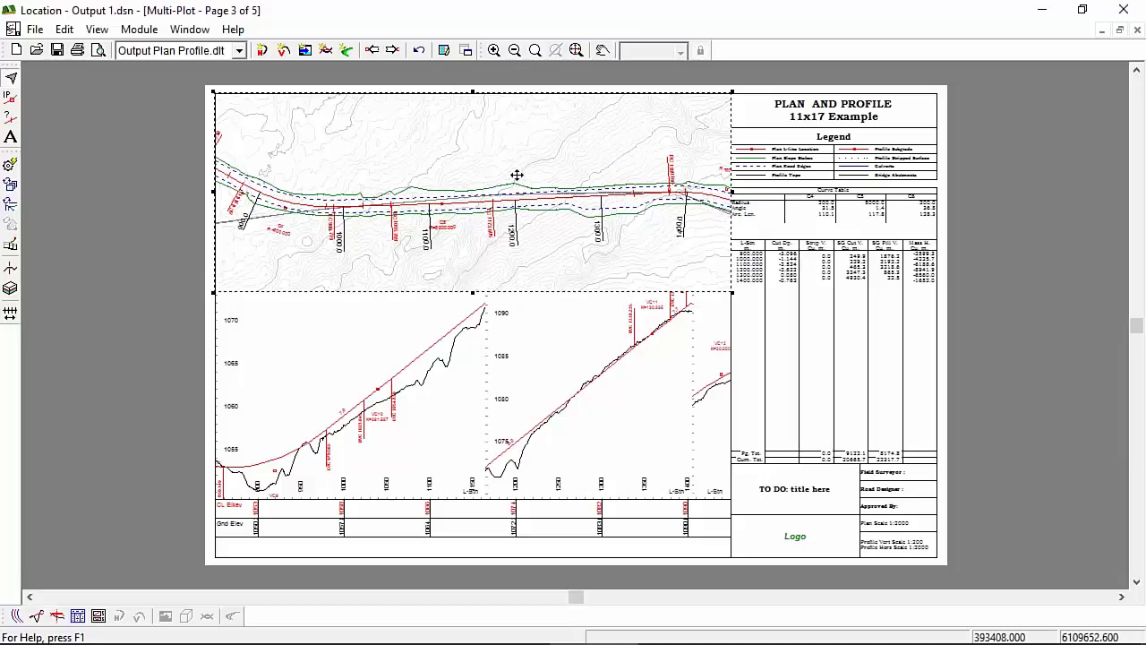
{"action": "scroll", "coordinate": [532, 242], "scroll_direction": "up", "scroll_amount": 3}
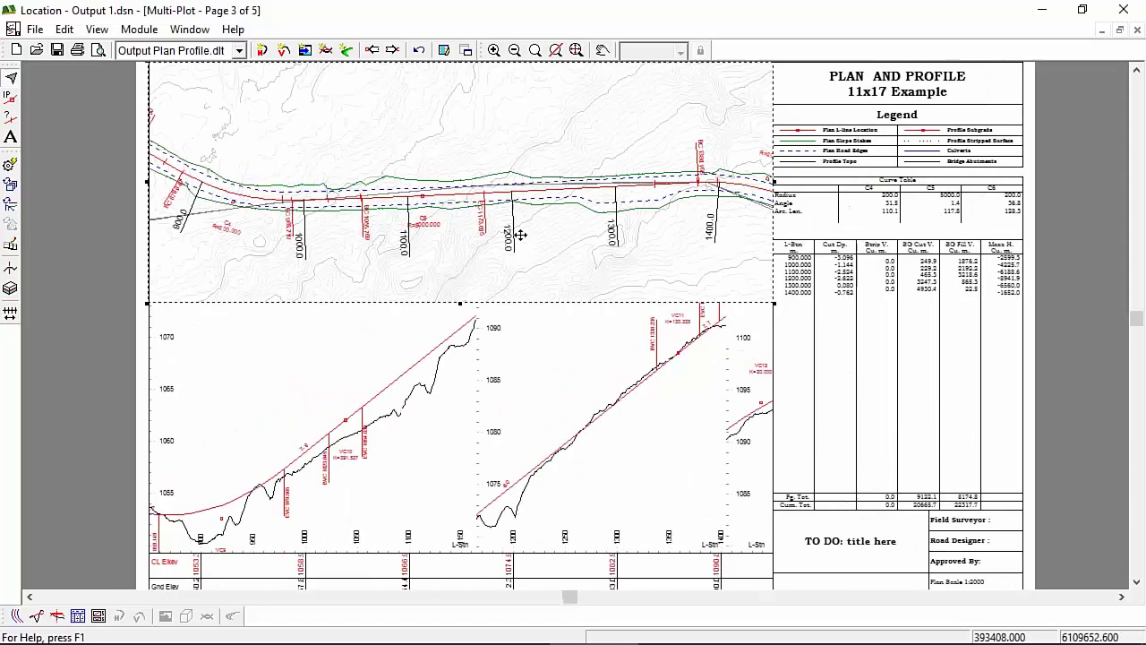
{"action": "right_click", "coordinate": [540, 214]}
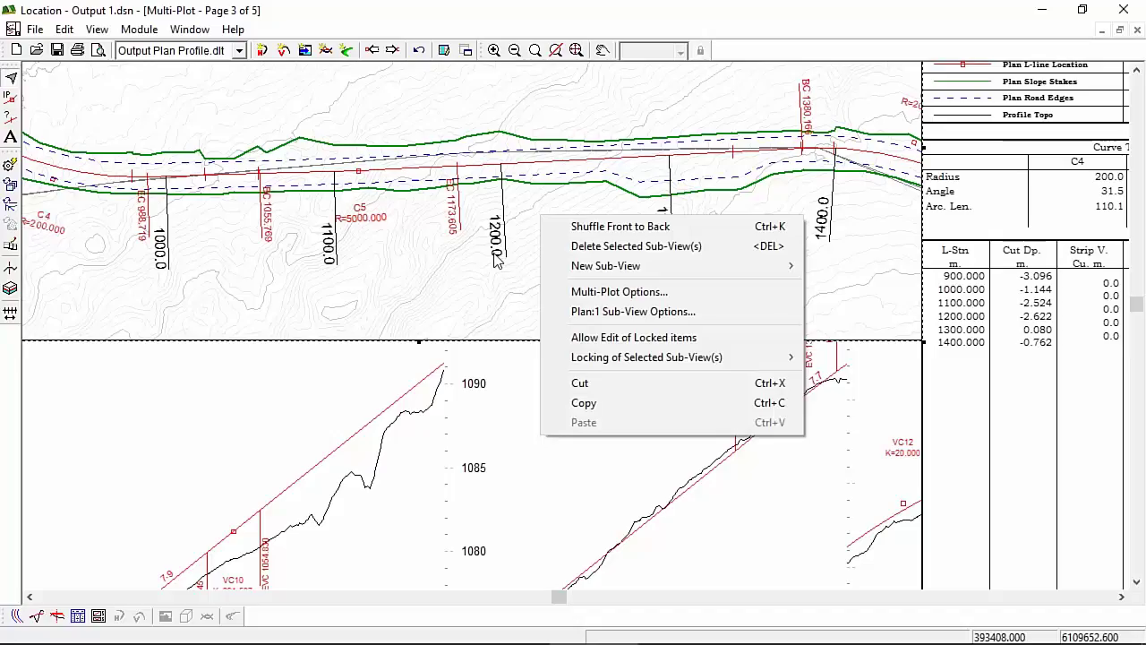
{"action": "left_click", "coordinate": [140, 36]}
{"action": "left_click", "coordinate": [54, 96]}
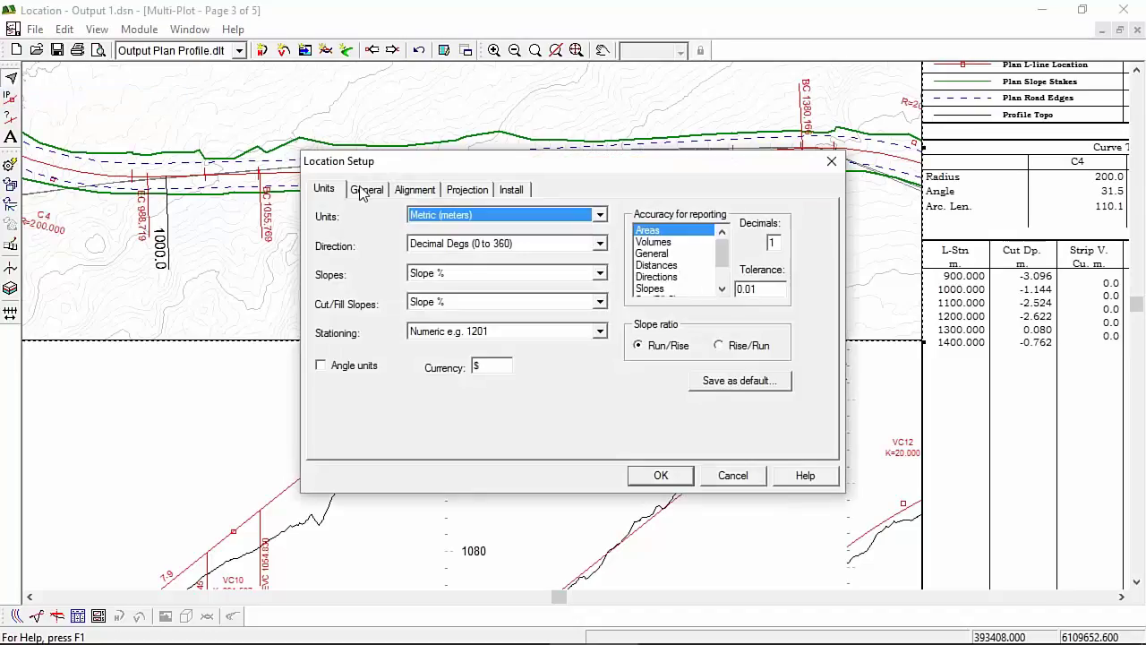
{"action": "left_click", "coordinate": [543, 332]}
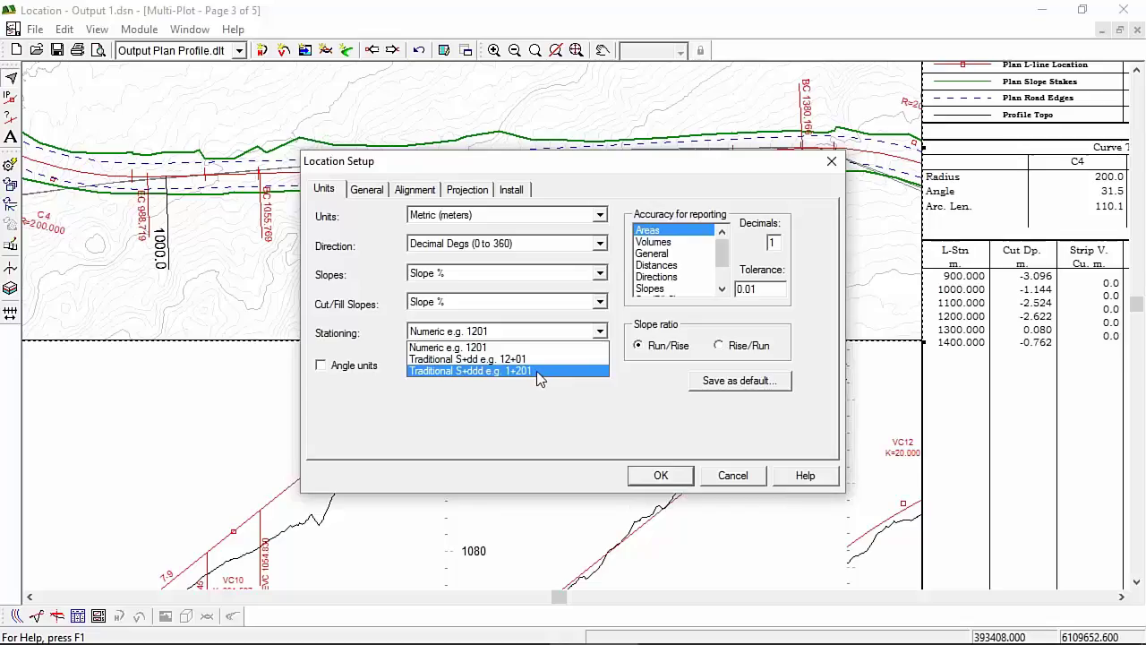
{"action": "left_click", "coordinate": [539, 371]}
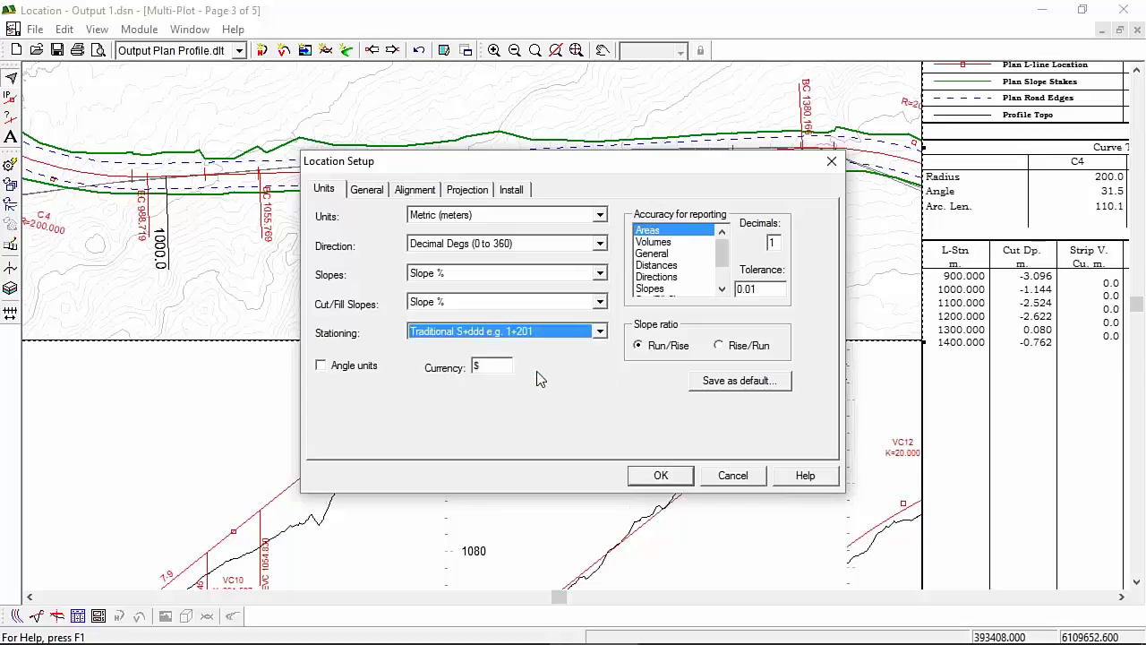
{"action": "left_click", "coordinate": [671, 477]}
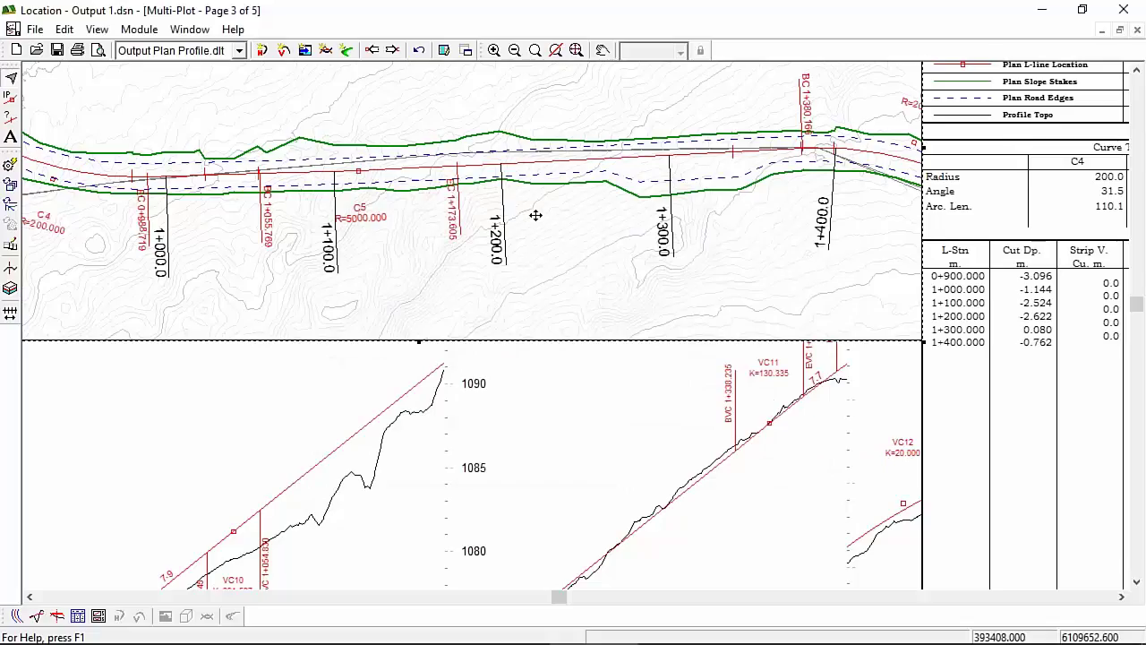
- Inspect the background display files in the Plan:1 sub-view's window options, select background.ter, and exit without changes
{"action": "scroll", "coordinate": [508, 184], "scroll_direction": "down", "scroll_amount": 2}
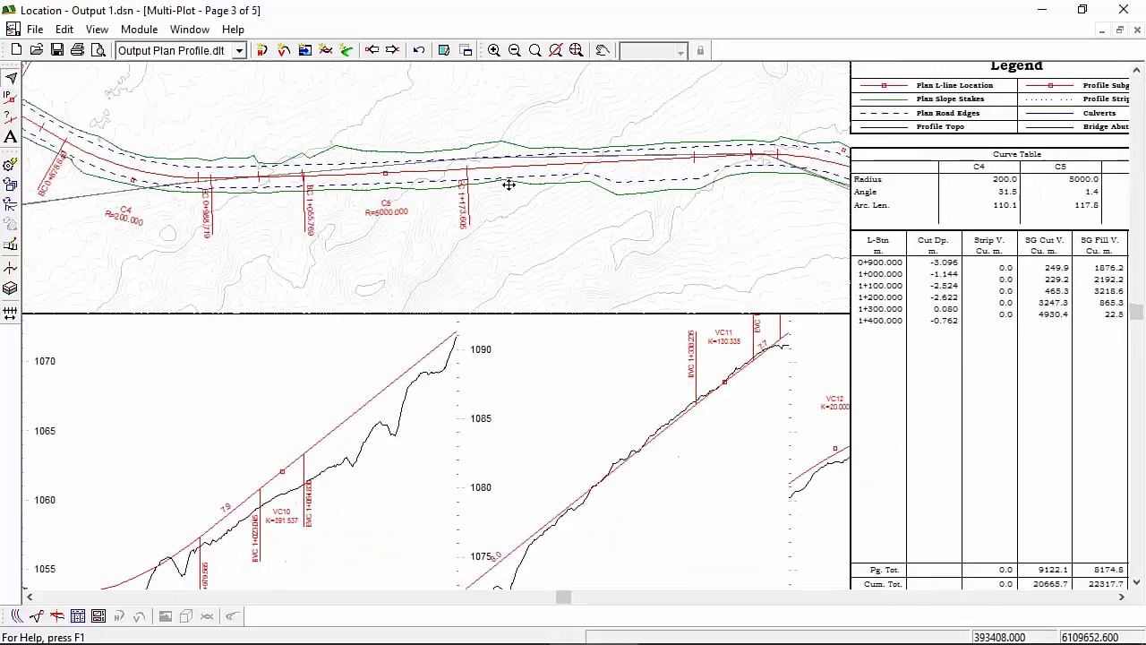
{"action": "scroll", "coordinate": [508, 183], "scroll_direction": "down", "scroll_amount": 3}
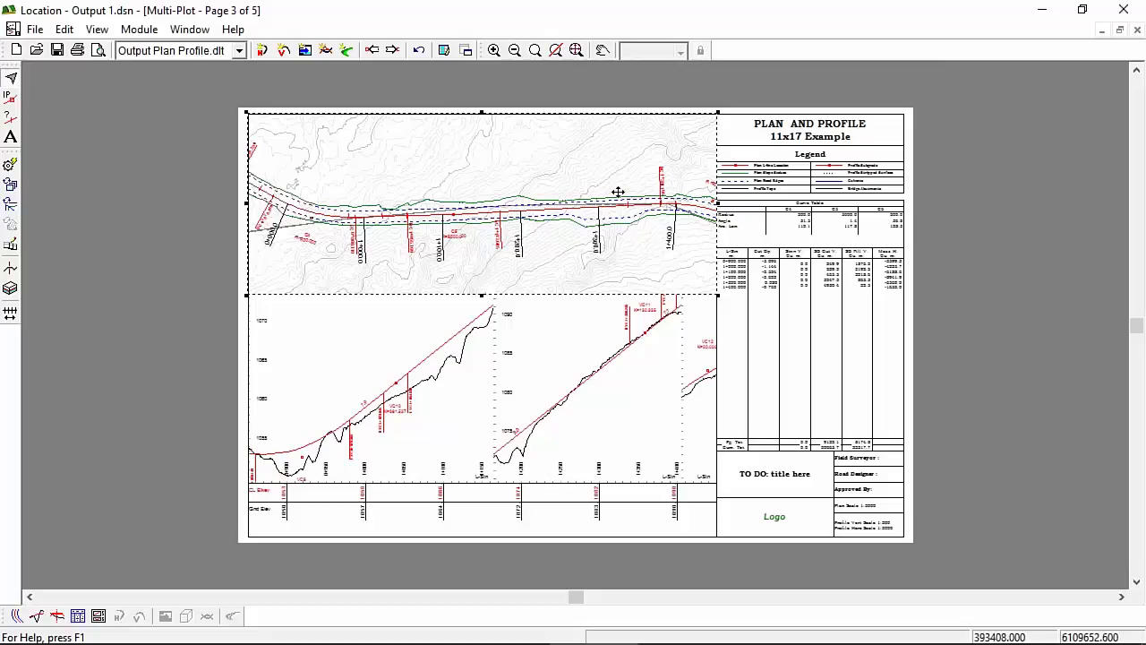
{"action": "right_click", "coordinate": [525, 165]}
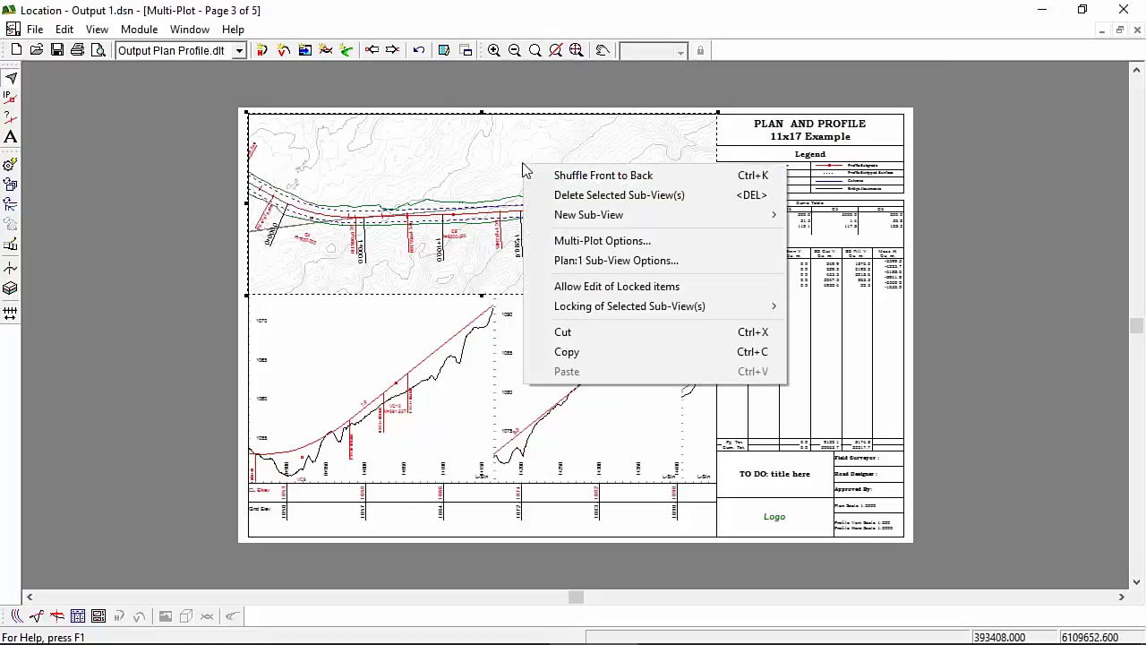
{"action": "left_click", "coordinate": [624, 261]}
{"action": "left_click", "coordinate": [679, 303]}
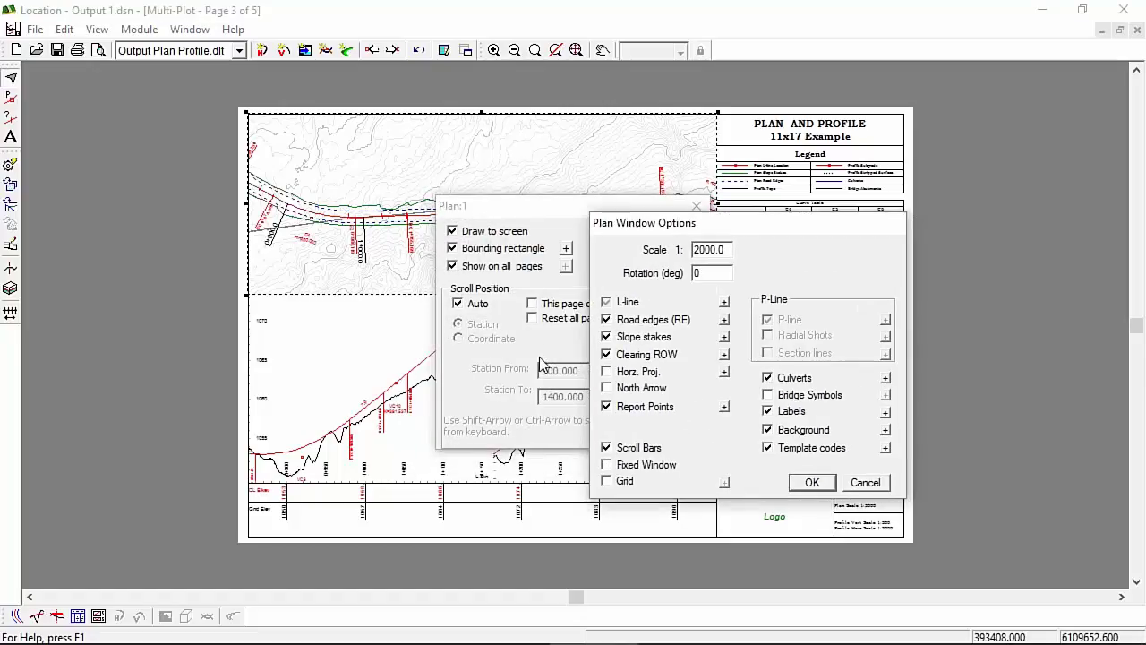
{"action": "left_click_drag", "start_coordinate": [743, 231], "coordinate": [707, 188]}
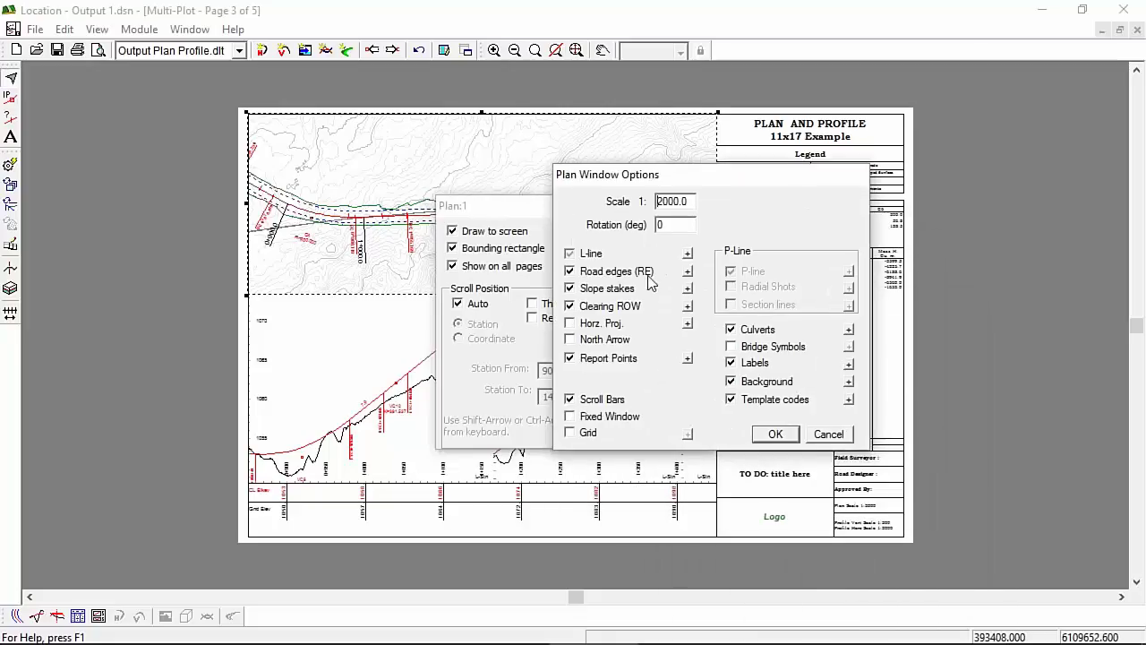
{"action": "left_click", "coordinate": [848, 382]}
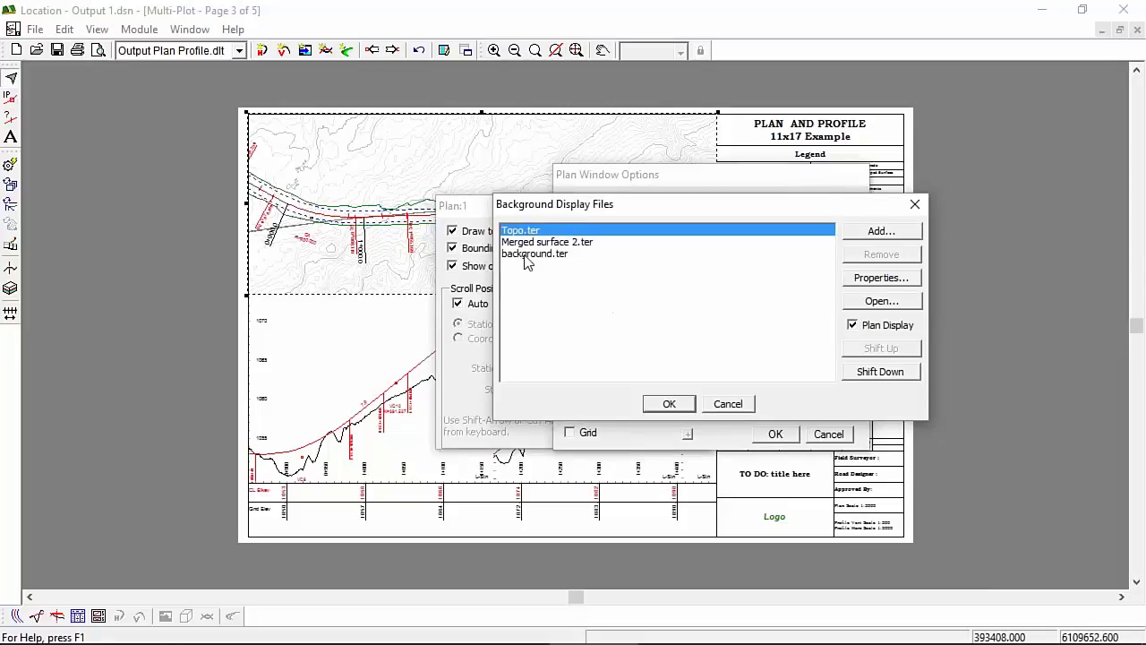
{"action": "left_click", "coordinate": [528, 254]}
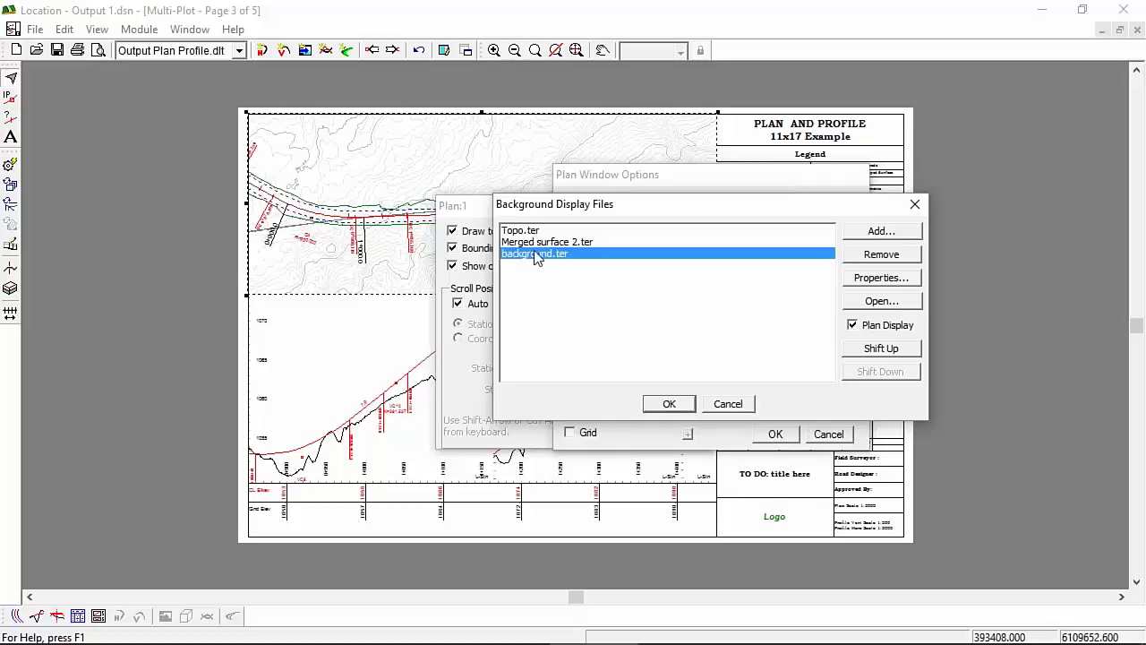
{"action": "left_click", "coordinate": [728, 404]}
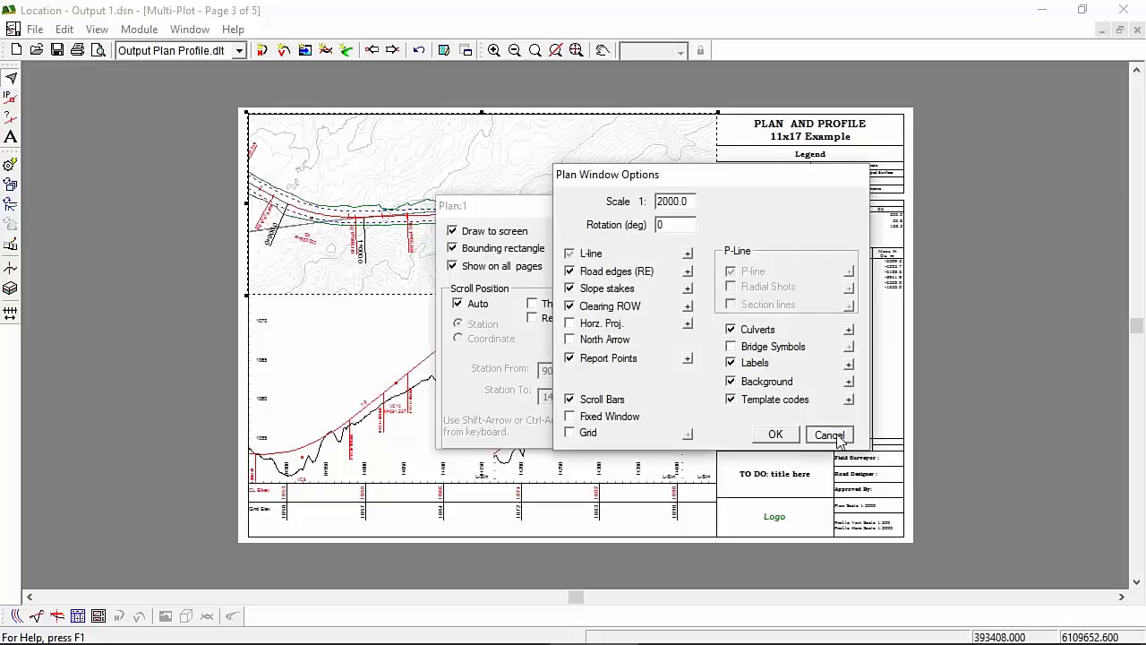
{"action": "left_click", "coordinate": [829, 434]}
{"action": "left_click", "coordinate": [669, 431]}
- Enable the North Arrow in the Plan:1 sub-view's window options and apply it
{"action": "right_click", "coordinate": [508, 144]}
{"action": "left_click", "coordinate": [548, 240]}
{"action": "left_click", "coordinate": [678, 297]}
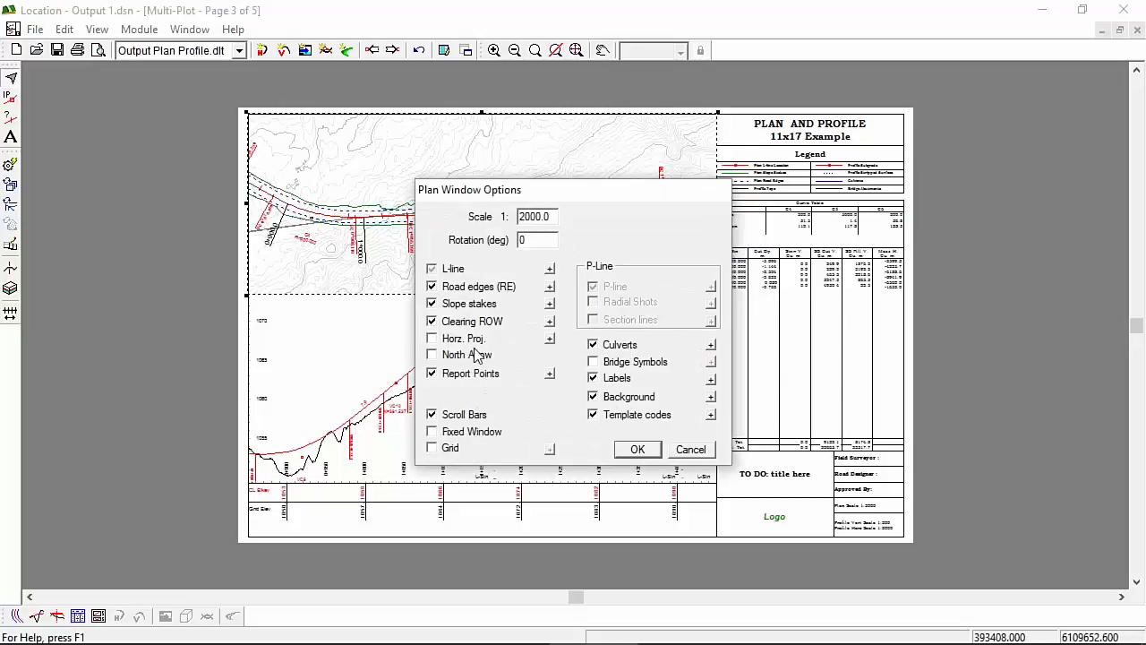
{"action": "left_click", "coordinate": [632, 447]}
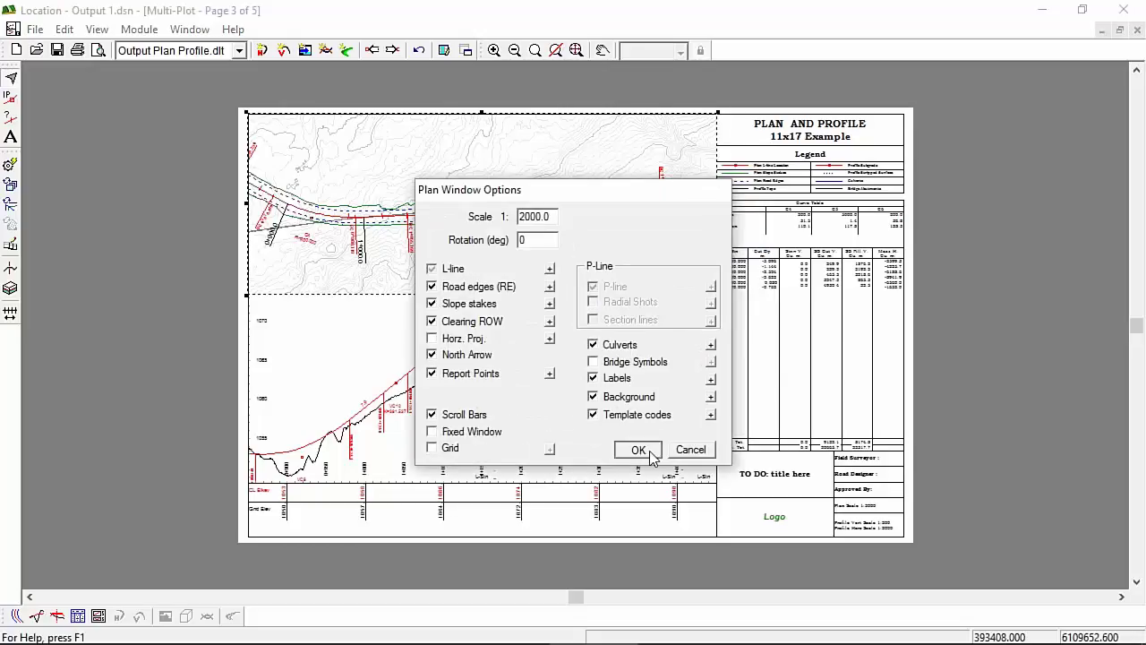
{"action": "left_click", "coordinate": [670, 412]}
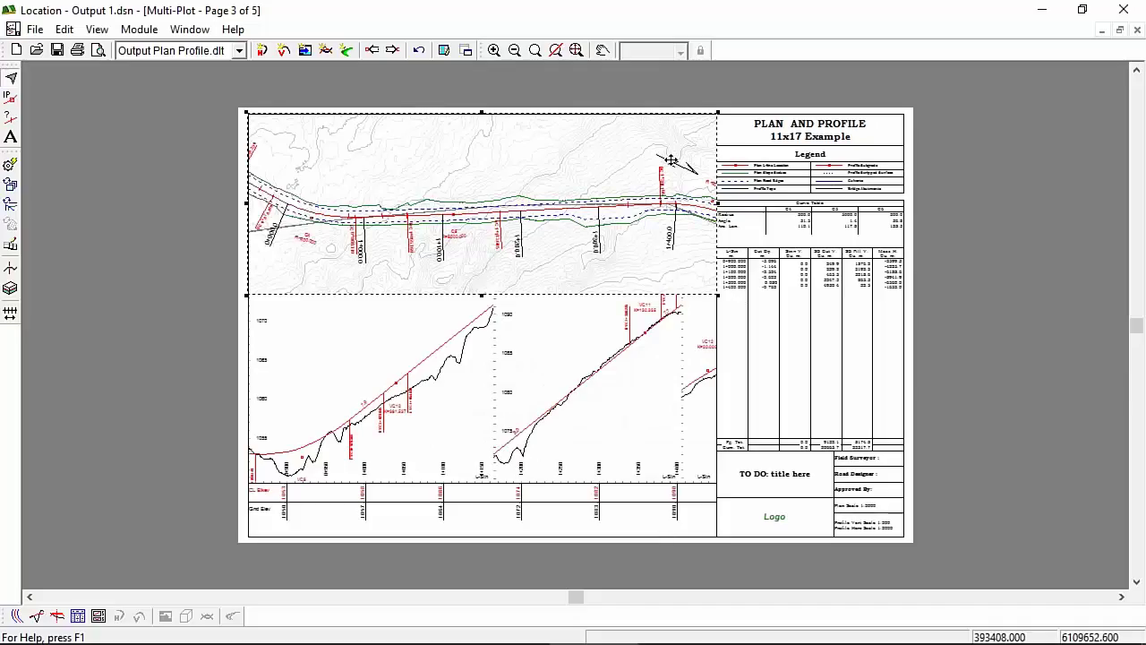
- Go to page 5 of the multi-plot and disable the North Arrow in the Plan:1 sub-view's window options
{"action": "key", "text": "Page_Down"}
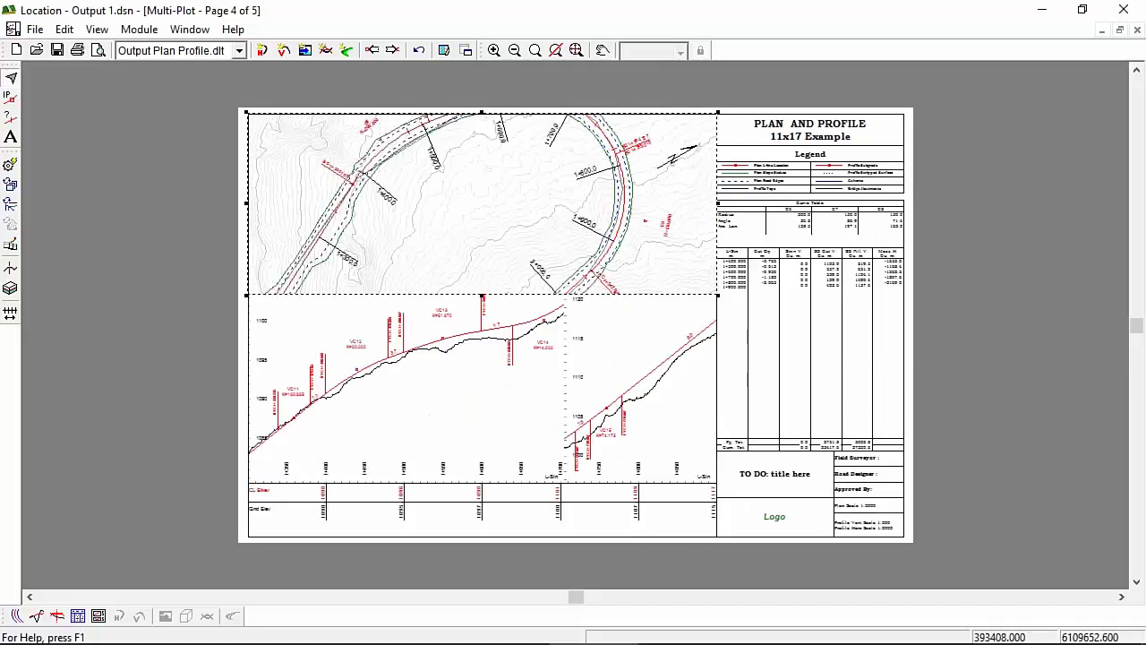
{"action": "key", "text": "Page_Down"}
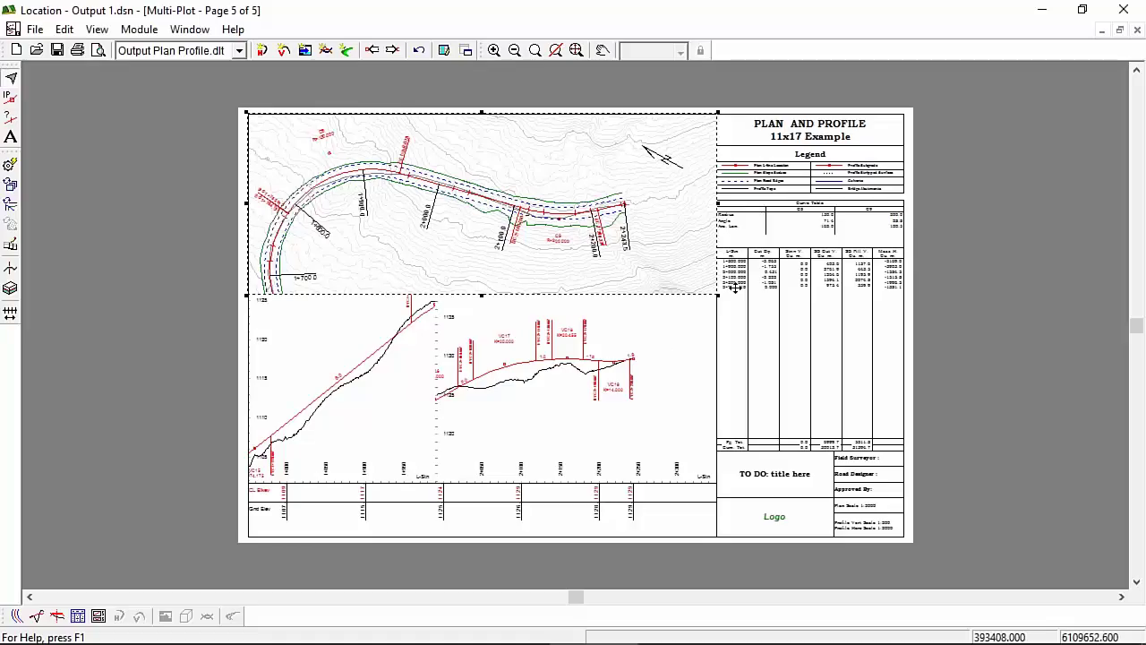
{"action": "right_click", "coordinate": [594, 165]}
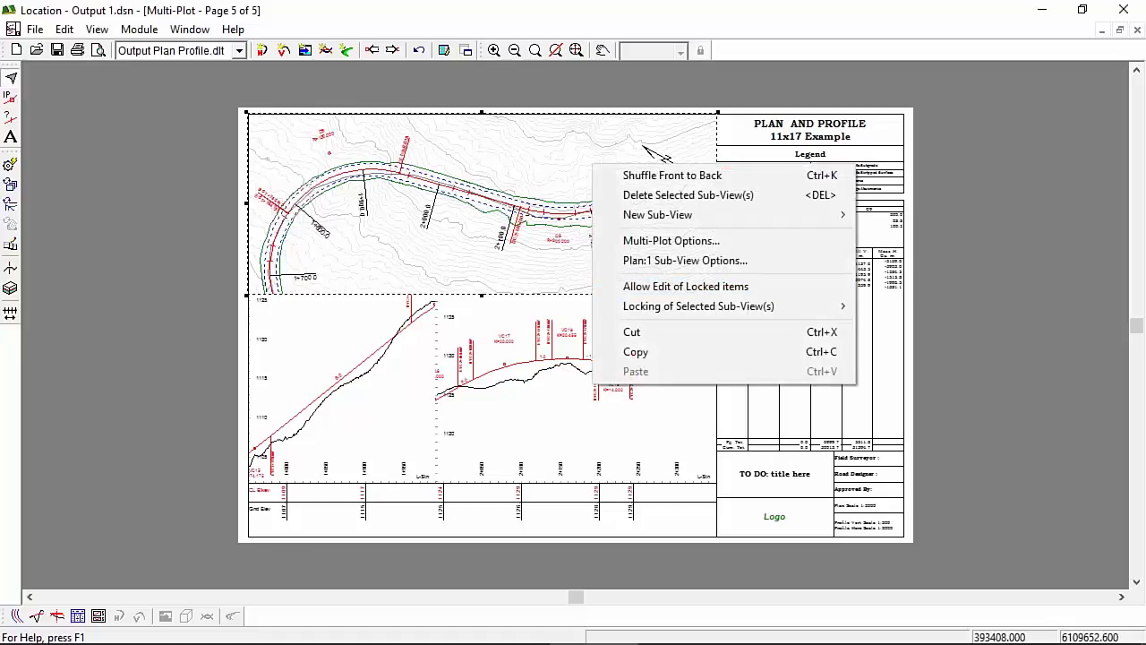
{"action": "left_click", "coordinate": [680, 262]}
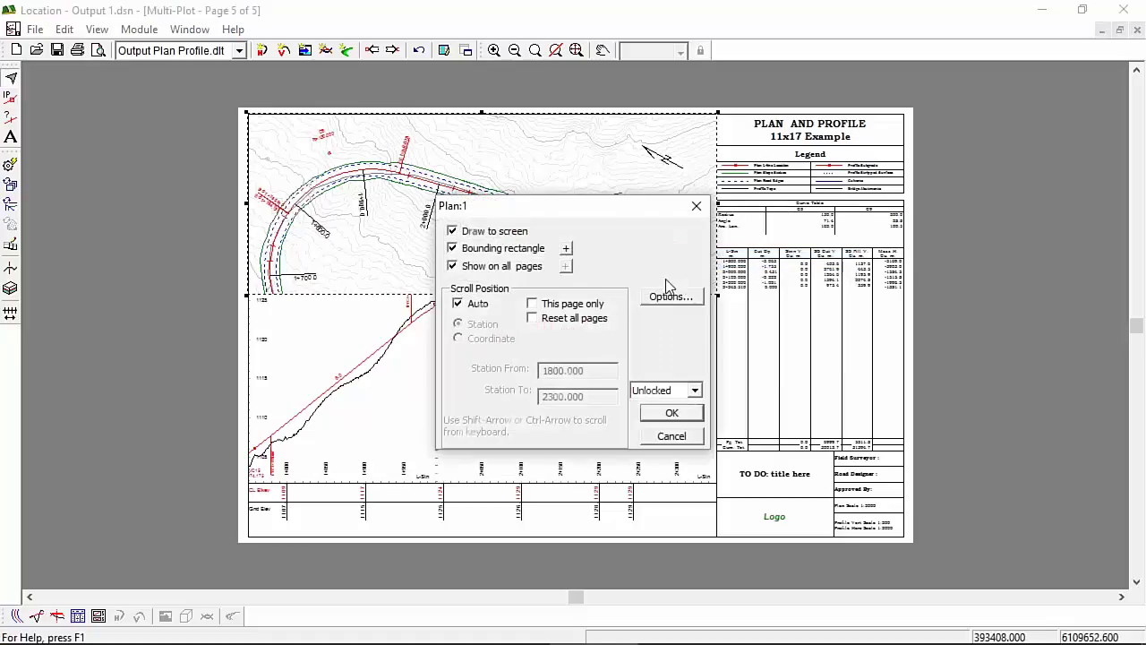
{"action": "left_click", "coordinate": [671, 296]}
{"action": "left_click", "coordinate": [433, 354]}
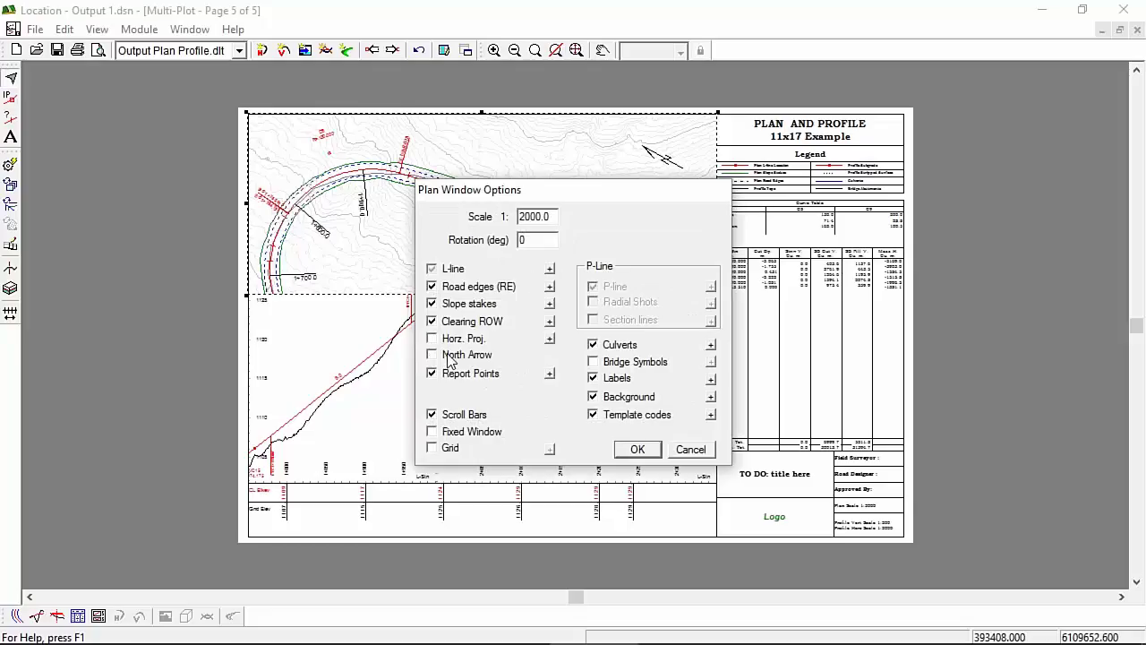
{"action": "left_click", "coordinate": [637, 448]}
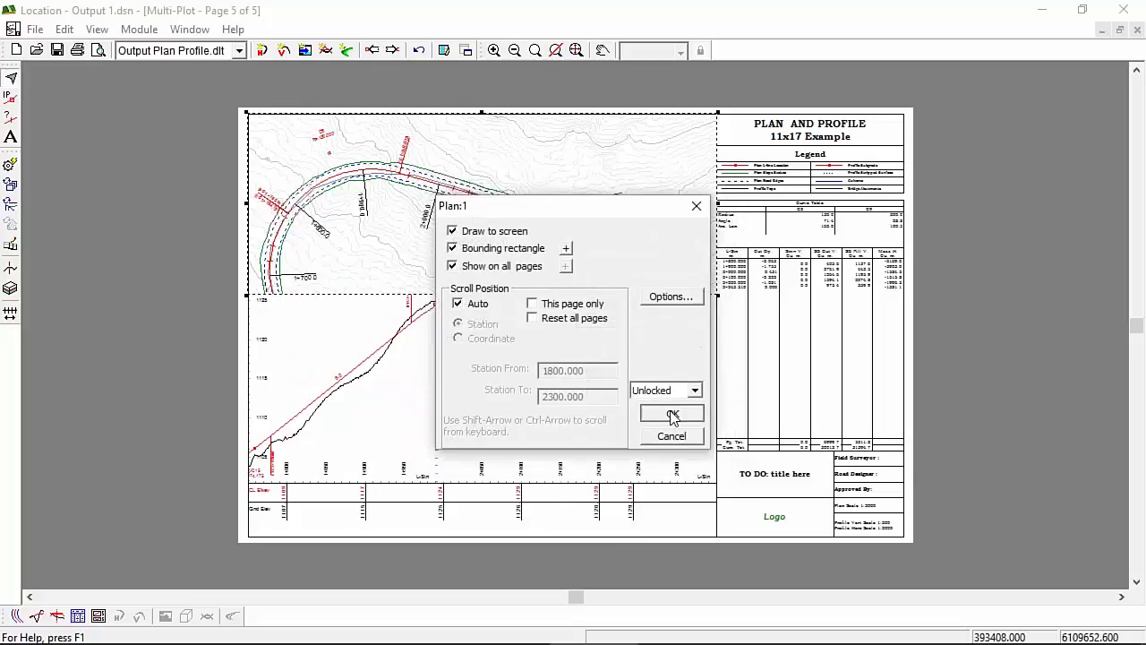
{"action": "left_click", "coordinate": [671, 414]}
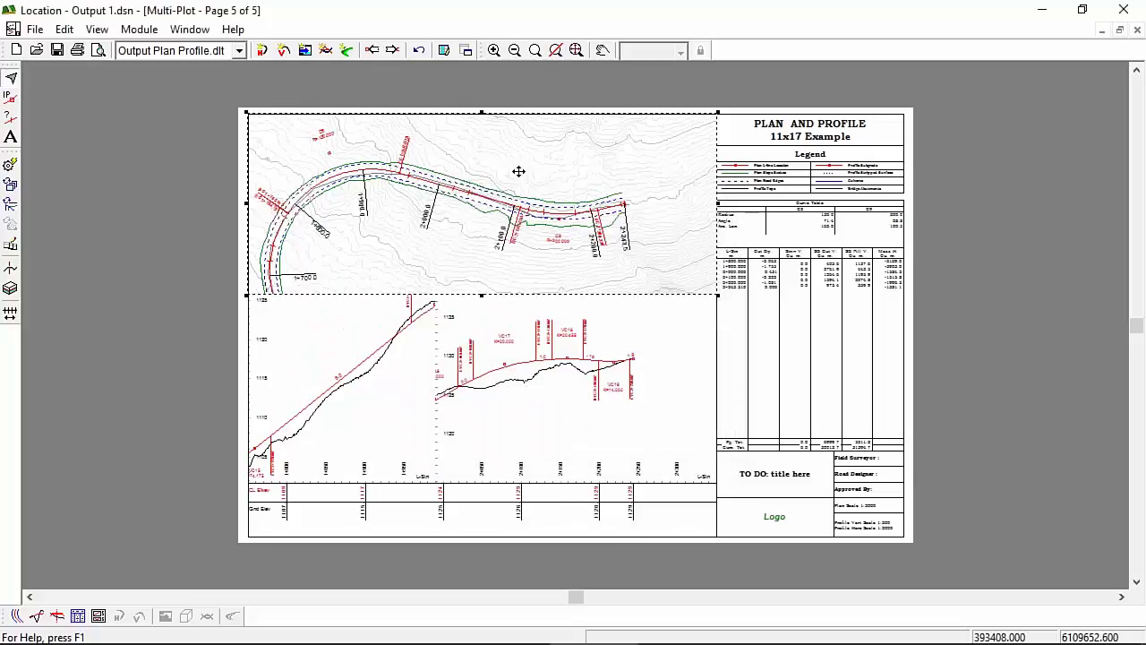
- Add a new Terrain sub-view to the page using NORTH1.ter from the softree samples70 Library folder
{"action": "right_click", "coordinate": [520, 160]}
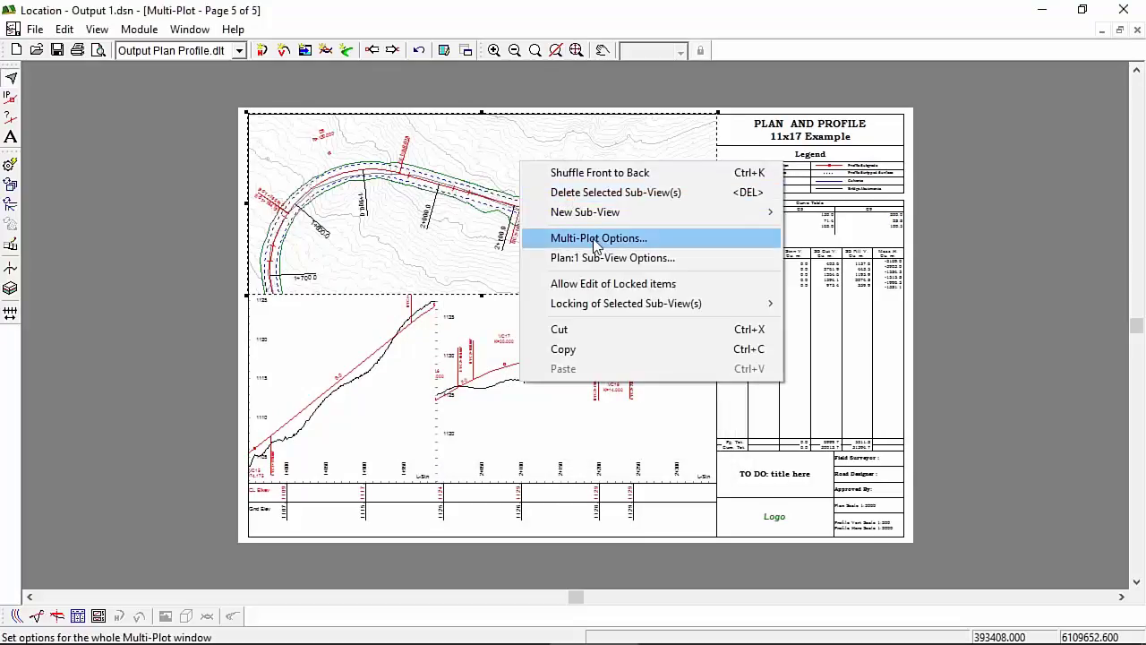
{"action": "mouse_move", "coordinate": [593, 219]}
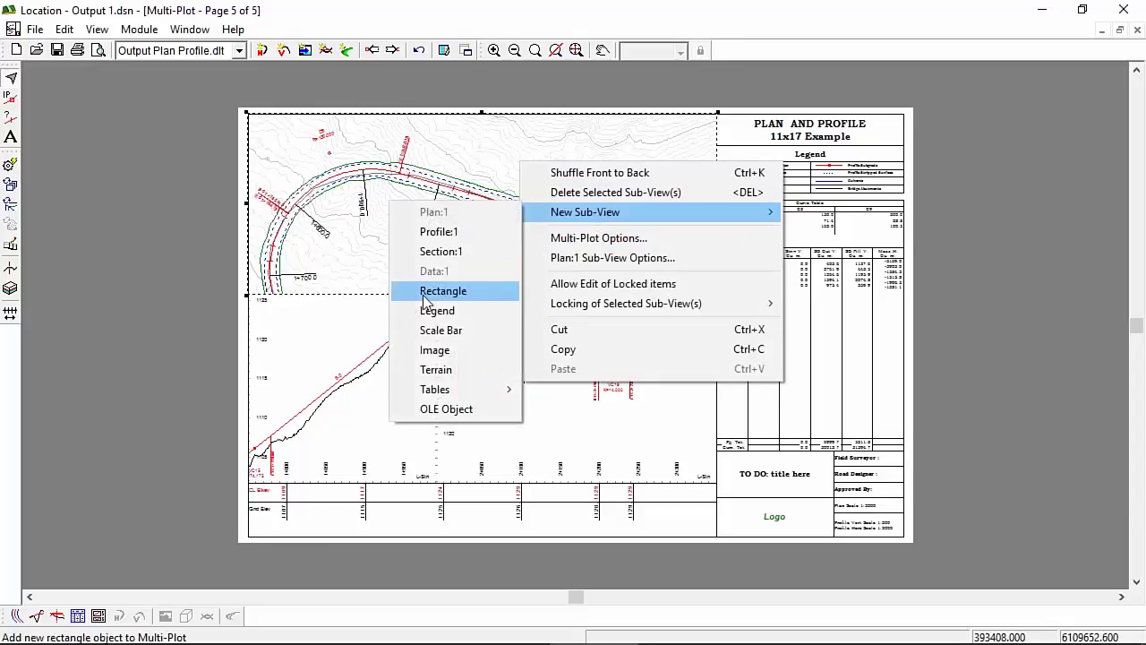
{"action": "left_click", "coordinate": [442, 372]}
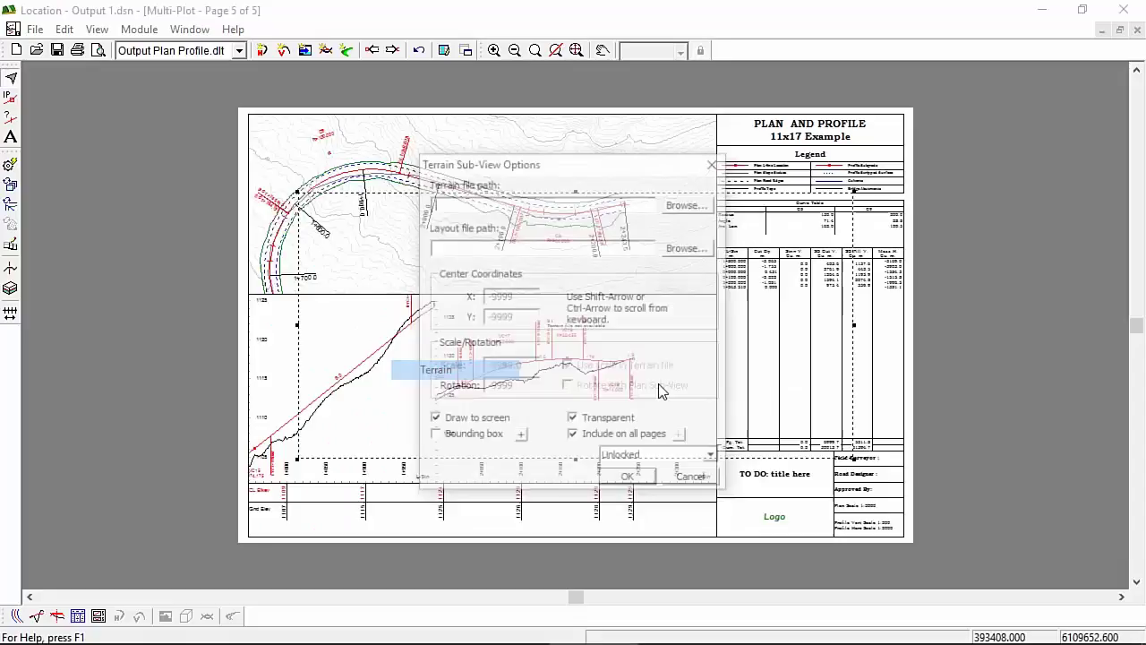
{"action": "left_click", "coordinate": [686, 204]}
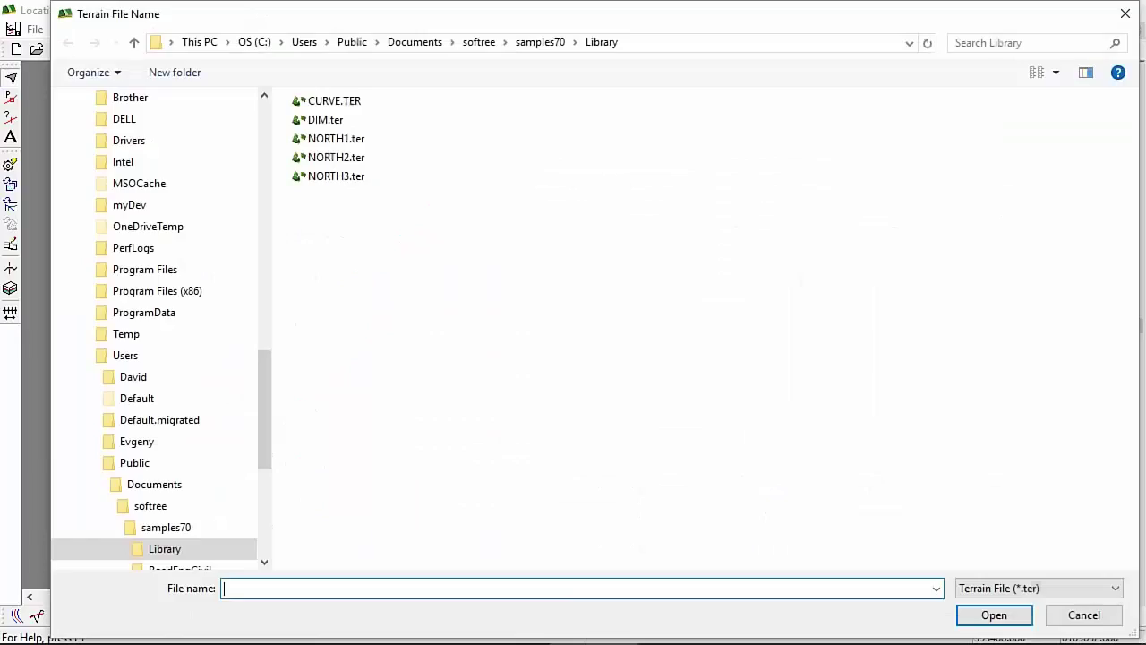
{"action": "left_click", "coordinate": [647, 44]}
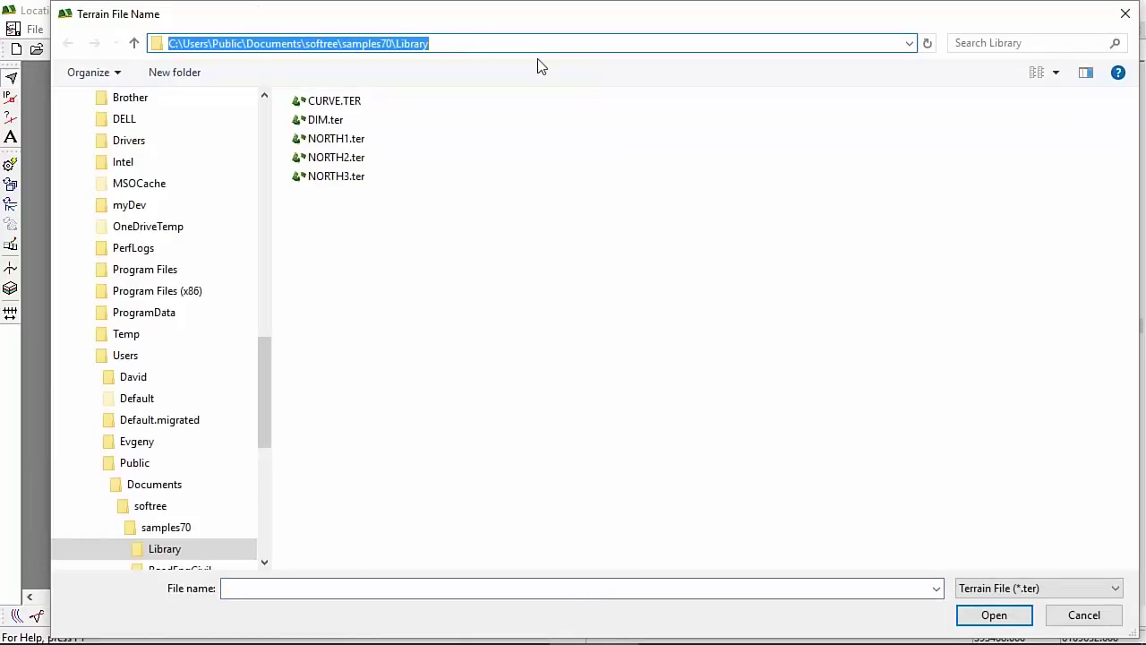
{"action": "left_click", "coordinate": [493, 42]}
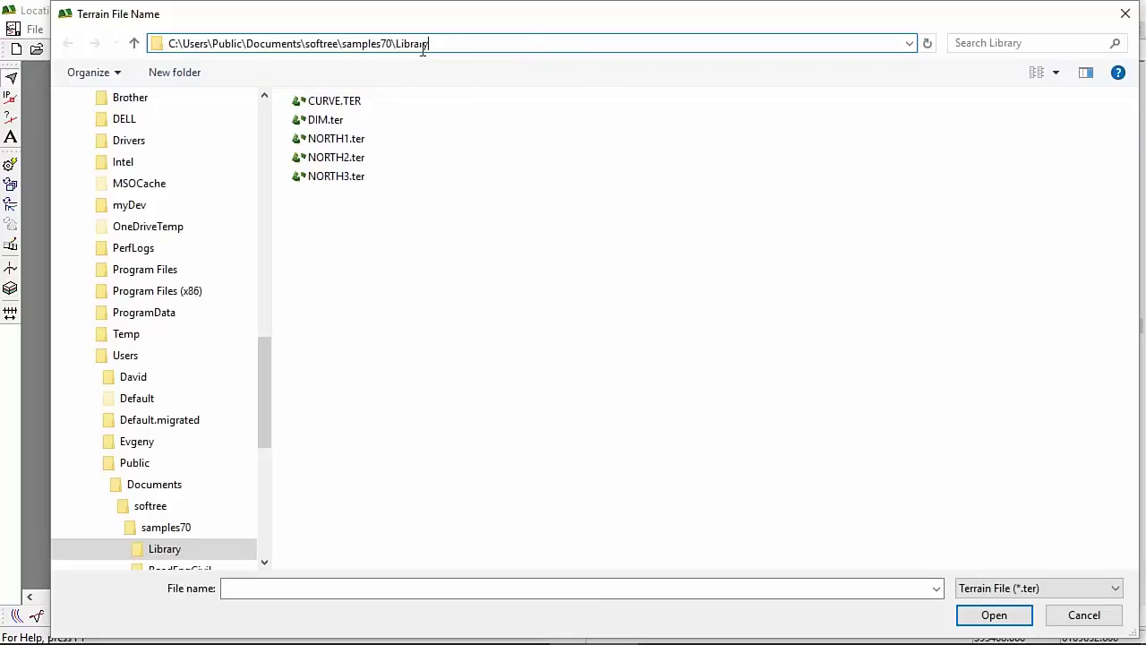
{"action": "left_click", "coordinate": [335, 138]}
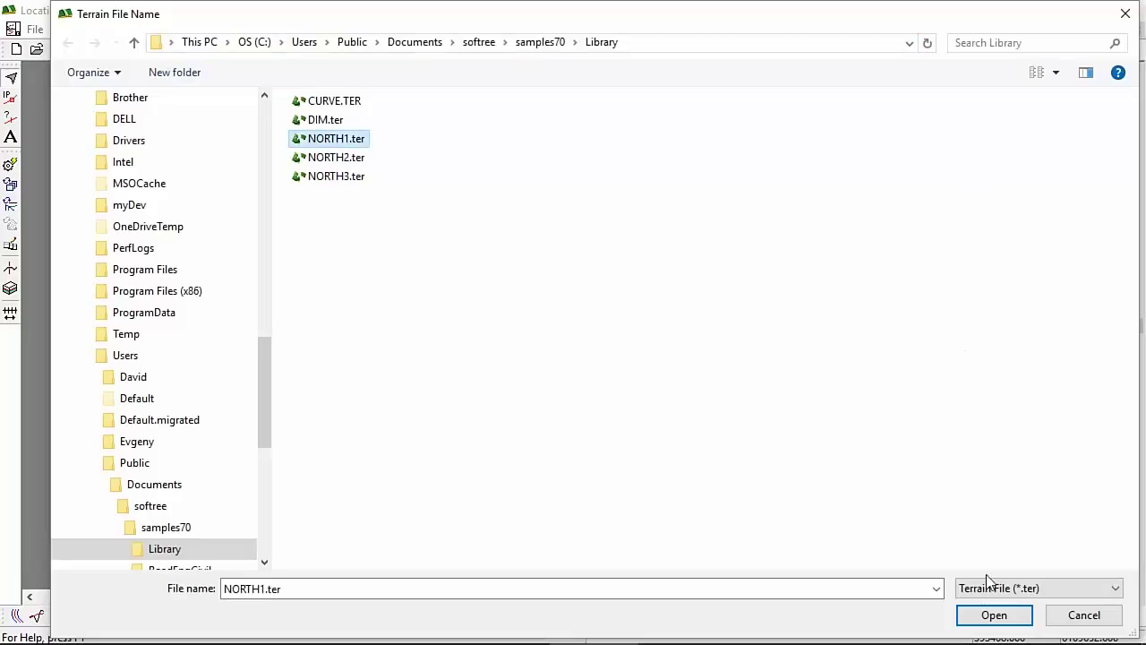
{"action": "left_click", "coordinate": [1008, 624]}
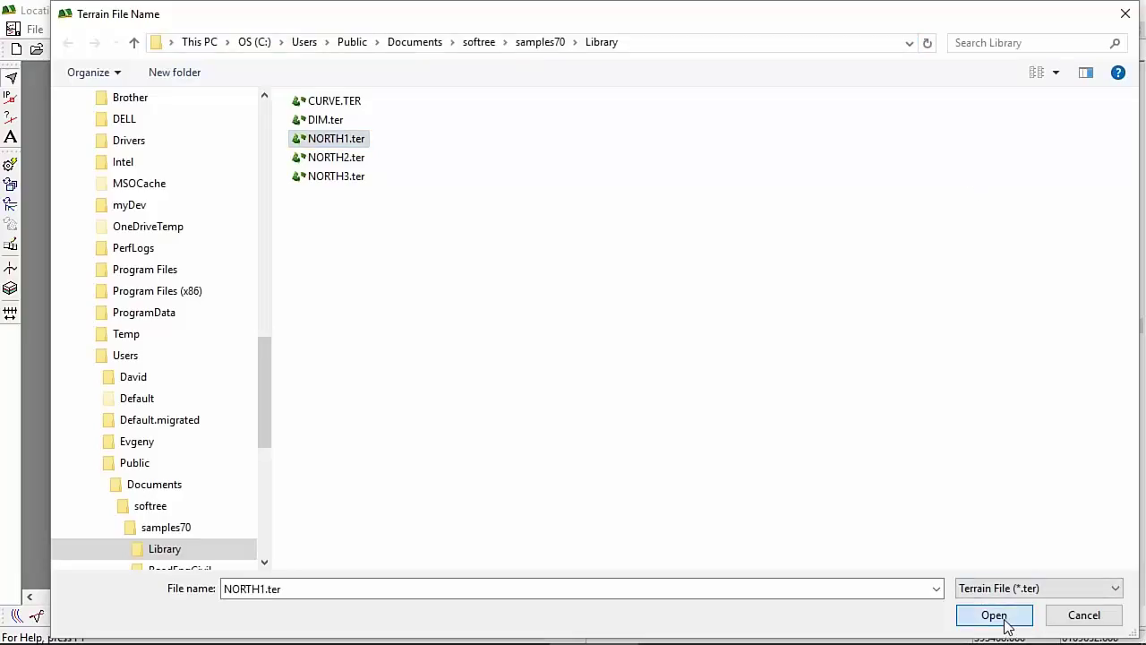
{"action": "left_click", "coordinate": [1006, 624]}
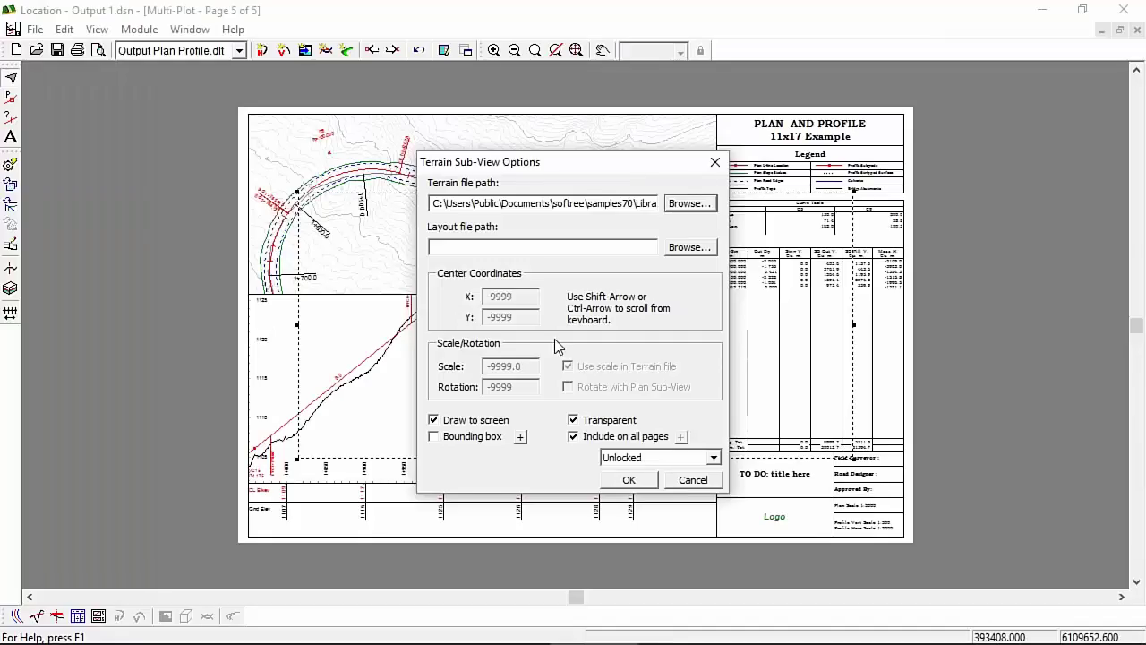
{"action": "left_click_drag", "start_coordinate": [587, 170], "coordinate": [566, 101]}
{"action": "left_click", "coordinate": [613, 418]}
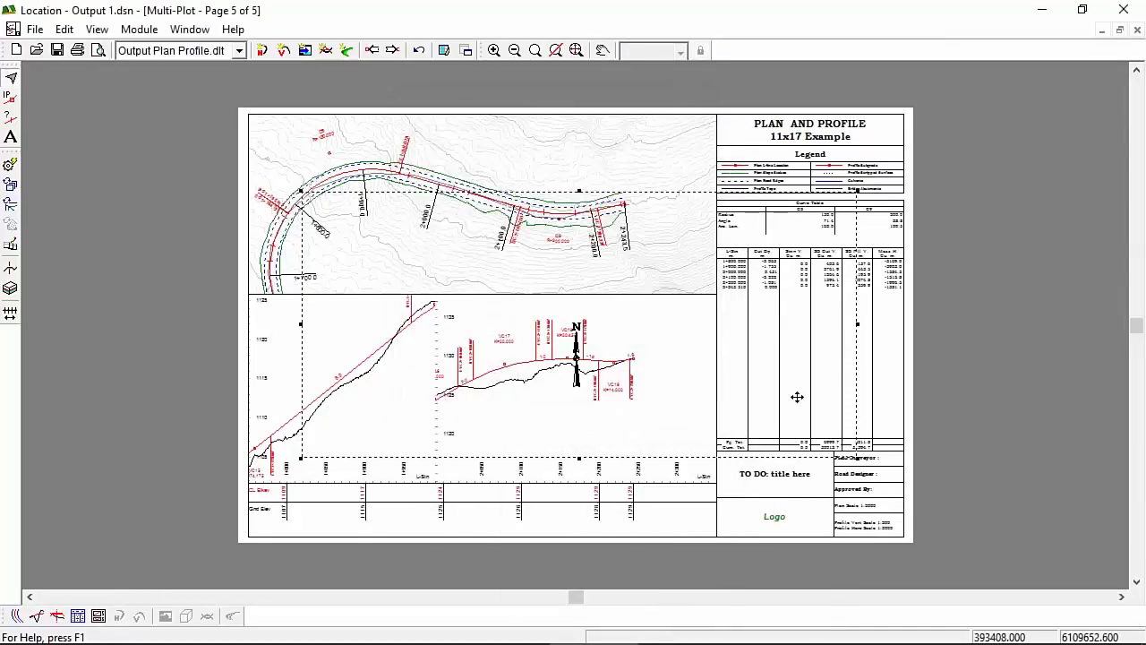
- Shrink the new north arrow terrain sub-view and place it over the upper-right corner of the plan sub-view
{"action": "left_click_drag", "start_coordinate": [686, 358], "coordinate": [879, 238]}
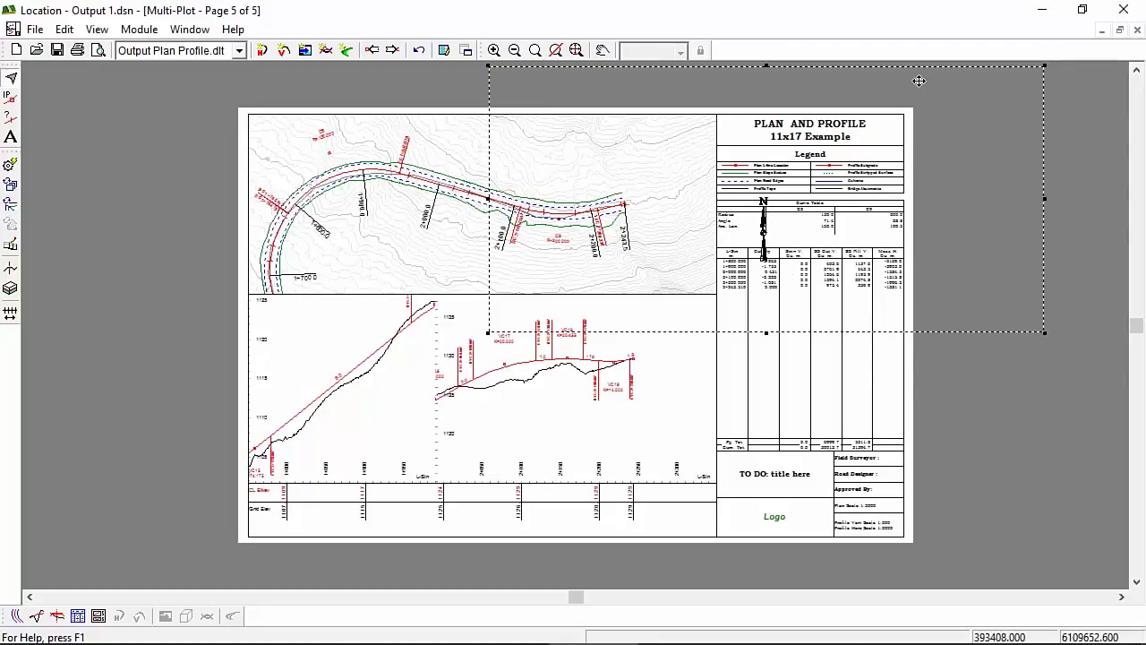
{"action": "right_click", "coordinate": [309, 224]}
{"action": "mouse_move", "coordinate": [370, 275]}
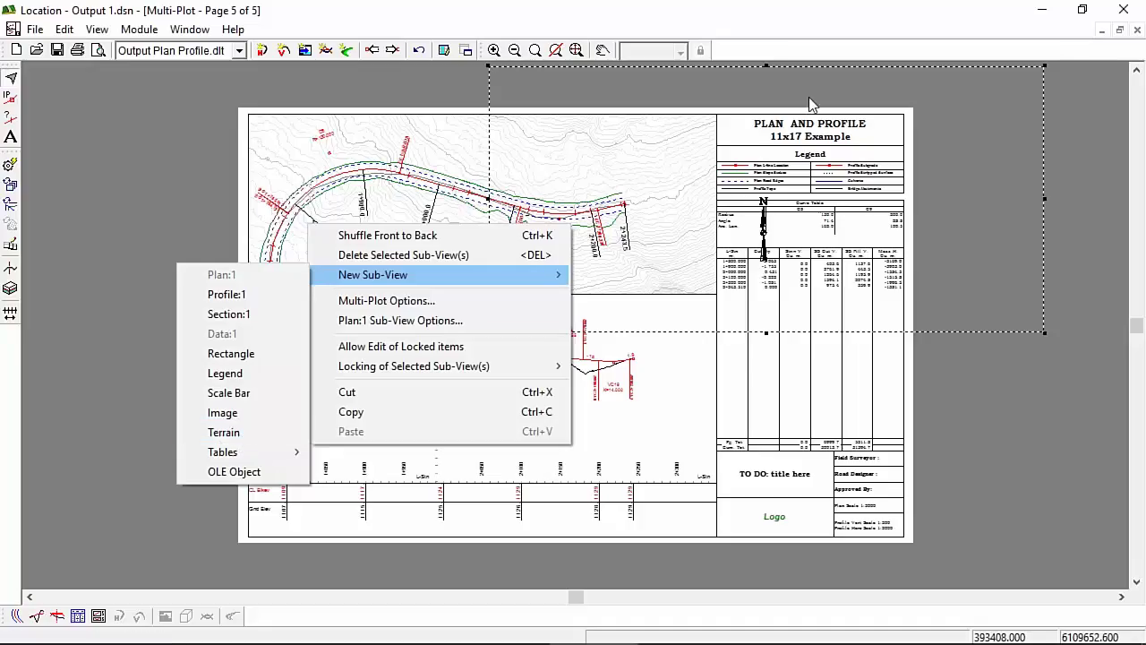
{"action": "left_click", "coordinate": [957, 117]}
{"action": "left_click_drag", "start_coordinate": [935, 192], "coordinate": [630, 192]}
{"action": "left_click_drag", "start_coordinate": [565, 142], "coordinate": [648, 166]}
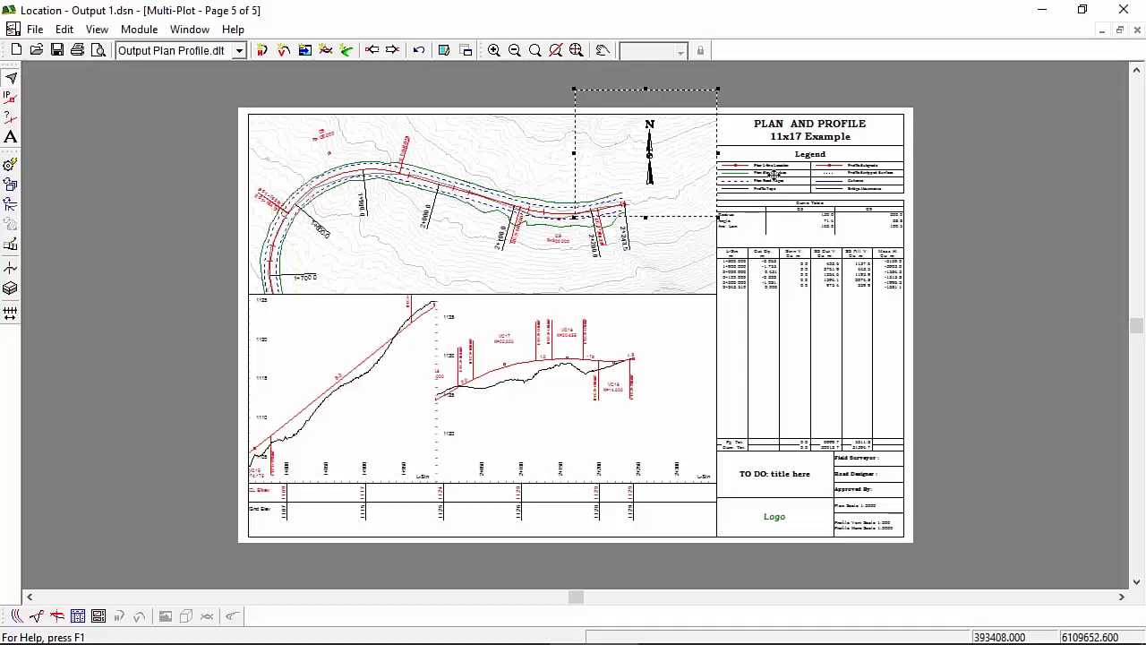
- Set the north arrow terrain sub-view to rotate with the Plan sub-view, and decline switching it to manual rotation
{"action": "double_click", "coordinate": [760, 201]}
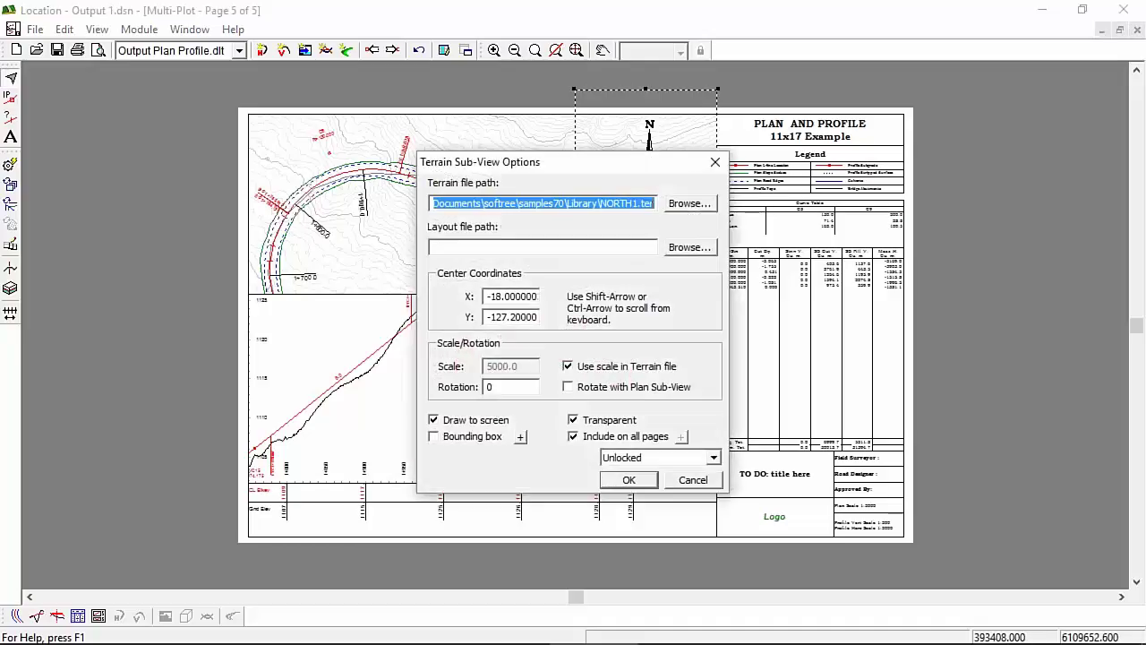
{"action": "left_click", "coordinate": [567, 387]}
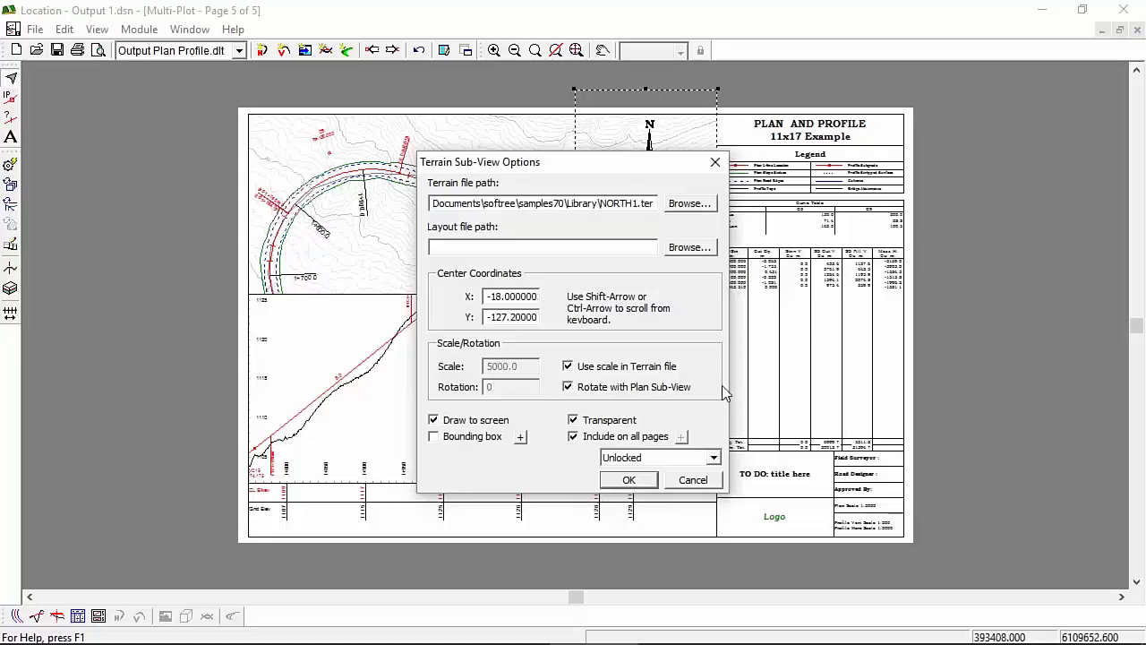
{"action": "left_click", "coordinate": [630, 479]}
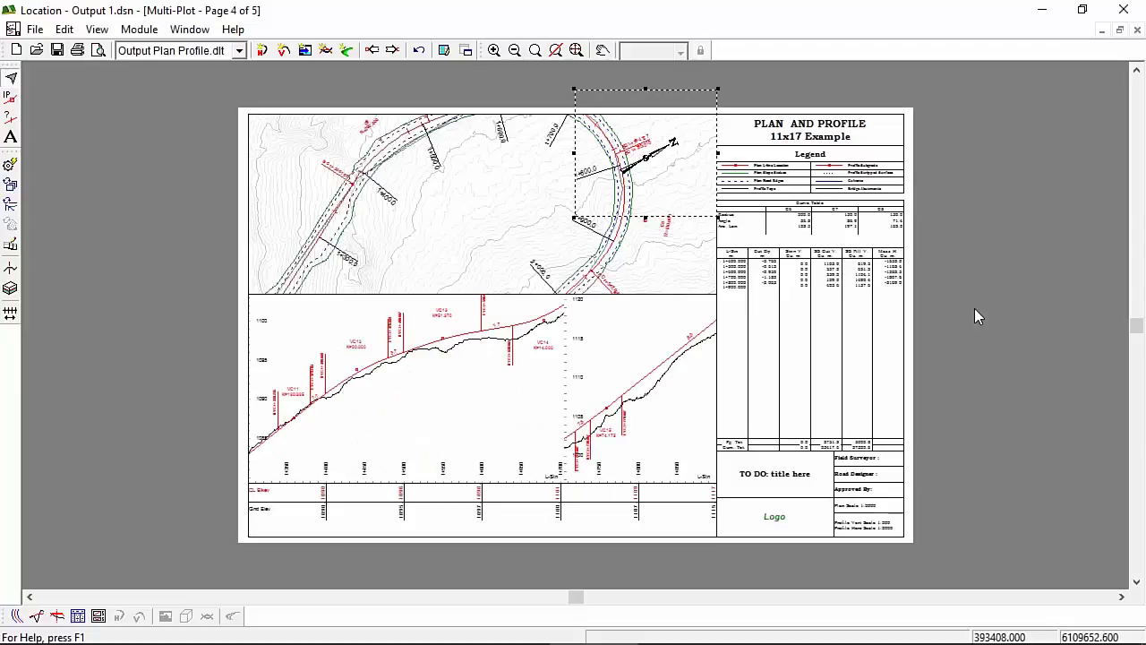
{"action": "left_click", "coordinate": [269, 356]}
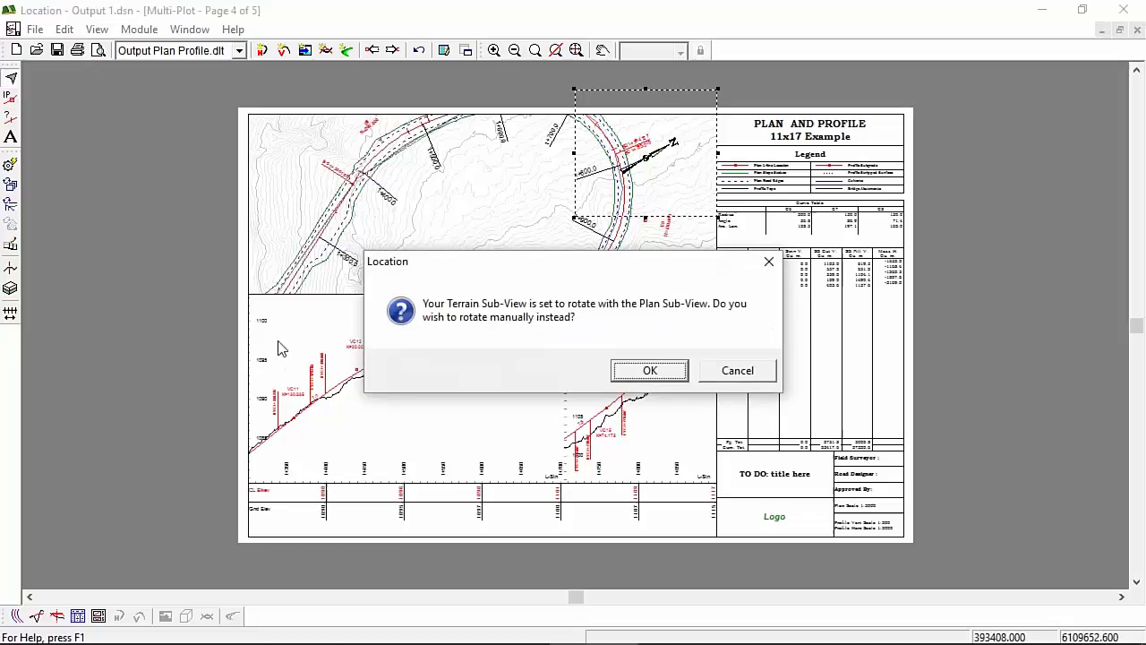
{"action": "left_click", "coordinate": [771, 374]}
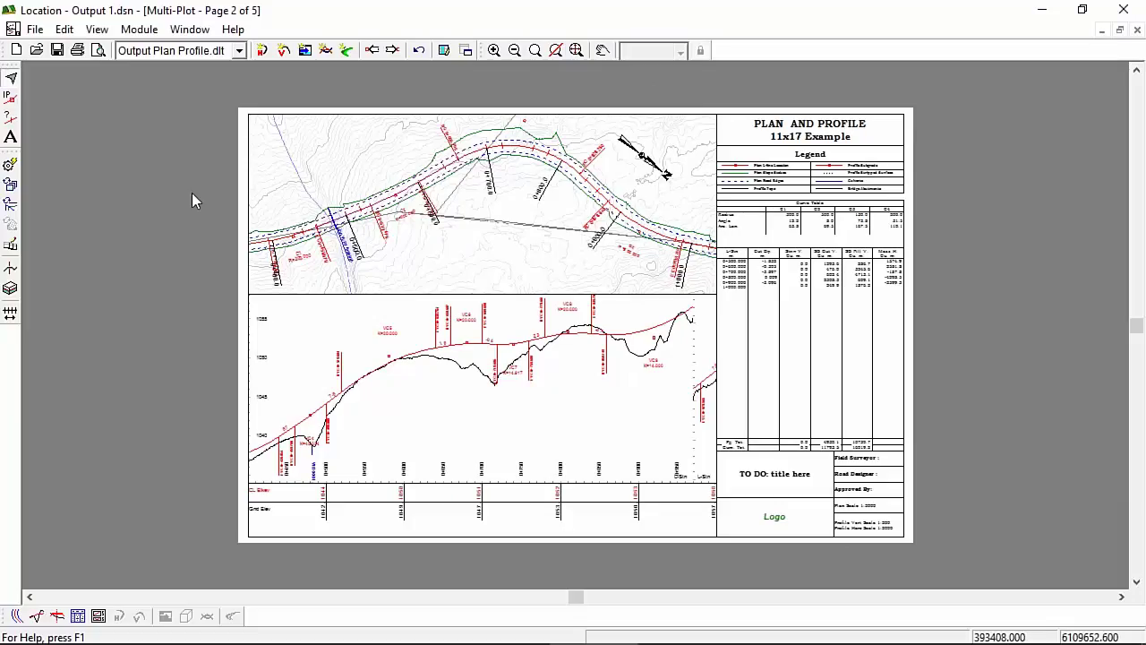
- Select the Plan sub-view on page 4, switch it to manual scrolling and rotate the plan
{"action": "left_click", "coordinate": [9, 206]}
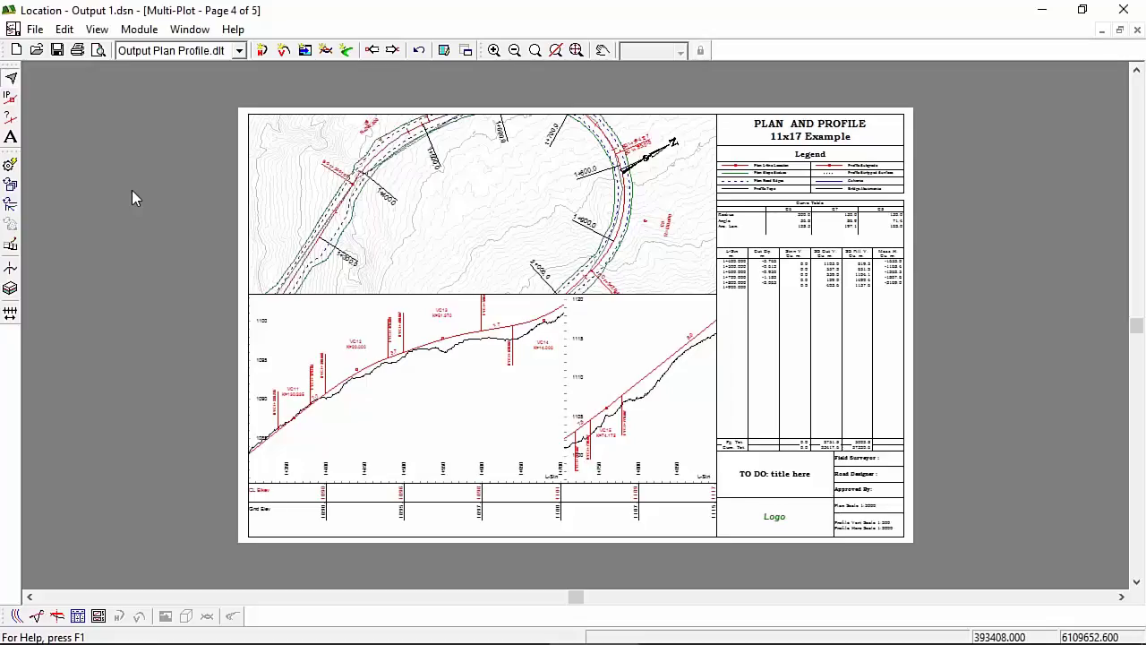
{"action": "left_click", "coordinate": [525, 188]}
{"action": "double_click", "coordinate": [526, 189]}
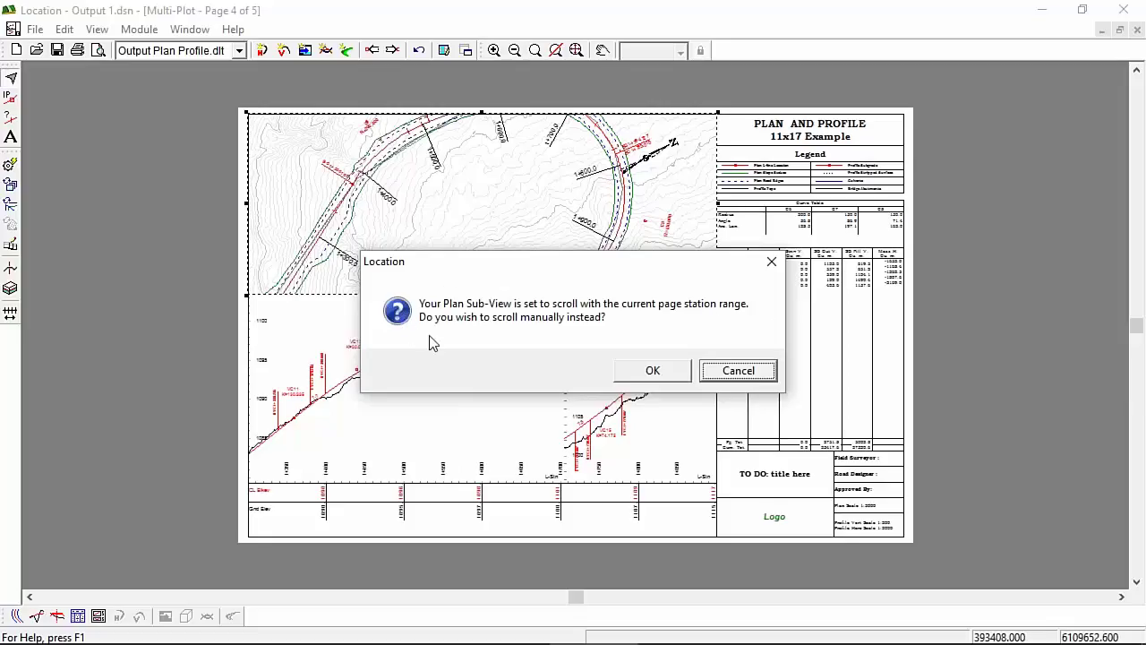
{"action": "left_click", "coordinate": [672, 377]}
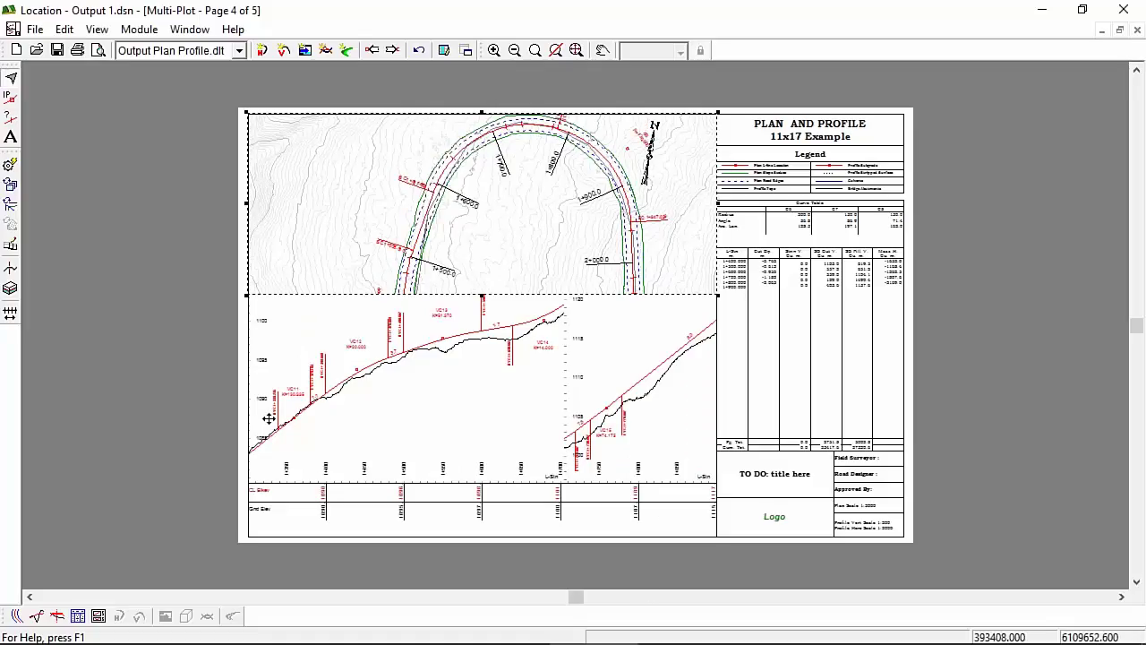
- Examine the profile's vertical curve labels on page 4, readjust the Plan sub-view's rotation and deselect it
{"action": "scroll", "coordinate": [269, 417], "scroll_direction": "up", "scroll_amount": 4}
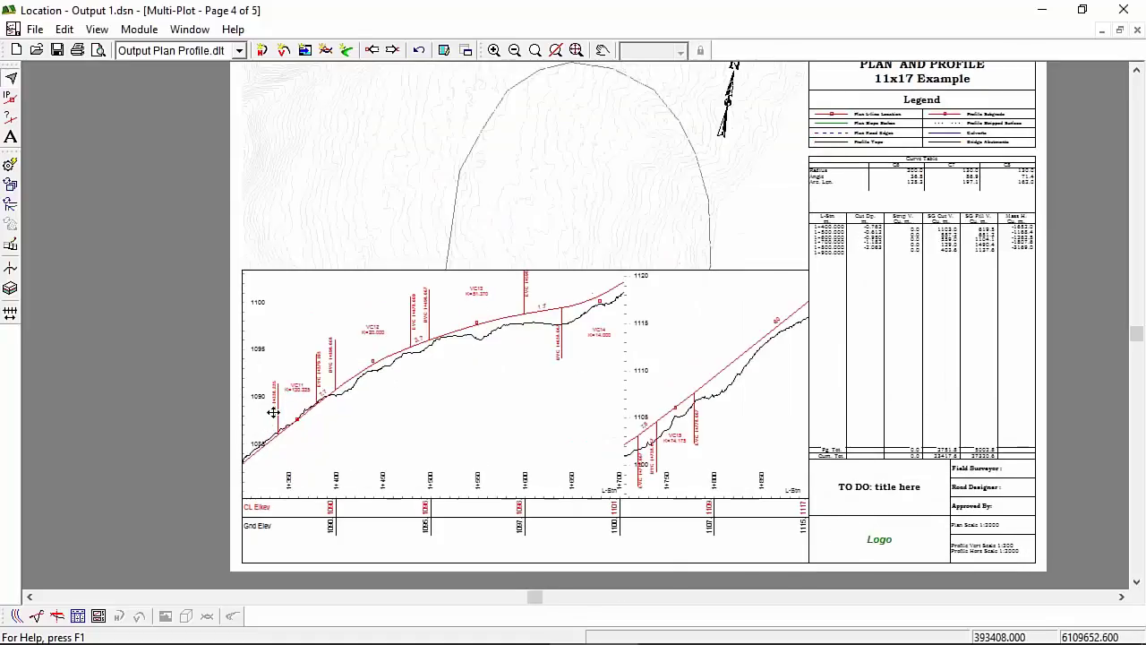
{"action": "scroll", "coordinate": [273, 412], "scroll_direction": "down", "scroll_amount": 1}
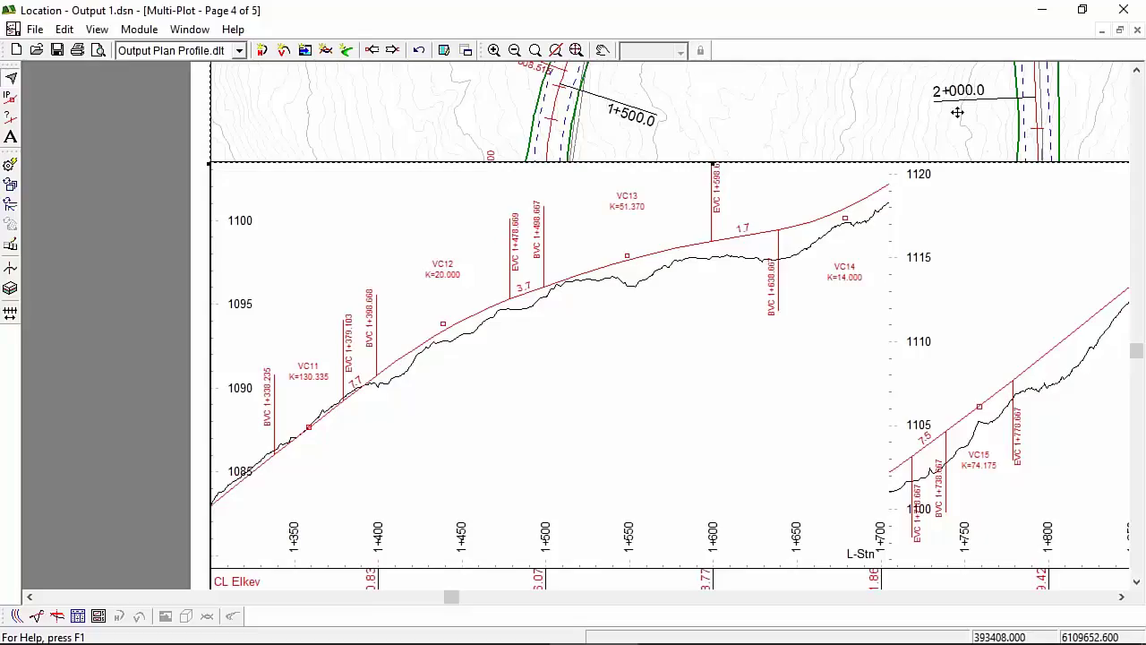
{"action": "middle_click_drag", "start_coordinate": [1090, 376], "coordinate": [800, 384]}
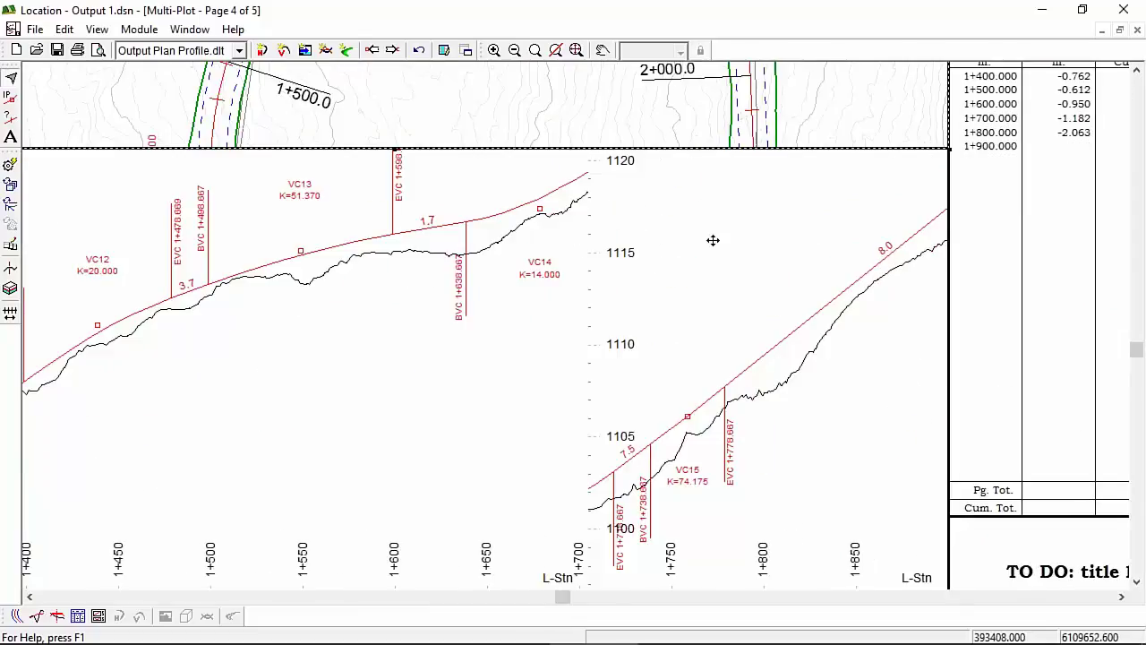
{"action": "scroll", "coordinate": [620, 233], "scroll_direction": "down", "scroll_amount": 3}
{"action": "scroll", "coordinate": [522, 232], "scroll_direction": "up", "scroll_amount": 1}
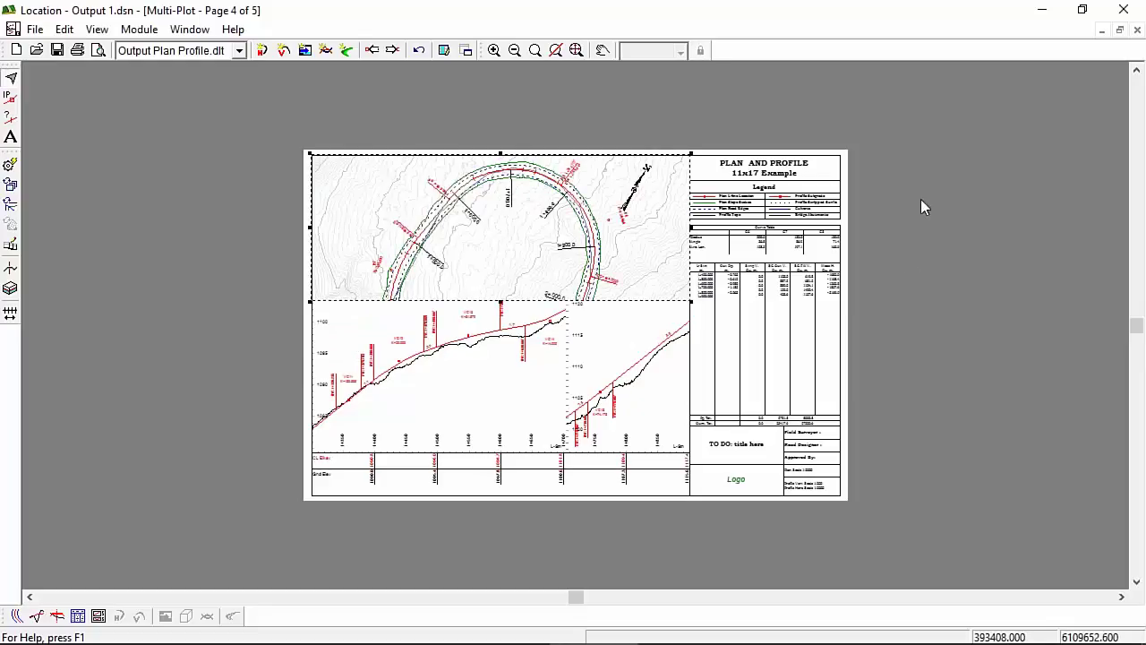
{"action": "left_click", "coordinate": [1003, 280]}
- Inspect the options of the "PLAN AND PROFILE" title rectangle on page 4, and select the "TO DO: title here" rectangle
{"action": "scroll", "coordinate": [601, 116], "scroll_direction": "up", "scroll_amount": 3}
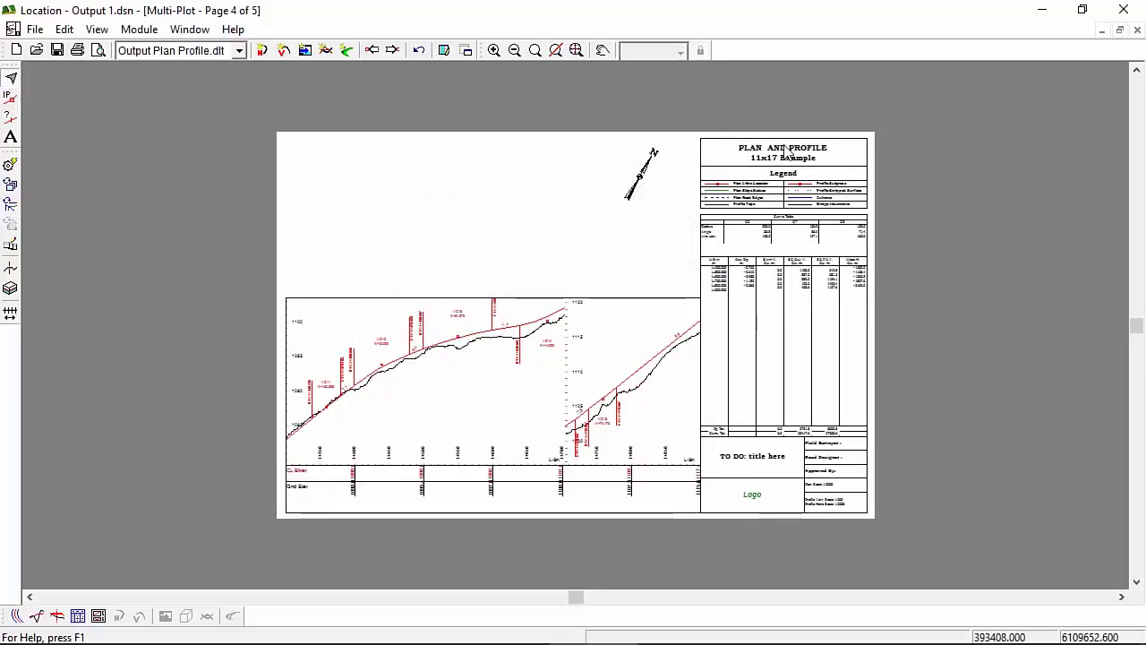
{"action": "scroll", "coordinate": [858, 105], "scroll_direction": "up", "scroll_amount": 2}
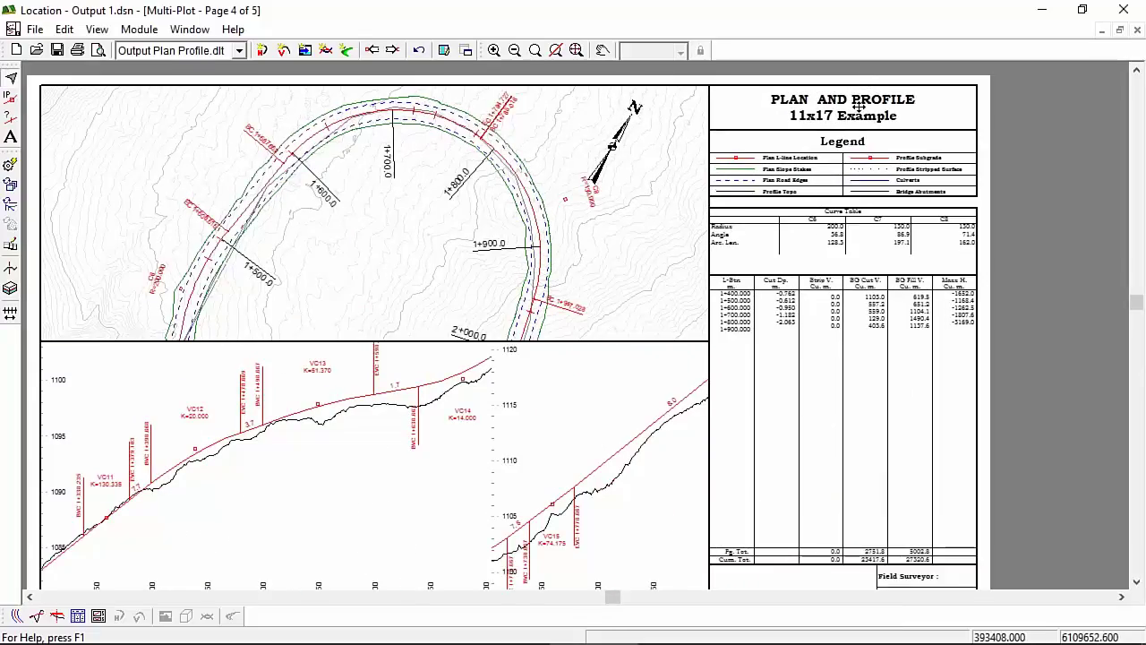
{"action": "right_click", "coordinate": [123, 207]}
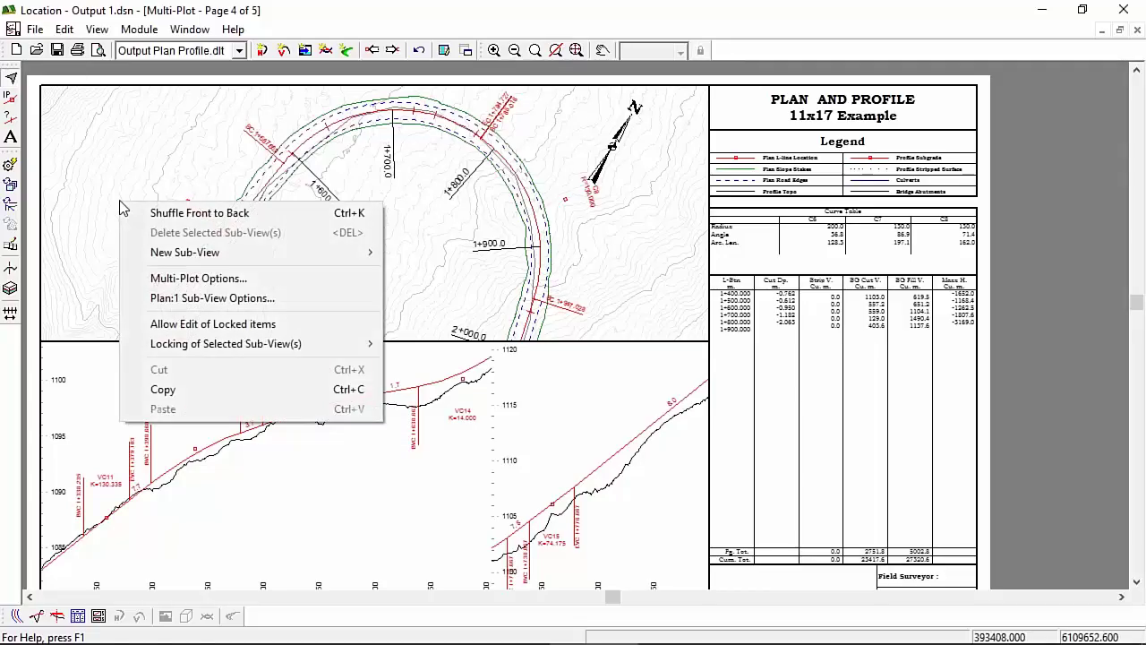
{"action": "mouse_move", "coordinate": [220, 254]}
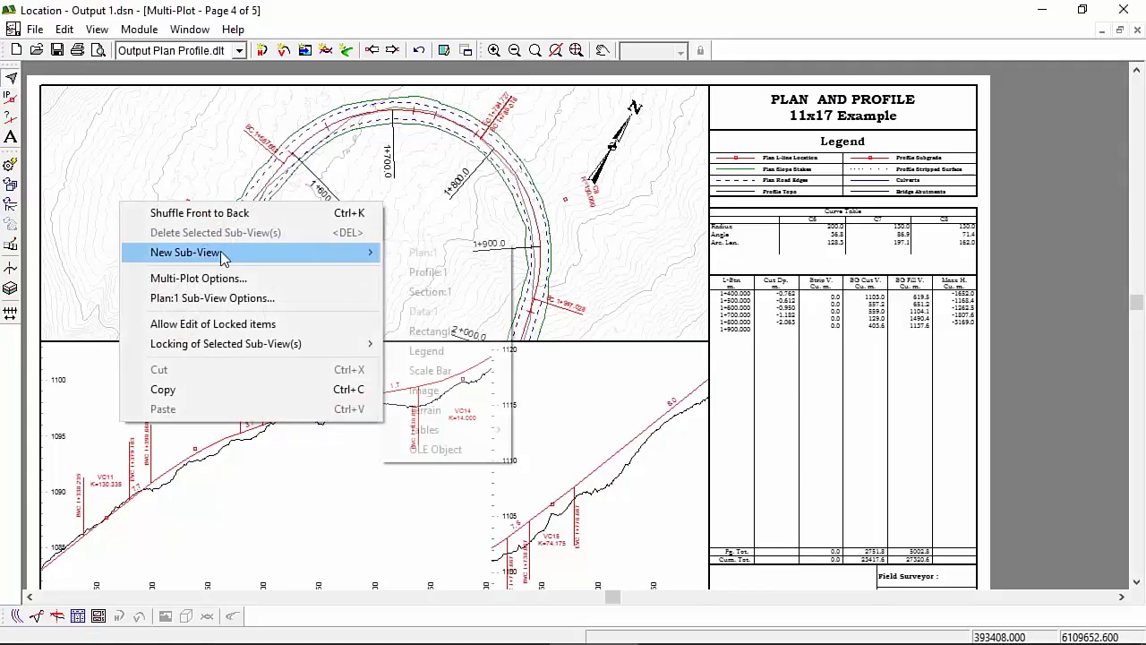
{"action": "left_click", "coordinate": [419, 333]}
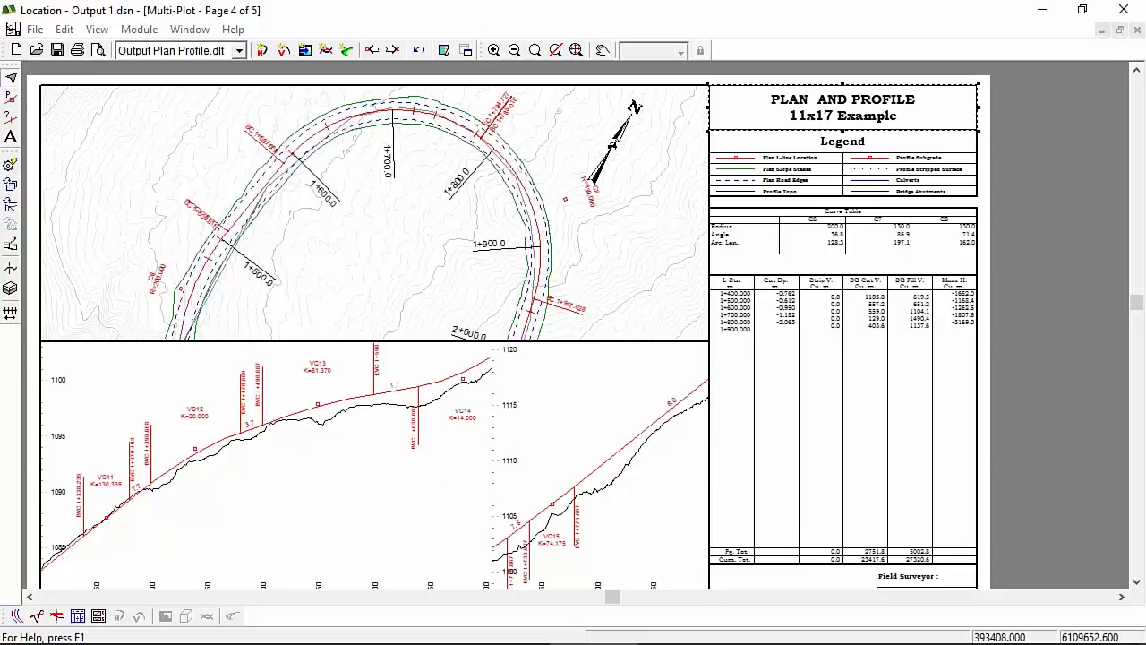
{"action": "left_click_drag", "start_coordinate": [570, 233], "coordinate": [444, 211]}
{"action": "left_click", "coordinate": [673, 476]}
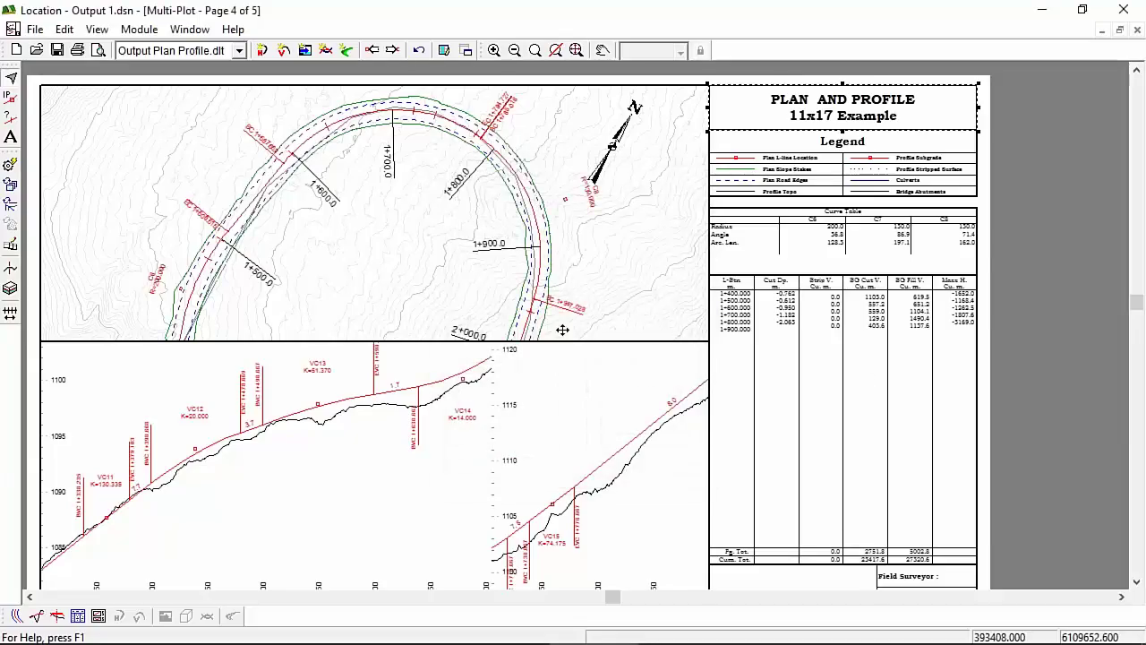
{"action": "scroll", "coordinate": [792, 402], "scroll_direction": "down", "scroll_amount": 2}
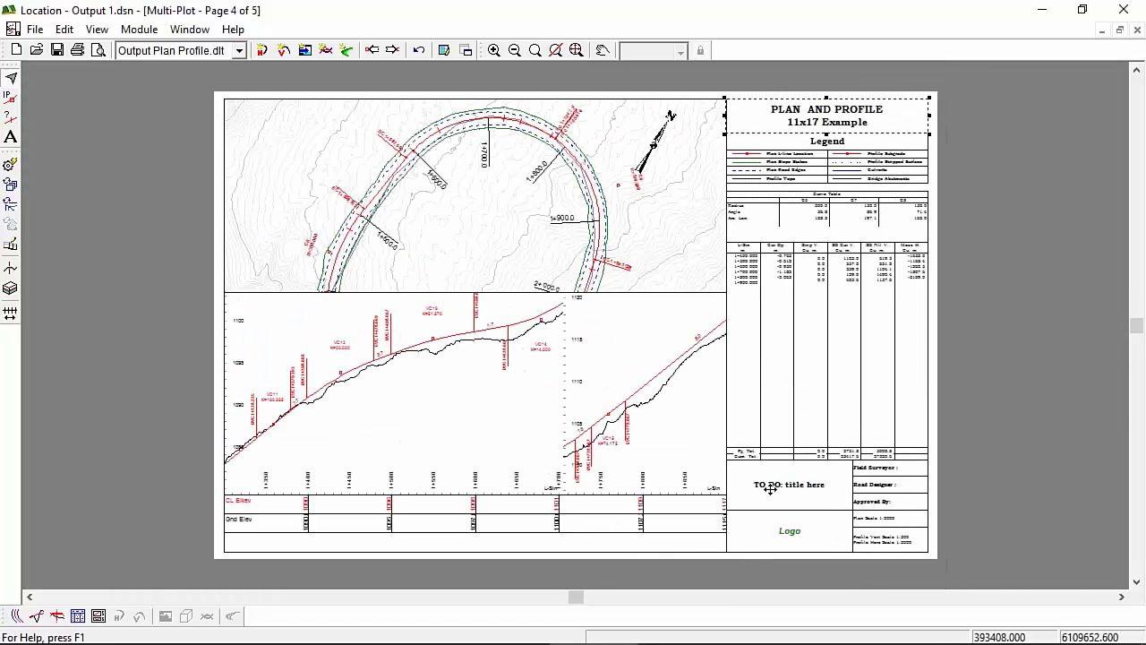
{"action": "left_click", "coordinate": [781, 482]}
- Add a rectangle sub-view with a 6 - thick (heavy) border and fit it around the full title, legend and tables column
{"action": "right_click", "coordinate": [257, 266]}
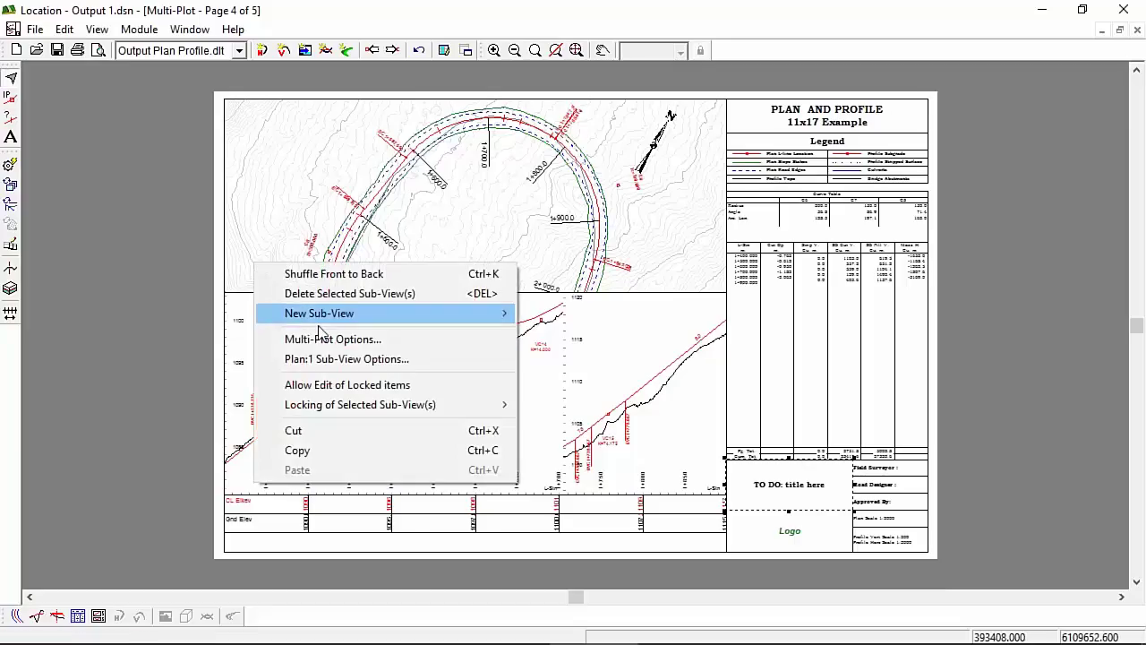
{"action": "mouse_move", "coordinate": [328, 313]}
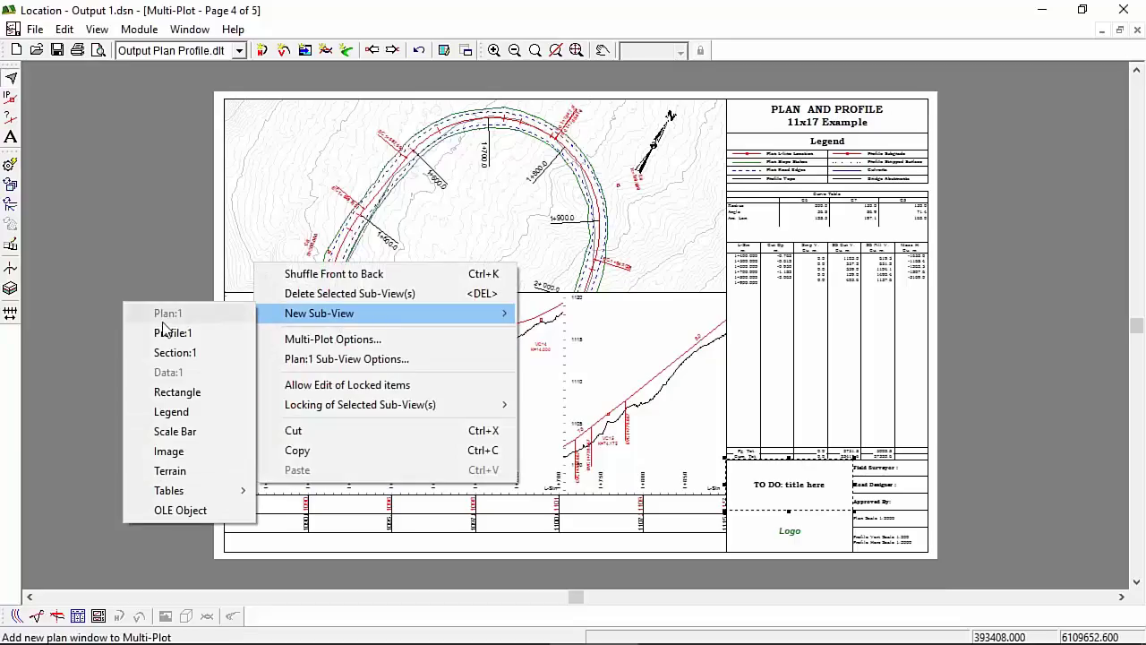
{"action": "left_click", "coordinate": [179, 393]}
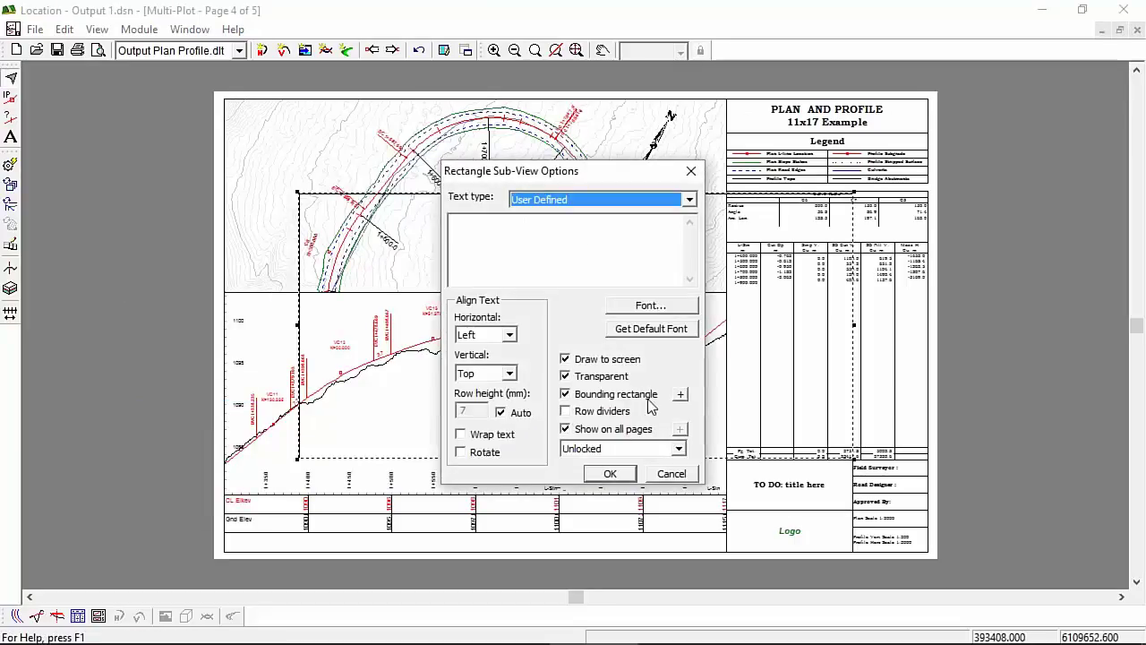
{"action": "left_click", "coordinate": [680, 394]}
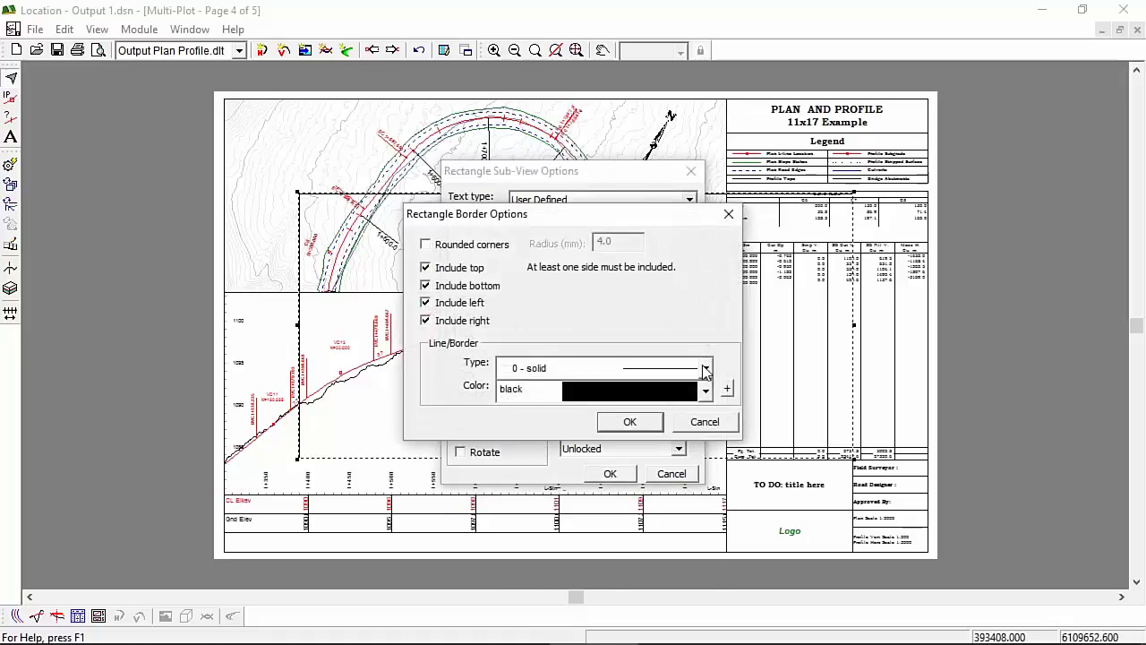
{"action": "left_click", "coordinate": [704, 368]}
{"action": "left_click", "coordinate": [672, 498]}
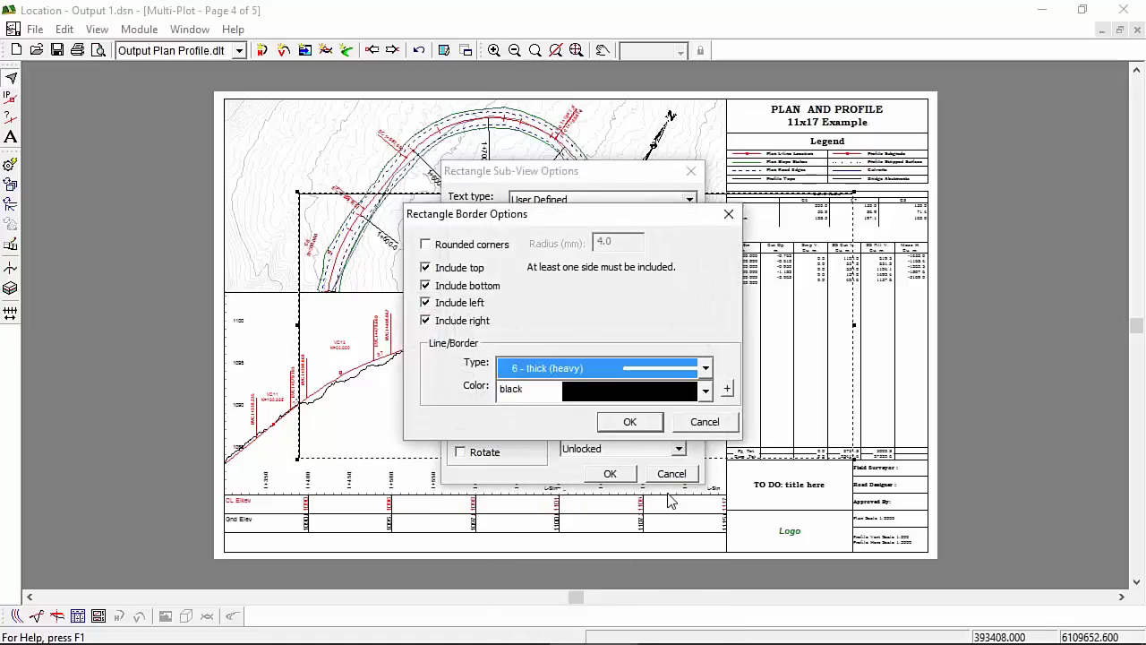
{"action": "left_click", "coordinate": [629, 422]}
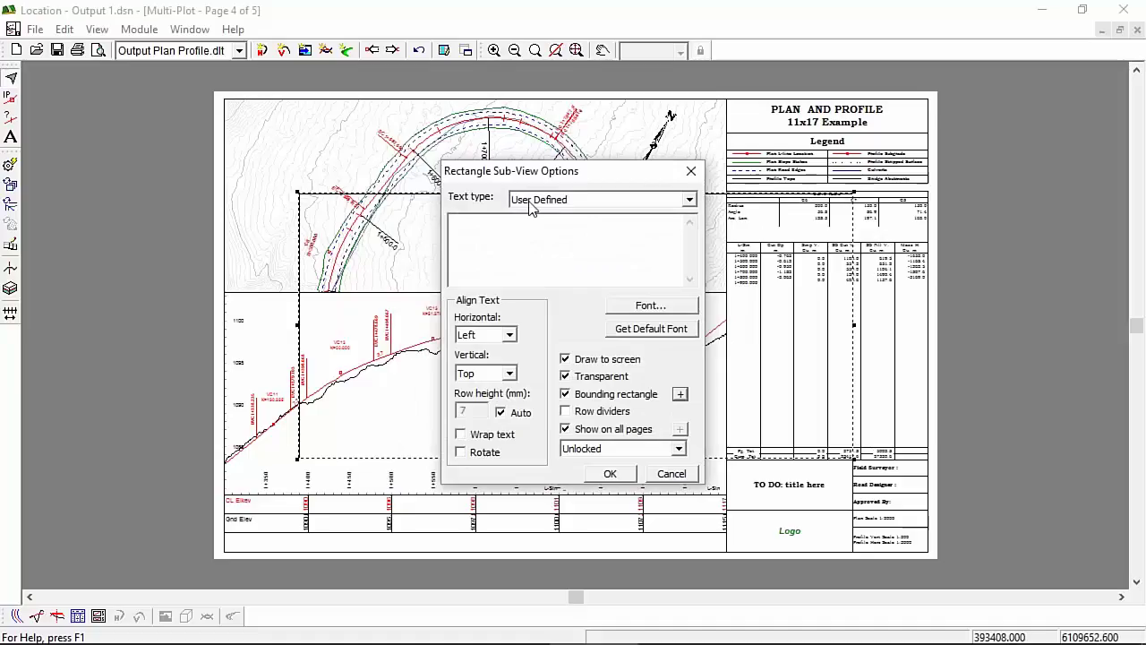
{"action": "left_click", "coordinate": [605, 477]}
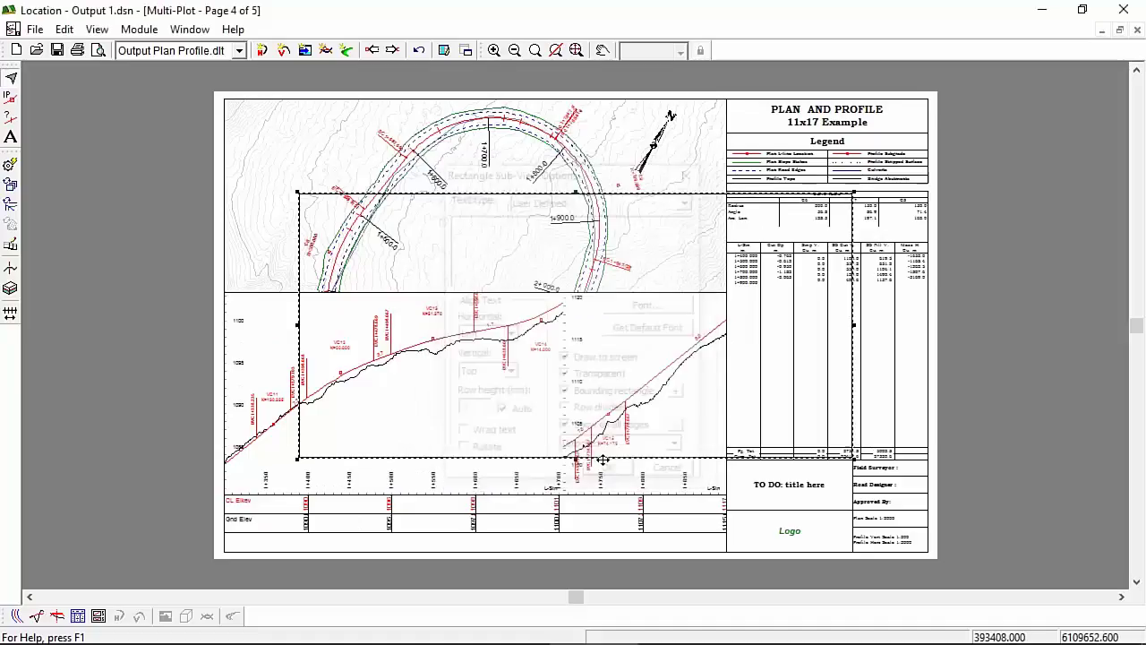
{"action": "left_click_drag", "start_coordinate": [663, 188], "coordinate": [674, 184]}
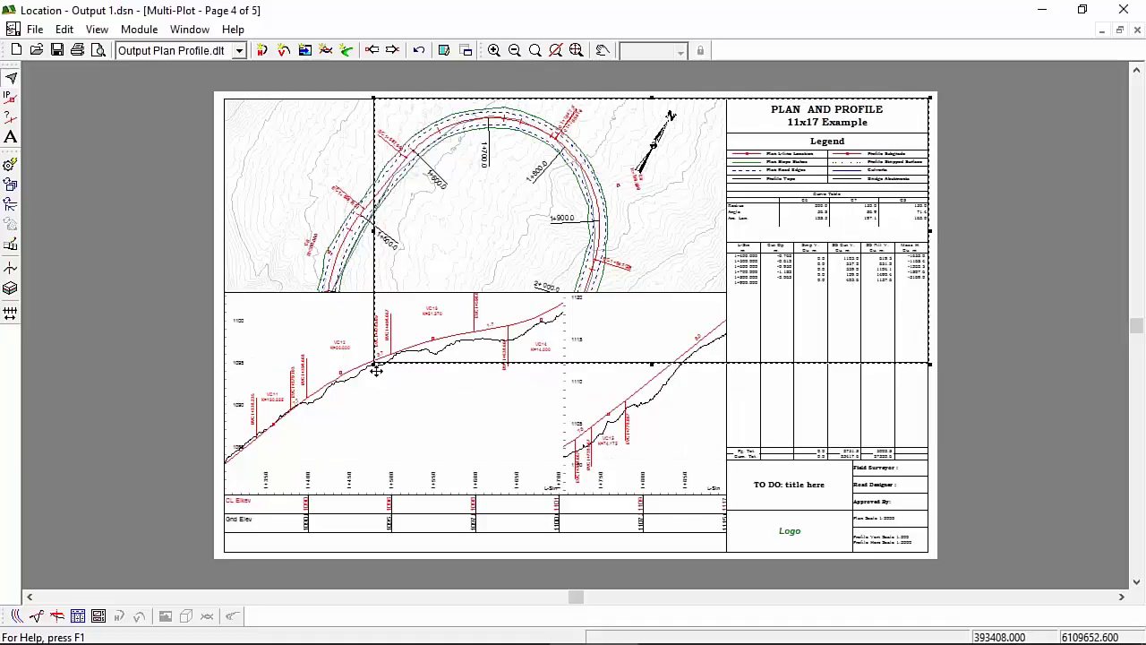
{"action": "left_click_drag", "start_coordinate": [372, 363], "coordinate": [725, 553]}
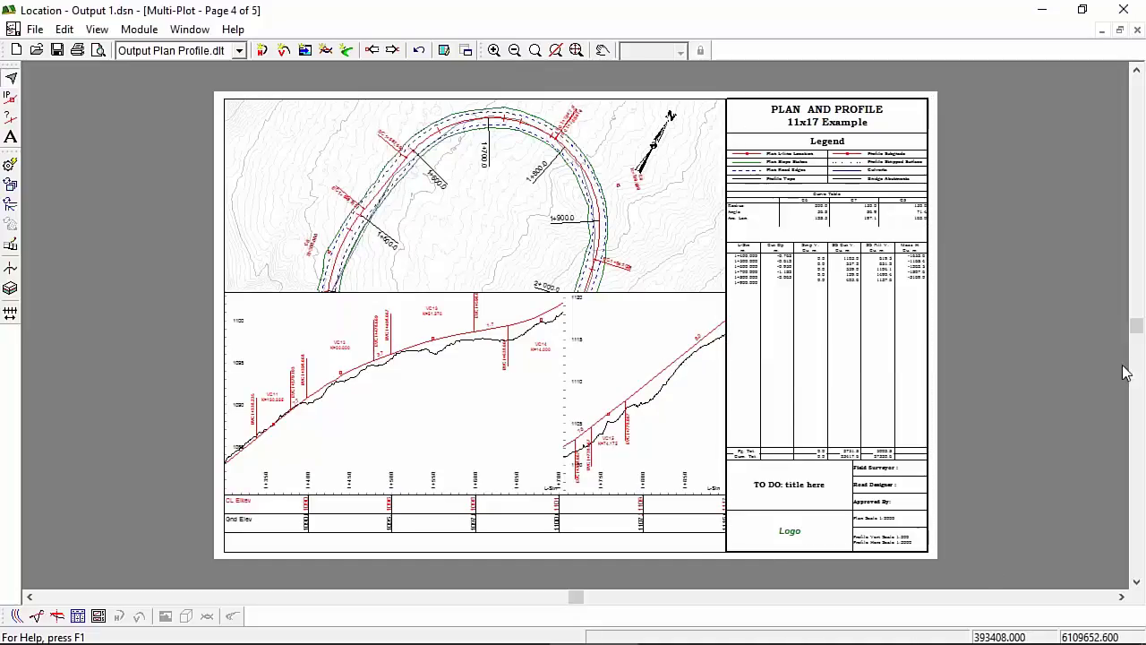
- Try to edit the "PLAN AND PROFILE" title beneath the new frame rectangle, and cancel the options
{"action": "double_click", "coordinate": [822, 112]}
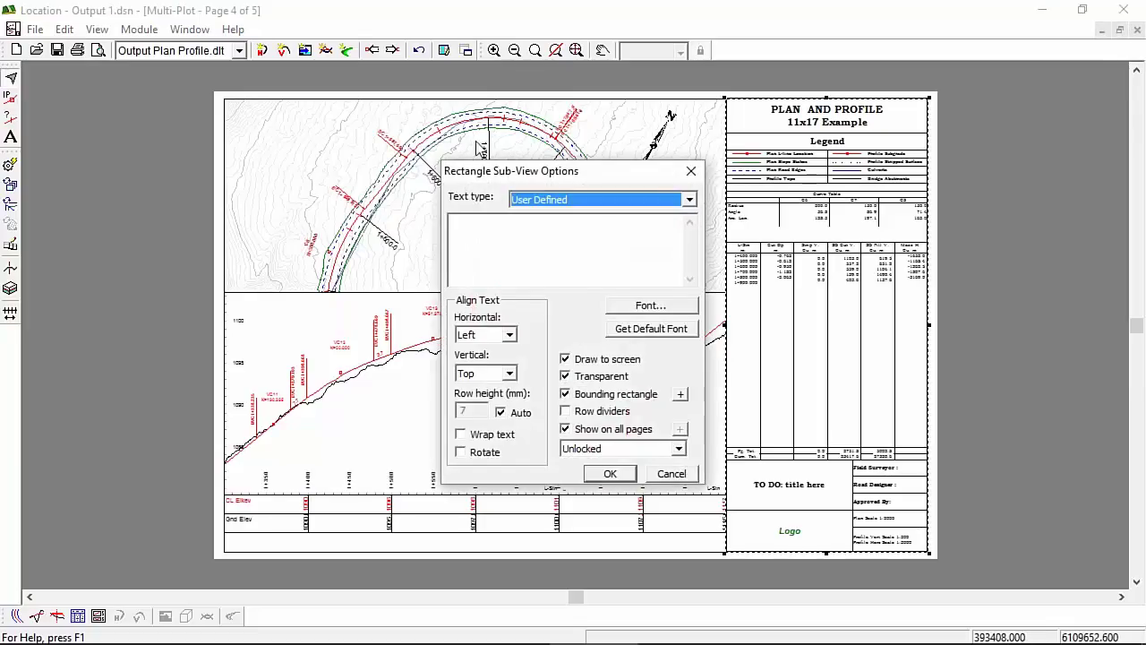
{"action": "left_click", "coordinate": [461, 219]}
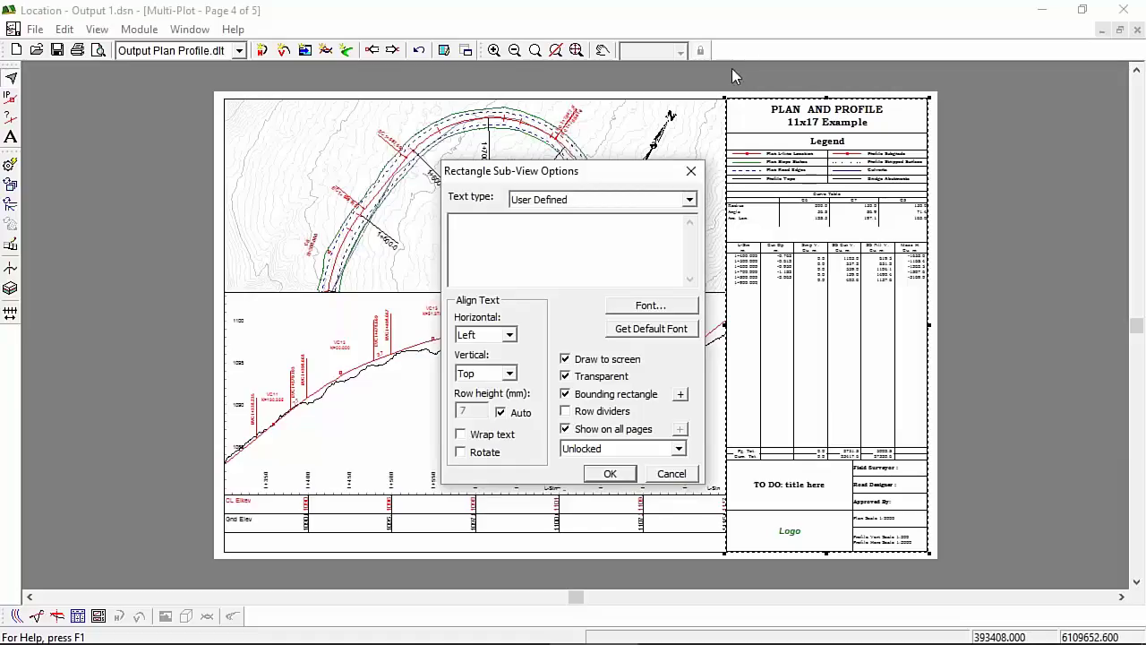
{"action": "left_click", "coordinate": [671, 473]}
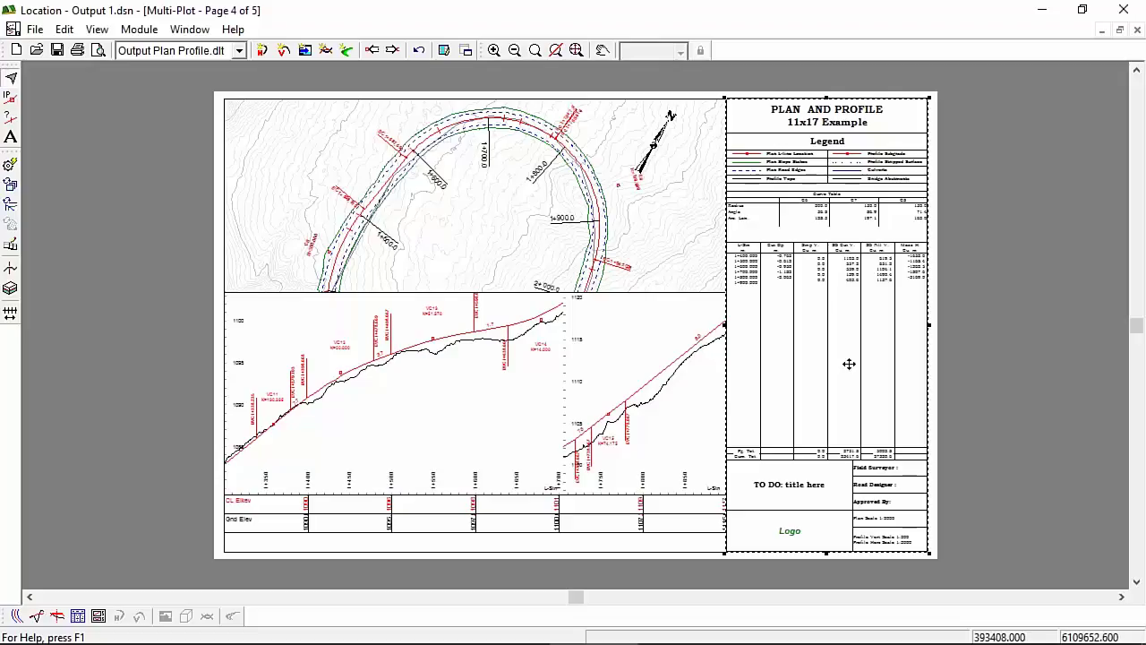
- Set the frame rectangle to Locked fully, and check the options of the "PLAN AND PROFILE" title beneath it
{"action": "right_click", "coordinate": [815, 314]}
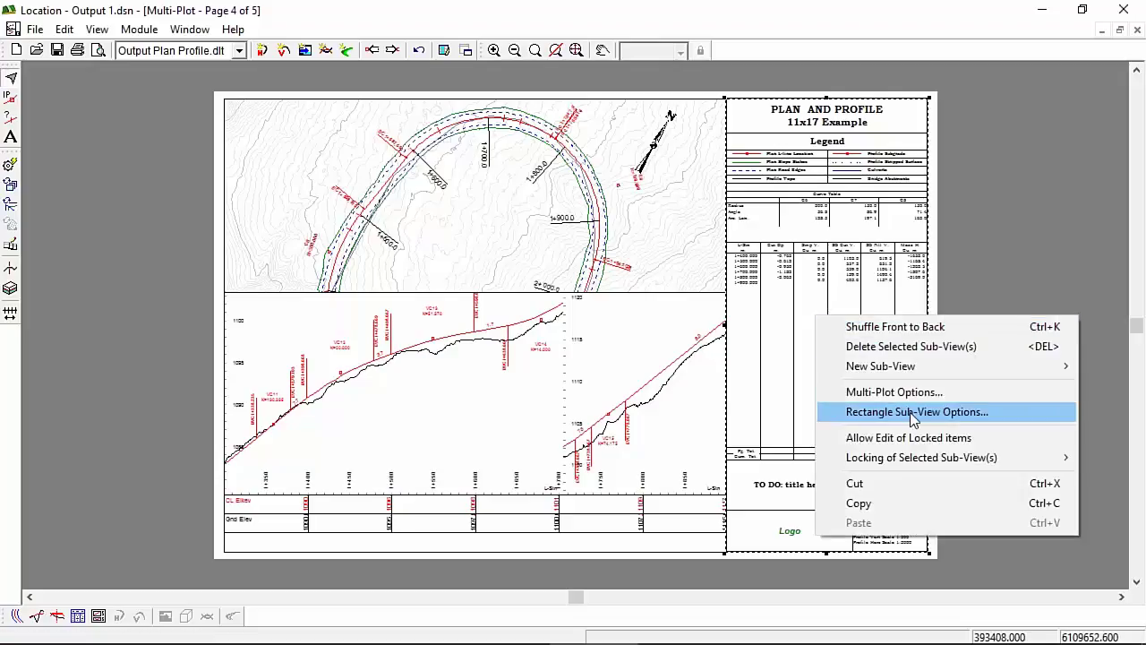
{"action": "mouse_move", "coordinate": [839, 460]}
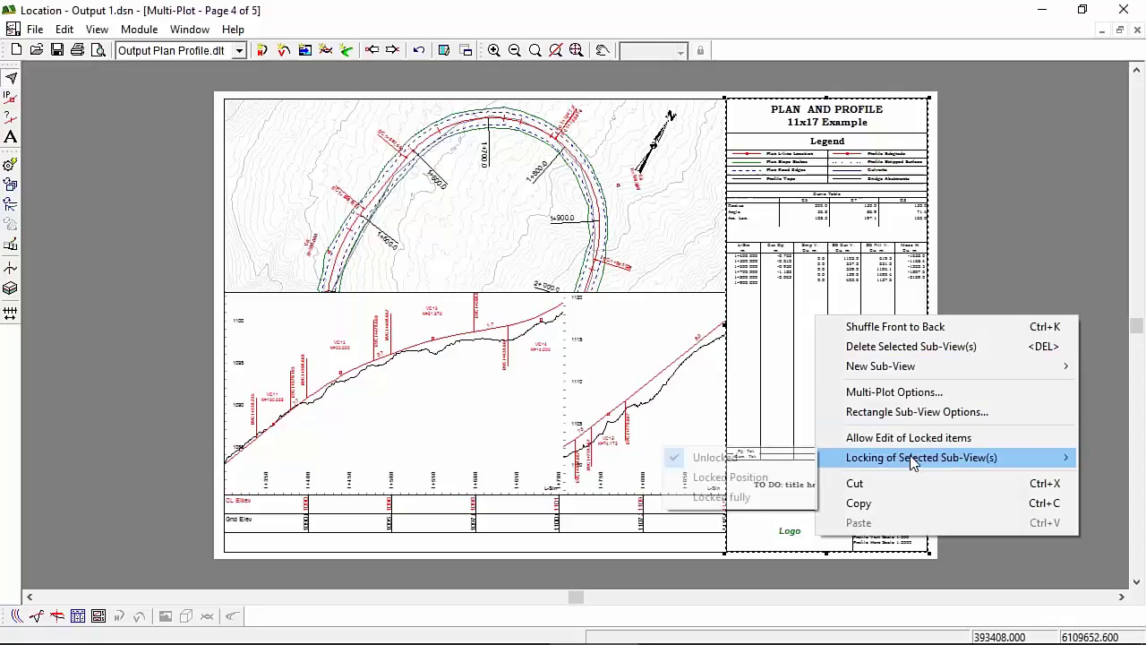
{"action": "left_click", "coordinate": [740, 497]}
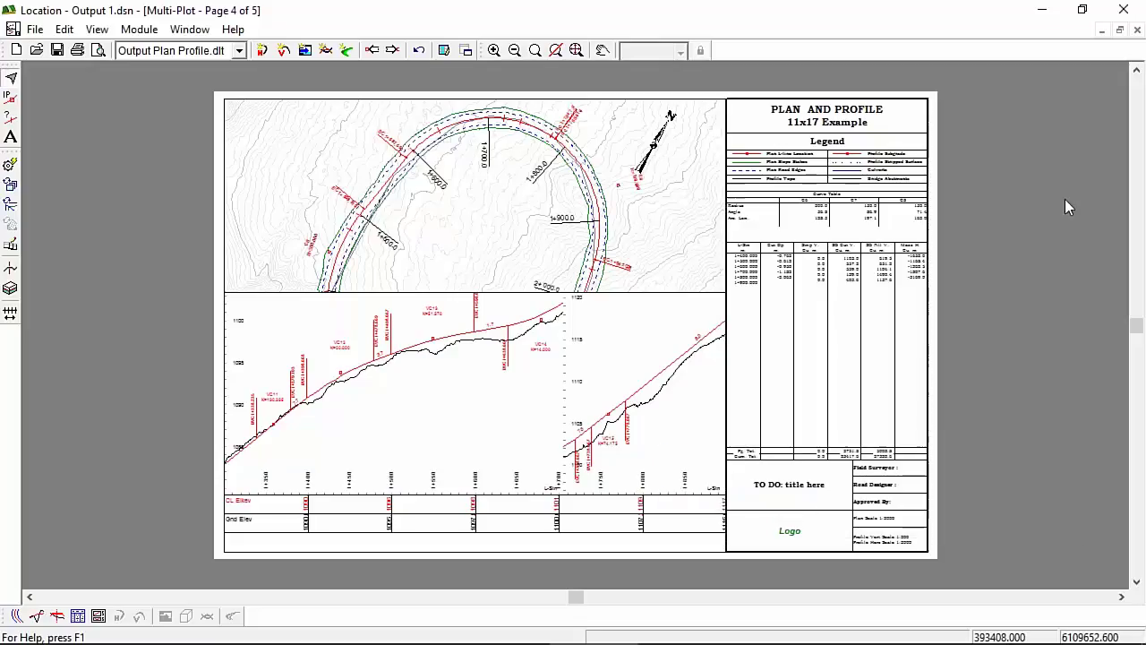
{"action": "double_click", "coordinate": [827, 115]}
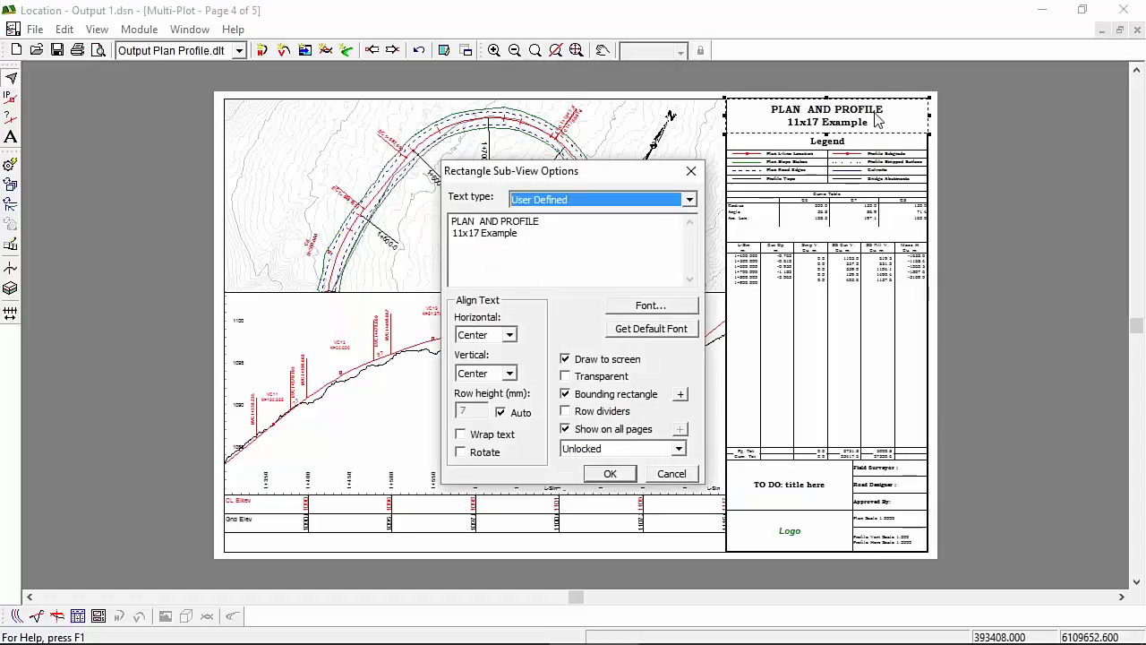
{"action": "left_click", "coordinate": [672, 474]}
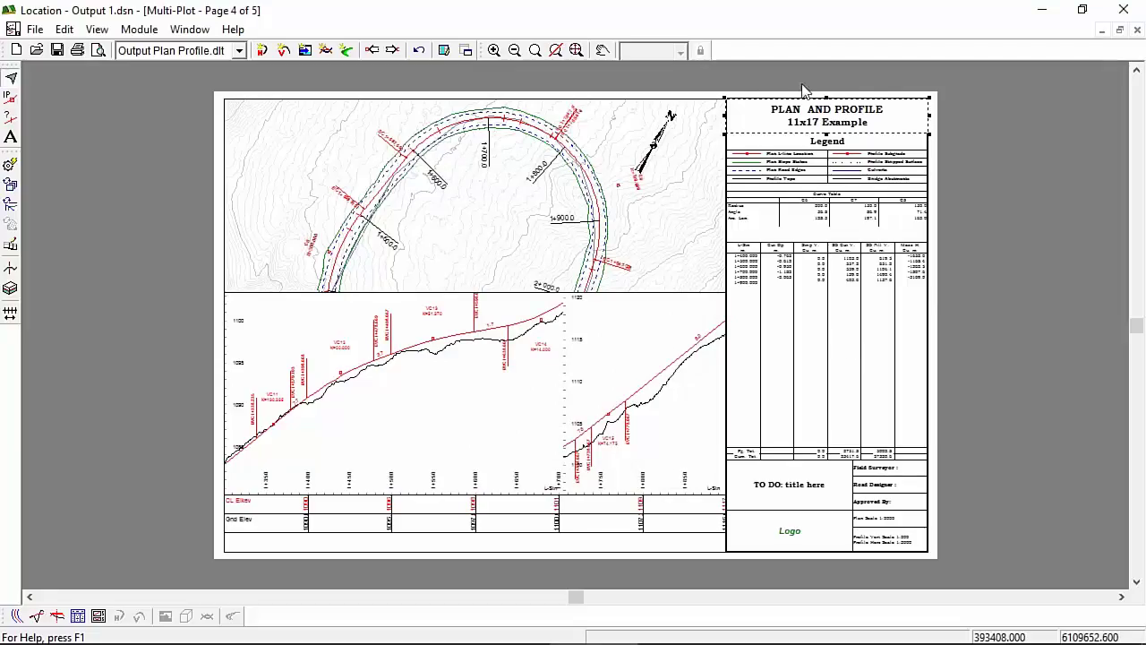
- Allow editing of locked items in the multi-plot
{"action": "right_click", "coordinate": [800, 115]}
{"action": "left_click", "coordinate": [882, 130]}
{"action": "right_click", "coordinate": [953, 176]}
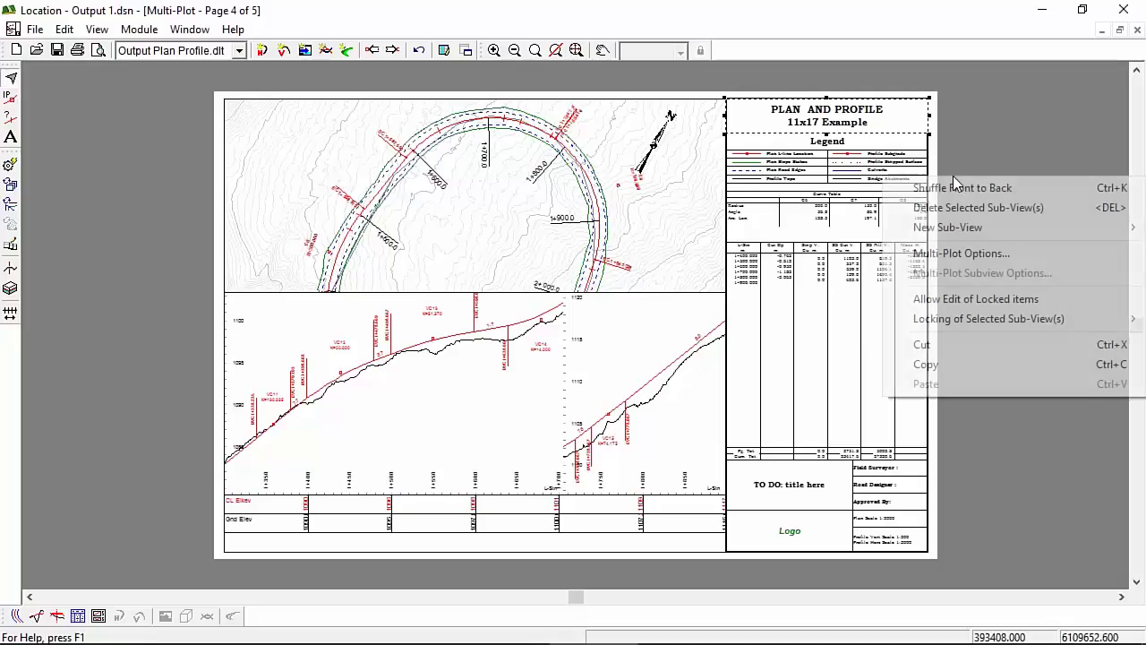
{"action": "left_click", "coordinate": [983, 301]}
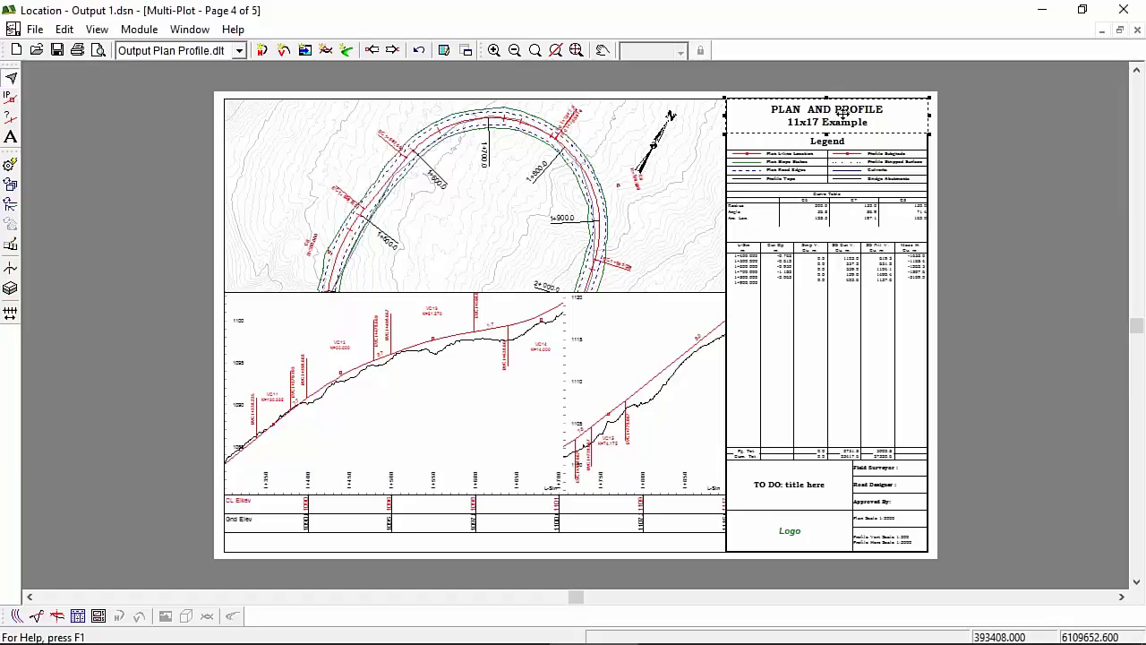
- Shuffle front to back to reach the heavy frame rectangle, remove it and disallow editing of locked items
{"action": "right_click", "coordinate": [887, 106]}
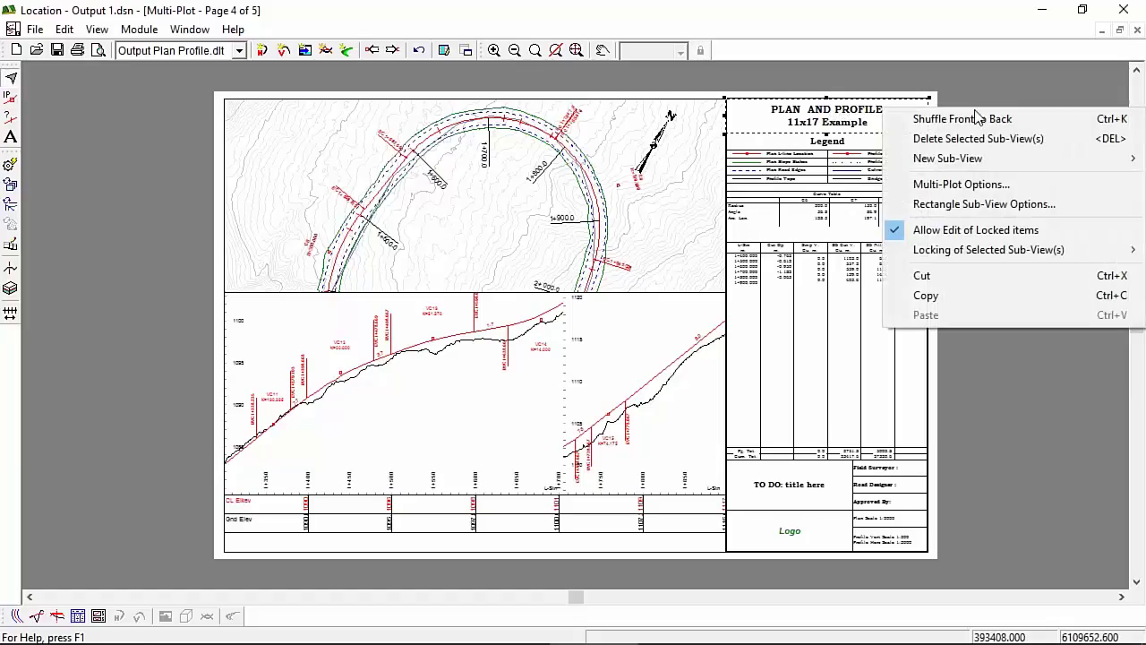
{"action": "left_click", "coordinate": [1110, 121]}
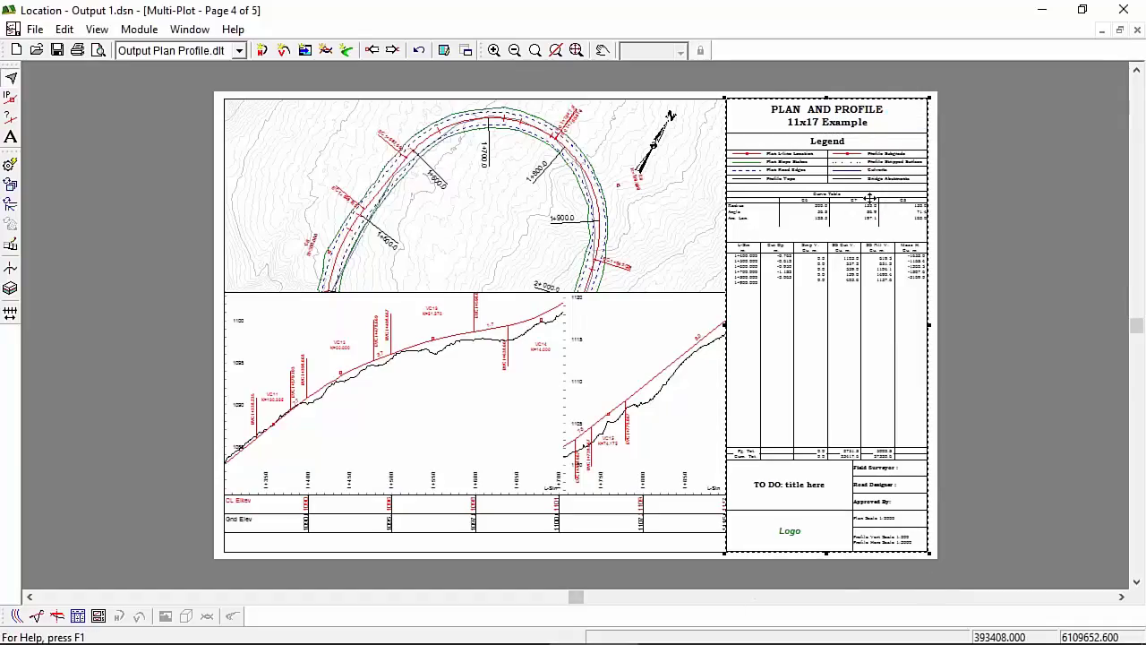
{"action": "left_click_drag", "start_coordinate": [870, 140], "coordinate": [358, 456]}
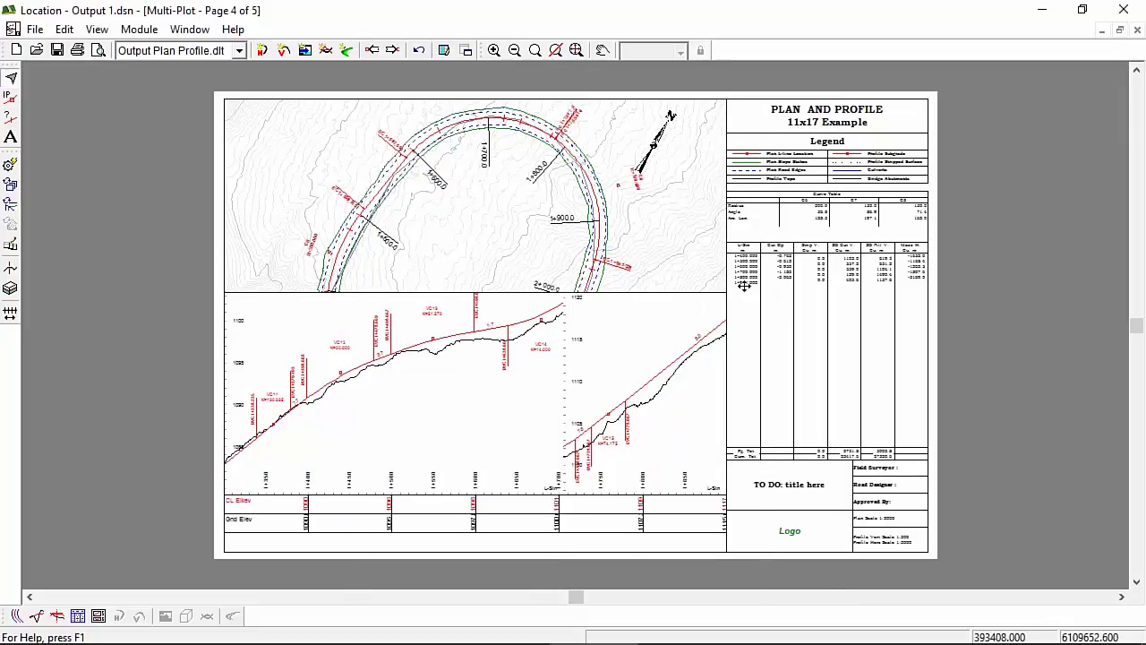
{"action": "right_click", "coordinate": [994, 233]}
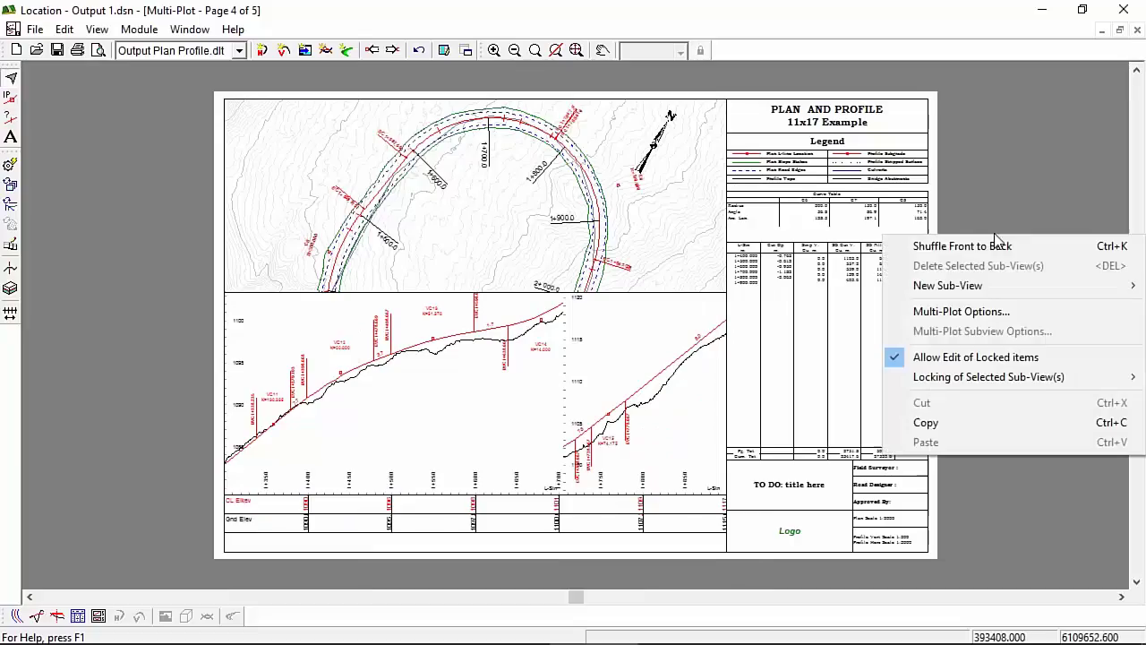
{"action": "left_click", "coordinate": [986, 358]}
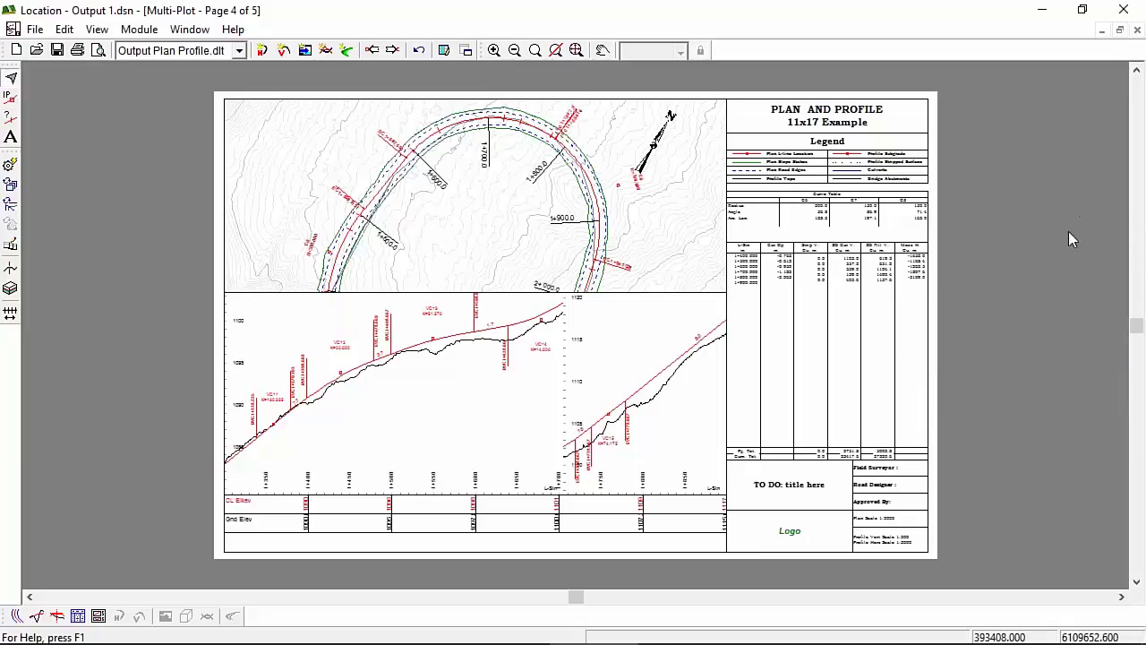
- Delete the "Logo" placeholder from the title block and add a new image sub-view to the multi-plot
{"action": "left_click", "coordinate": [792, 532]}
{"action": "key", "text": "Delete"}
{"action": "right_click", "coordinate": [426, 192]}
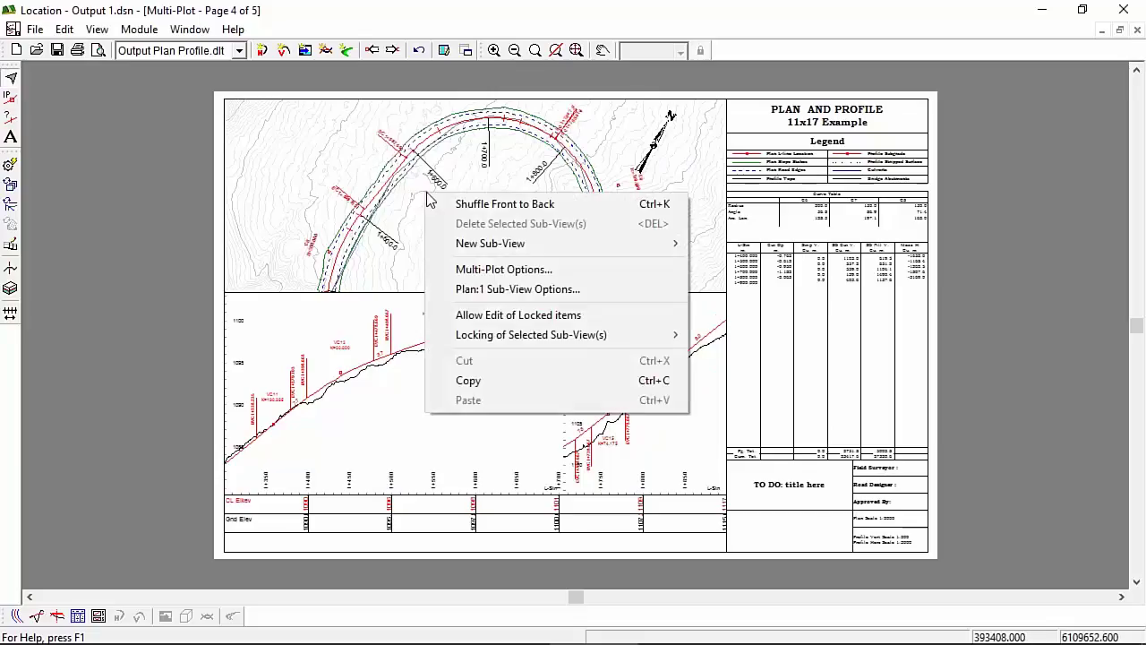
{"action": "mouse_move", "coordinate": [488, 249]}
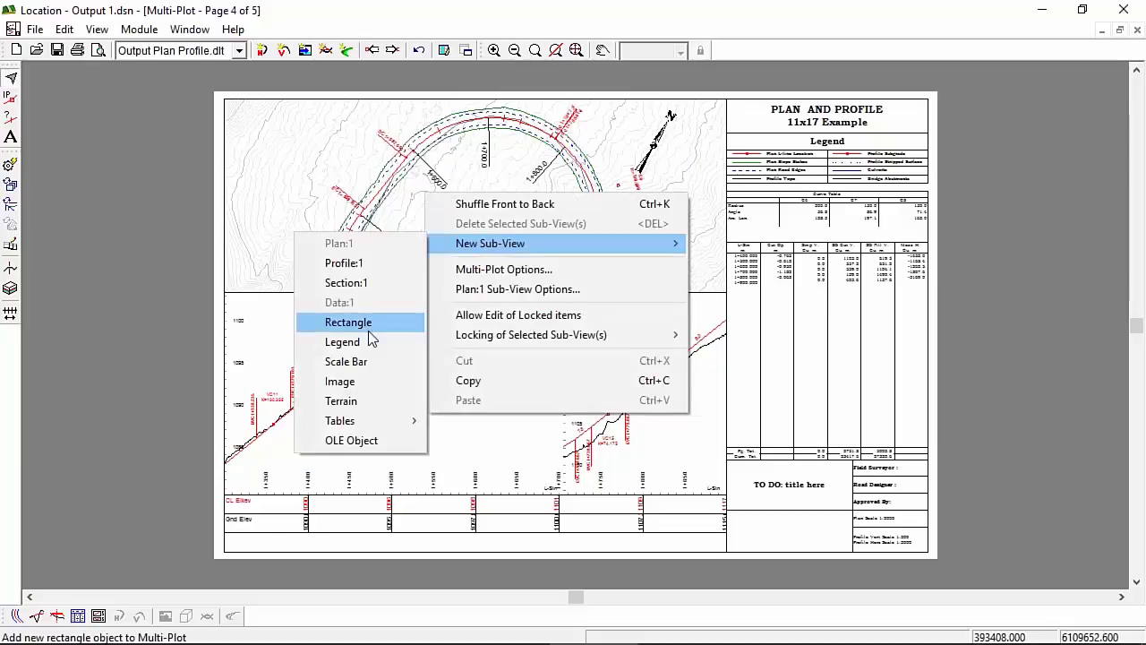
{"action": "left_click", "coordinate": [351, 381]}
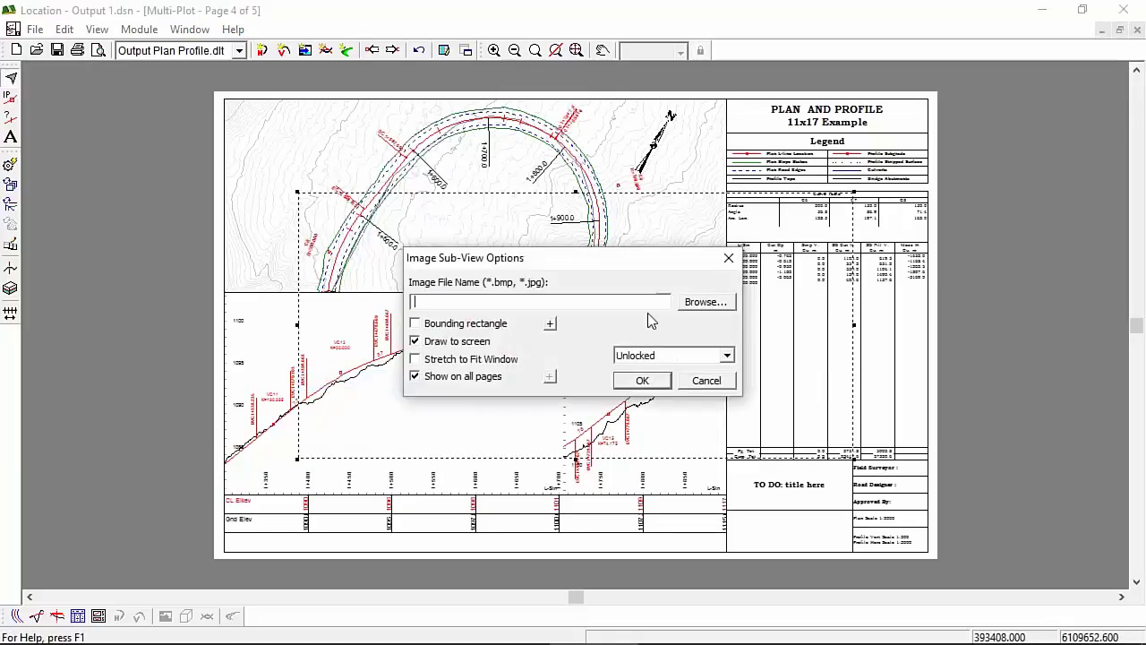
- Use Softlogo.png from the samples70\RoadEngCivil folder as the image file, check its path and accept the image options
{"action": "left_click", "coordinate": [710, 303]}
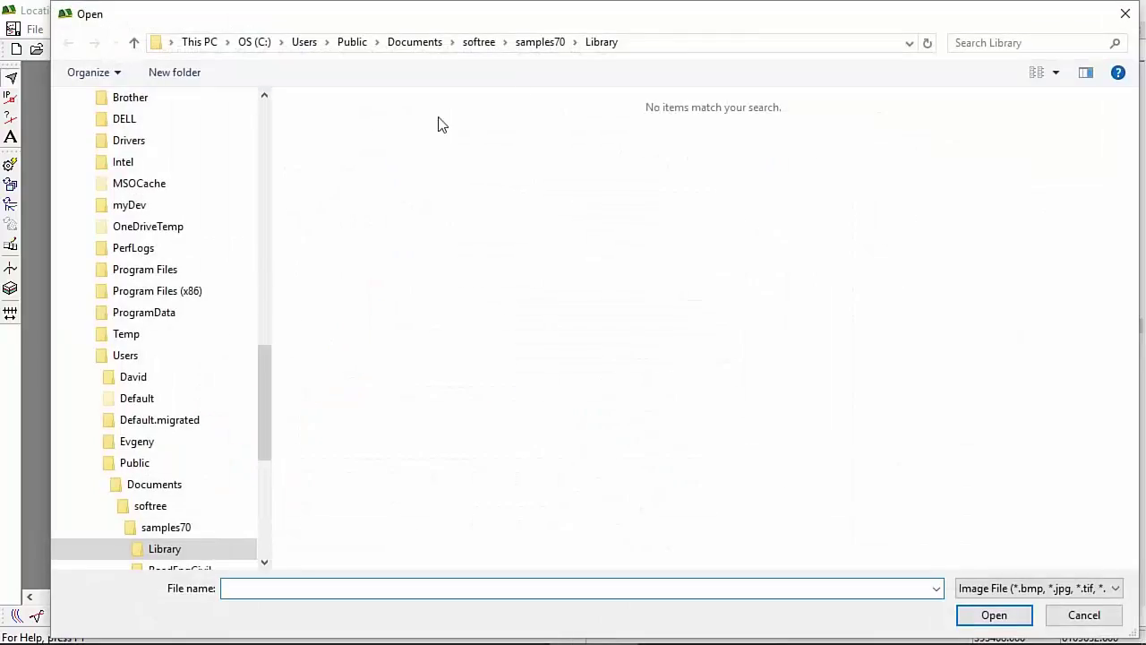
{"action": "left_click", "coordinate": [543, 45]}
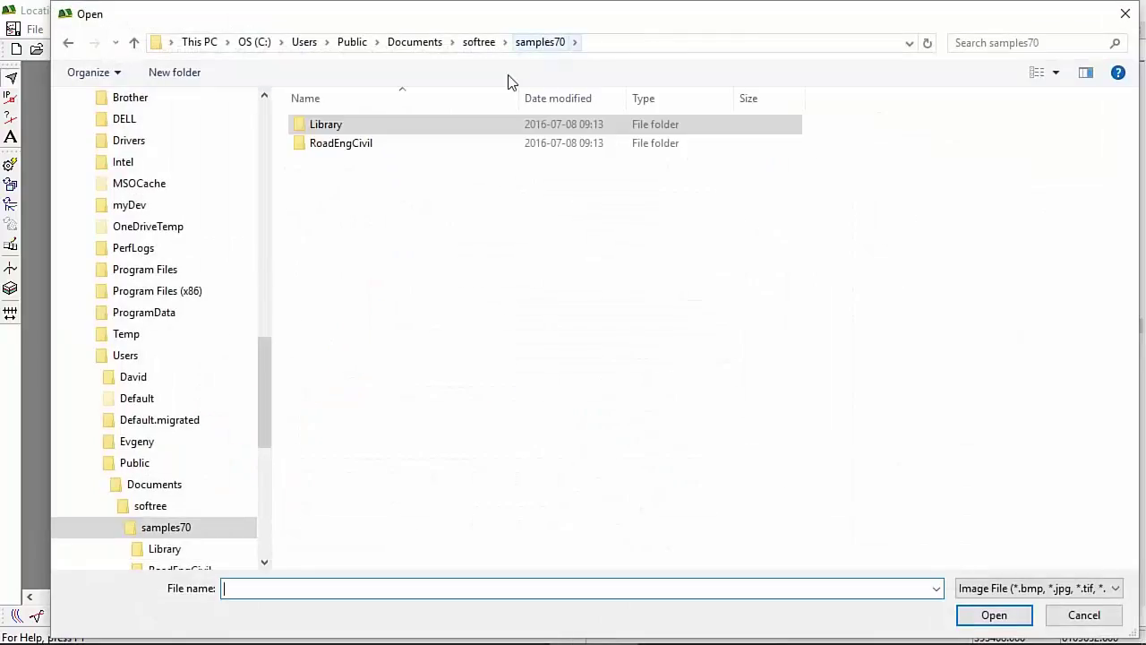
{"action": "double_click", "coordinate": [356, 146]}
{"action": "left_click", "coordinate": [535, 179]}
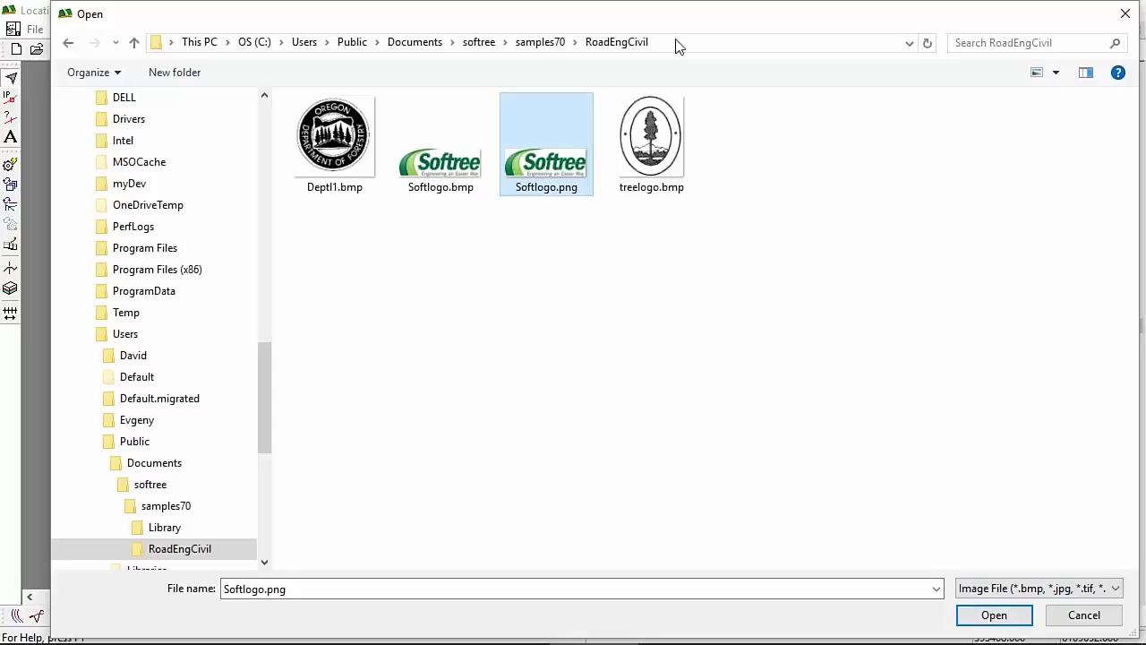
{"action": "key", "text": "Tab"}
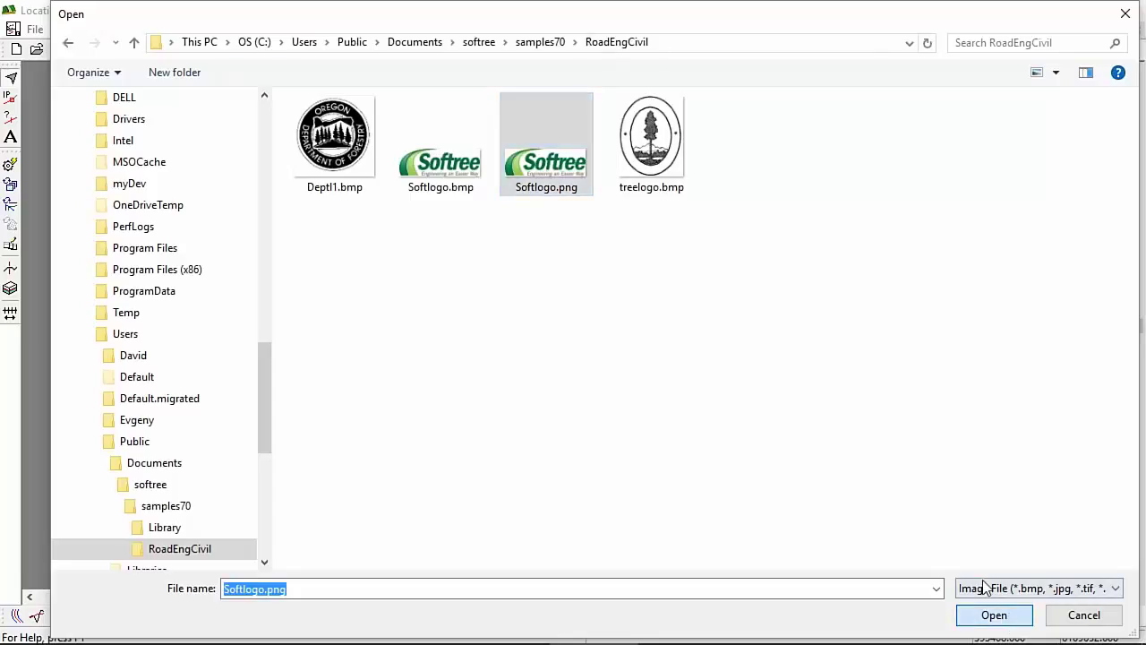
{"action": "key", "text": "Return"}
{"action": "left_click_drag", "start_coordinate": [413, 302], "coordinate": [669, 308]}
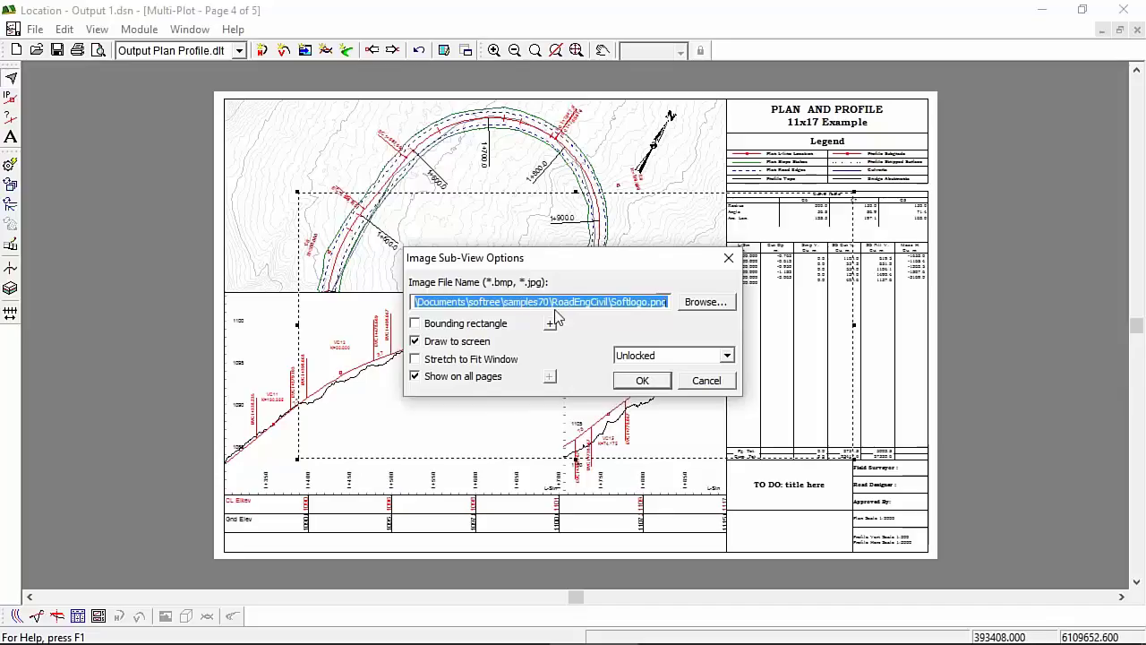
{"action": "left_click", "coordinate": [583, 301]}
{"action": "left_click_drag", "start_coordinate": [583, 301], "coordinate": [359, 311]}
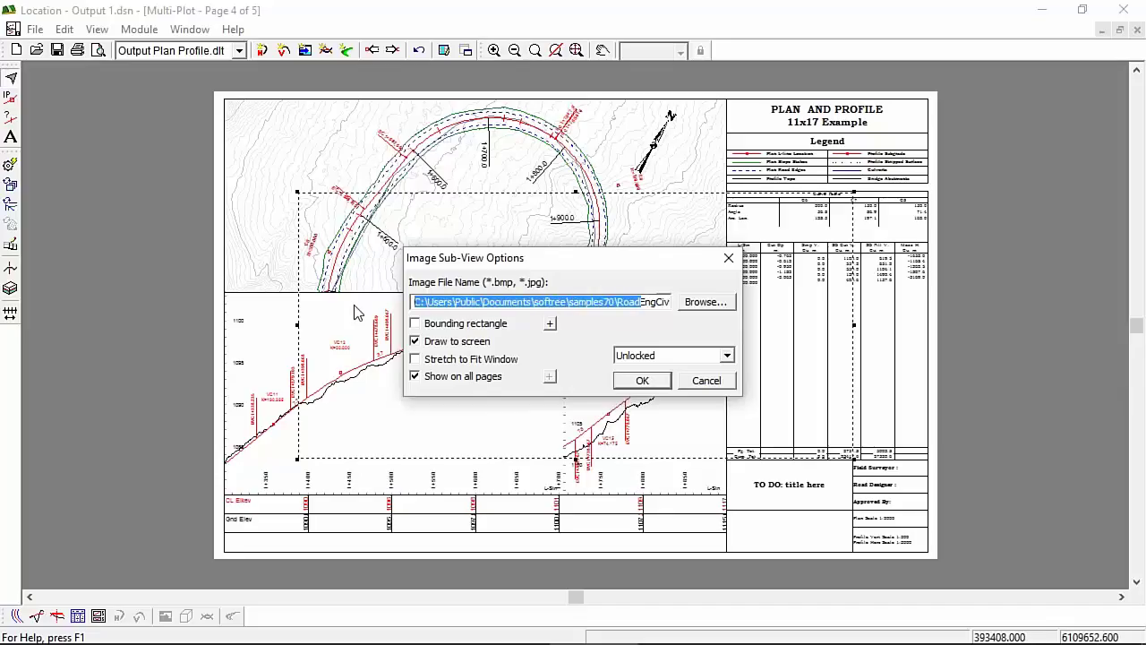
{"action": "double_click", "coordinate": [612, 303]}
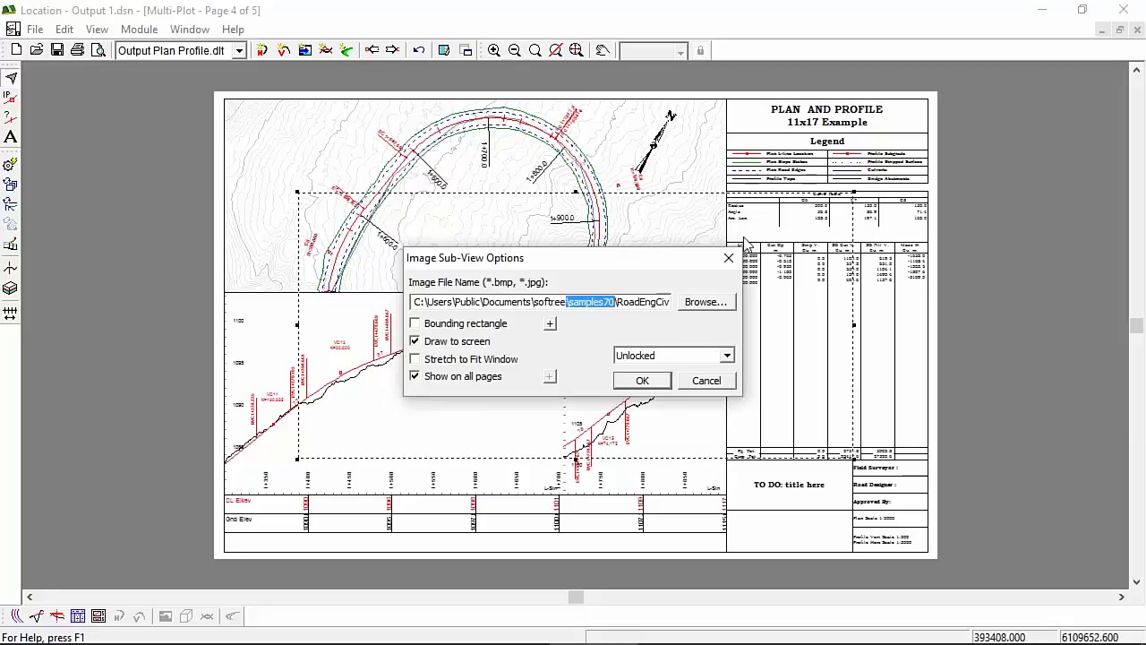
{"action": "left_click", "coordinate": [640, 380]}
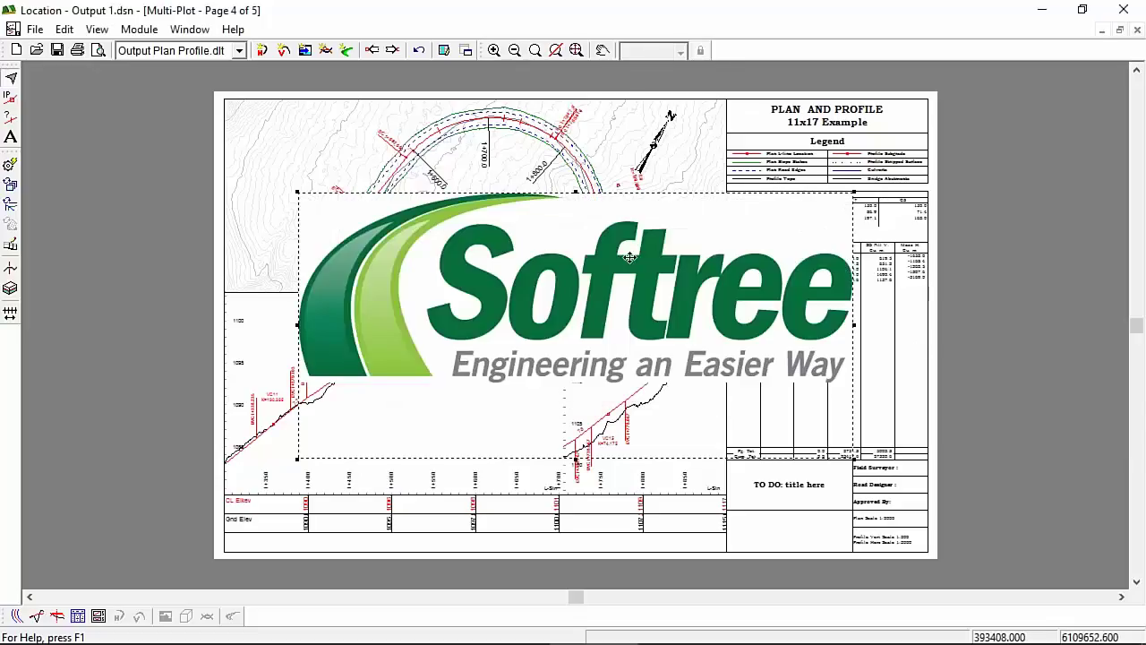
- Move and shrink the Softree logo to fit the box below "TO DO: title here", and inspect its fit
{"action": "left_click_drag", "start_coordinate": [680, 315], "coordinate": [687, 445]}
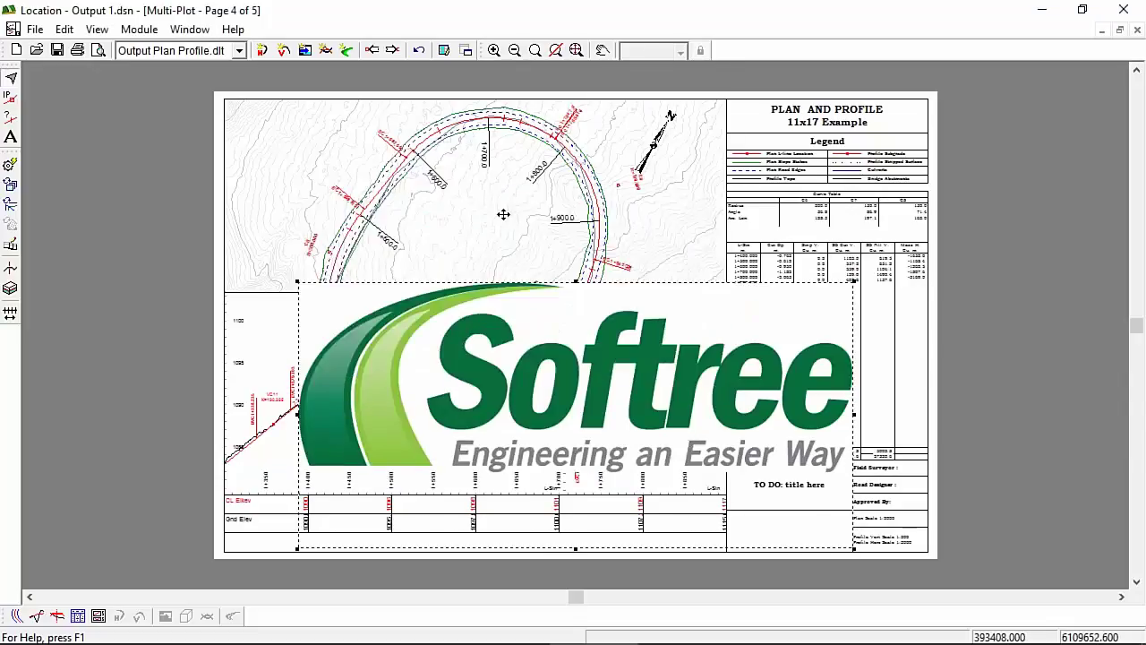
{"action": "left_click_drag", "start_coordinate": [295, 282], "coordinate": [725, 508]}
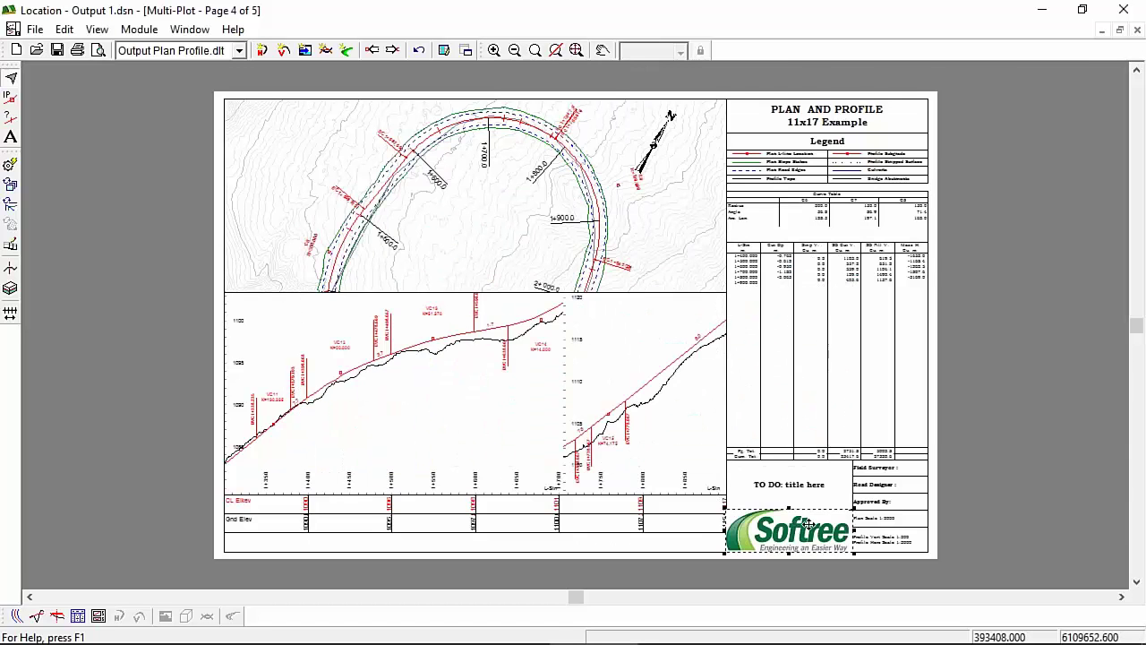
{"action": "scroll", "coordinate": [800, 524], "scroll_direction": "up", "scroll_amount": 3}
{"action": "scroll", "coordinate": [826, 539], "scroll_direction": "up", "scroll_amount": 1}
{"action": "scroll", "coordinate": [833, 533], "scroll_direction": "down", "scroll_amount": 2}
- Show the grid on the multi-plot
{"action": "right_click", "coordinate": [1083, 271]}
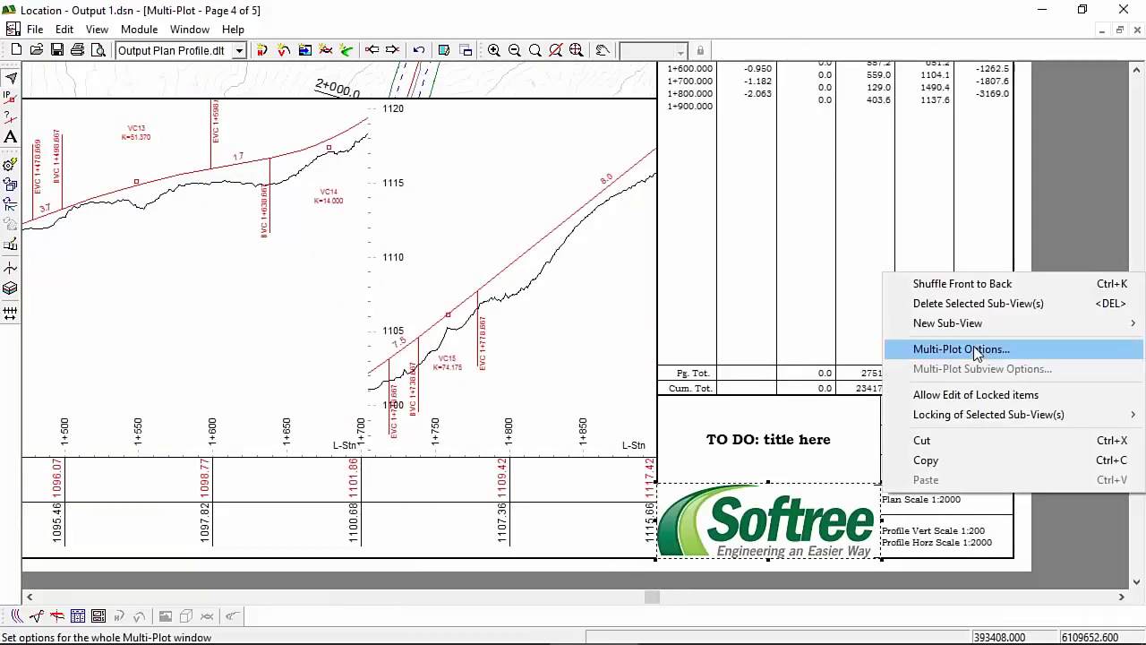
{"action": "left_click", "coordinate": [958, 349]}
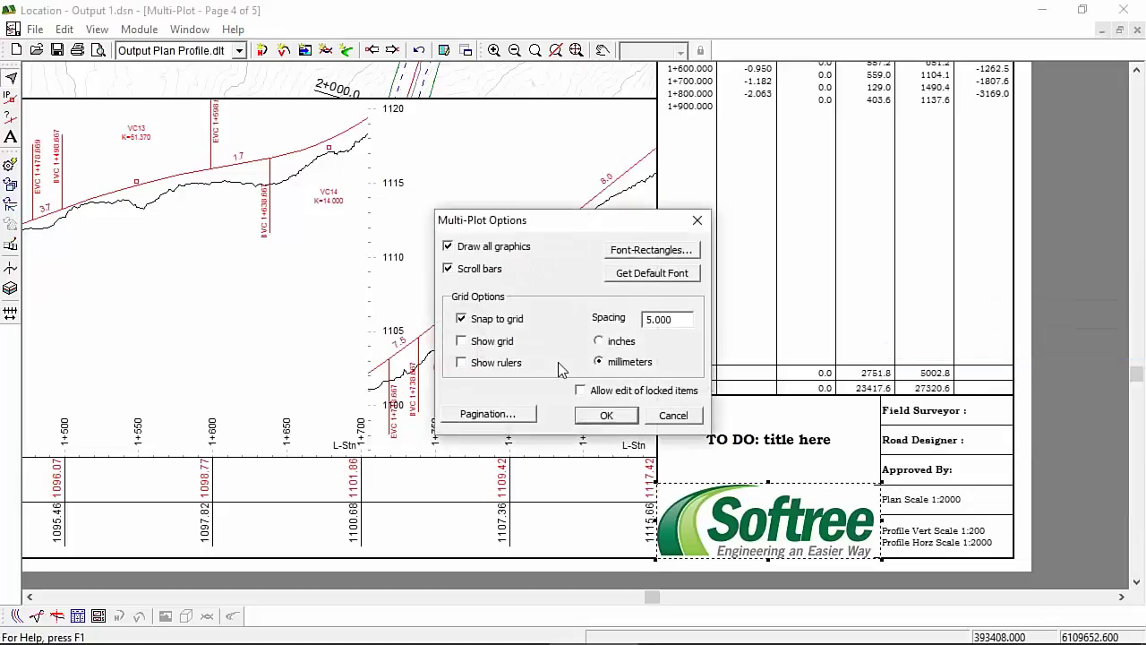
{"action": "double_click", "coordinate": [682, 320]}
{"action": "left_click", "coordinate": [461, 341]}
{"action": "left_click", "coordinate": [617, 417]}
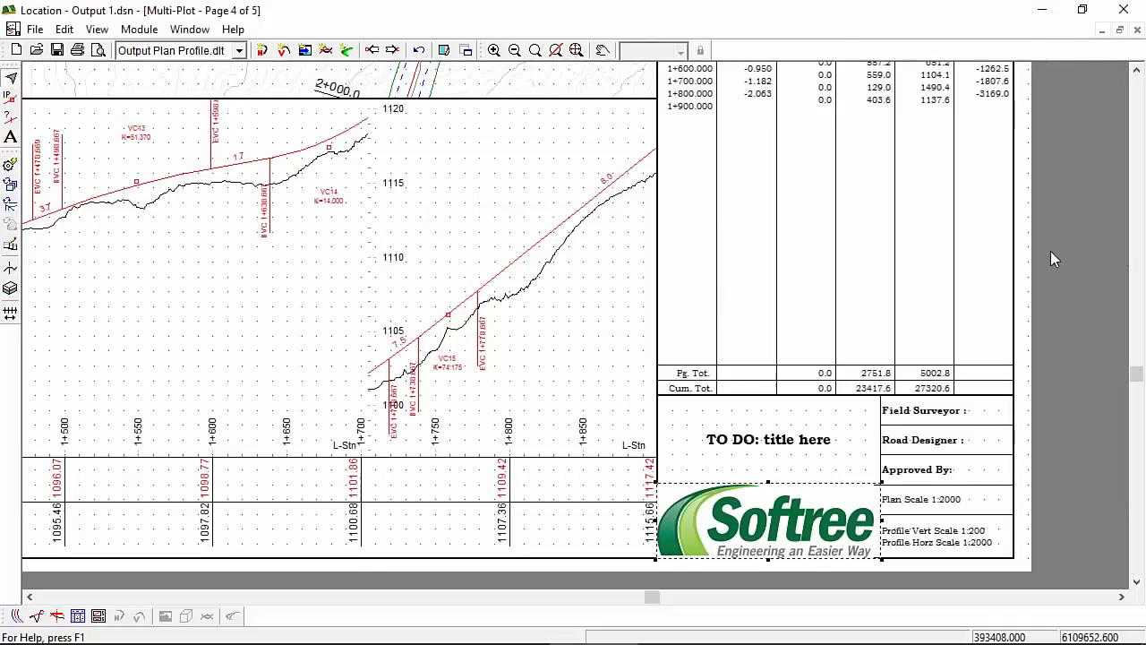
{"action": "right_click", "coordinate": [519, 230]}
{"action": "left_click", "coordinate": [600, 313]}
{"action": "left_click", "coordinate": [466, 347]}
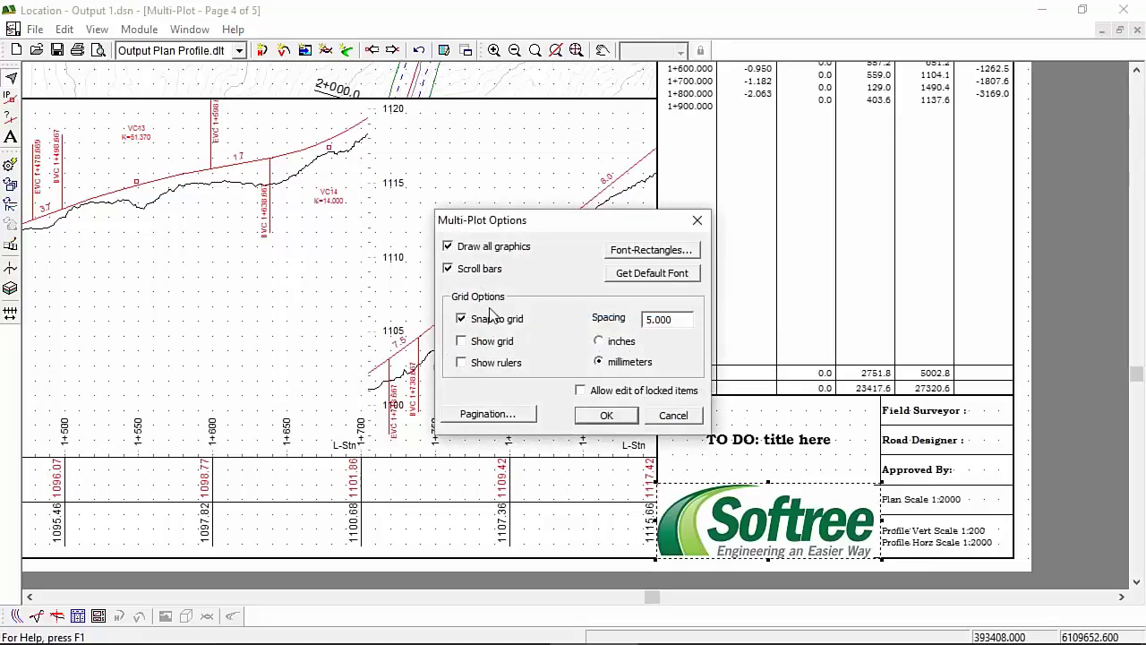
{"action": "left_click", "coordinate": [673, 414]}
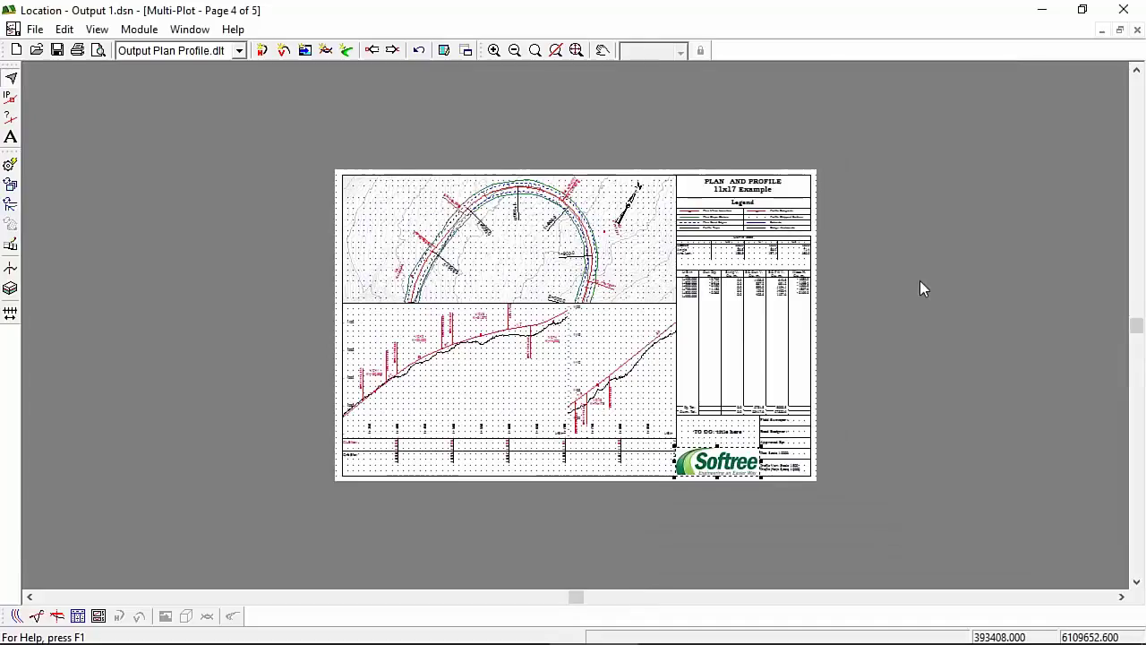
- Hide the grid on the multi-plot
{"action": "right_click", "coordinate": [559, 348]}
{"action": "left_click", "coordinate": [627, 426]}
{"action": "left_click", "coordinate": [461, 342]}
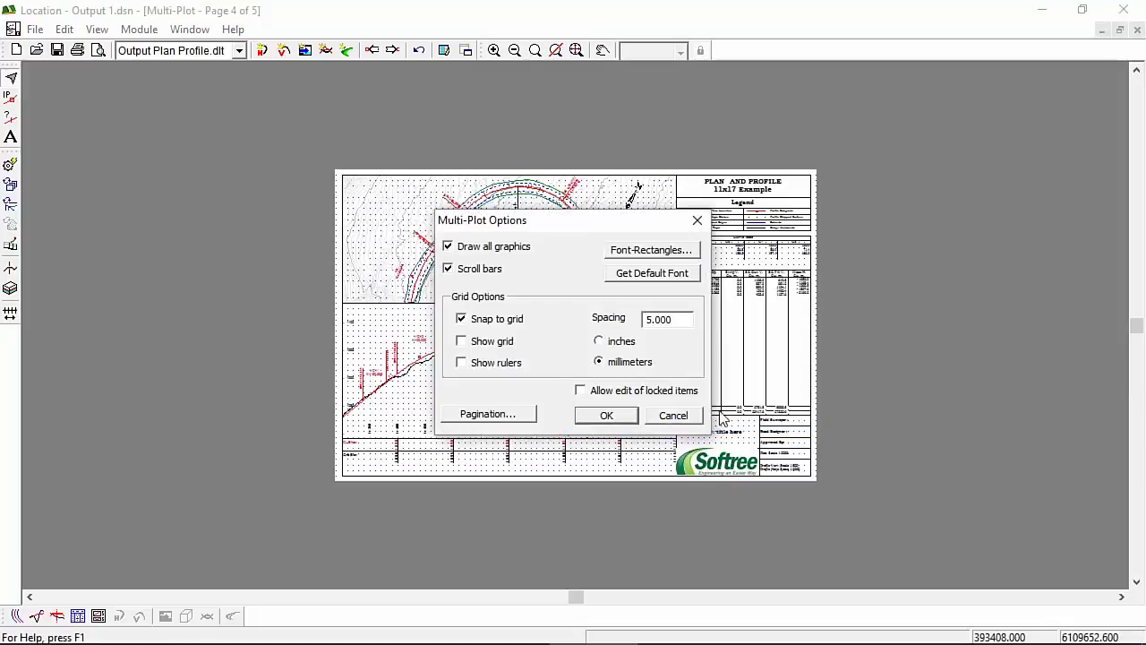
{"action": "left_click", "coordinate": [606, 414]}
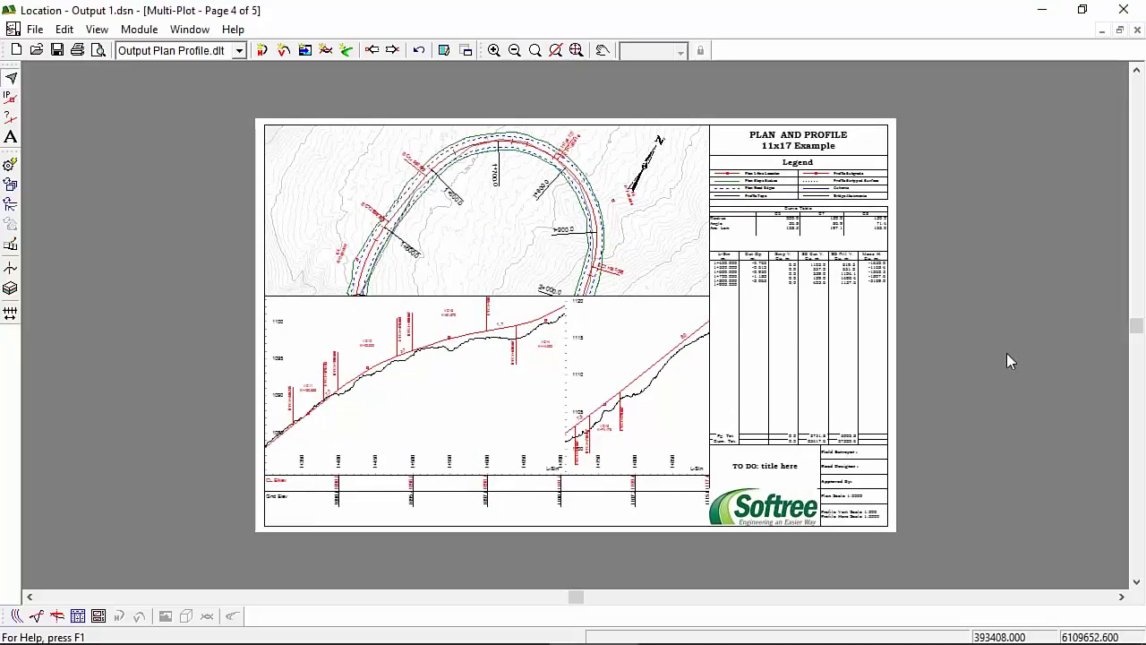
- Copy and paste the "PLAN AND PROFILE" title rectangle, move the duplicate over the page's edge and delete it
{"action": "left_click", "coordinate": [827, 140]}
{"action": "right_click", "coordinate": [841, 142]}
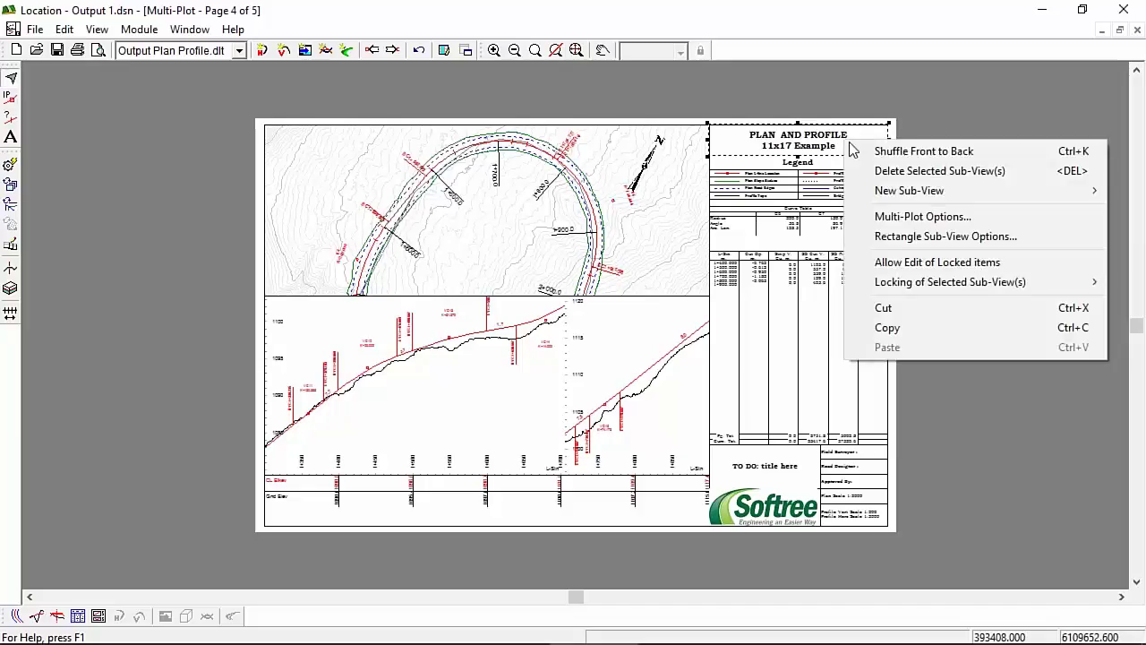
{"action": "left_click", "coordinate": [888, 328]}
{"action": "right_click", "coordinate": [643, 203]}
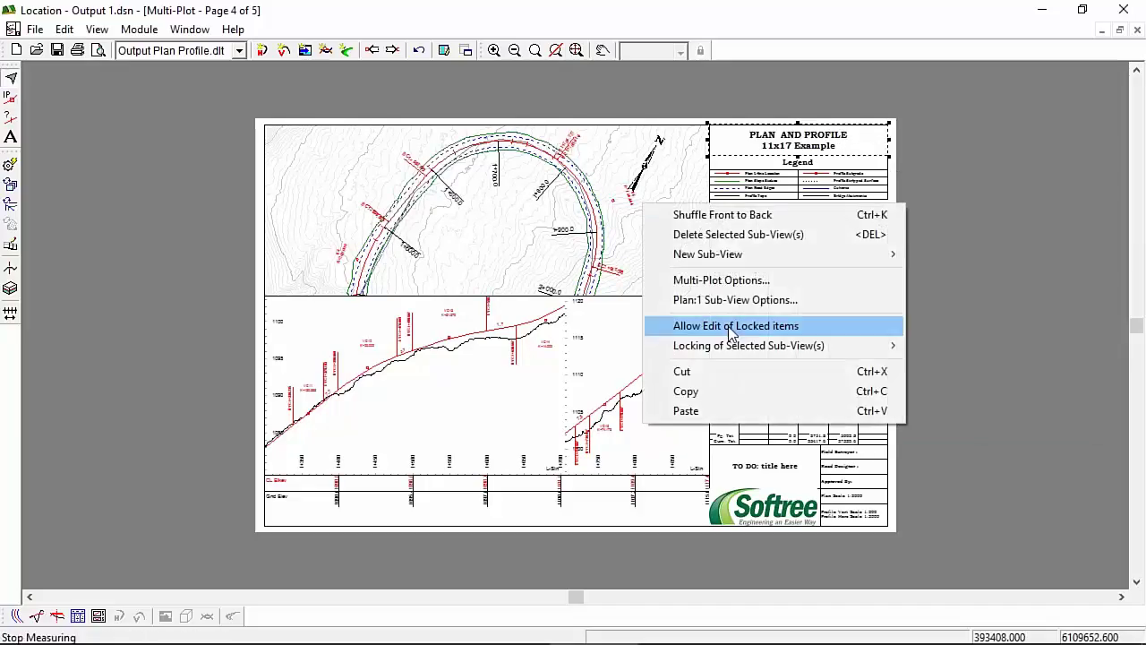
{"action": "left_click", "coordinate": [688, 411]}
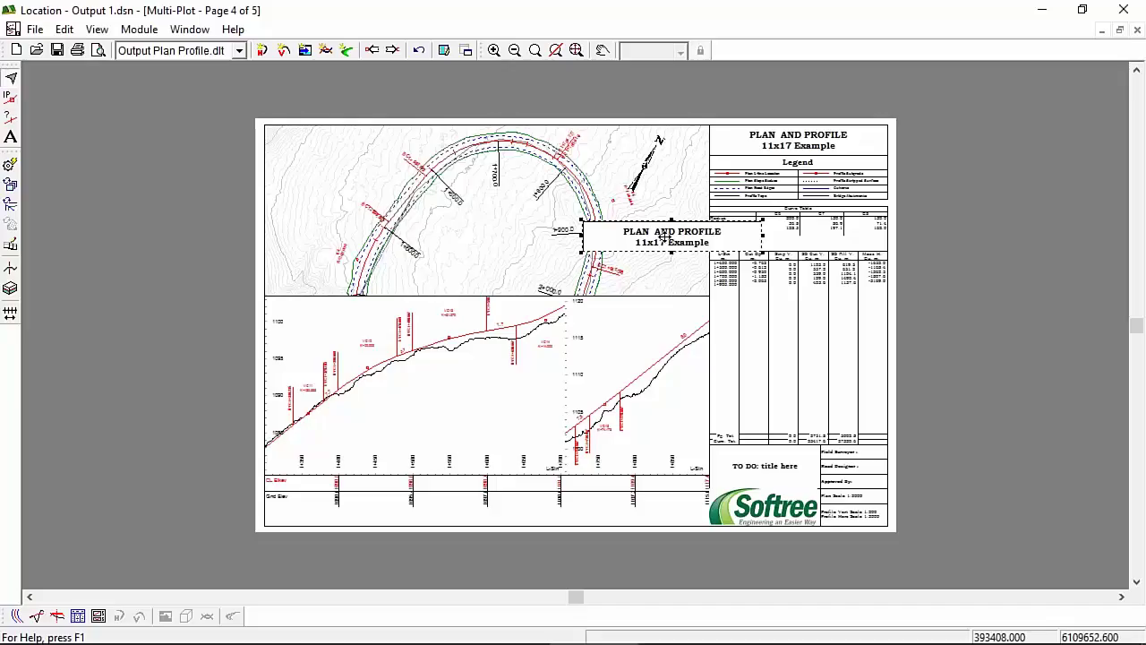
{"action": "left_click_drag", "start_coordinate": [685, 222], "coordinate": [880, 190]}
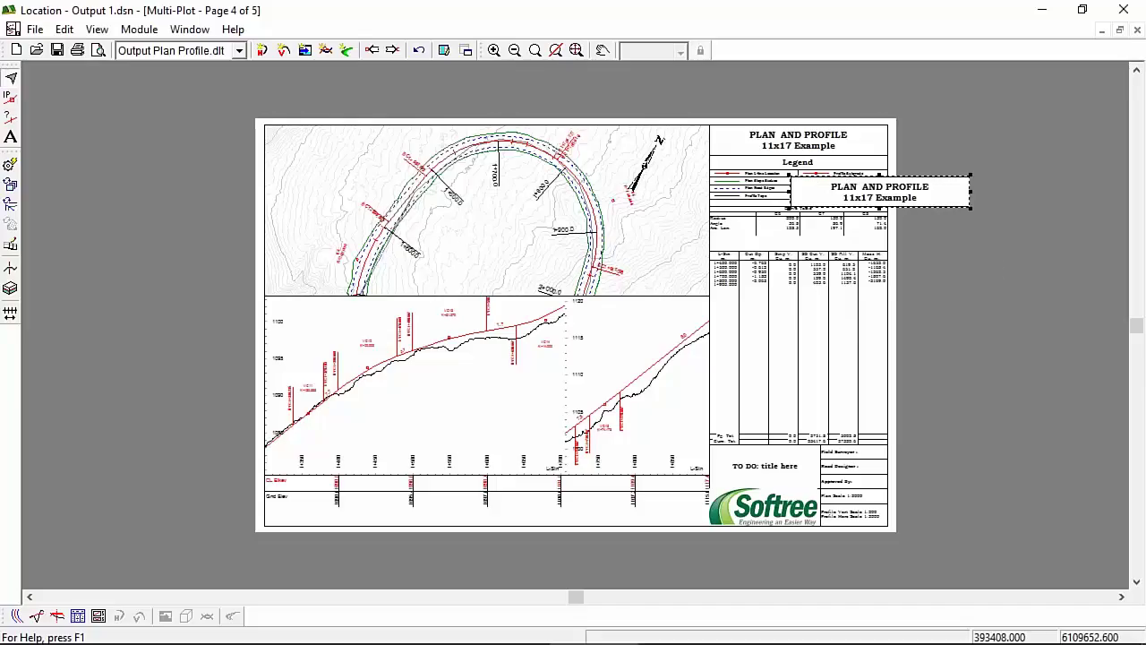
{"action": "key", "text": "Delete"}
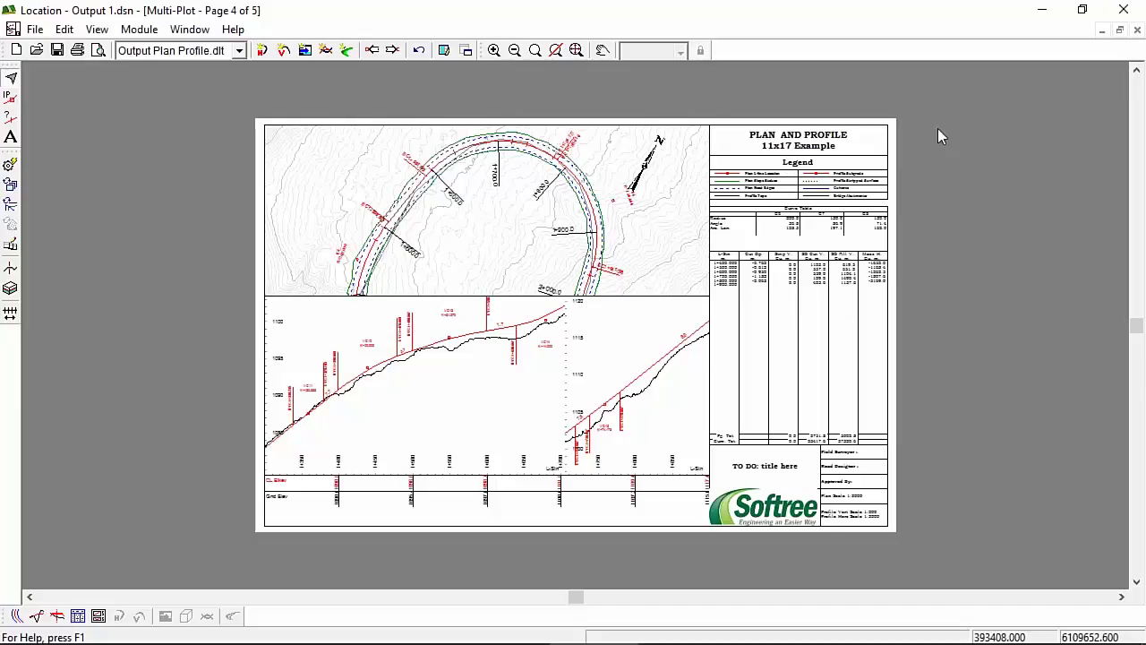
- Select the title and legend sub-views together, move them toward the page's edge and delete them
{"action": "left_click_drag", "start_coordinate": [938, 130], "coordinate": [787, 234]}
{"action": "left_click_drag", "start_coordinate": [822, 186], "coordinate": [896, 172]}
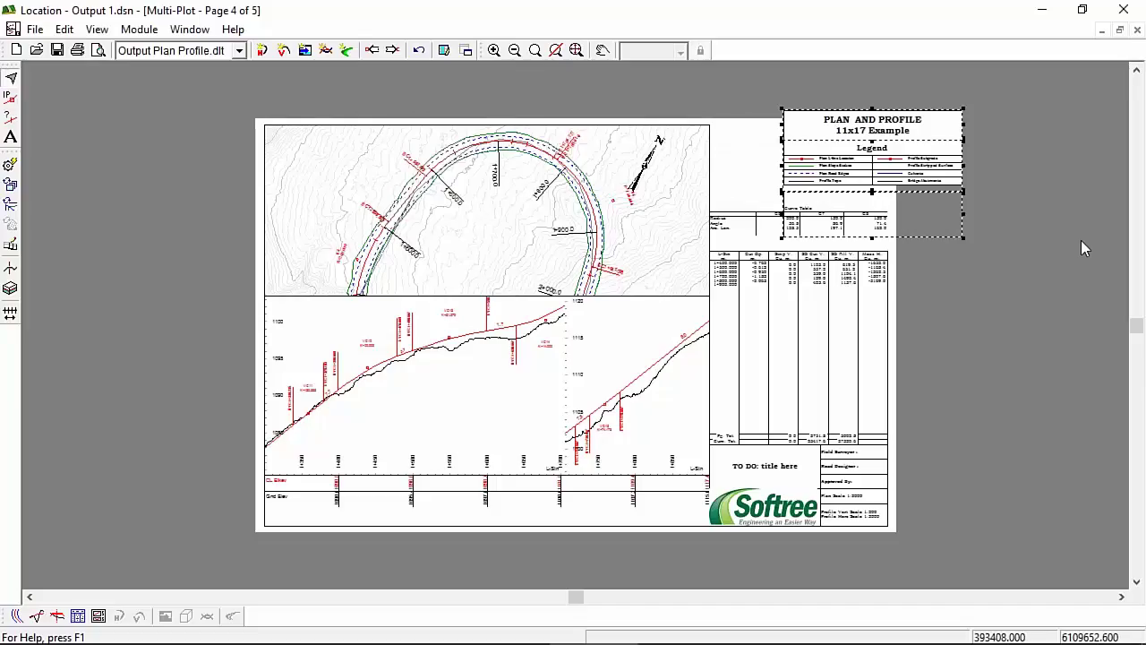
{"action": "key", "text": "Delete"}
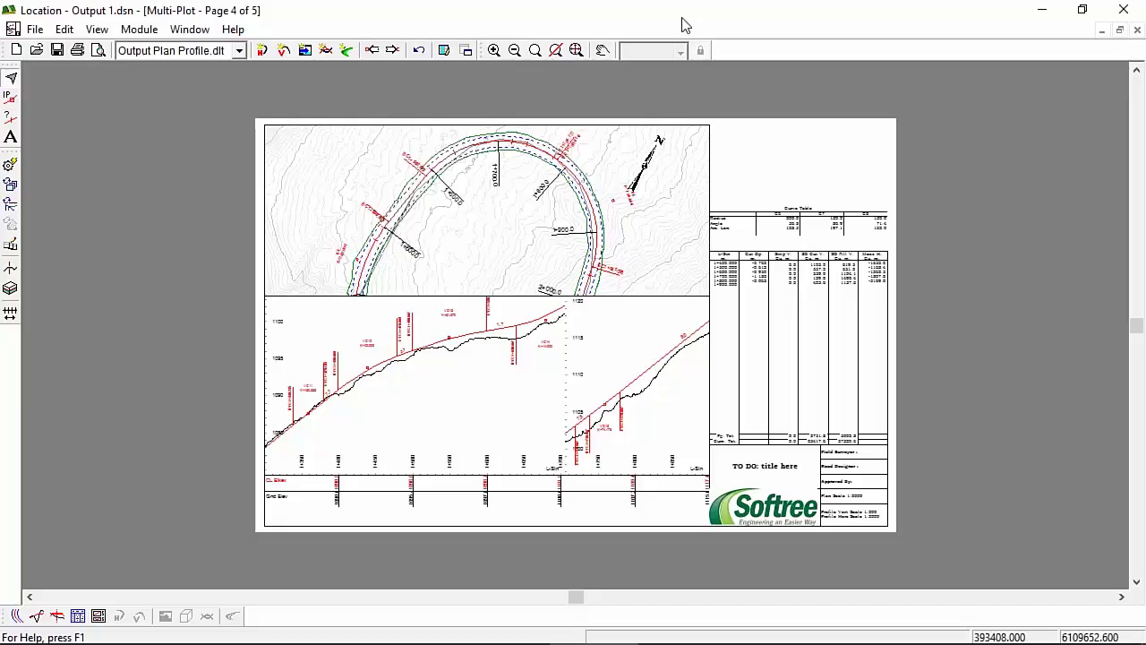
- Load the screen layout Output PP locked.dlt
{"action": "left_click", "coordinate": [246, 51]}
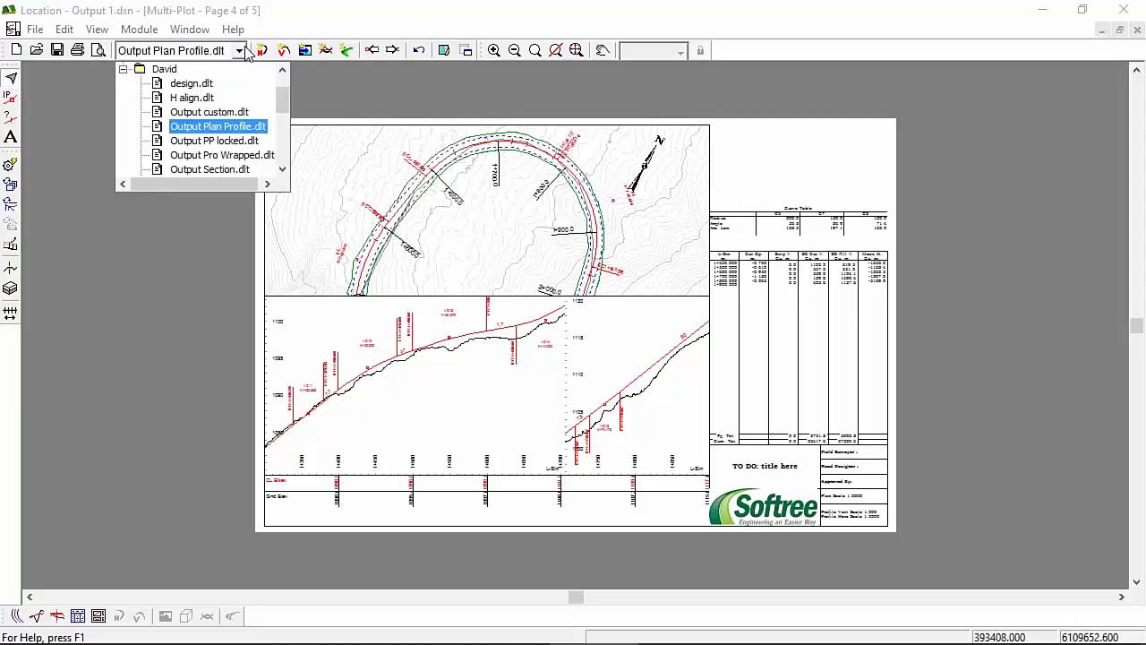
{"action": "right_click", "coordinate": [221, 141]}
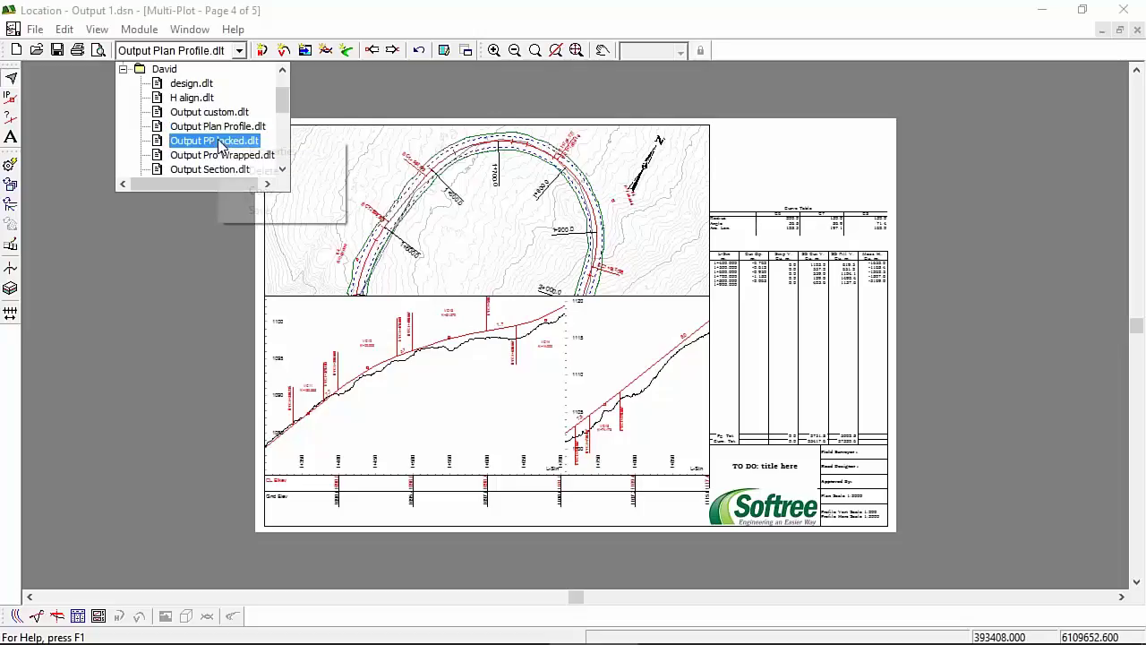
{"action": "left_click", "coordinate": [251, 7]}
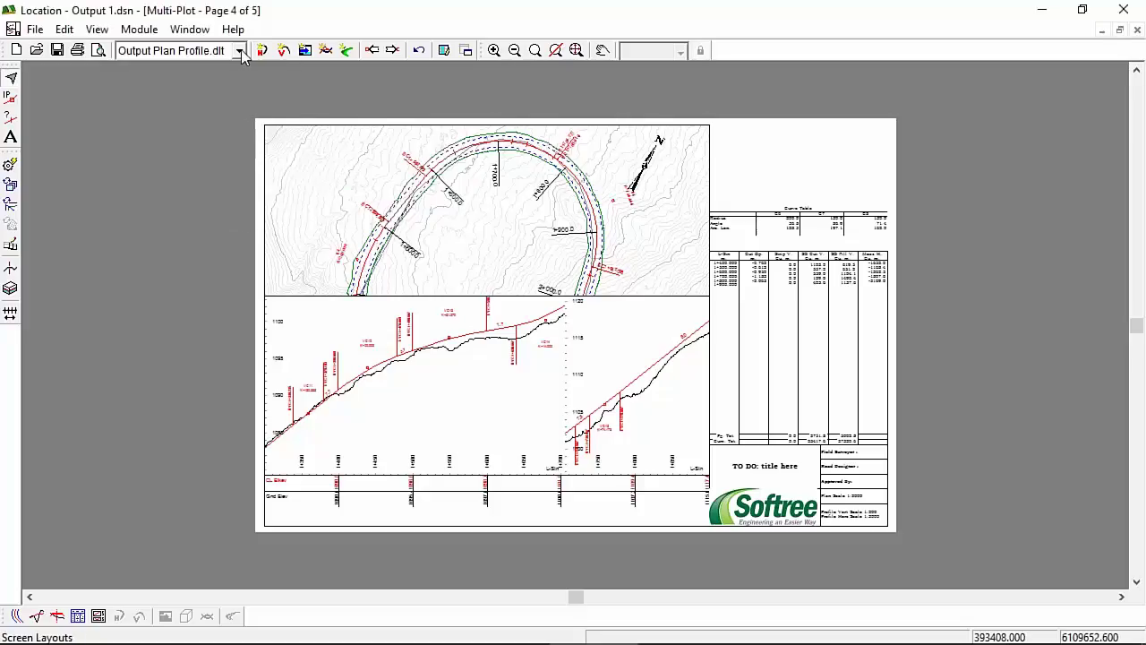
{"action": "left_click", "coordinate": [239, 50]}
{"action": "left_click", "coordinate": [213, 140]}
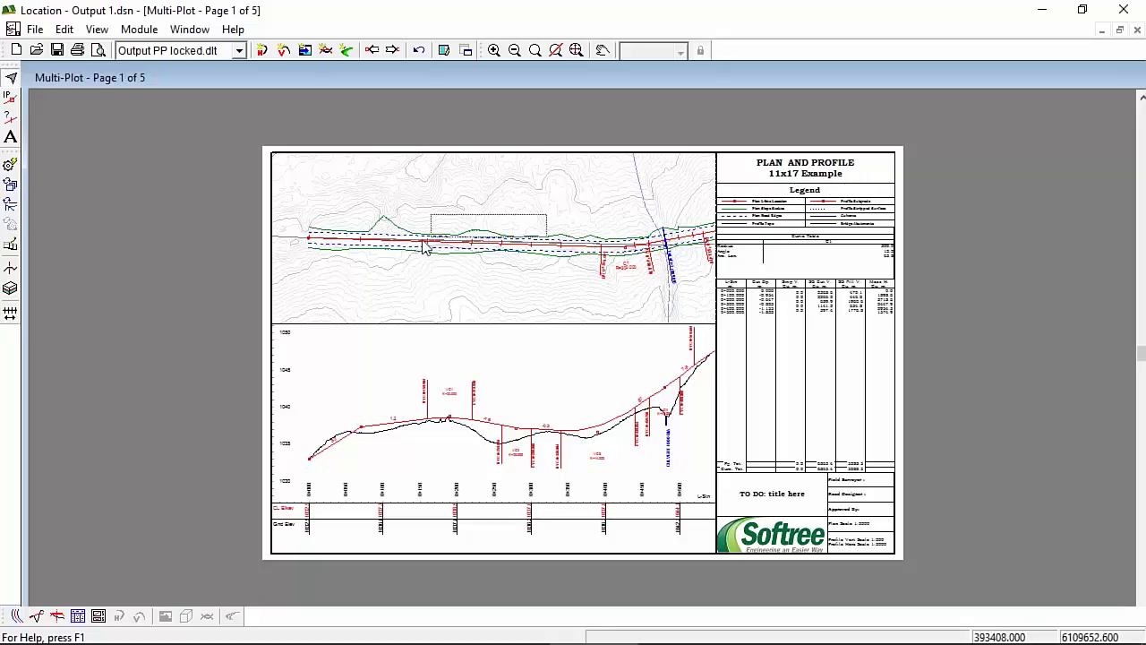
- Check the Plan:1 sub-view options and its plan window options, and cancel both without changes
{"action": "right_click", "coordinate": [503, 224]}
{"action": "left_click", "coordinate": [596, 315]}
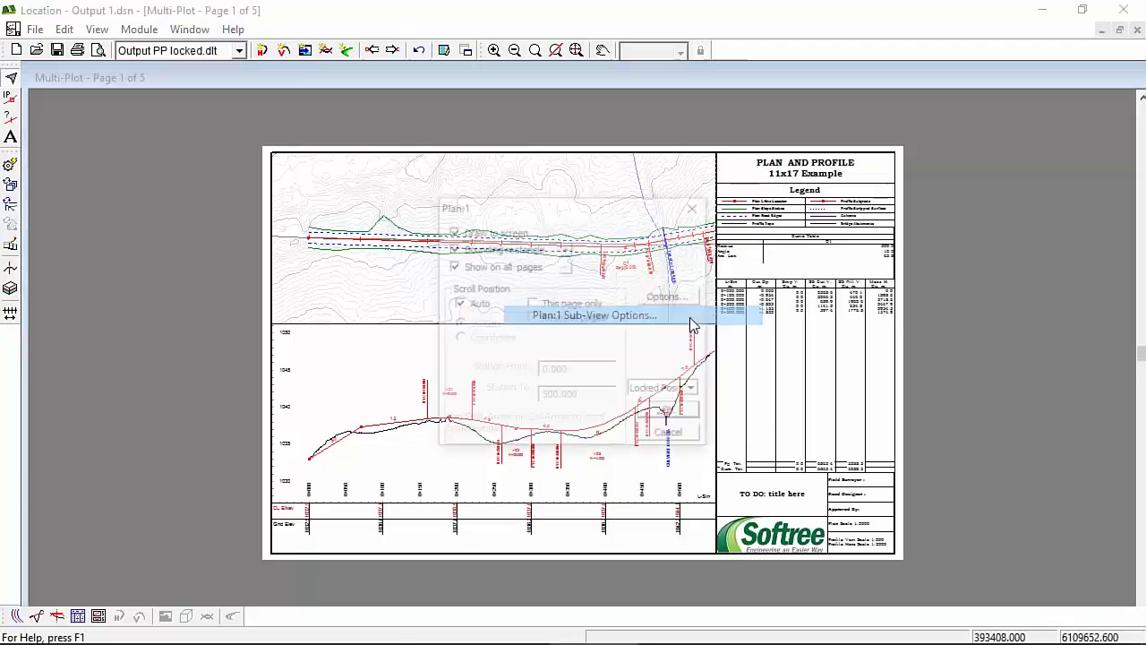
{"action": "left_click", "coordinate": [668, 296]}
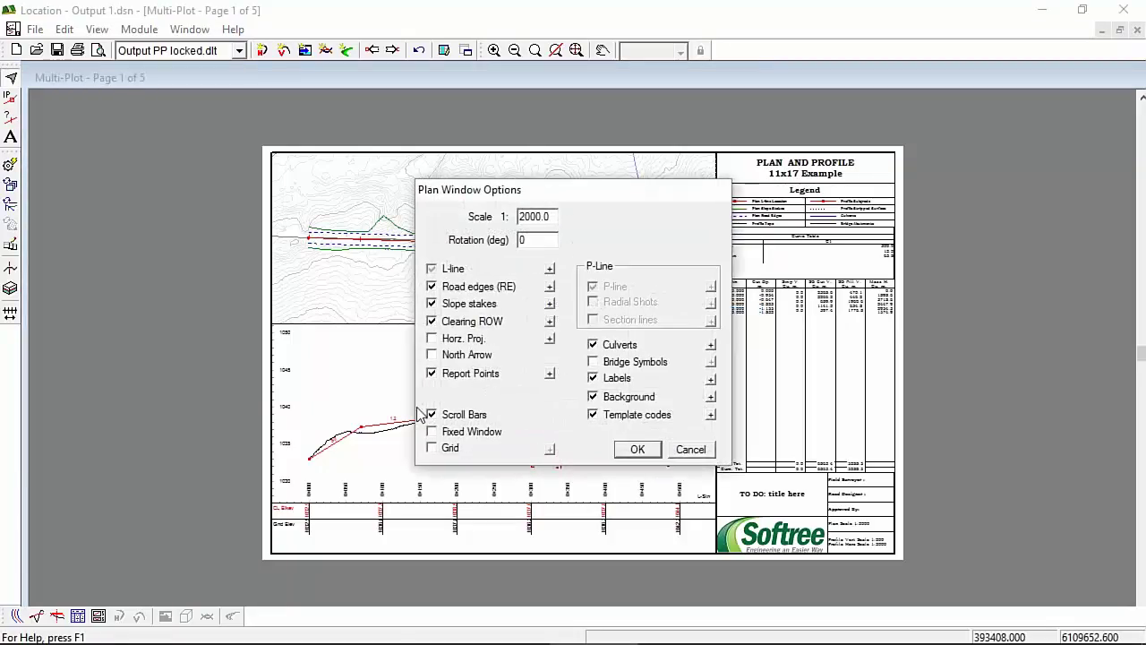
{"action": "left_click", "coordinate": [694, 451]}
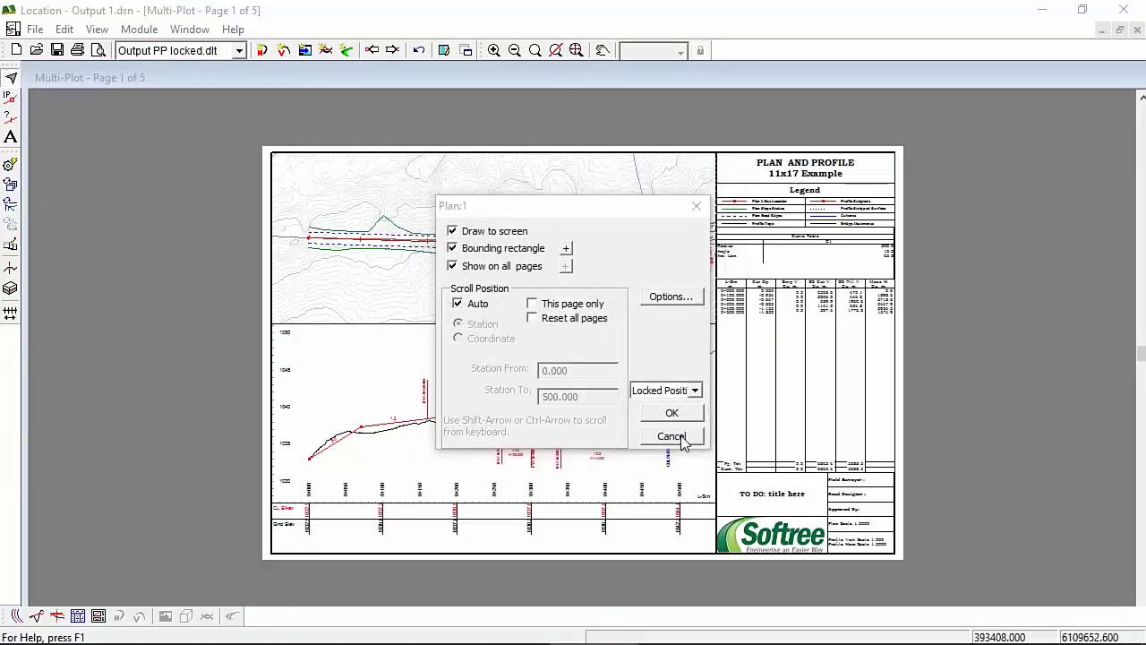
{"action": "left_click", "coordinate": [684, 443]}
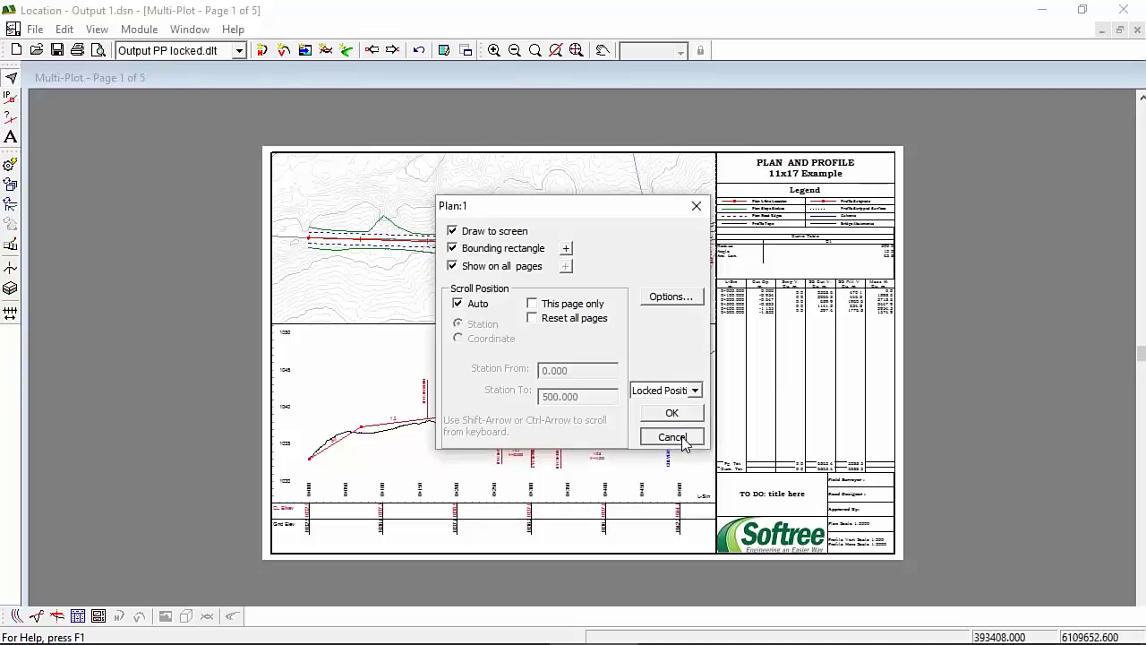
- On page 2, turn off Auto scroll position for the Plan:1 sub-view and set it to Coordinate
{"action": "key", "text": "Page_Down"}
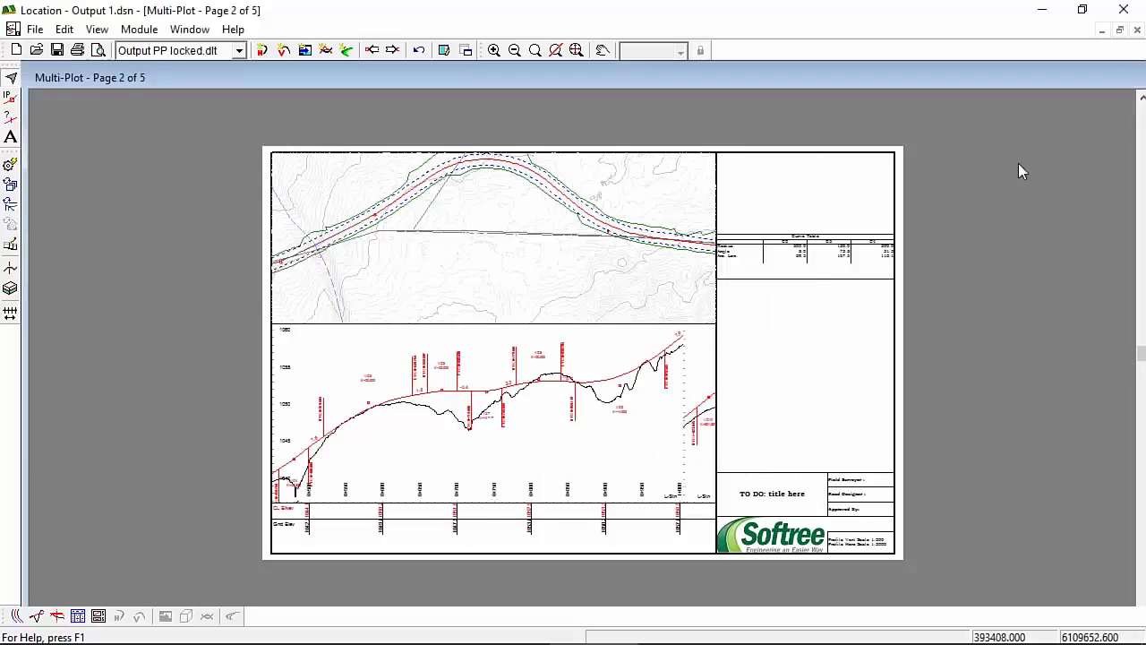
{"action": "right_click", "coordinate": [517, 253]}
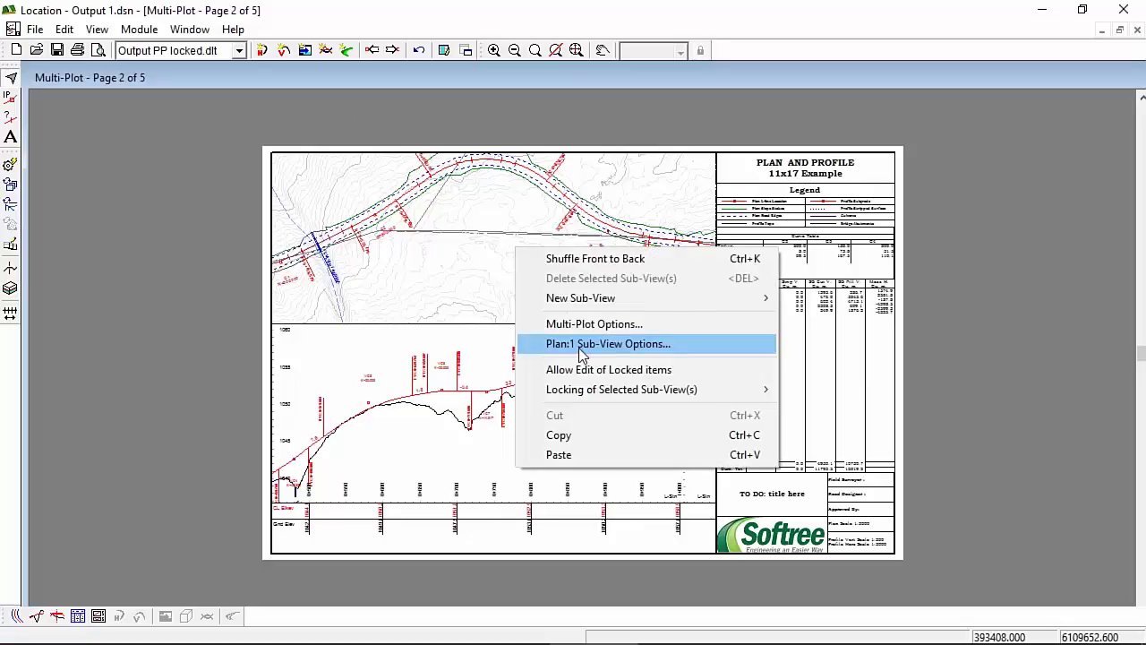
{"action": "left_click", "coordinate": [631, 344]}
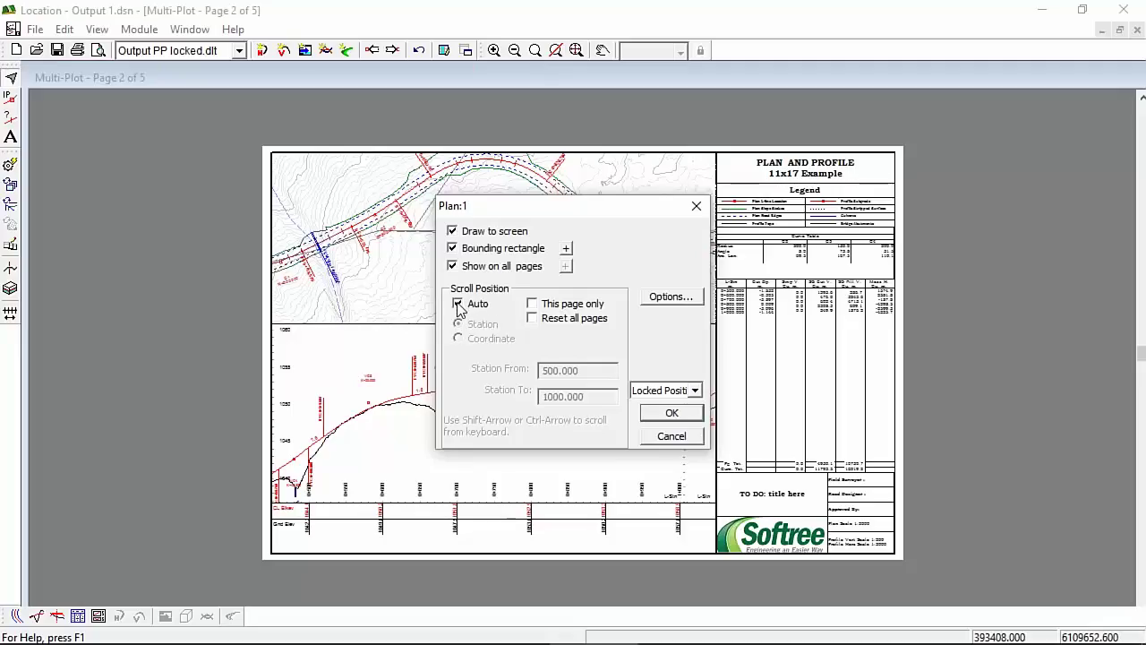
{"action": "left_click", "coordinate": [457, 305]}
{"action": "left_click", "coordinate": [467, 339]}
{"action": "left_click", "coordinate": [670, 415]}
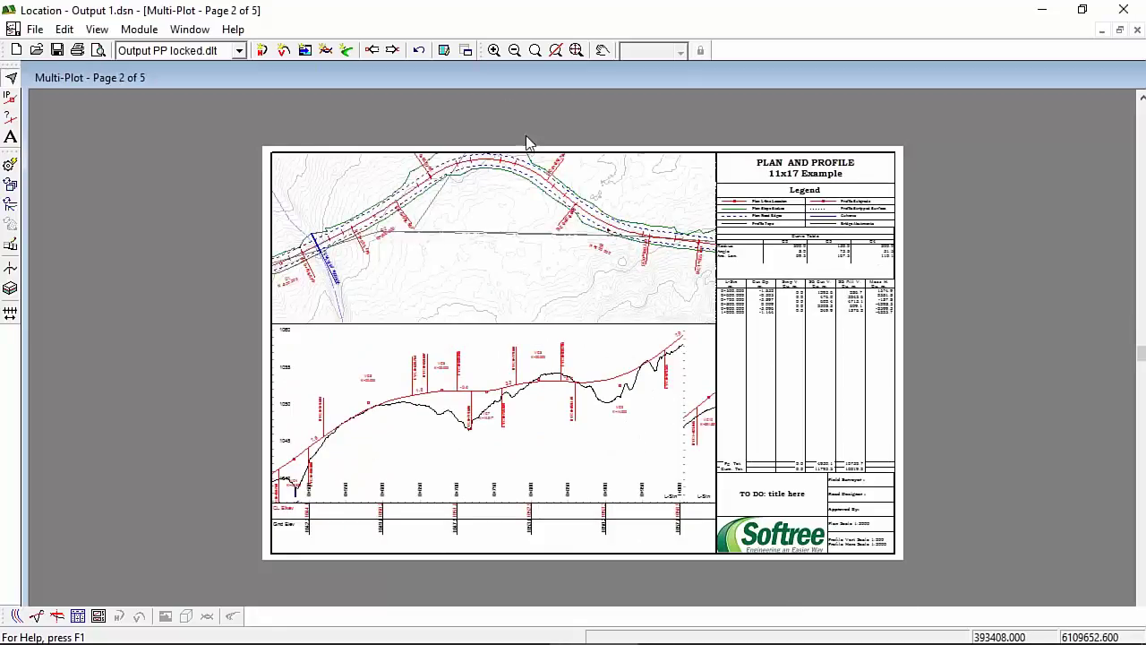
- Allow editing of locked items and shift the plan content slightly downward within its sub-view on page 2
{"action": "right_click", "coordinate": [984, 207]}
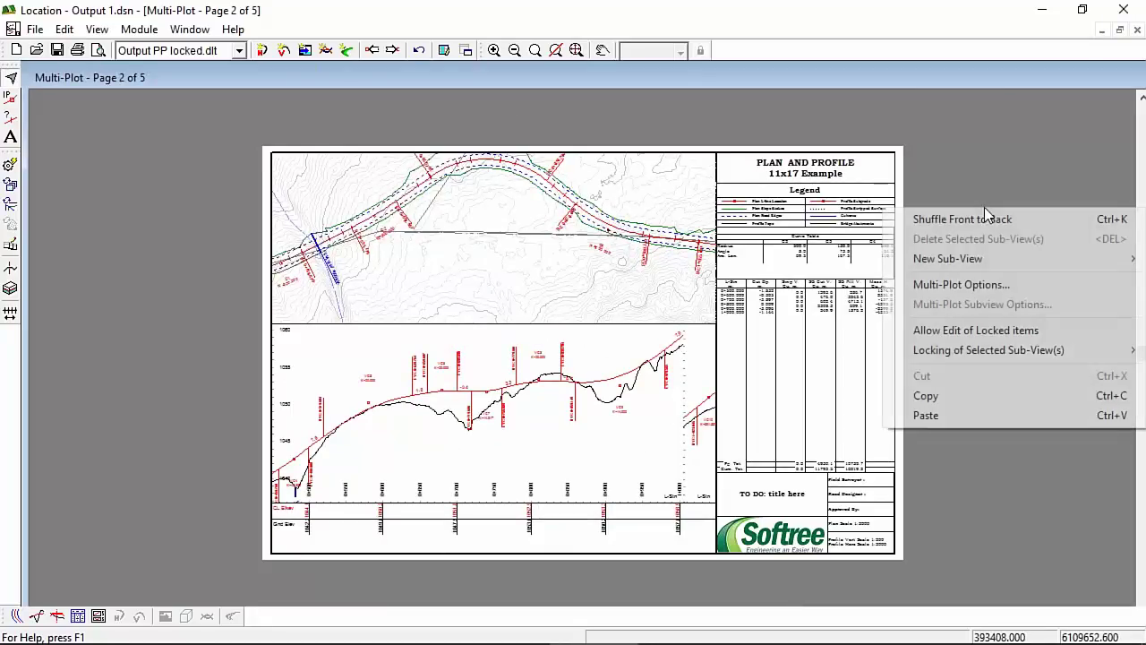
{"action": "left_click", "coordinate": [1001, 333]}
{"action": "left_click", "coordinate": [473, 191]}
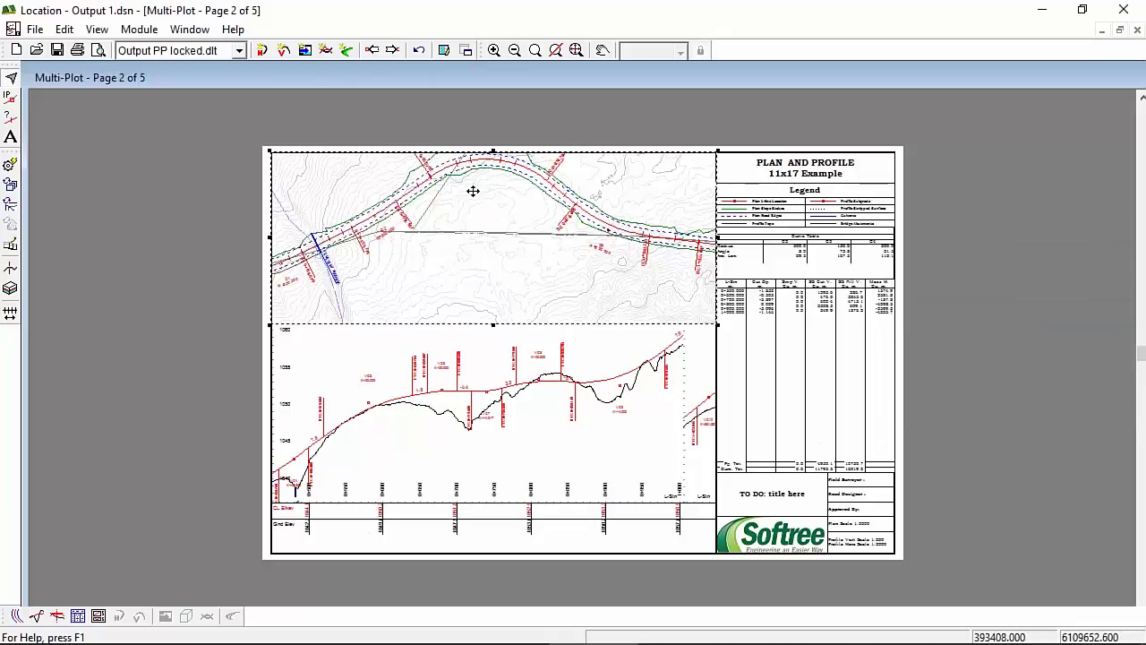
{"action": "scroll", "coordinate": [472, 191], "scroll_direction": "up", "scroll_amount": 1}
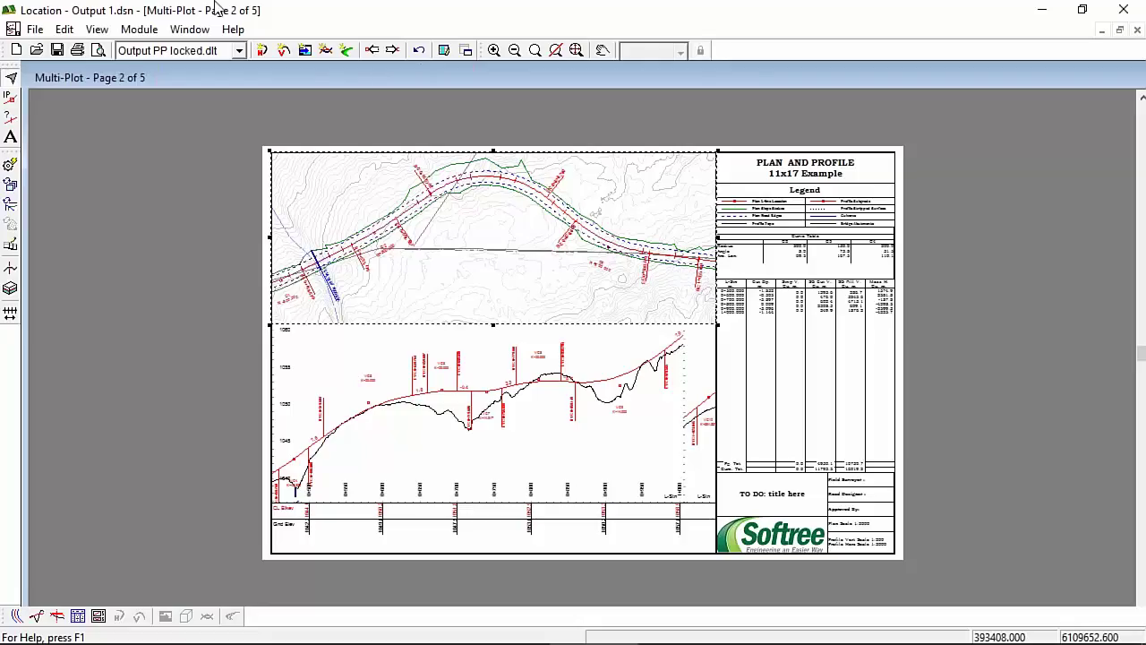
- Read the description of Output custom.dlt in the list of saved screen layouts without loading it
{"action": "left_click", "coordinate": [239, 50]}
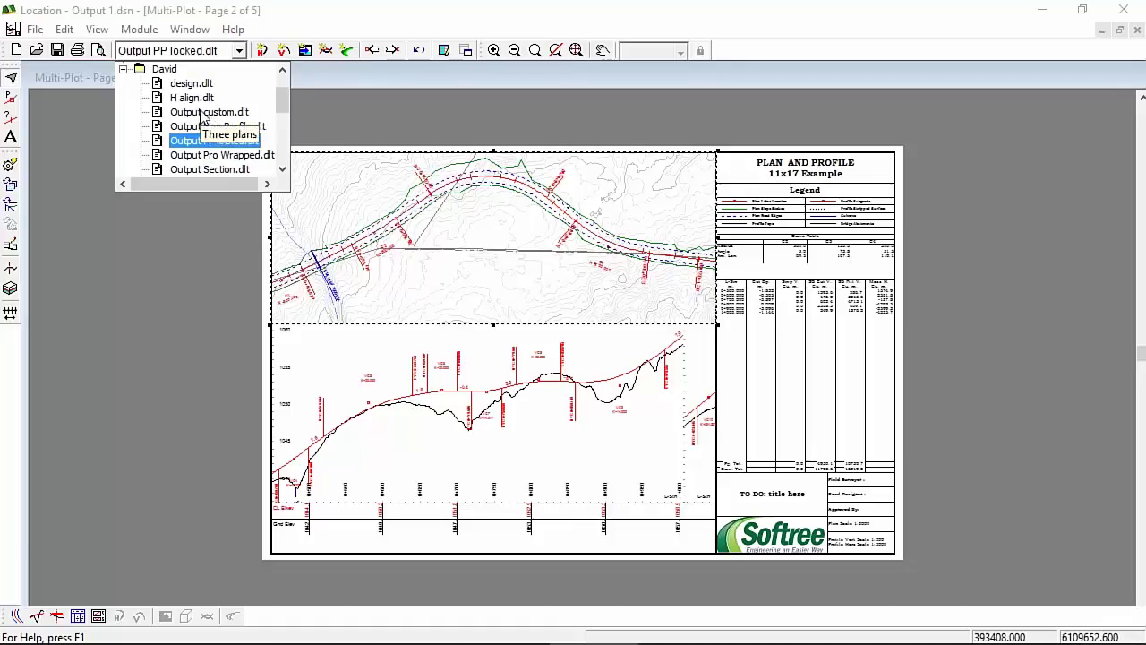
{"action": "left_click", "coordinate": [402, 14]}
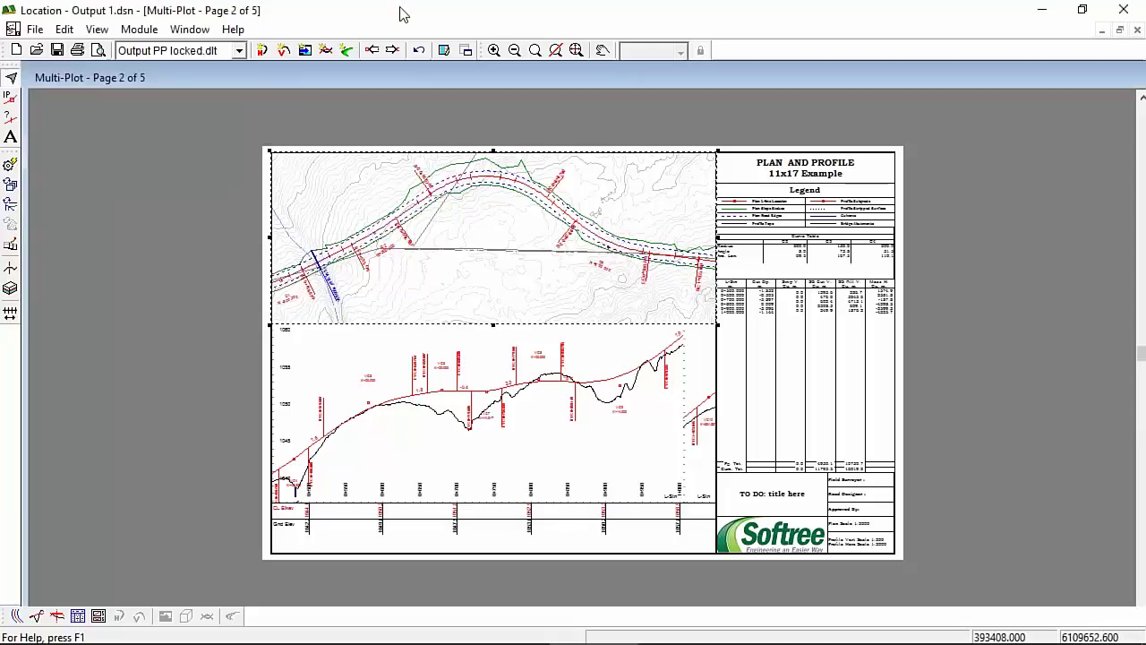
{"action": "left_click", "coordinate": [242, 51]}
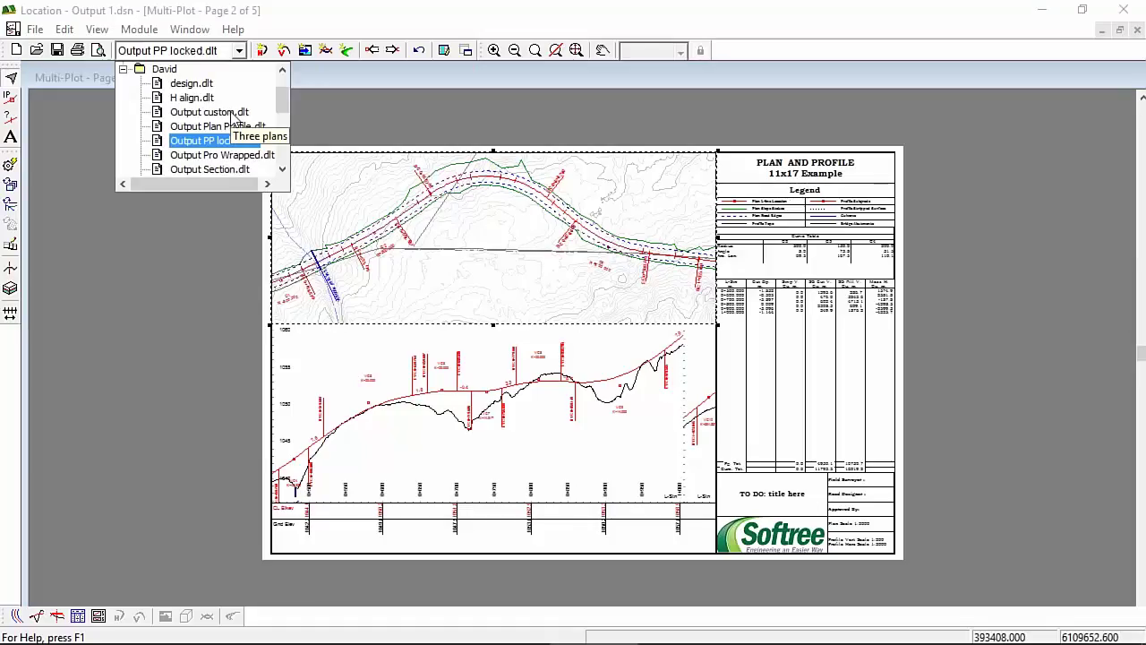
{"action": "left_click", "coordinate": [266, 11]}
{"action": "left_click", "coordinate": [30, 32]}
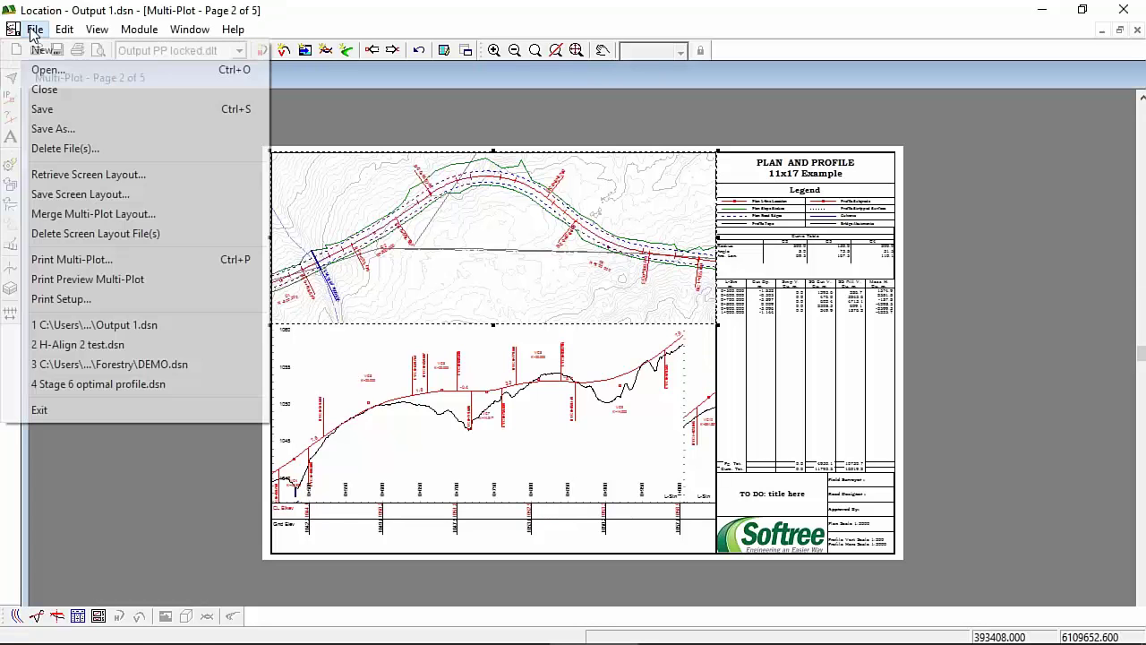
{"action": "left_click", "coordinate": [53, 131]}
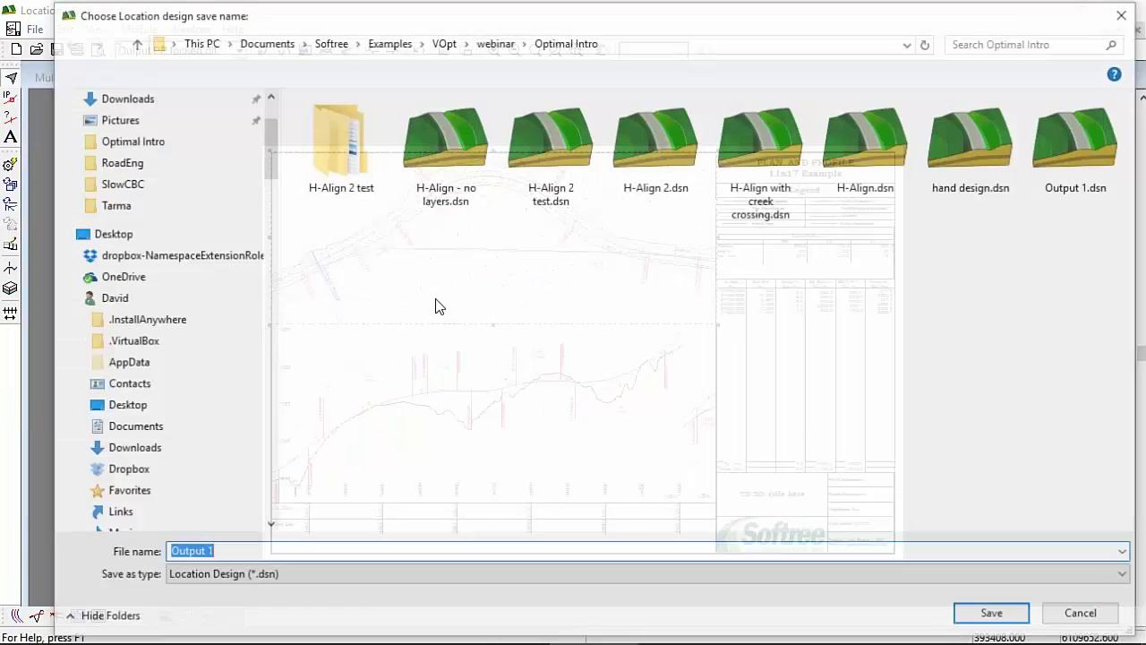
{"action": "left_click", "coordinate": [624, 44]}
{"action": "left_click", "coordinate": [535, 44]}
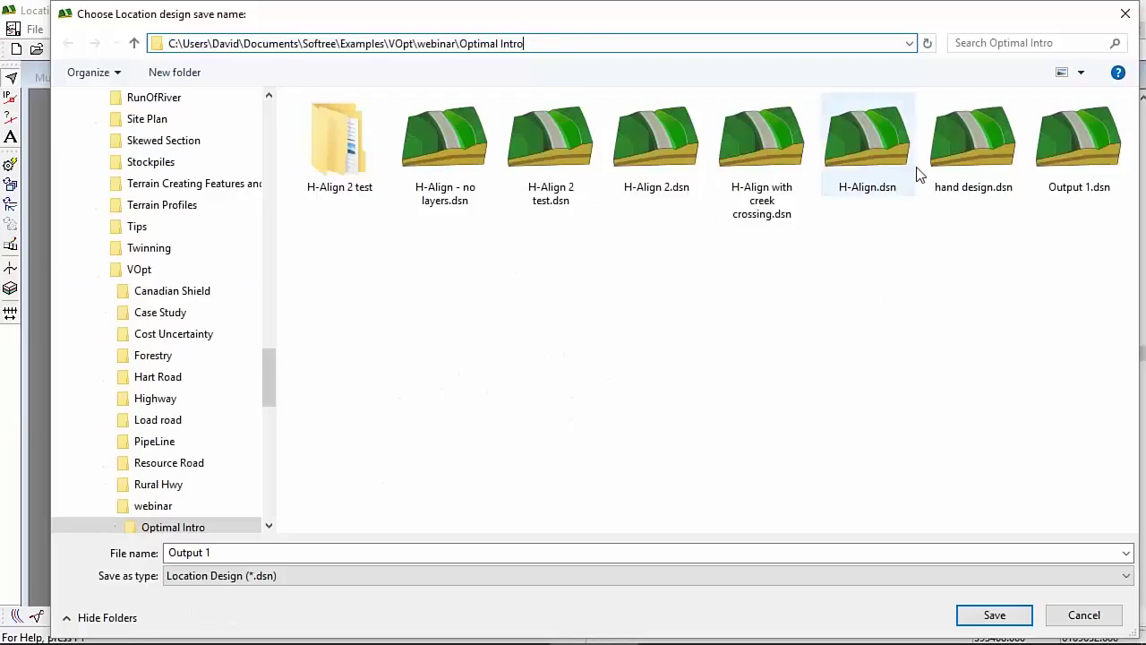
{"action": "left_click", "coordinate": [1081, 72]}
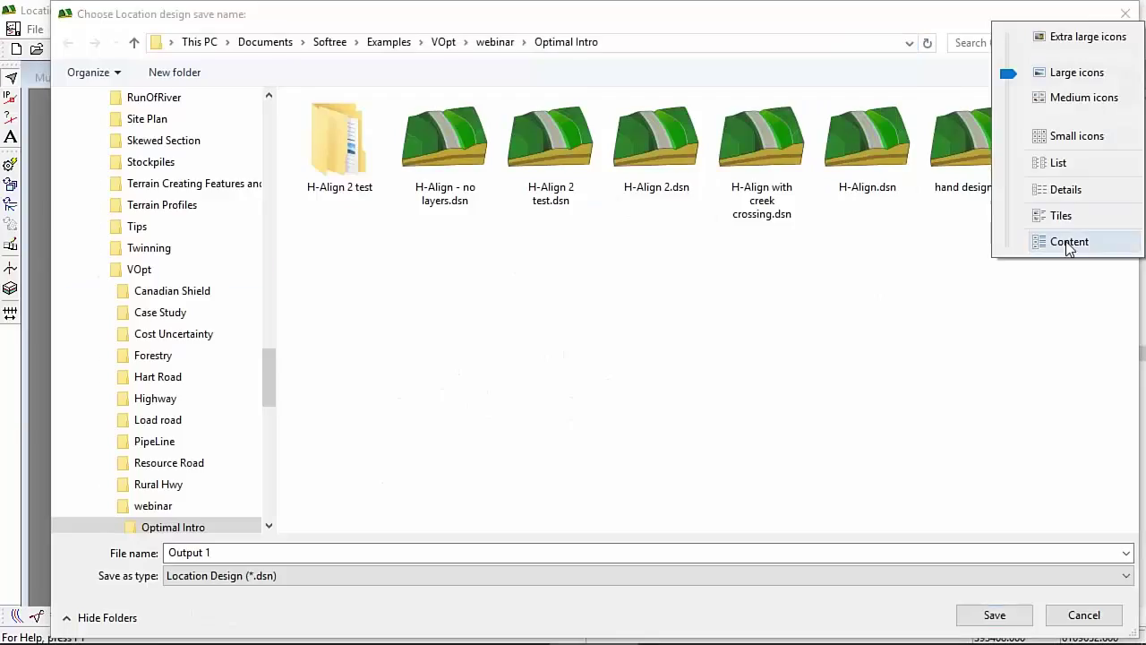
{"action": "left_click", "coordinate": [1057, 163]}
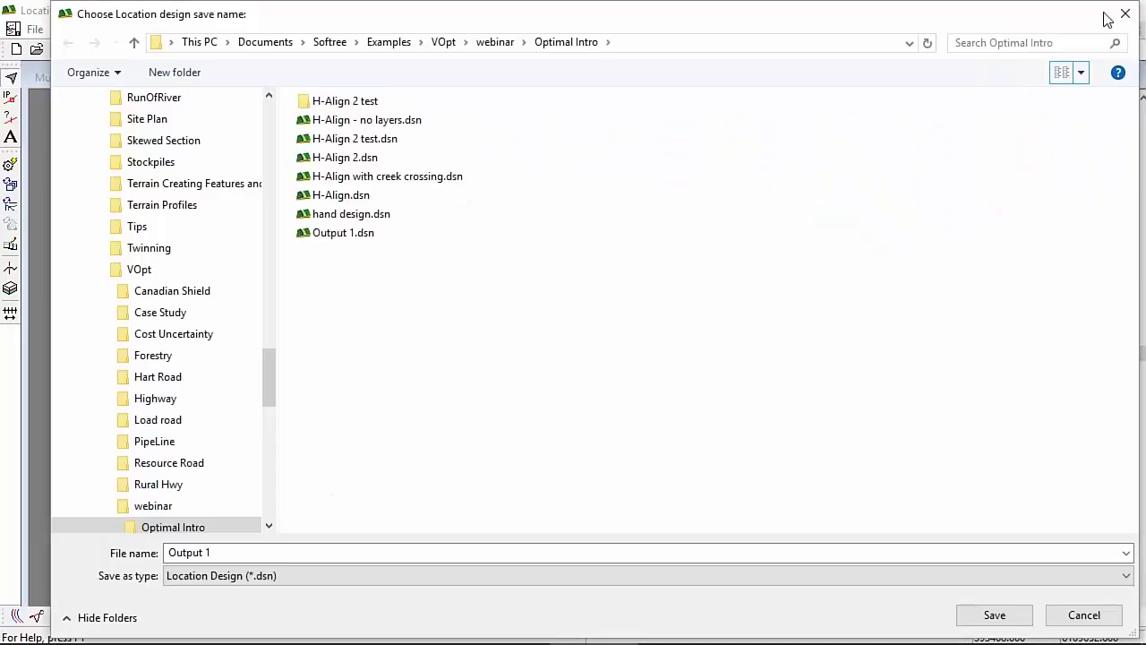
{"action": "left_click", "coordinate": [1083, 614]}
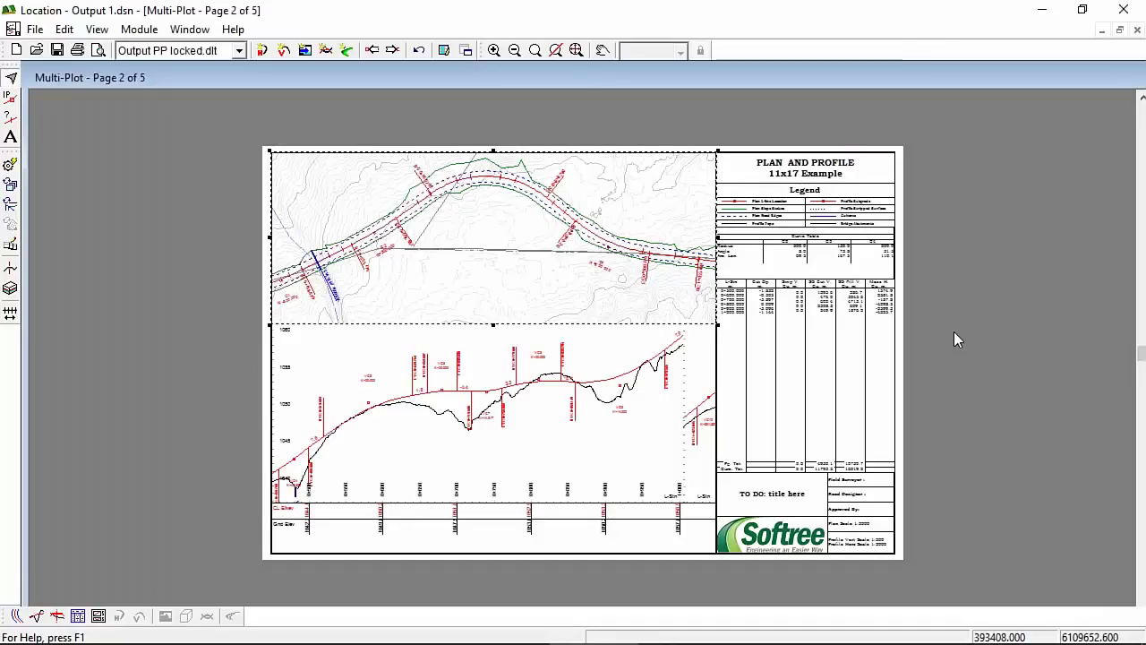
- Load the screen layout Output custom.dlt
{"action": "left_click", "coordinate": [239, 51]}
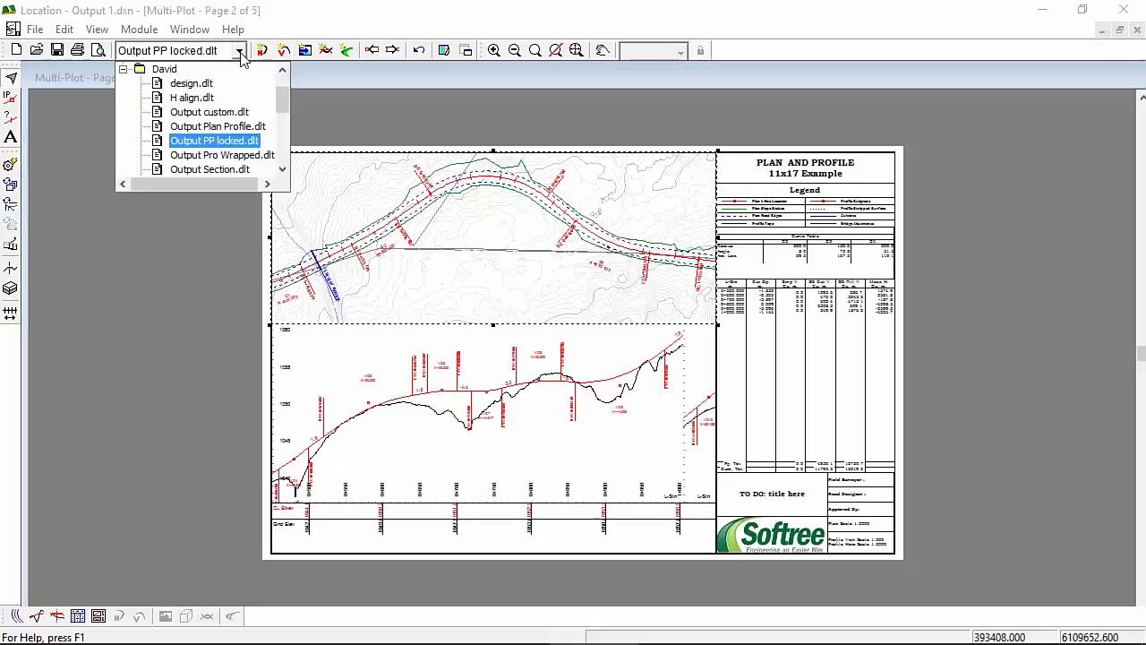
{"action": "left_click", "coordinate": [220, 113]}
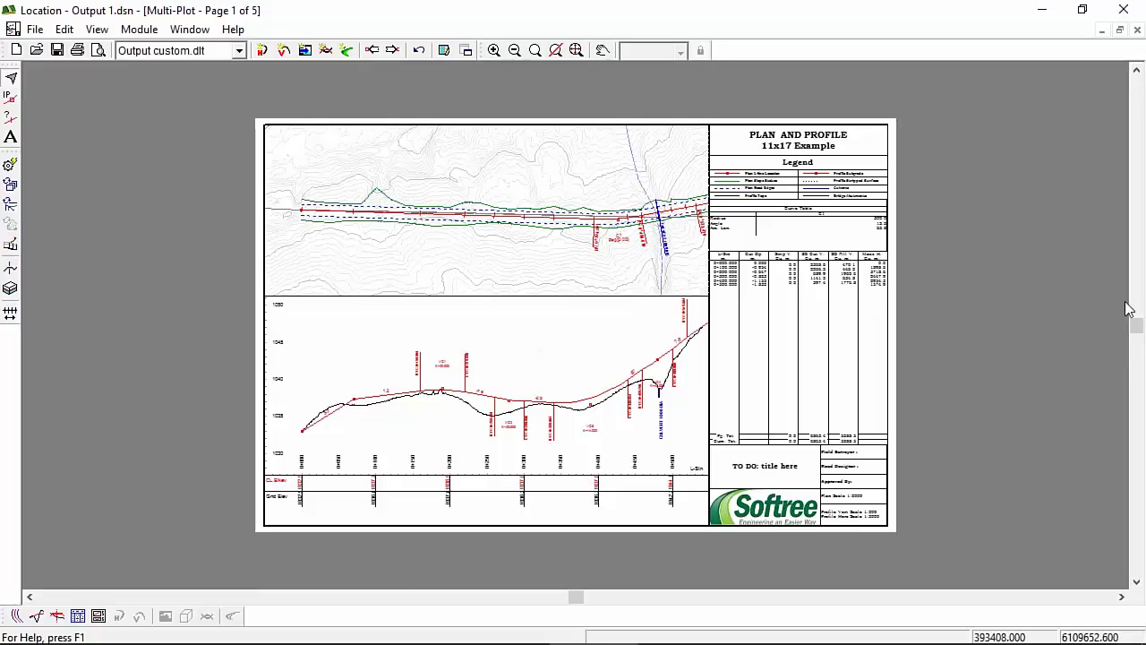
- Page through the Multi-Plot output and examine how the plan and profile are arranged, returning to page 4
{"action": "scroll", "coordinate": [1128, 309], "scroll_direction": "down", "scroll_amount": 1}
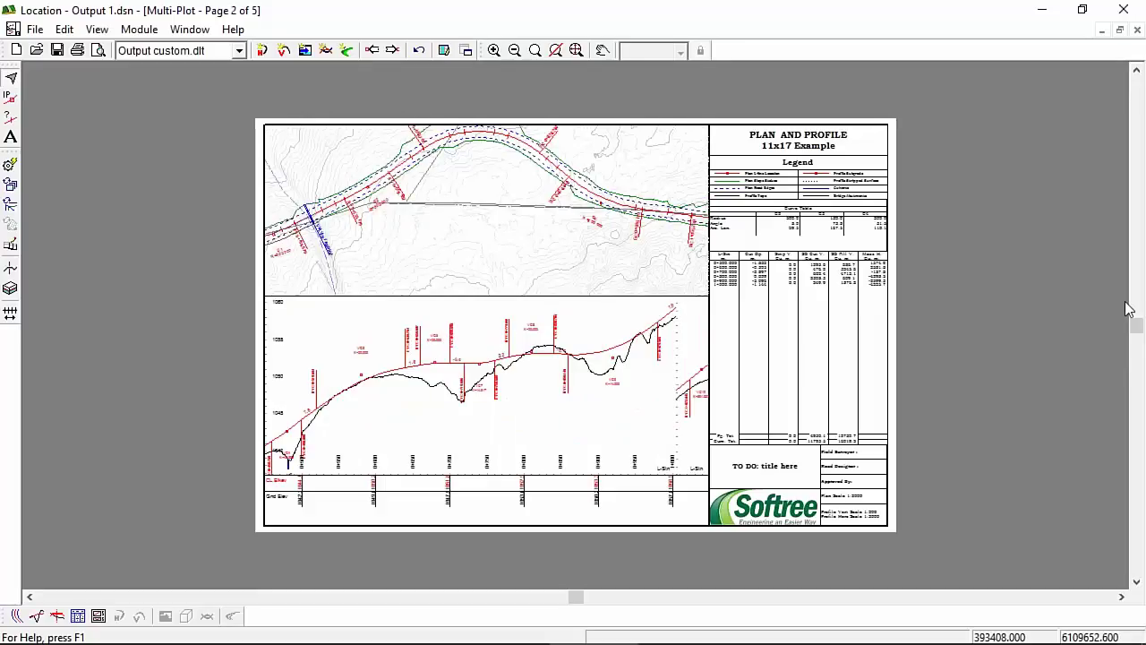
{"action": "scroll", "coordinate": [1128, 308], "scroll_direction": "down", "scroll_amount": 1}
{"action": "scroll", "coordinate": [1128, 309], "scroll_direction": "down", "scroll_amount": 1}
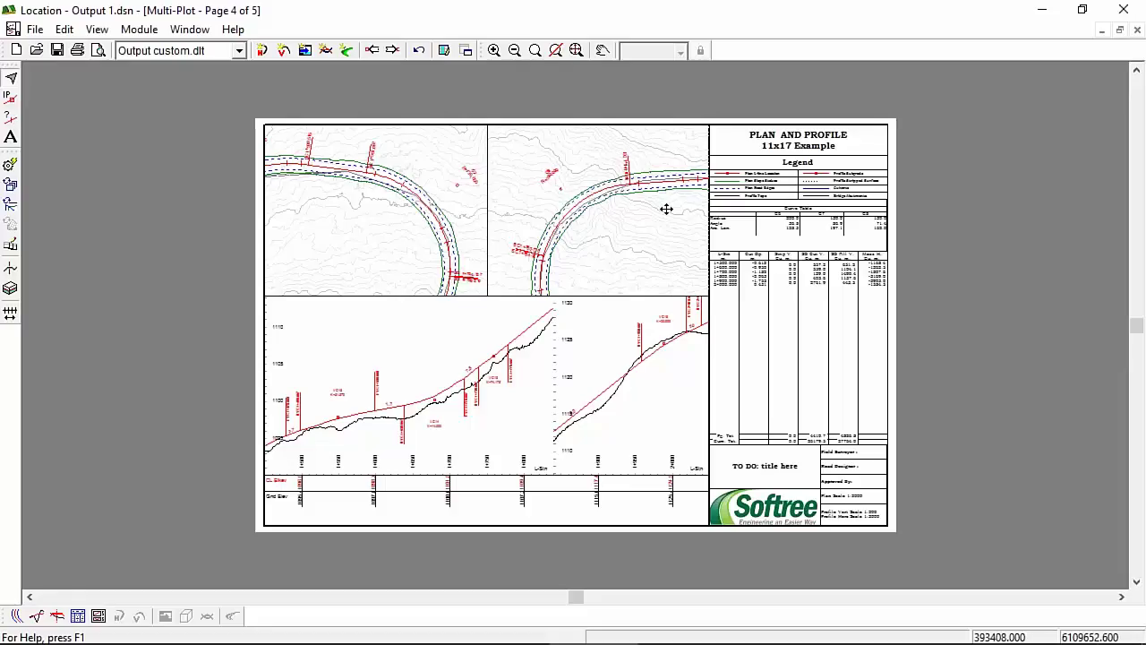
{"action": "key", "text": "Page_Down"}
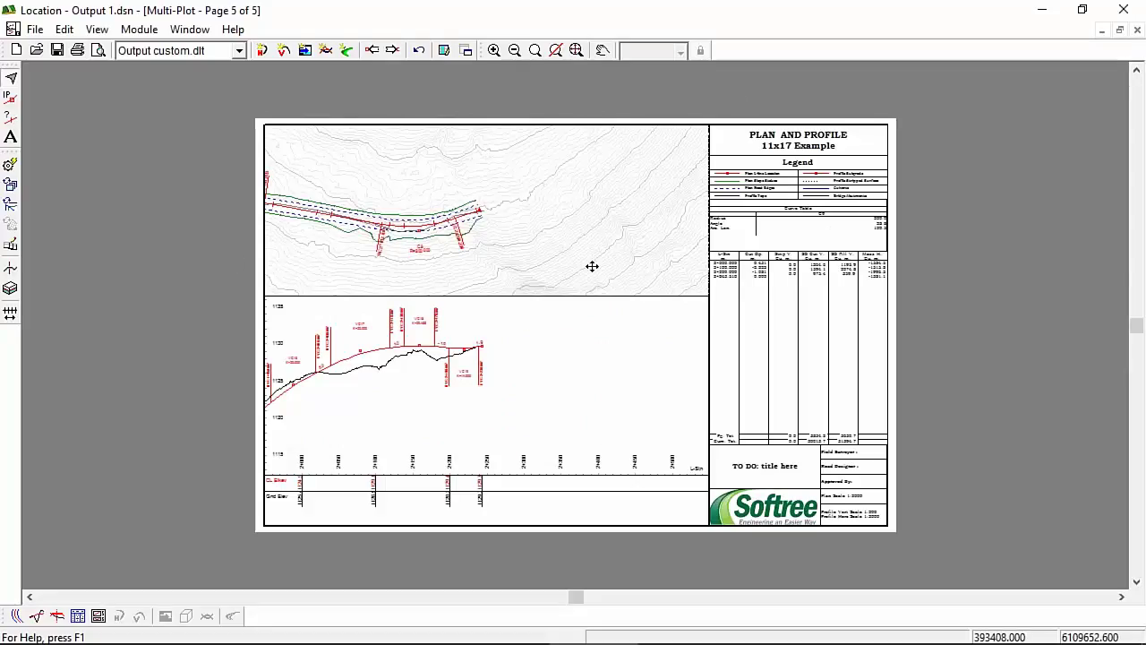
{"action": "key", "text": "Page_Down"}
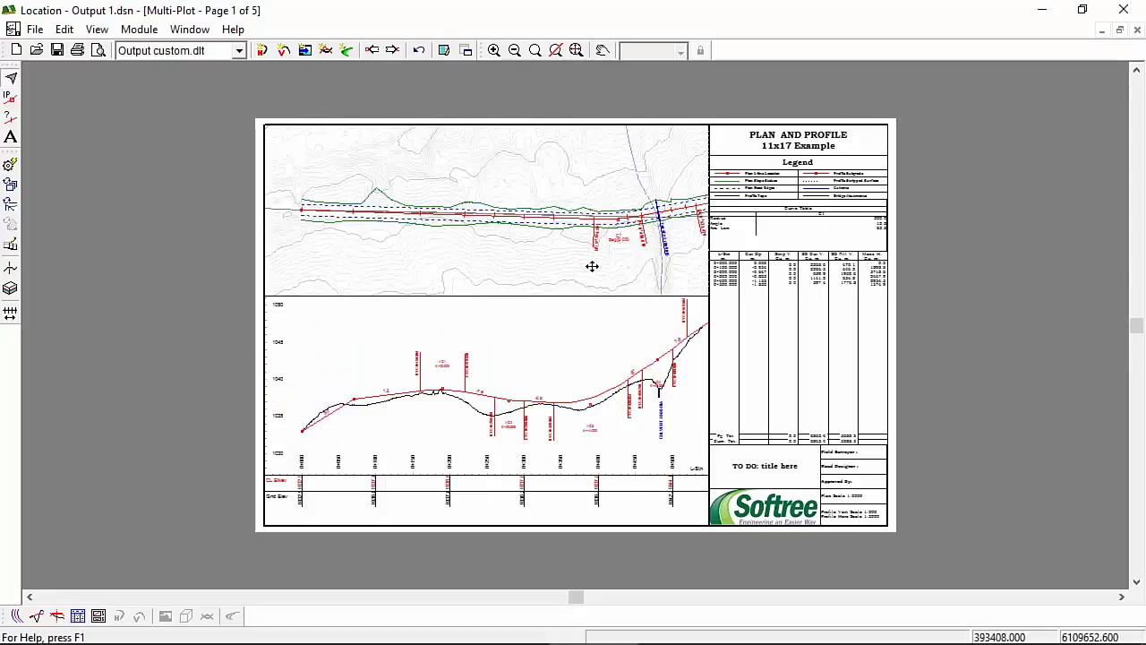
{"action": "key", "text": "Page_Down"}
{"action": "key", "text": "Page_Down"}
{"action": "key", "text": "Page_Down"}
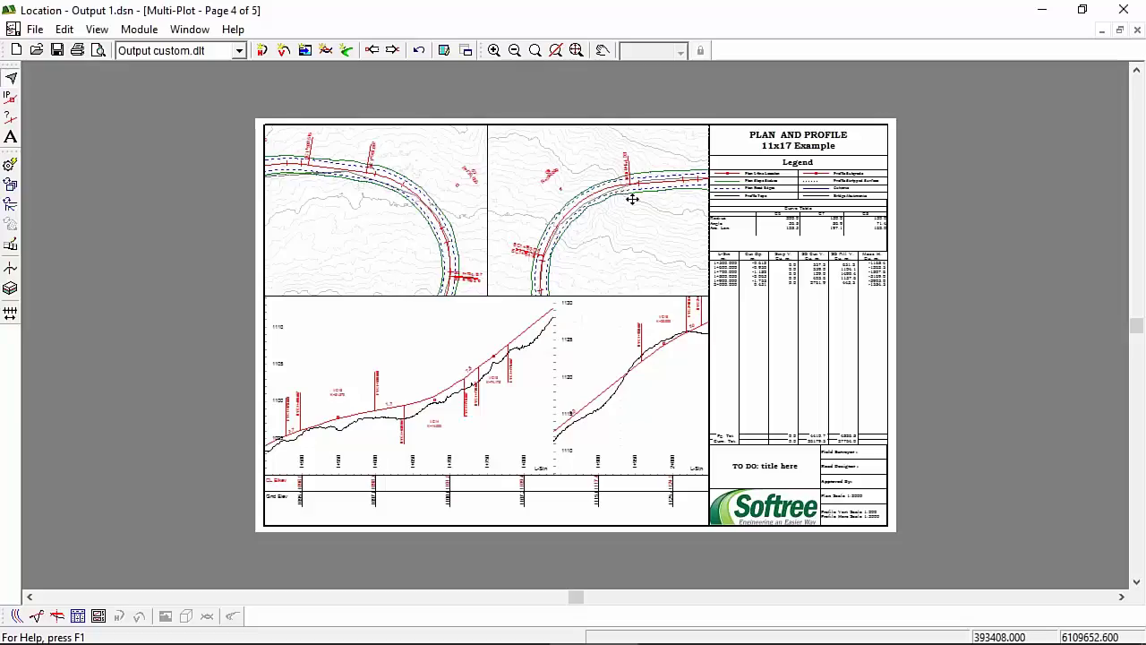
- Check the choices for a new sub-view and the list of open windows for the available plan windows
{"action": "right_click", "coordinate": [152, 156]}
{"action": "mouse_move", "coordinate": [238, 215]}
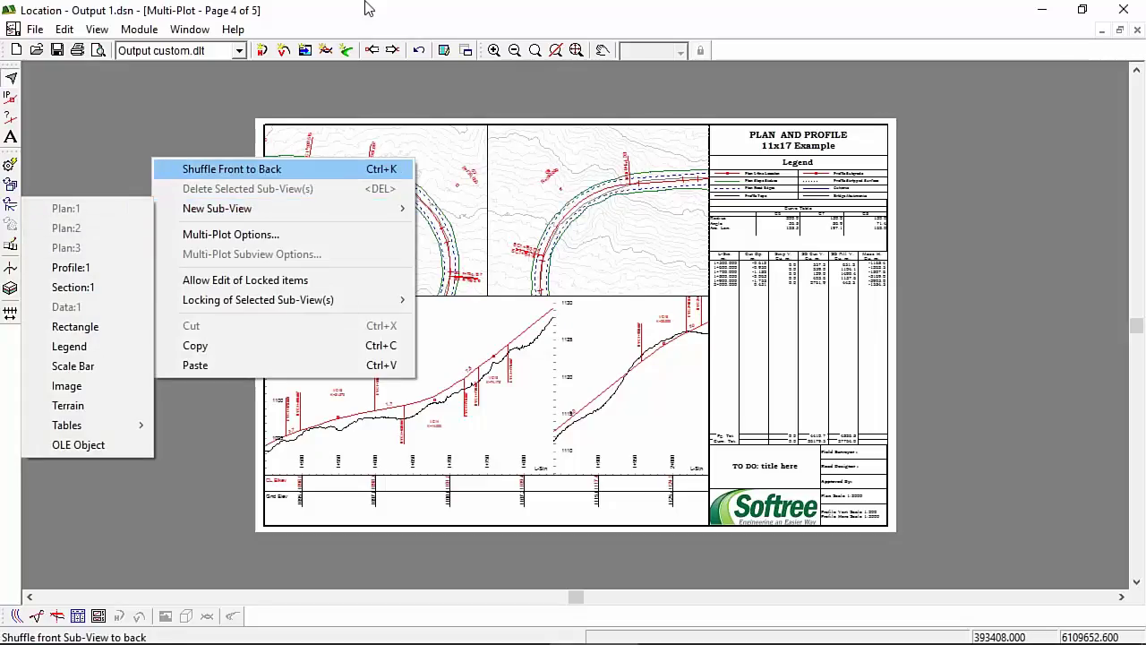
{"action": "left_click", "coordinate": [367, 16]}
{"action": "left_click", "coordinate": [189, 29]}
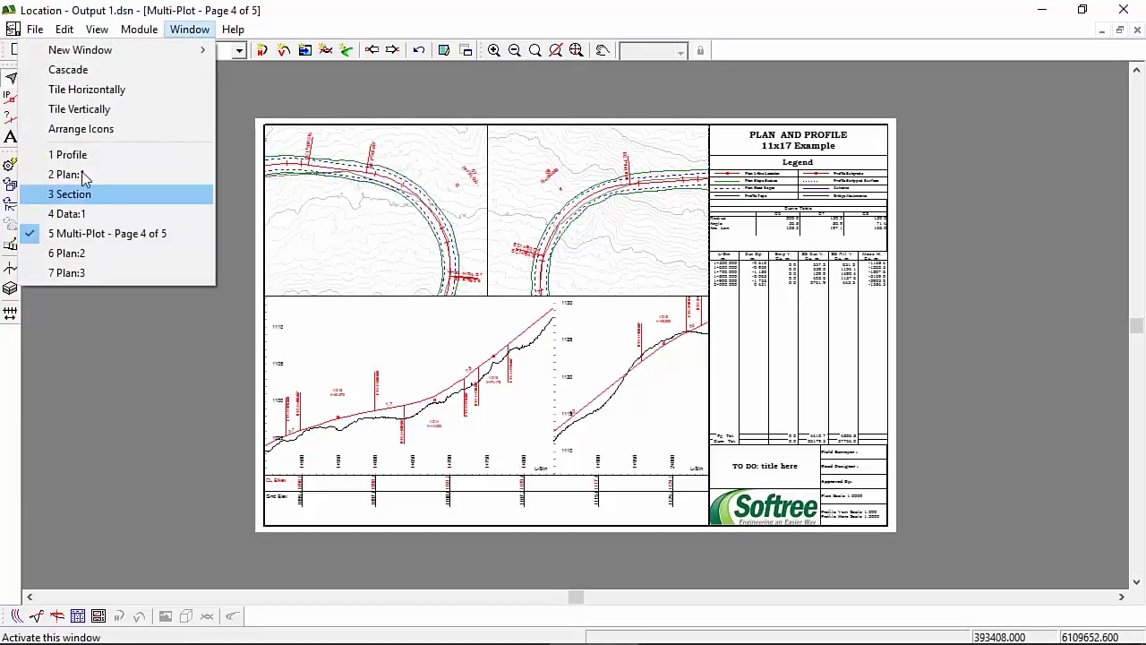
{"action": "left_click", "coordinate": [1084, 63]}
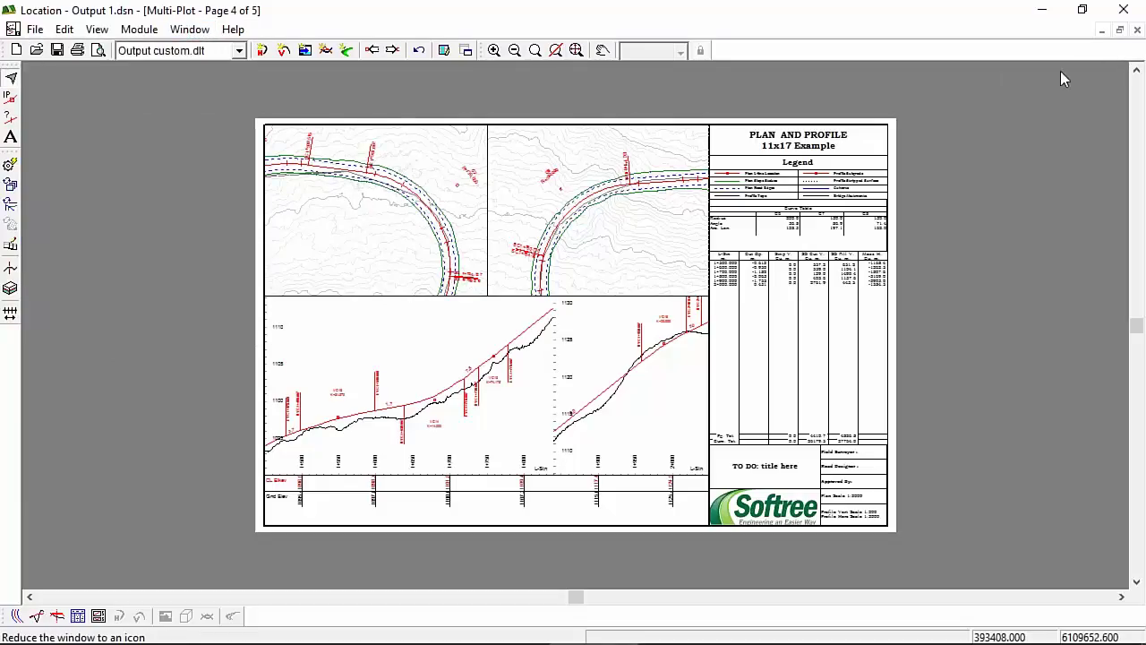
- Restore the Multi-Plot window to a floating size and bring the Plan:3 and Plan:1 windows forward to examine them
{"action": "left_click", "coordinate": [1120, 30]}
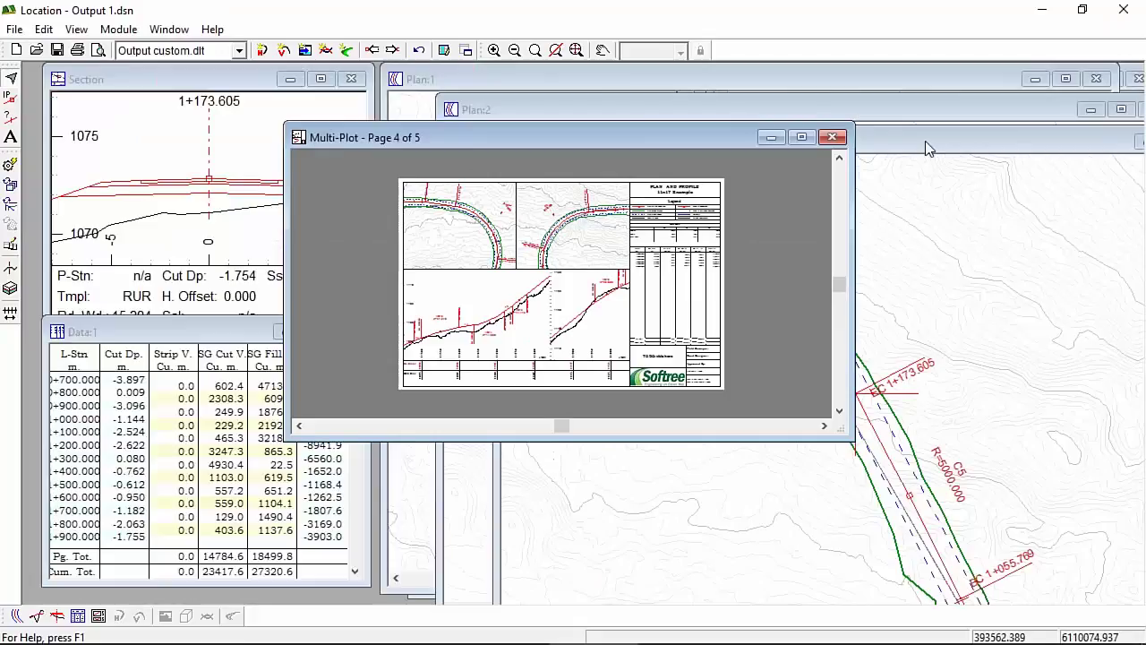
{"action": "left_click", "coordinate": [926, 141]}
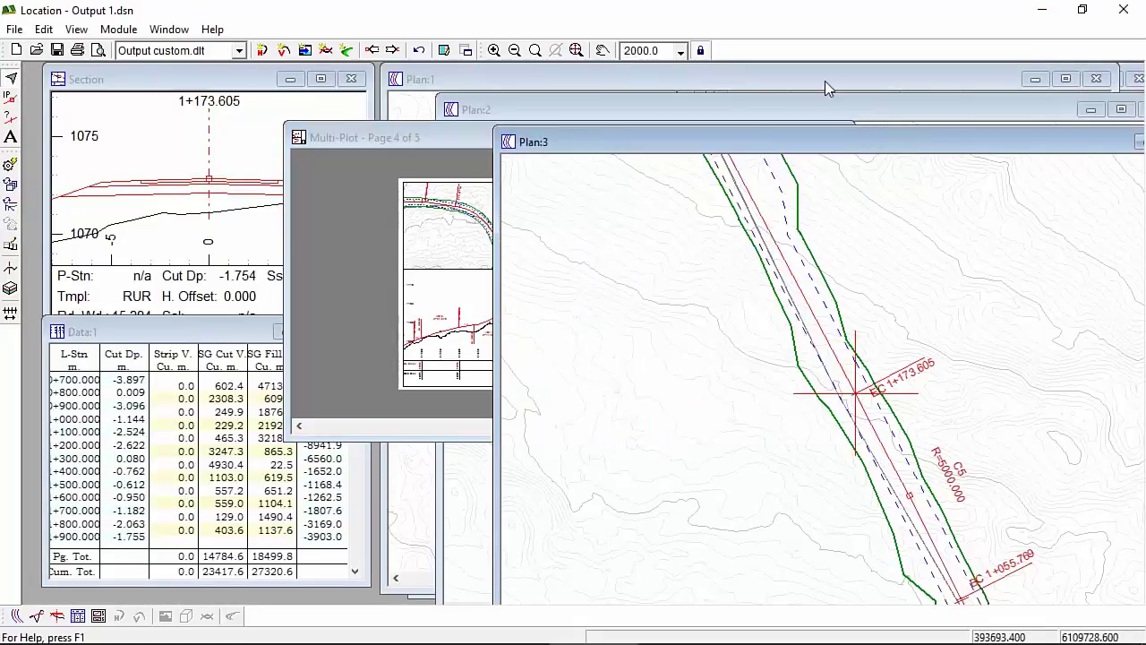
{"action": "left_click", "coordinate": [829, 77]}
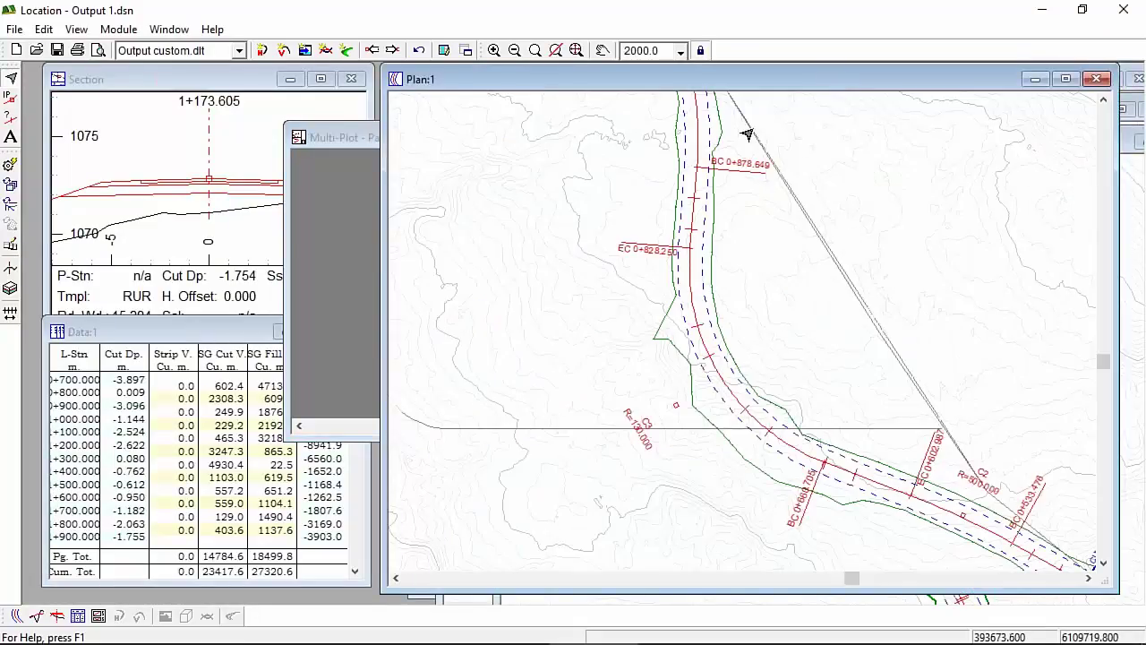
{"action": "mouse_move", "coordinate": [746, 391]}
{"action": "mouse_move", "coordinate": [715, 449]}
- Open a new plan window and move it up over the Section and Plan:1 windows
{"action": "left_click", "coordinate": [169, 29]}
{"action": "mouse_move", "coordinate": [149, 52]}
{"action": "left_click", "coordinate": [257, 70]}
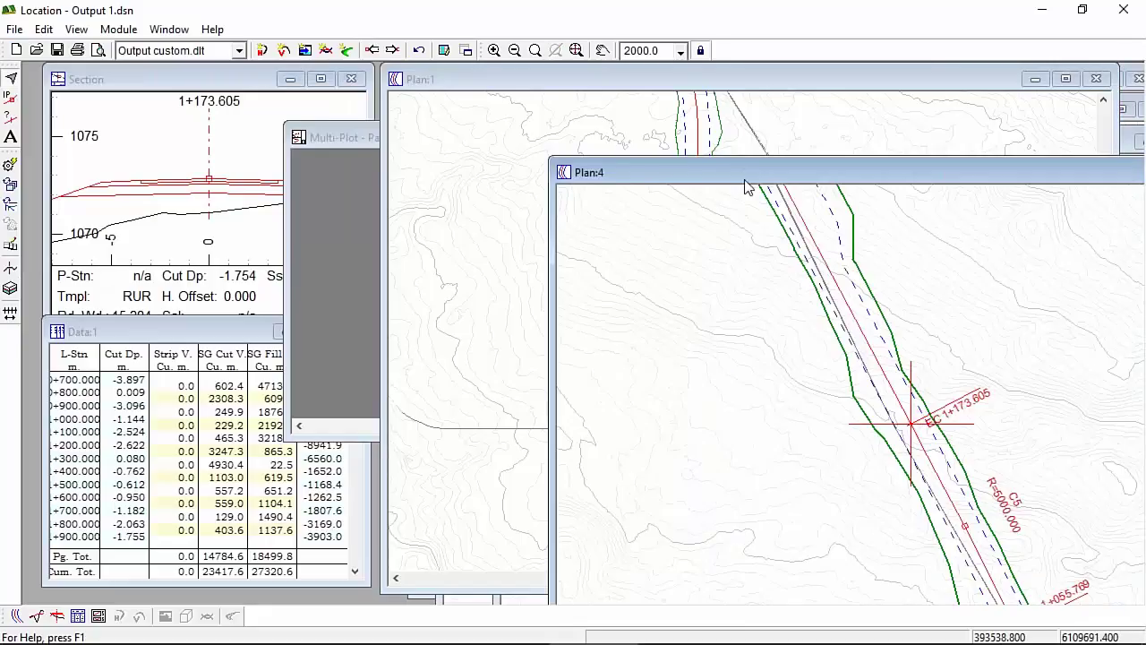
{"action": "left_click_drag", "start_coordinate": [713, 172], "coordinate": [412, 81]}
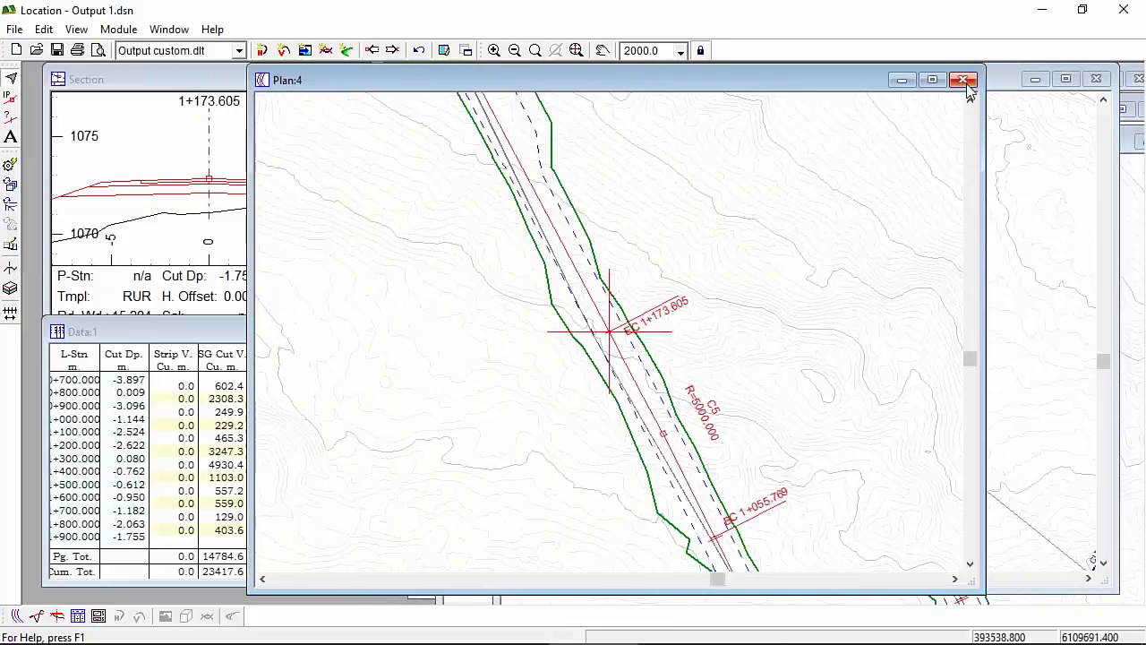
- Check that the Multi-Plot's new sub-view choices include Plan:4, and maximize the Multi-Plot window
{"action": "mouse_move", "coordinate": [281, 641]}
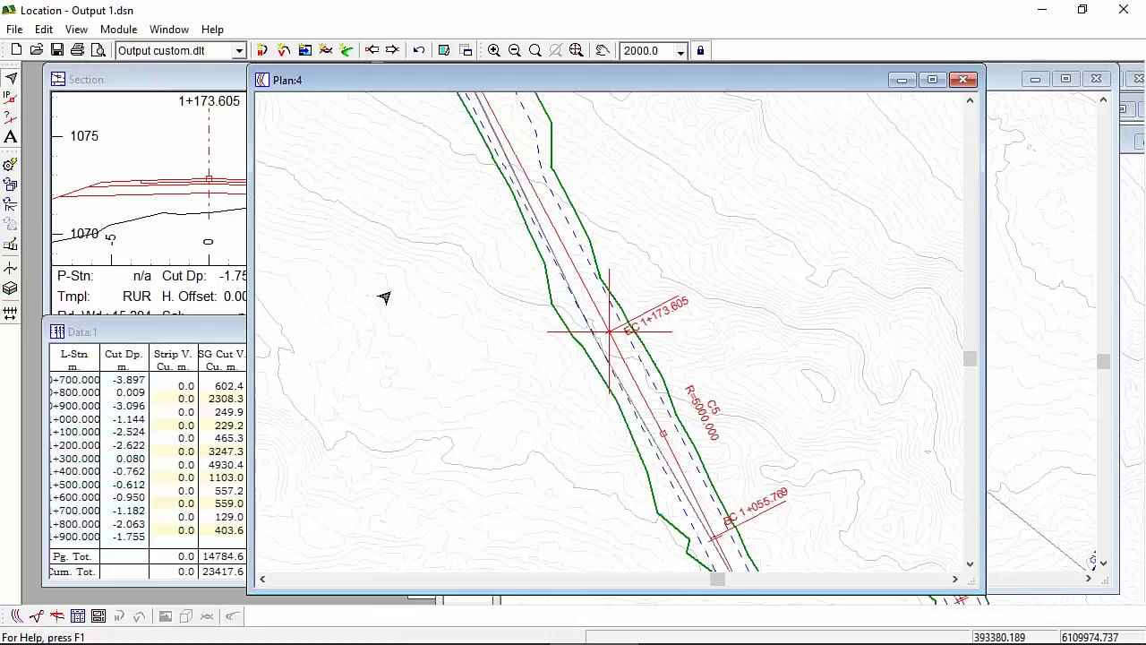
{"action": "left_click", "coordinate": [99, 616]}
{"action": "right_click", "coordinate": [430, 311]}
{"action": "mouse_move", "coordinate": [497, 360]}
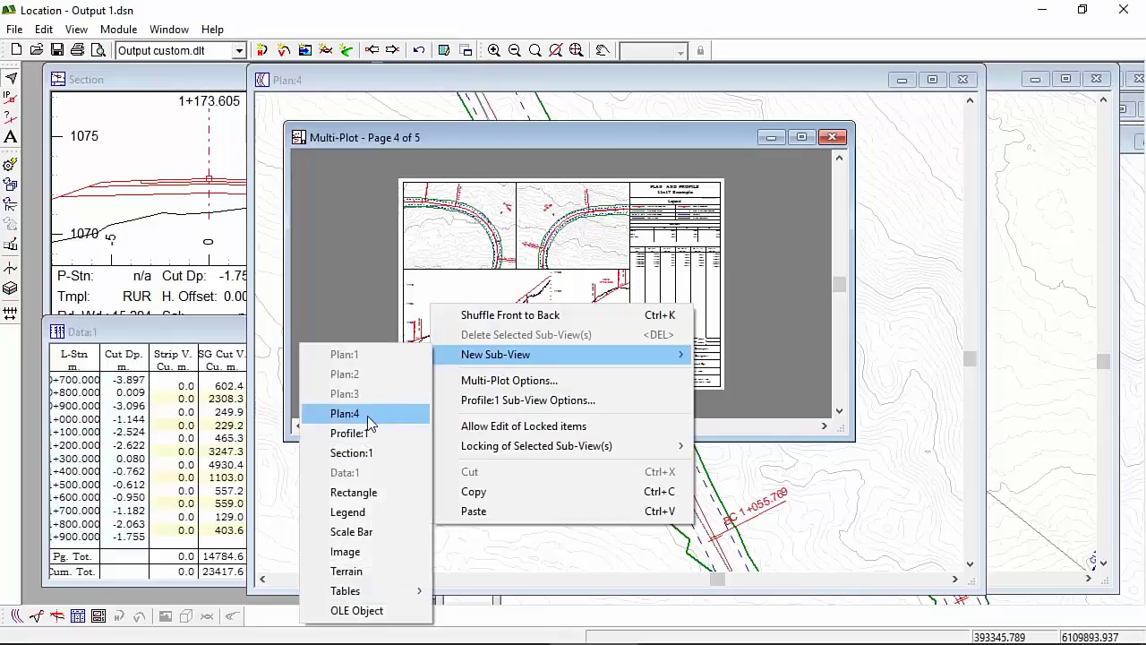
{"action": "left_click_drag", "start_coordinate": [679, 138], "coordinate": [681, 132]}
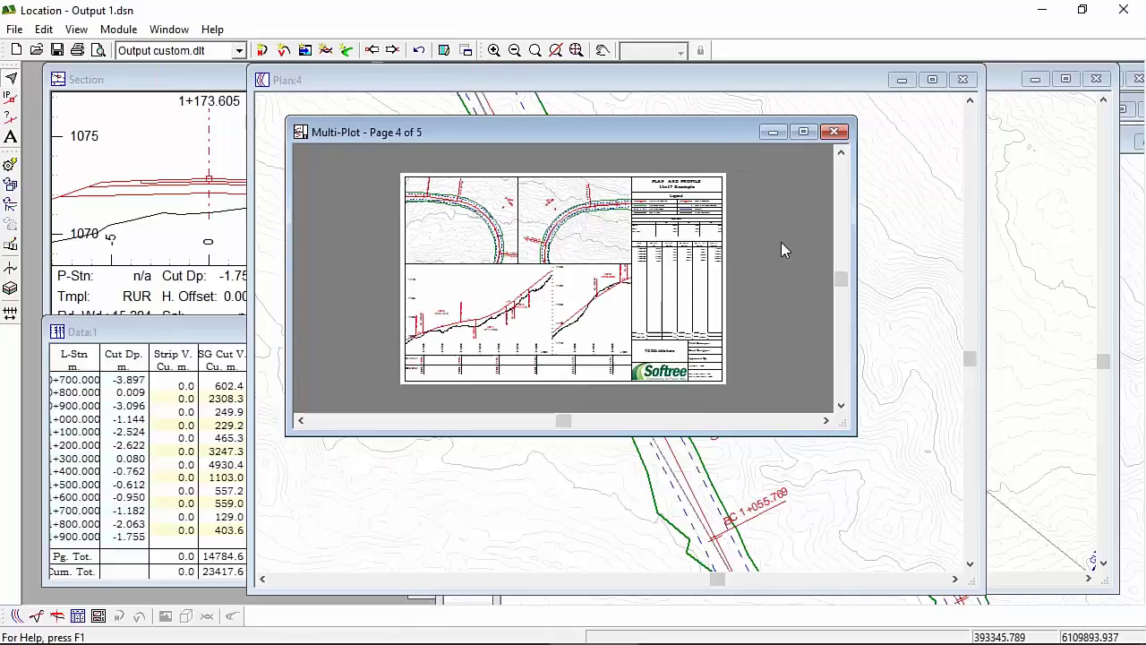
{"action": "left_click", "coordinate": [803, 132]}
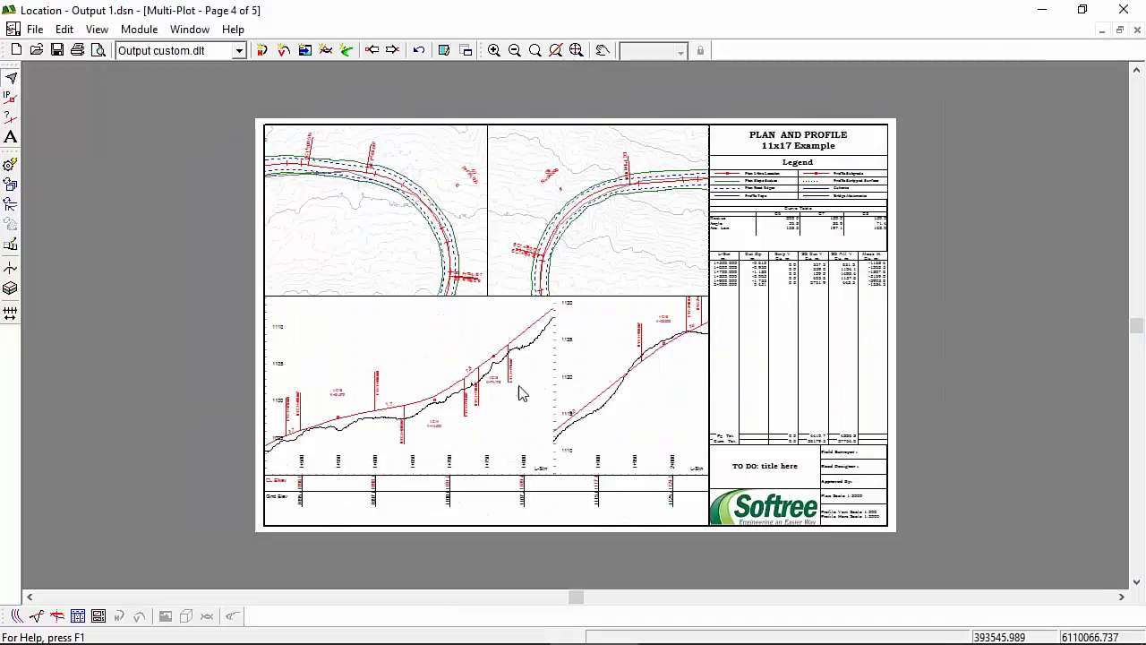
- Check on which pages the Plan:3 sub-view is displayed, leaving its options unchanged
{"action": "double_click", "coordinate": [348, 197]}
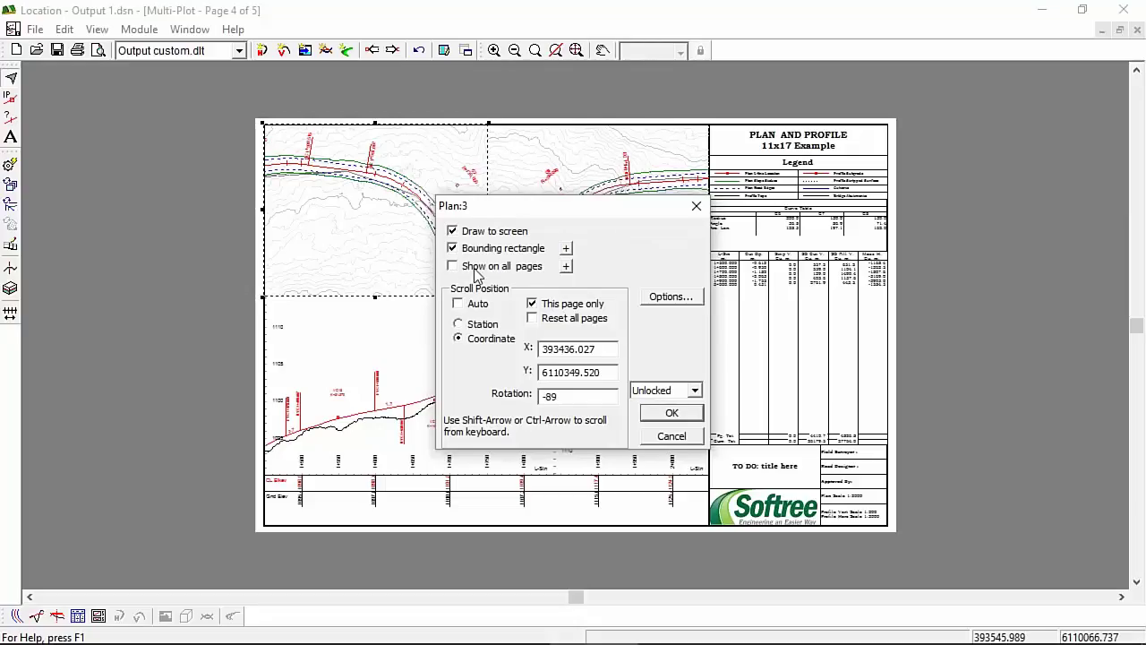
{"action": "left_click", "coordinate": [566, 268]}
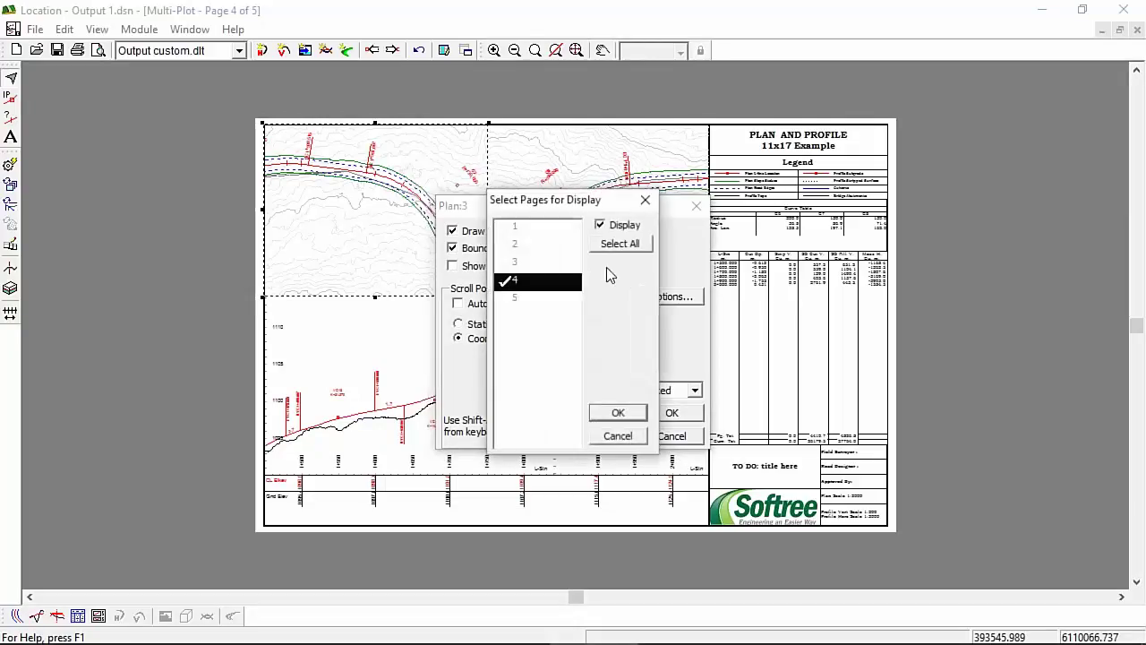
{"action": "left_click", "coordinate": [618, 436]}
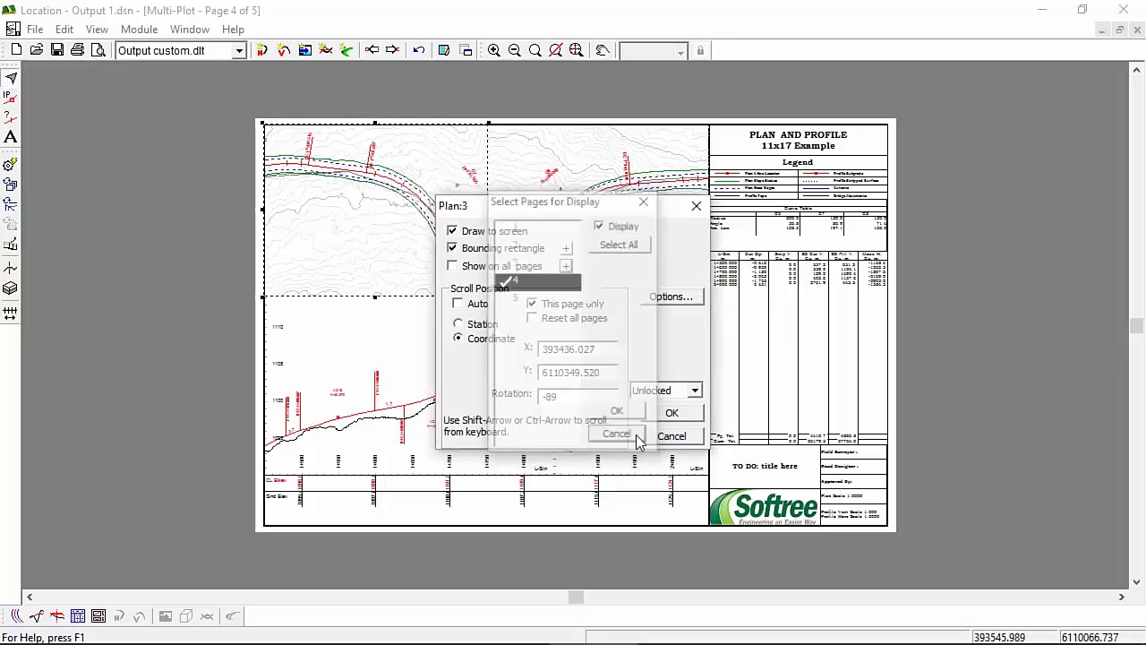
{"action": "left_click", "coordinate": [685, 434]}
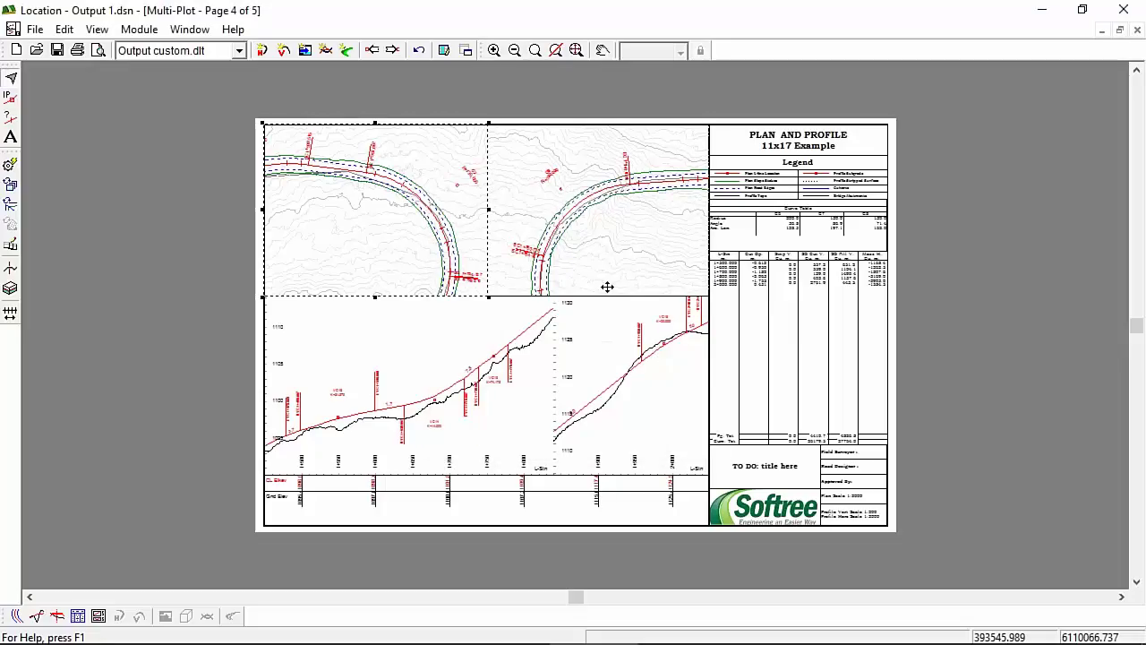
- Go to page 5, try deleting the selected Plan:2 sub-view, and undo the deletion
{"action": "key", "text": "Page_Down"}
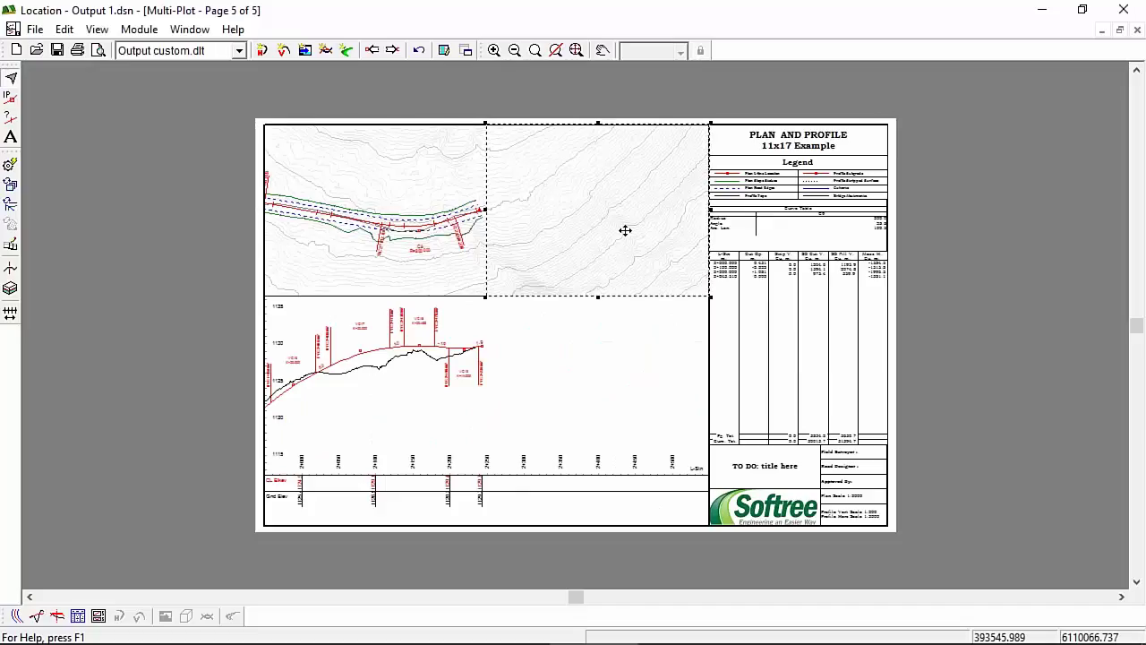
{"action": "key", "text": "Delete"}
{"action": "key", "text": "ctrl+z"}
{"action": "key", "text": "Tab"}
{"action": "key", "text": "Escape"}
- Examine the locking choices for the Plan:2 sub-view on page 5
{"action": "left_click", "coordinate": [573, 224]}
{"action": "right_click", "coordinate": [582, 227]}
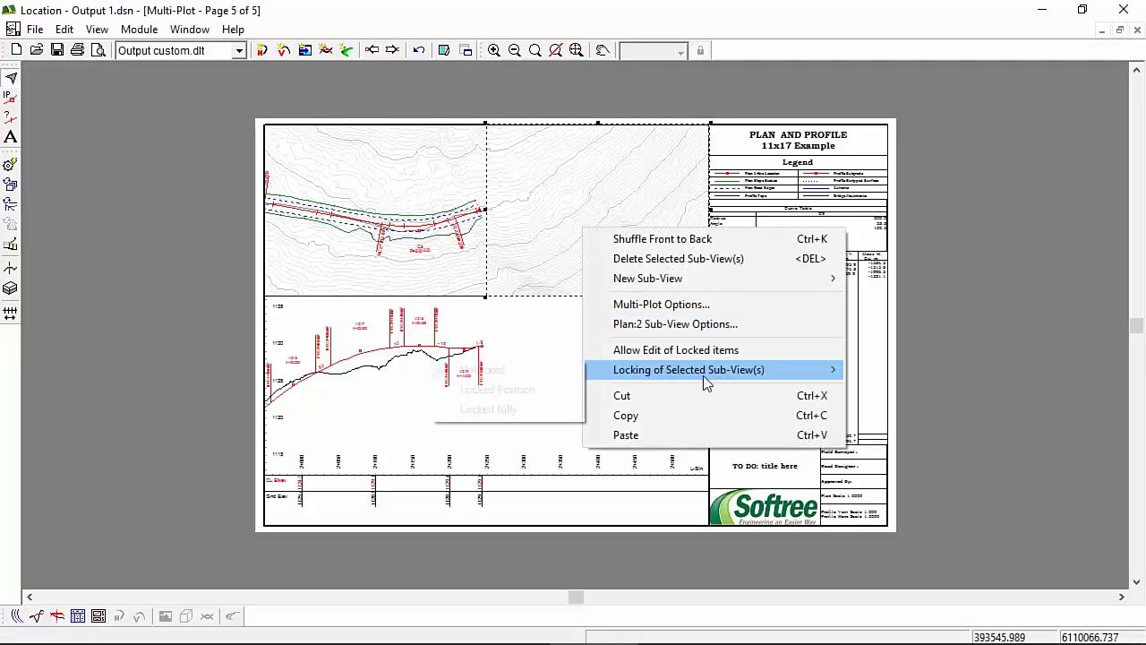
{"action": "mouse_move", "coordinate": [703, 371]}
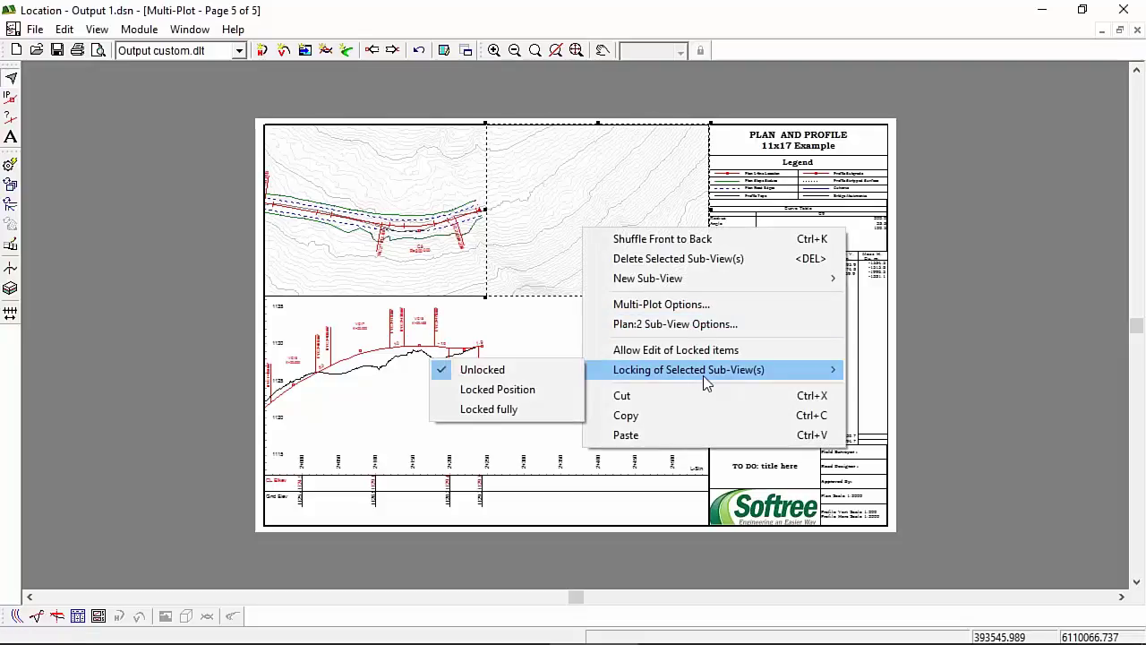
{"action": "left_click", "coordinate": [517, 397]}
- Shuffle the front Plan:2 sub-view to the back on page 5
{"action": "right_click", "coordinate": [963, 215]}
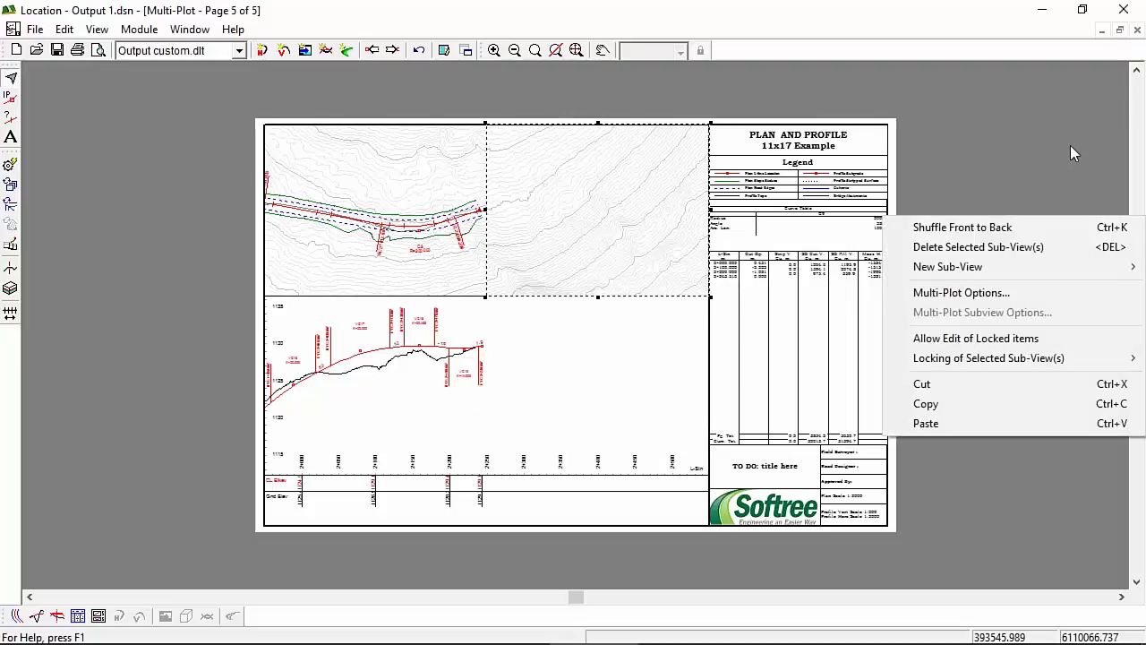
{"action": "right_click", "coordinate": [609, 189]}
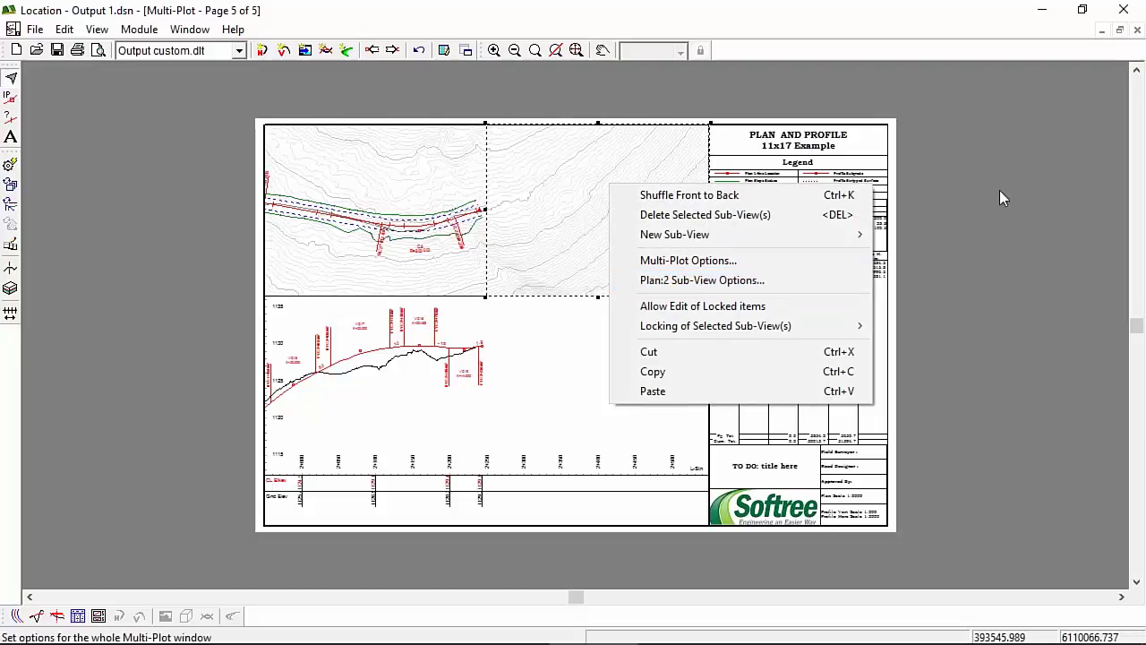
{"action": "left_click", "coordinate": [644, 195]}
- Review the Plan:1 sub-view's locking setting and the pages it is displayed on, without changing its options
{"action": "right_click", "coordinate": [575, 194]}
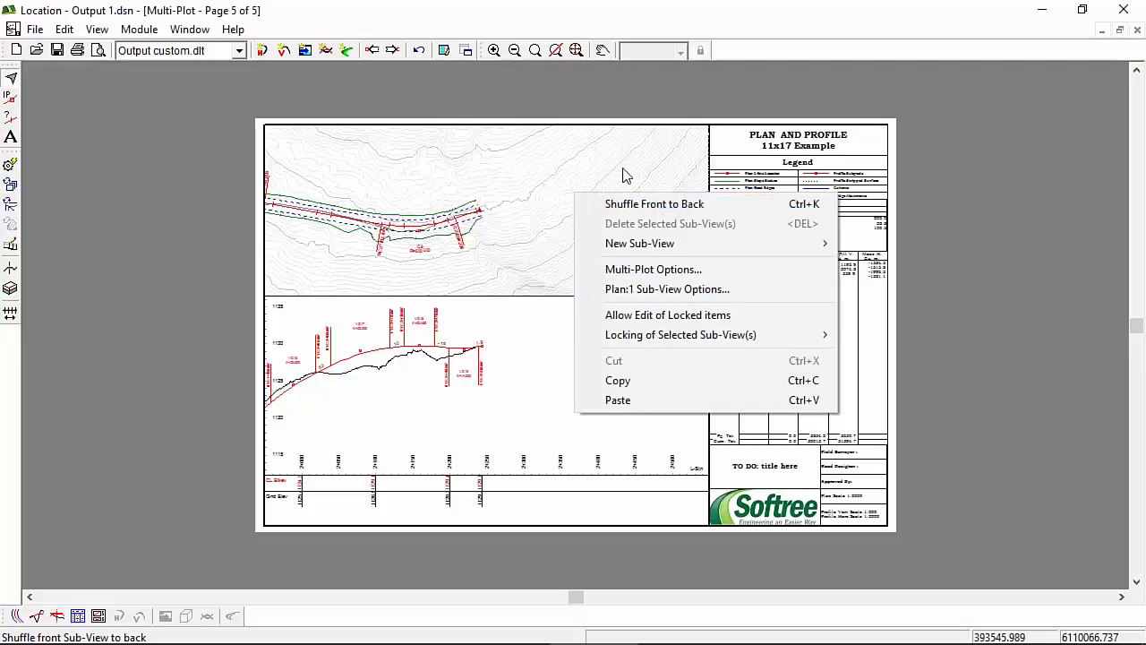
{"action": "left_click", "coordinate": [642, 298]}
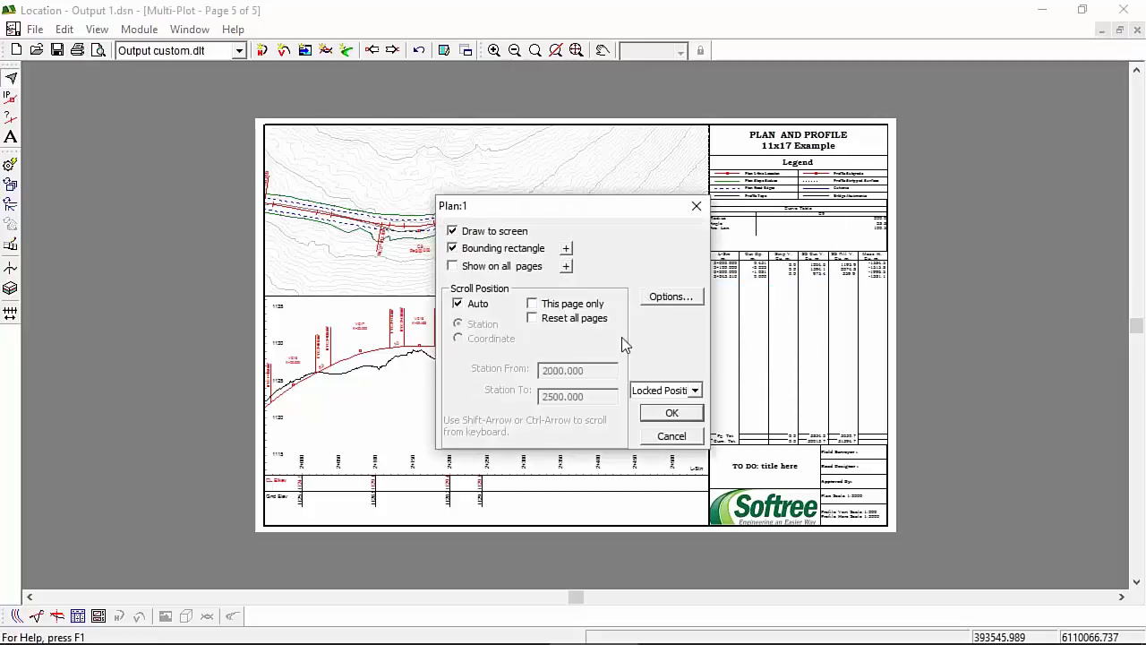
{"action": "left_click", "coordinate": [696, 391]}
{"action": "left_click", "coordinate": [696, 396]}
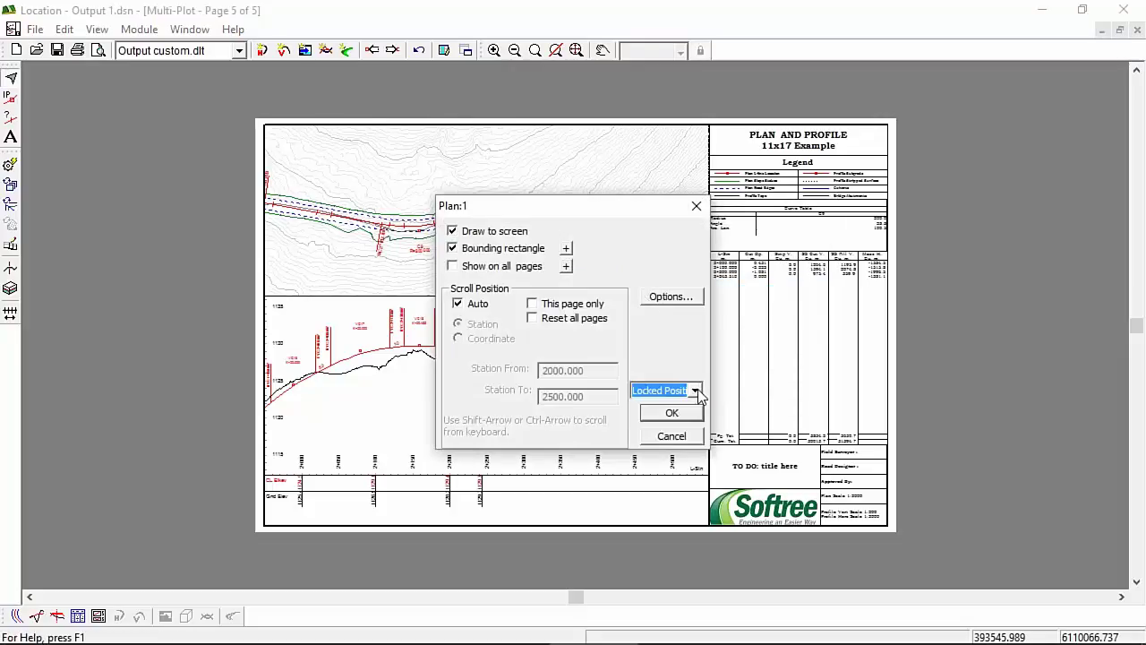
{"action": "left_click", "coordinate": [565, 266]}
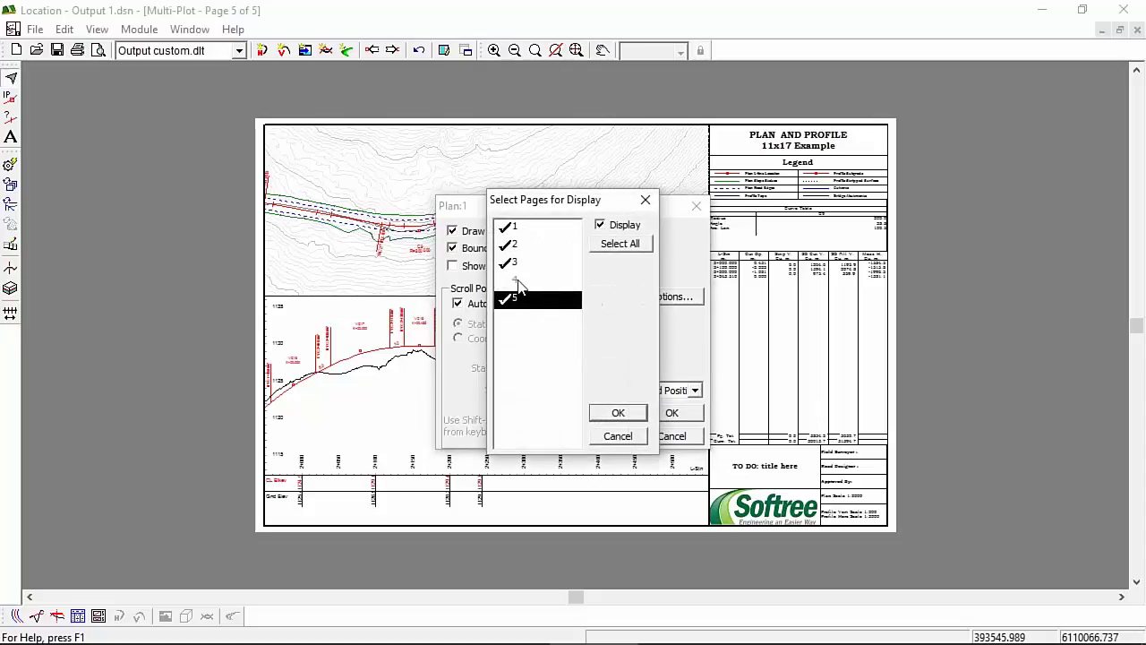
{"action": "left_click", "coordinate": [616, 436]}
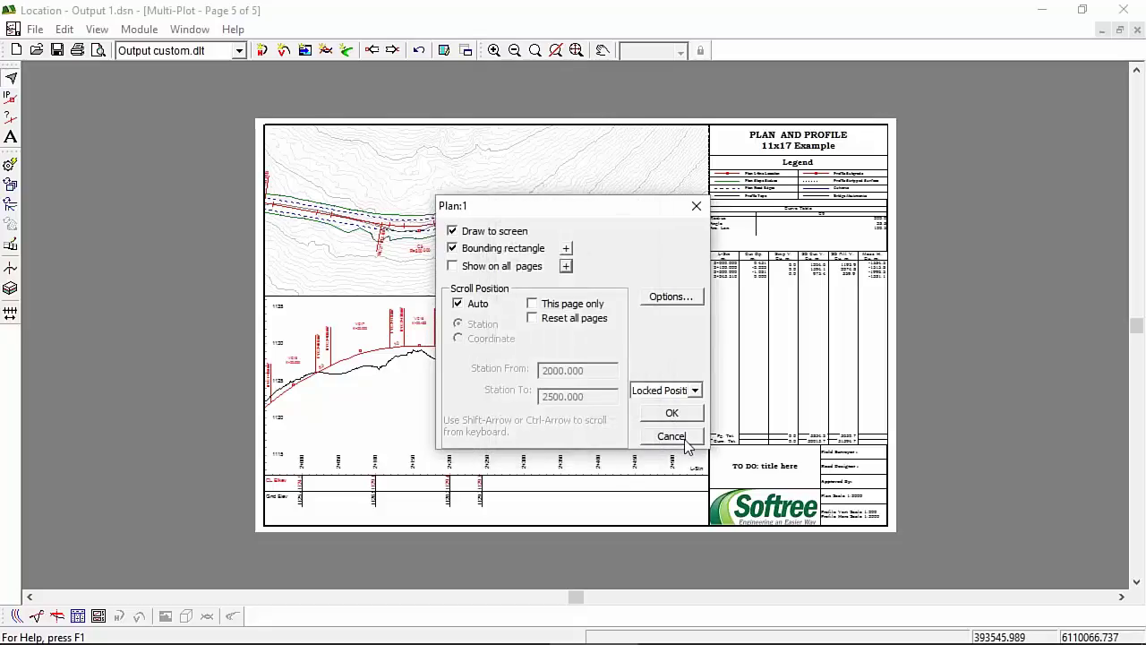
{"action": "left_click", "coordinate": [671, 436]}
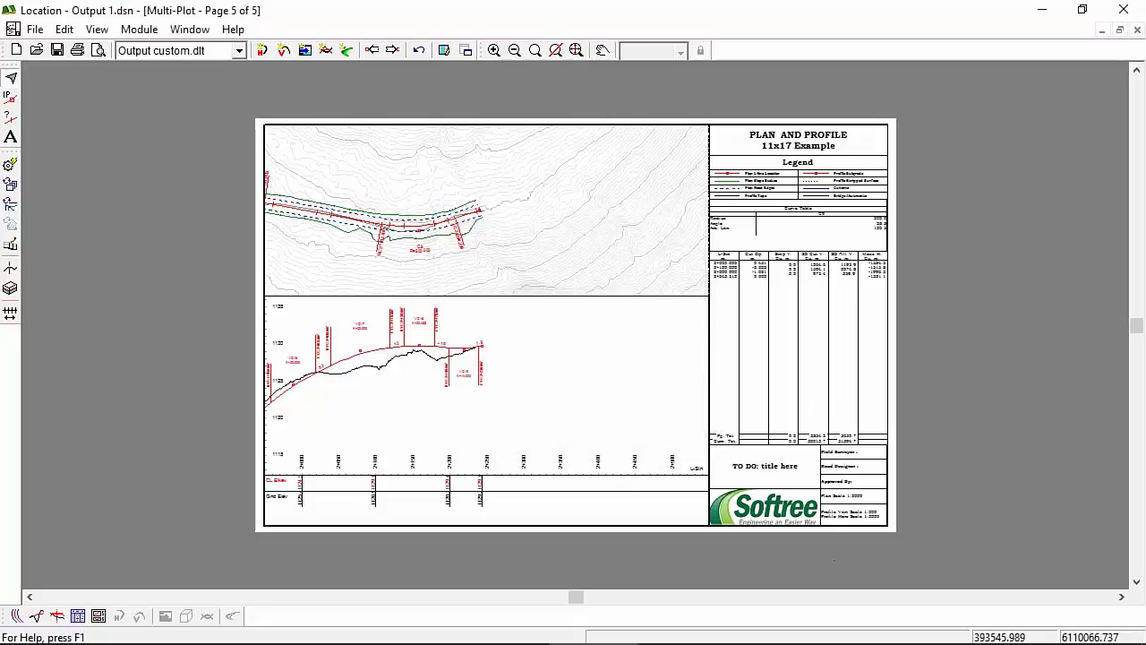
- Add a rectangle sub-view with a 5 - thick (medium) border and rounded corners, including only its top and right sides
{"action": "mouse_move", "coordinate": [1119, 639]}
{"action": "right_click", "coordinate": [549, 353]}
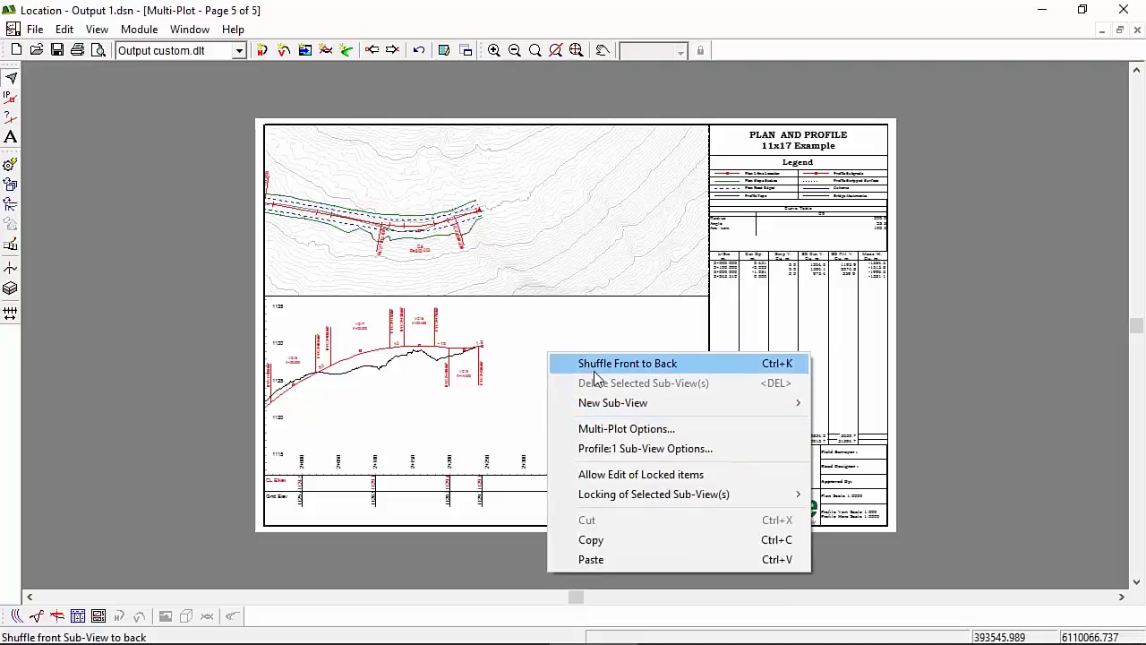
{"action": "mouse_move", "coordinate": [611, 402]}
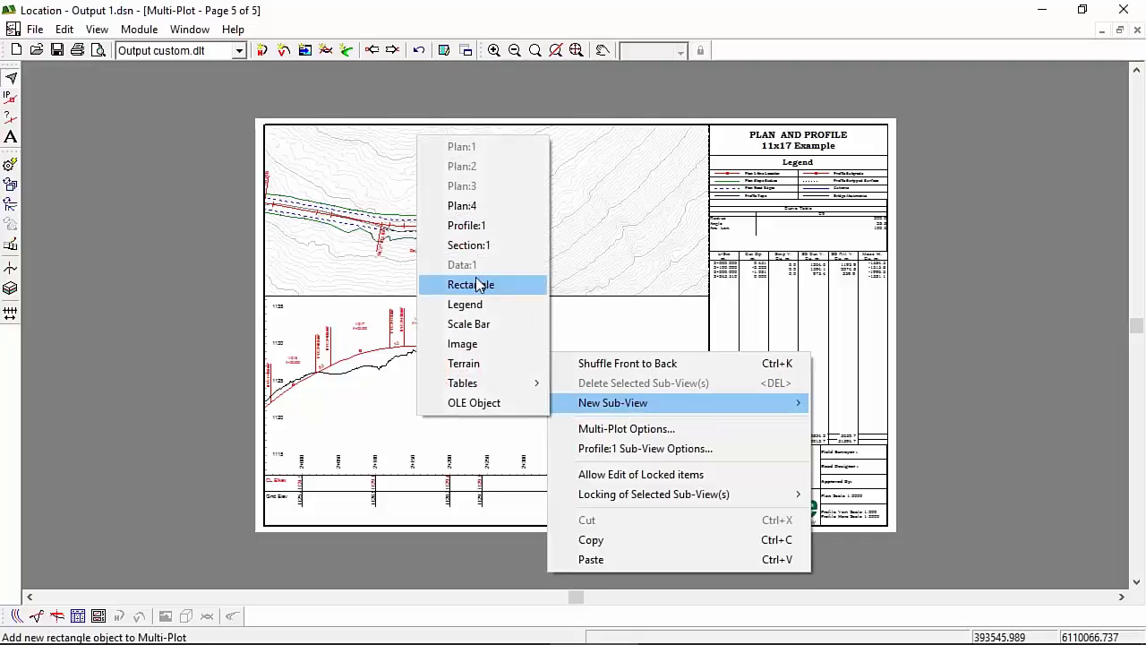
{"action": "left_click", "coordinate": [472, 283]}
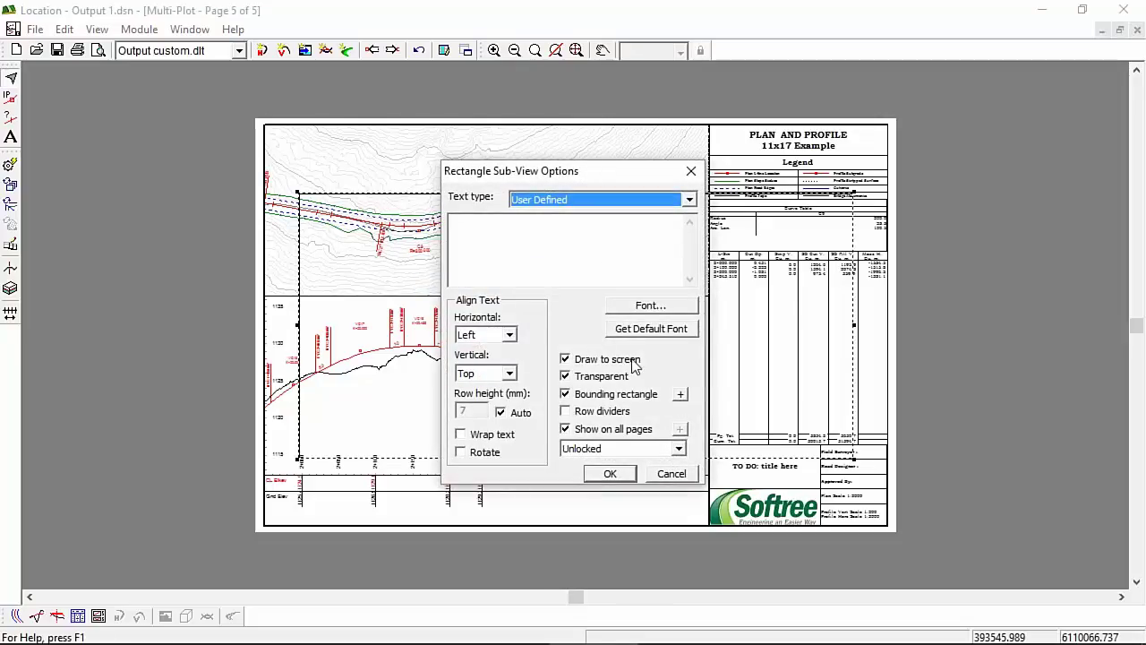
{"action": "left_click", "coordinate": [683, 394]}
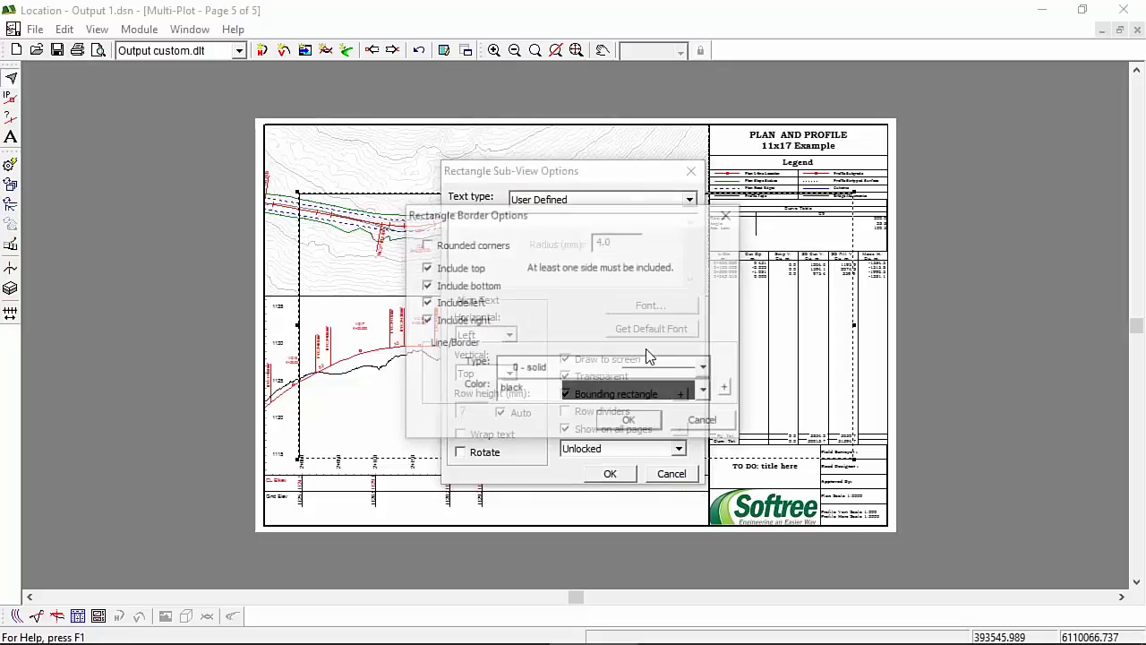
{"action": "left_click", "coordinate": [707, 368]}
{"action": "left_click", "coordinate": [672, 480]}
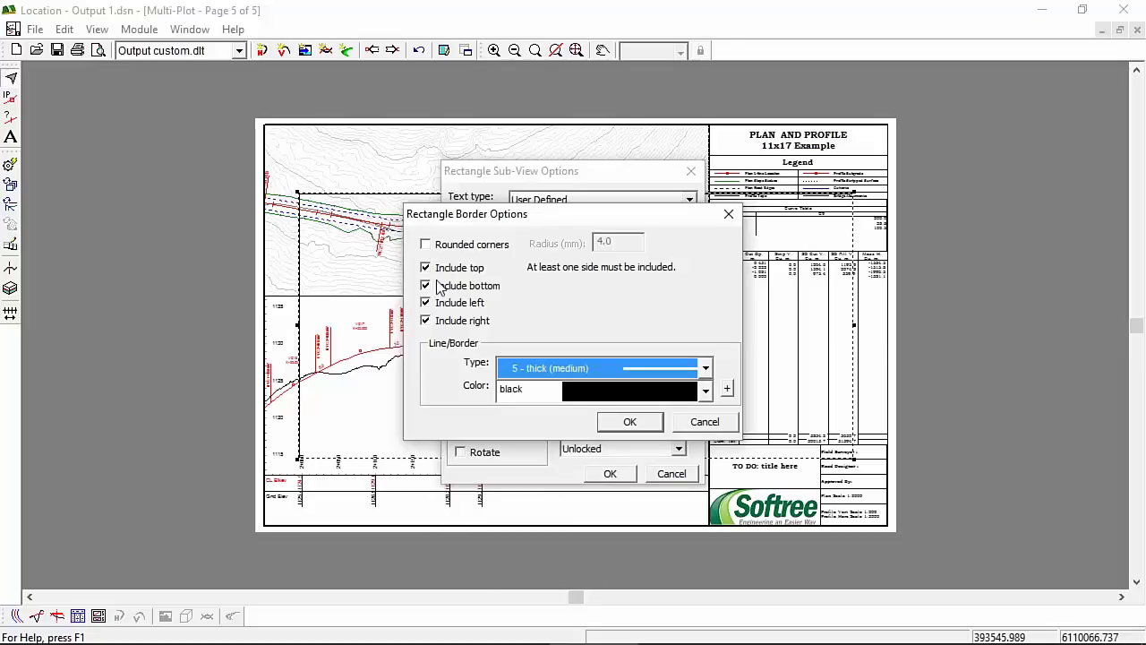
{"action": "left_click", "coordinate": [426, 245]}
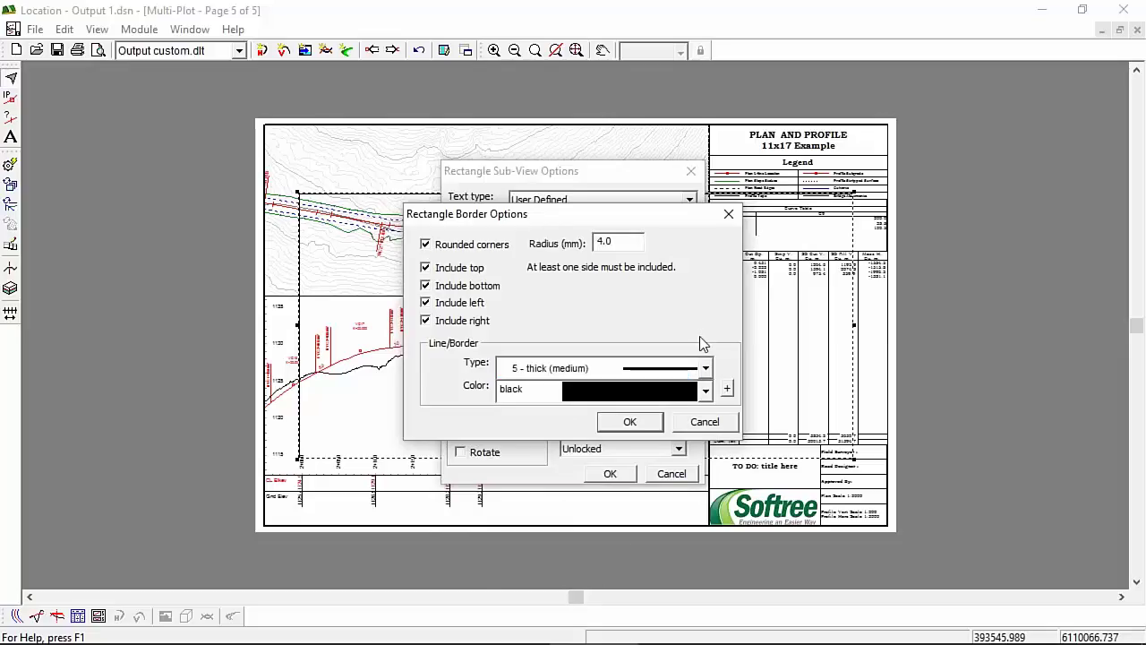
{"action": "left_click", "coordinate": [426, 303]}
{"action": "left_click", "coordinate": [632, 421]}
{"action": "left_click", "coordinate": [611, 475]}
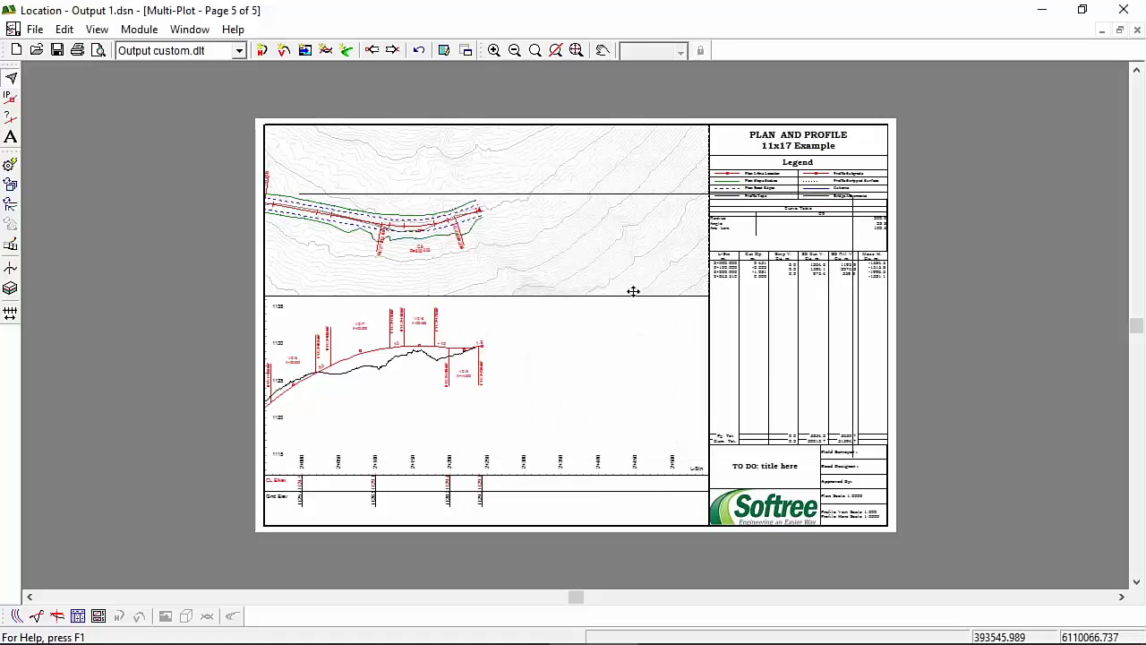
- Shrink the rectangle sub-view, move it into the empty area right of the profile, and inspect its rounded border
{"action": "left_click_drag", "start_coordinate": [859, 191], "coordinate": [435, 376]}
{"action": "left_click_drag", "start_coordinate": [379, 400], "coordinate": [585, 342]}
{"action": "left_click", "coordinate": [680, 383]}
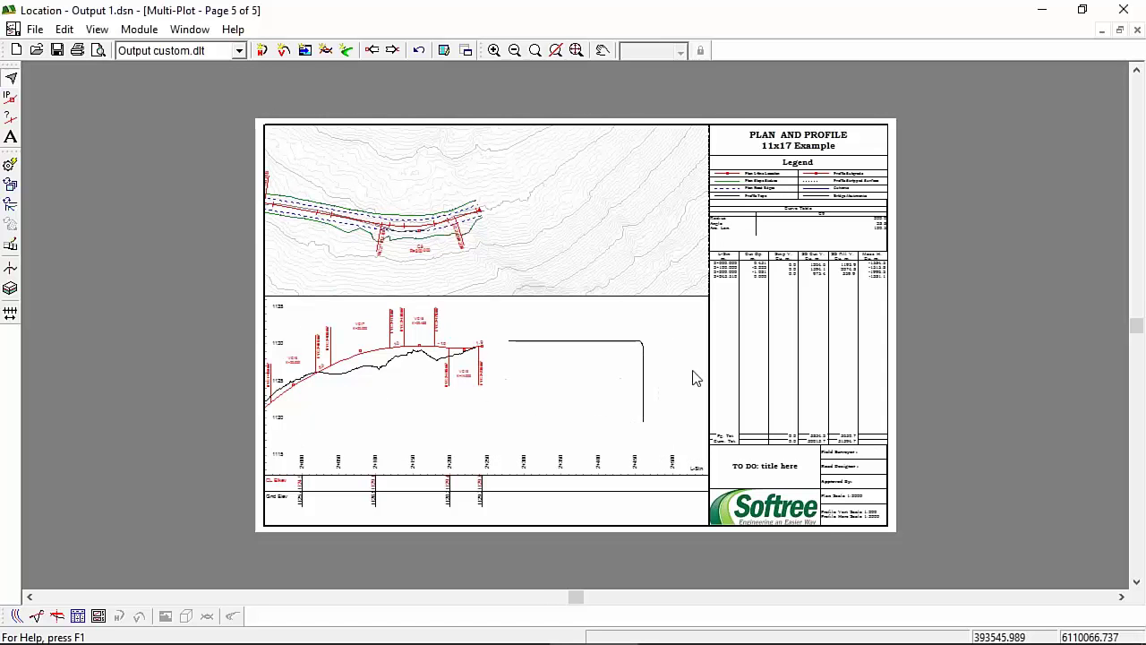
{"action": "scroll", "coordinate": [630, 350], "scroll_direction": "up", "scroll_amount": 4}
{"action": "scroll", "coordinate": [632, 351], "scroll_direction": "up", "scroll_amount": 1}
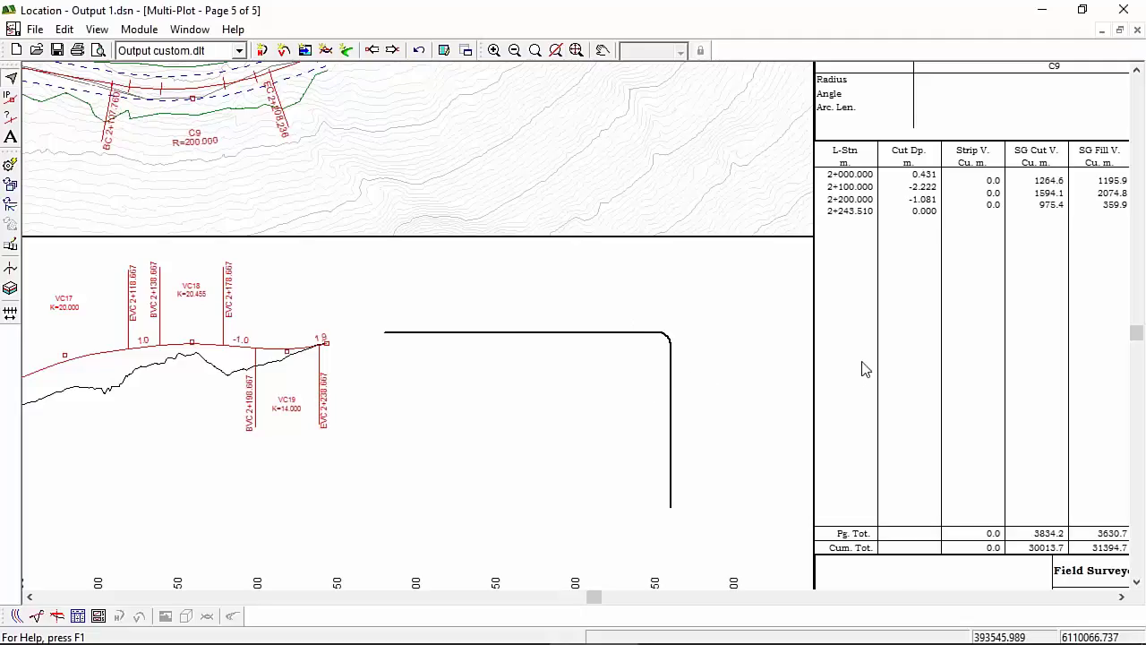
{"action": "scroll", "coordinate": [864, 368], "scroll_direction": "down", "scroll_amount": 3}
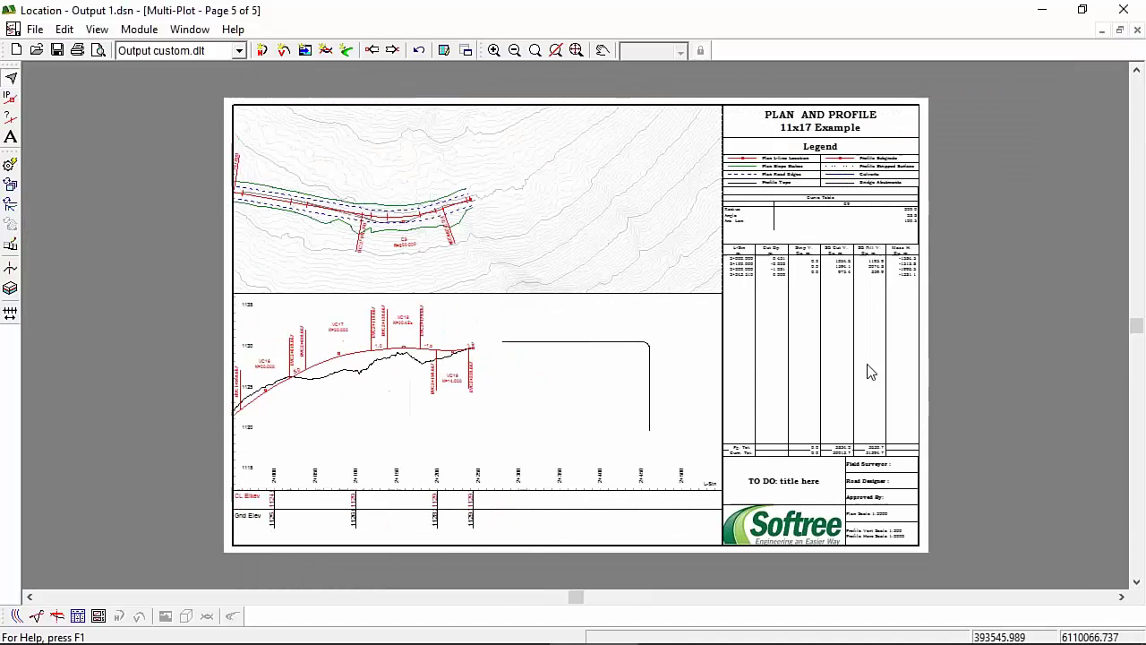